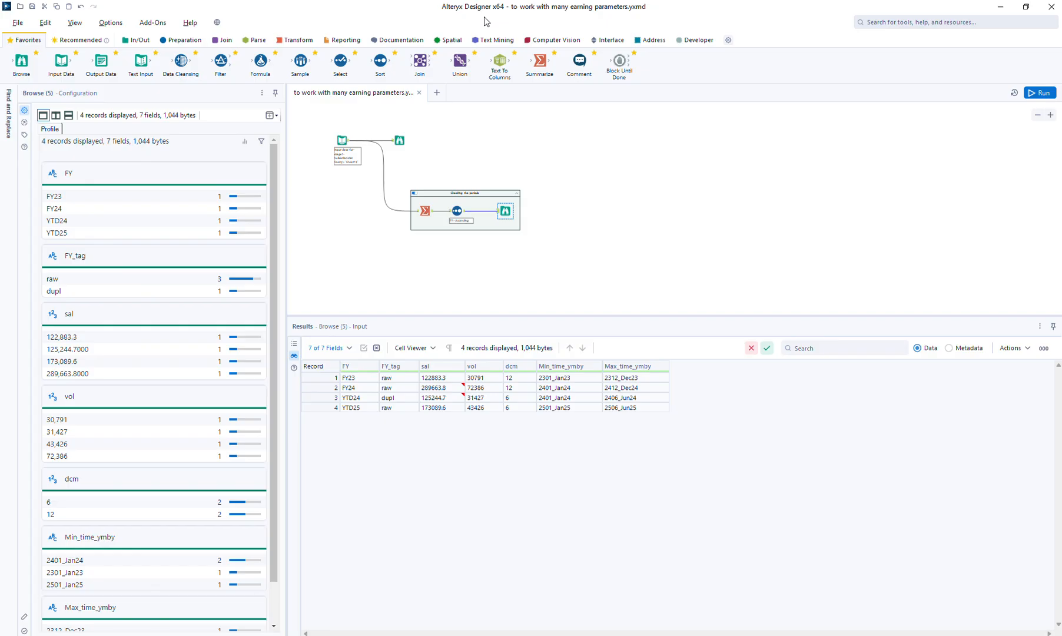
Shift the upper Browse tool farther along and insert a Summarize tool between it and the Input Data tool
left_click(399, 140)
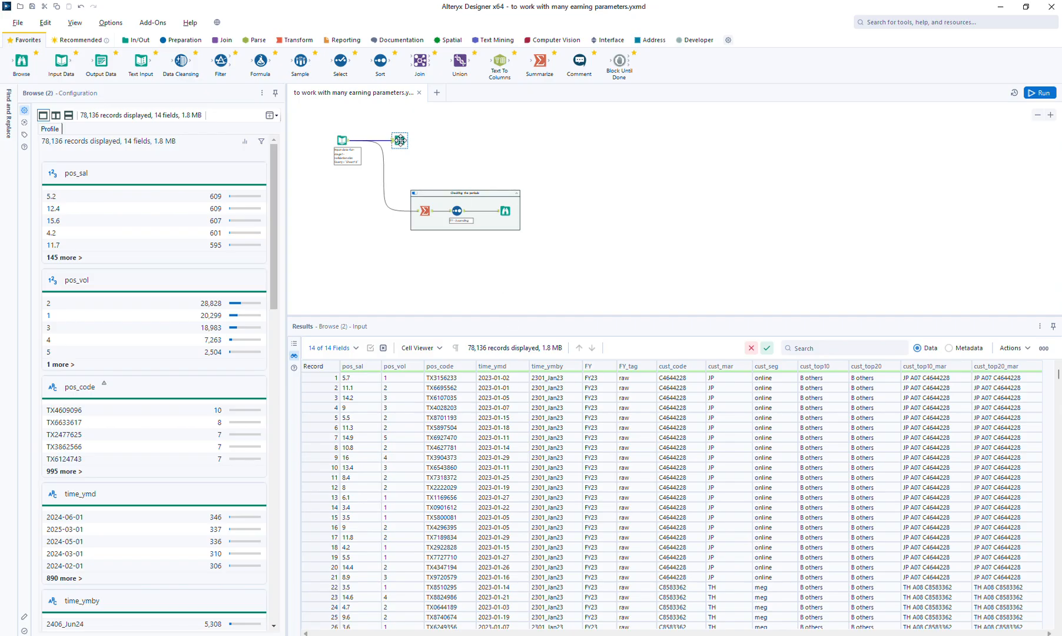
left_click_drag(399, 140, 511, 140)
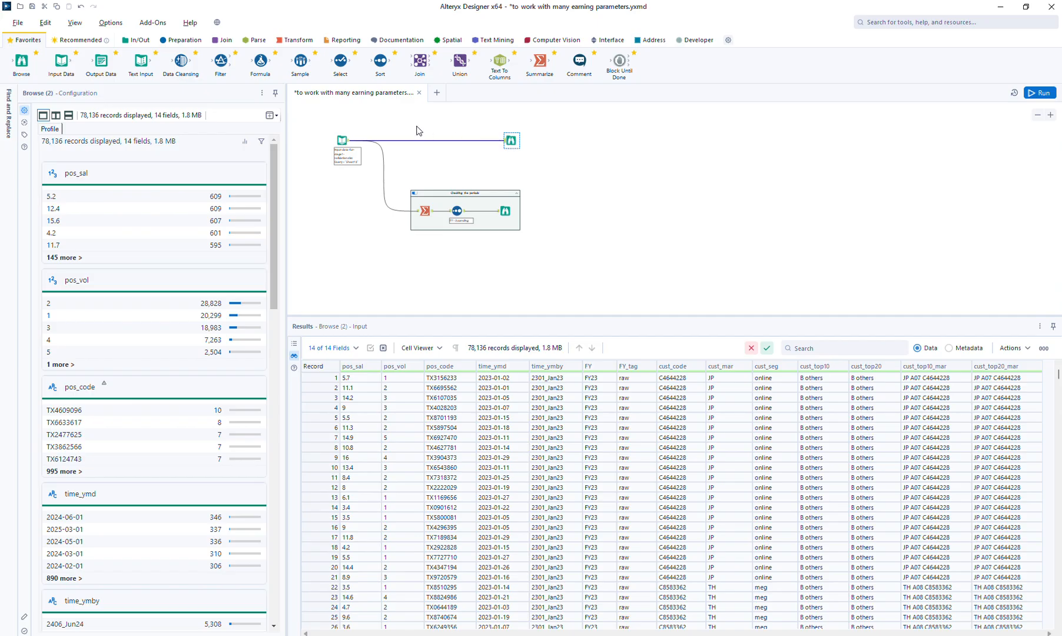
left_click(298, 40)
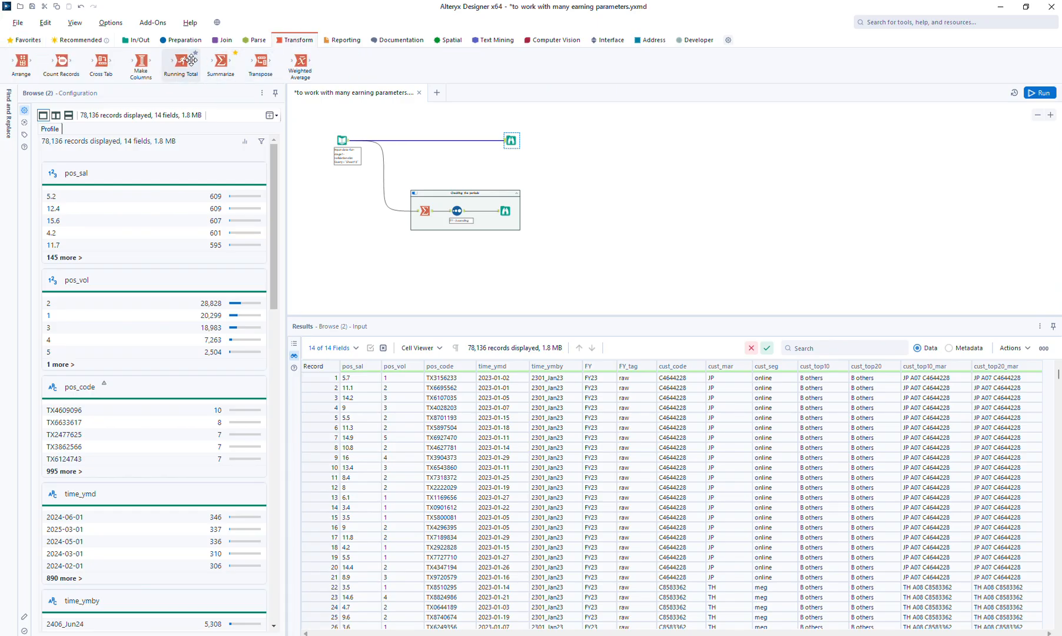
left_click_drag(222, 62, 436, 141)
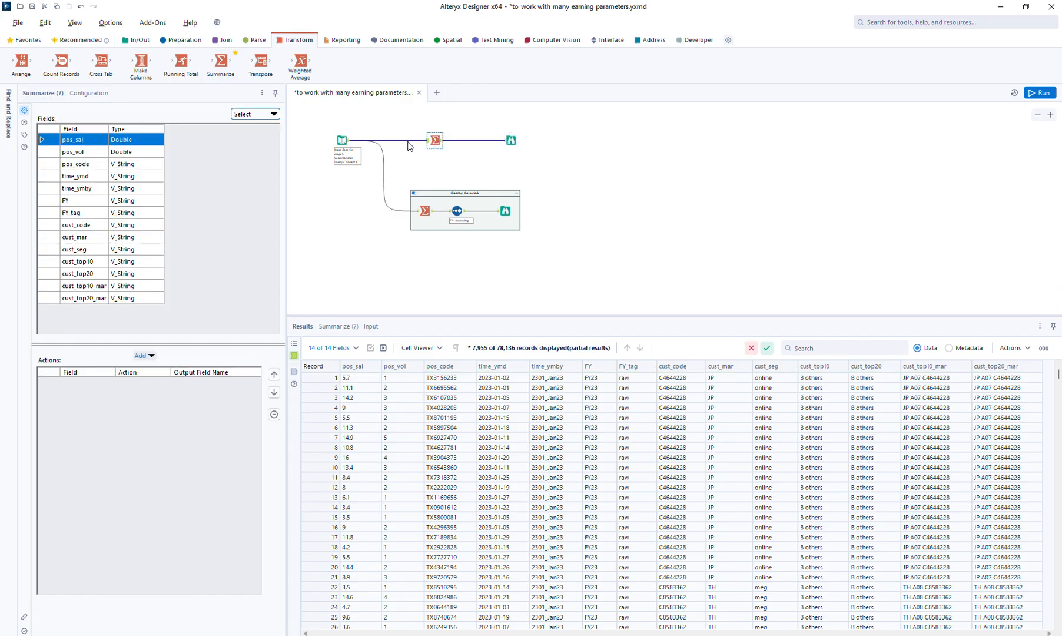
Group the new Summarize tool's data by cust_mar and FY
left_click(88, 238)
left_click(144, 355)
left_click(156, 366)
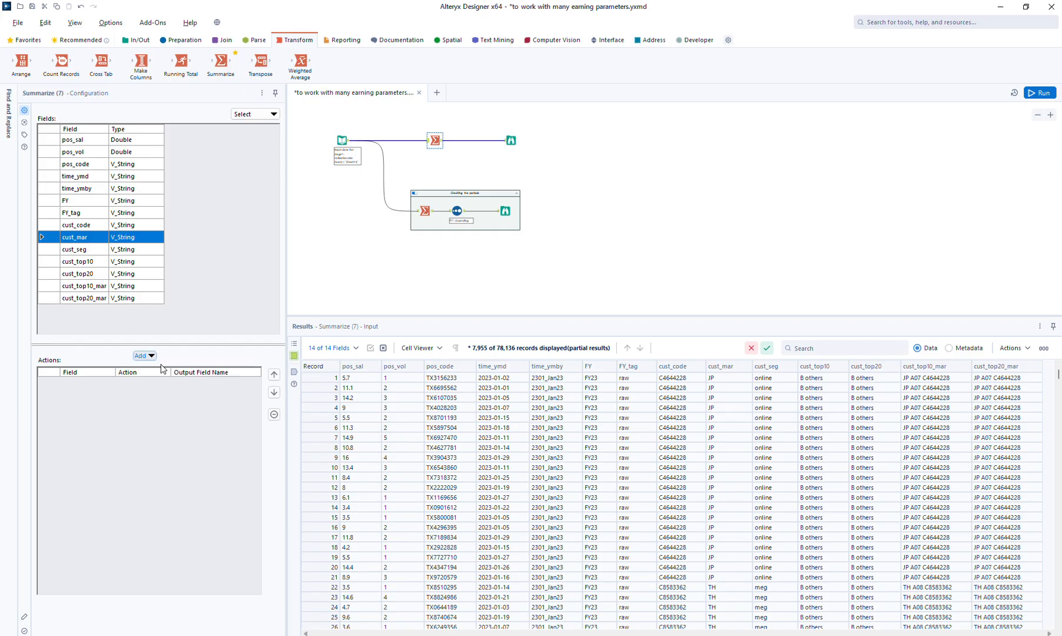
left_click(86, 202)
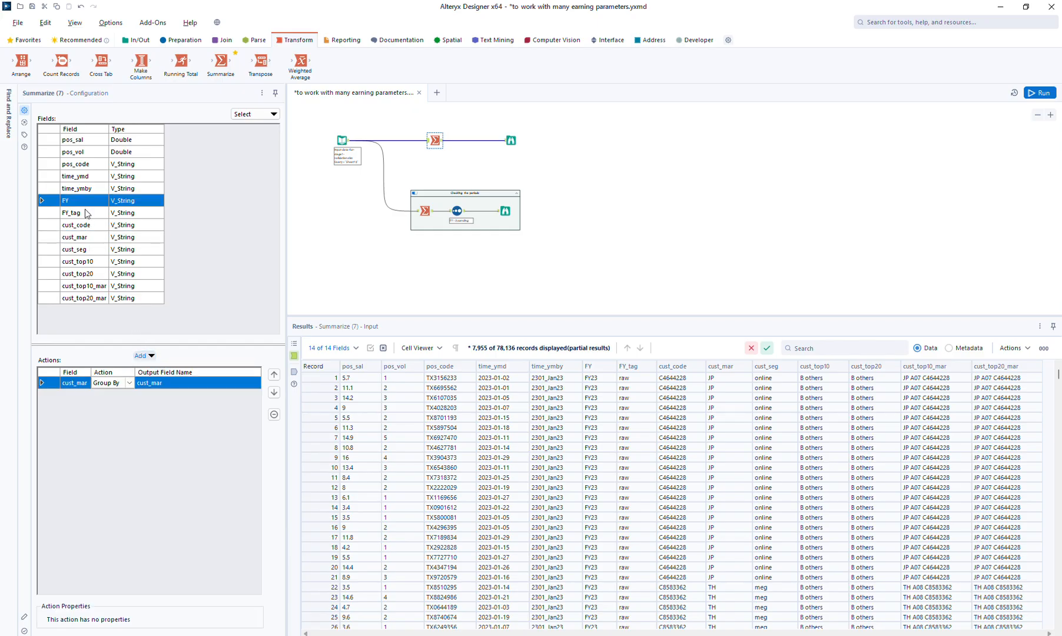
left_click(146, 355)
left_click(153, 367)
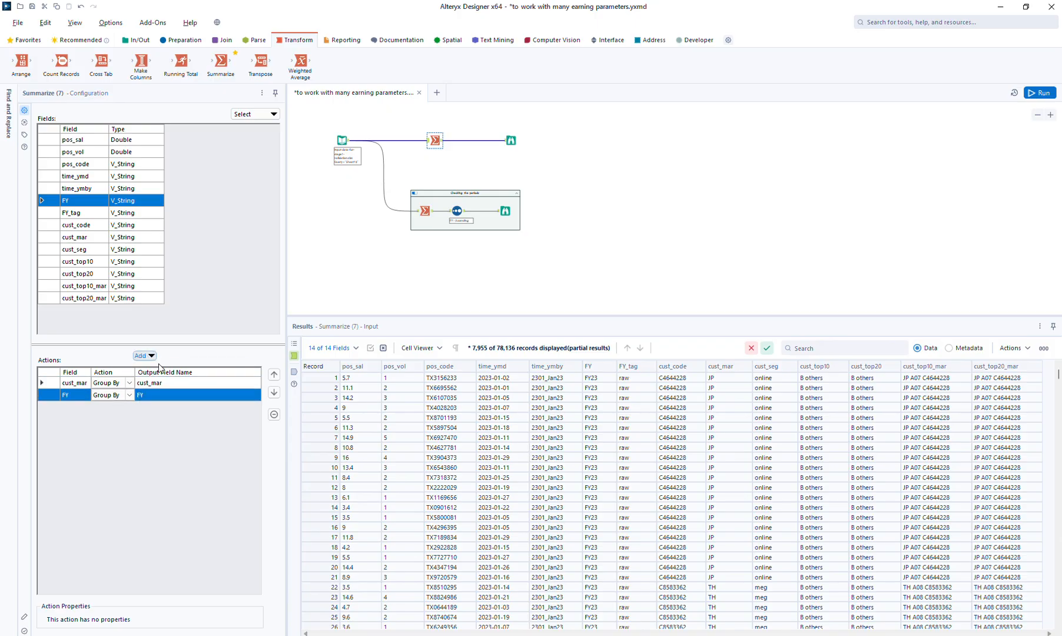
Add Sum actions for pos_sal and pos_vol to the Summarize tool
left_click(101, 143)
left_click(100, 154, "shift")
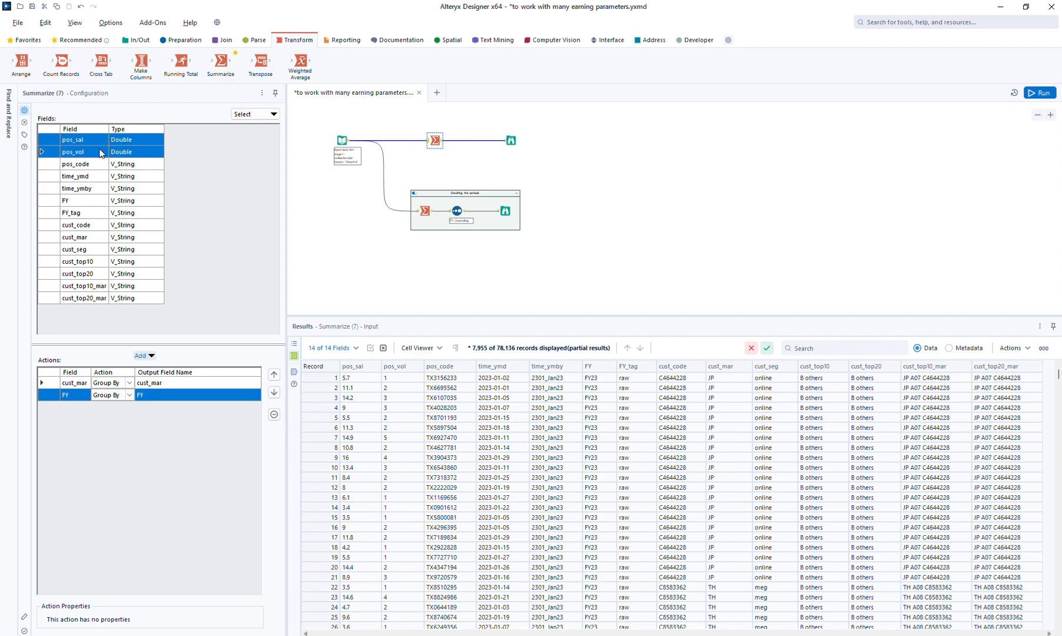
left_click(145, 356)
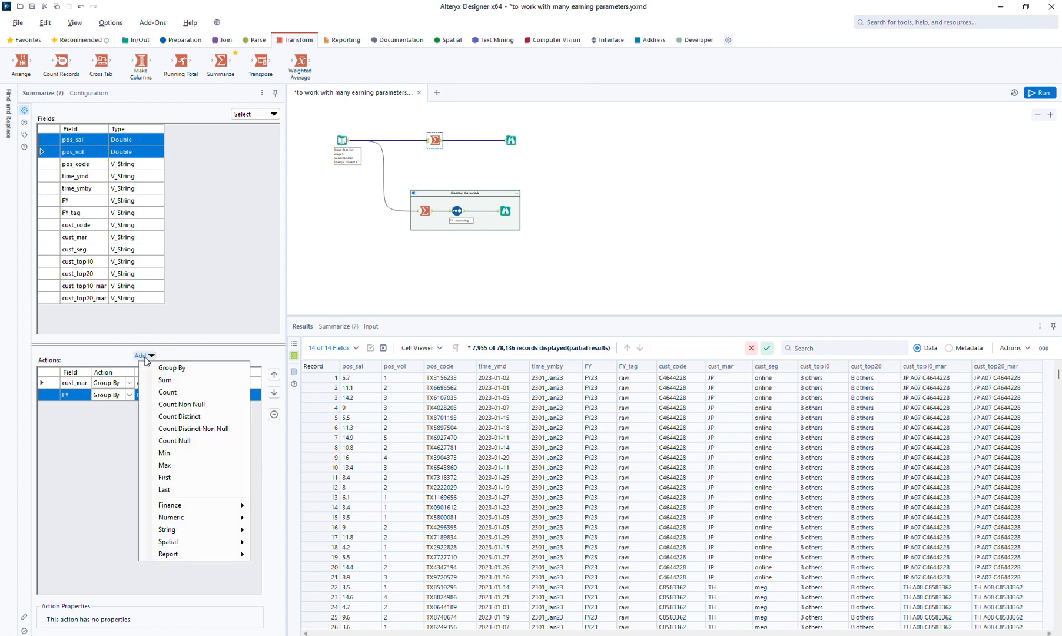
left_click(167, 380)
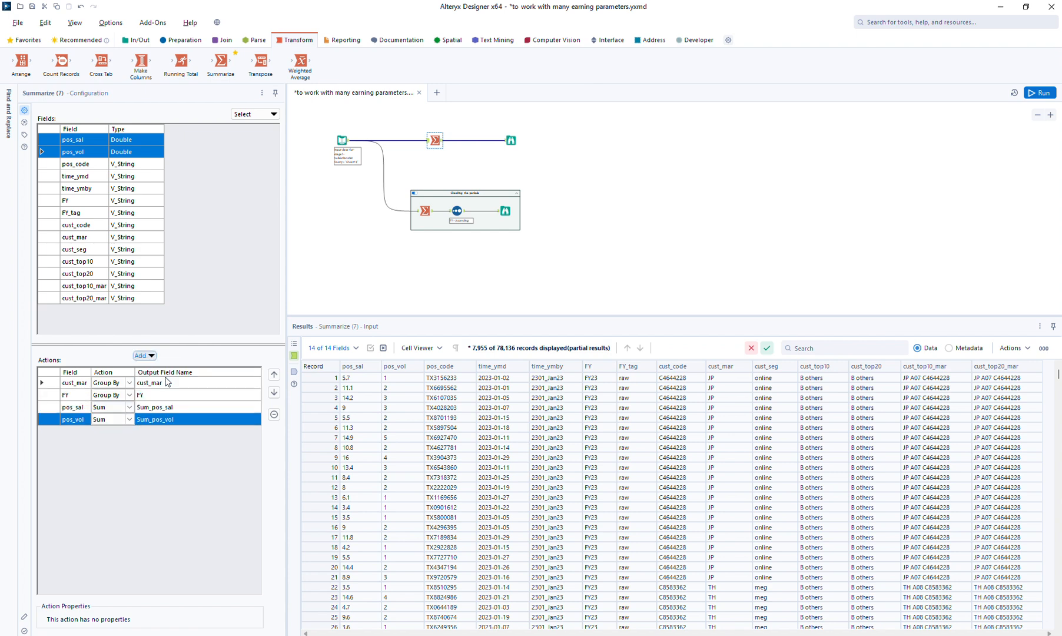
Rename the summed output fields to sal and vol, and run the workflow to view the upper Browse results
left_click(167, 406)
type("sal")
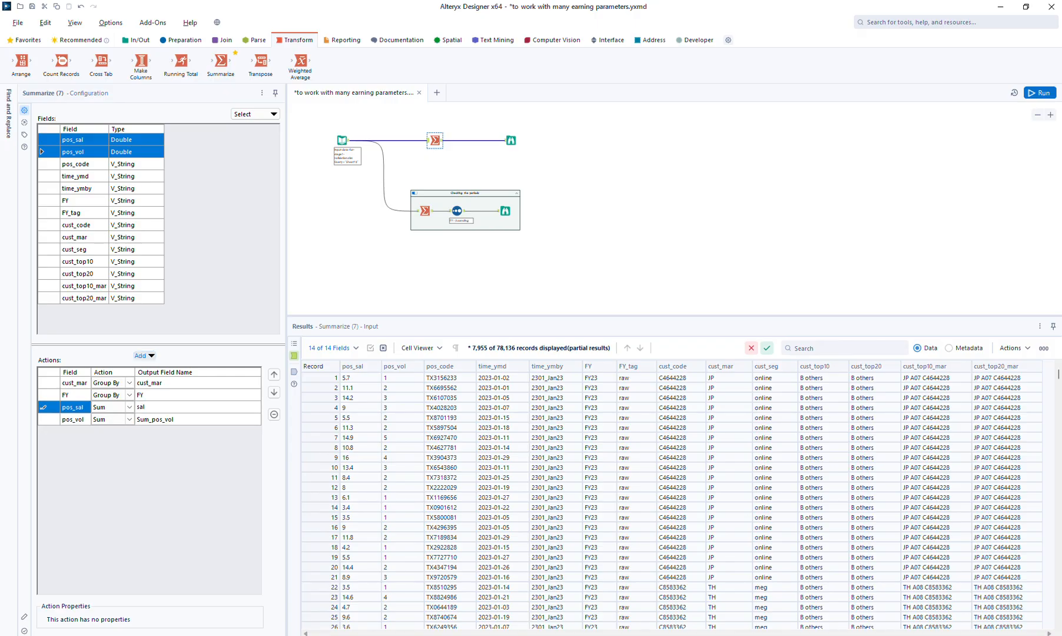
key("Return")
type("vol")
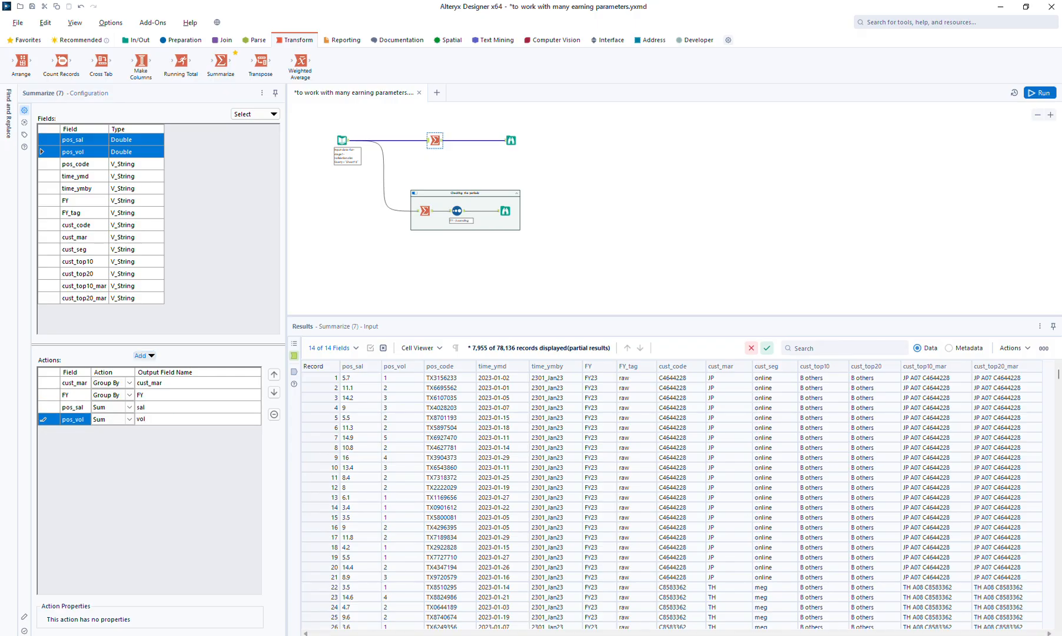
left_click(1042, 93)
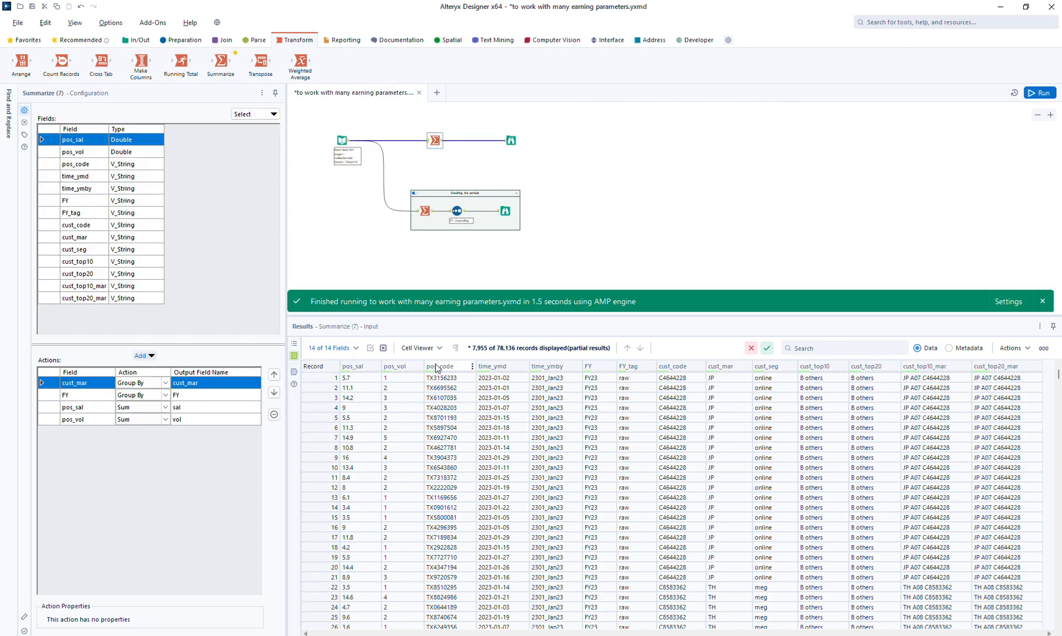
left_click(509, 143)
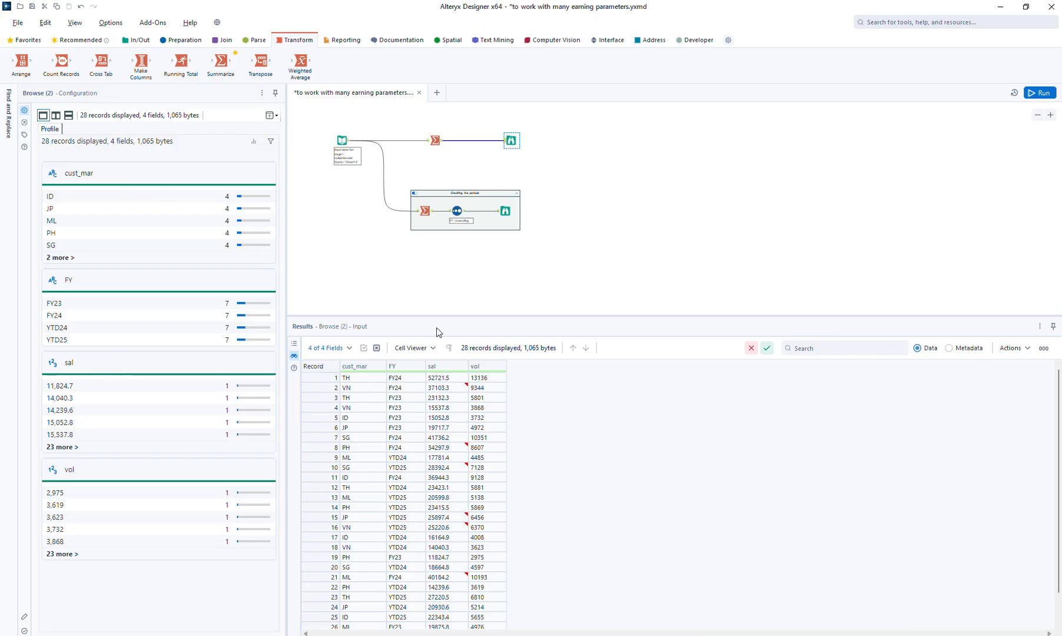
Insert a Formula tool between the Summarize and upper Browse tools with a new output column named asp
left_click(186, 41)
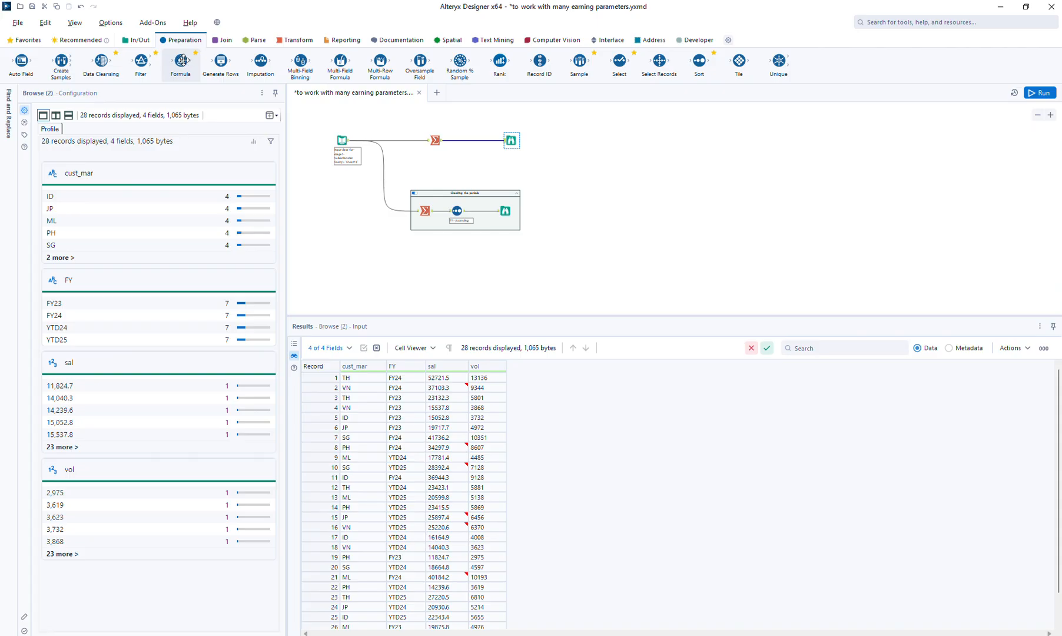
left_click_drag(181, 60, 469, 140)
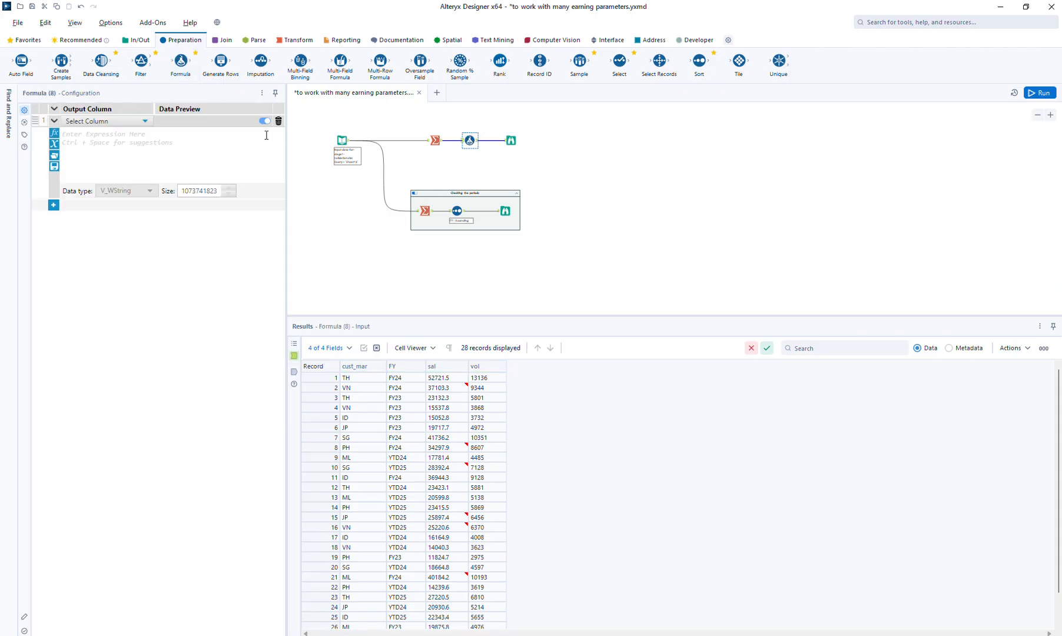
left_click(107, 121)
left_click(106, 130)
type("asp")
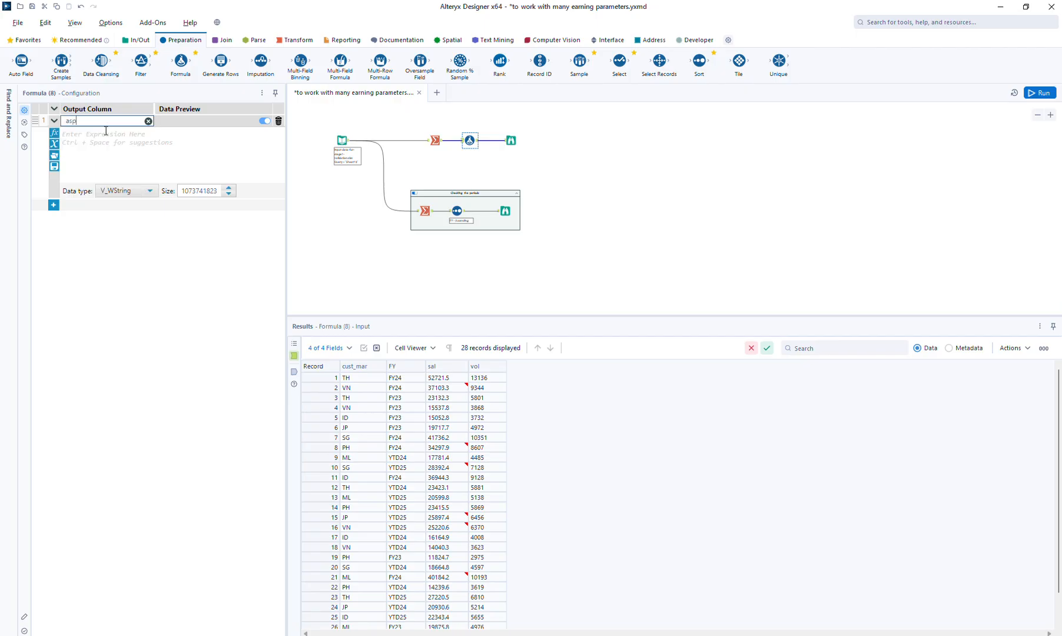
Define asp with the expression [sal]/[vol] and set its data type to Double
left_click(107, 136)
type("[sal]")
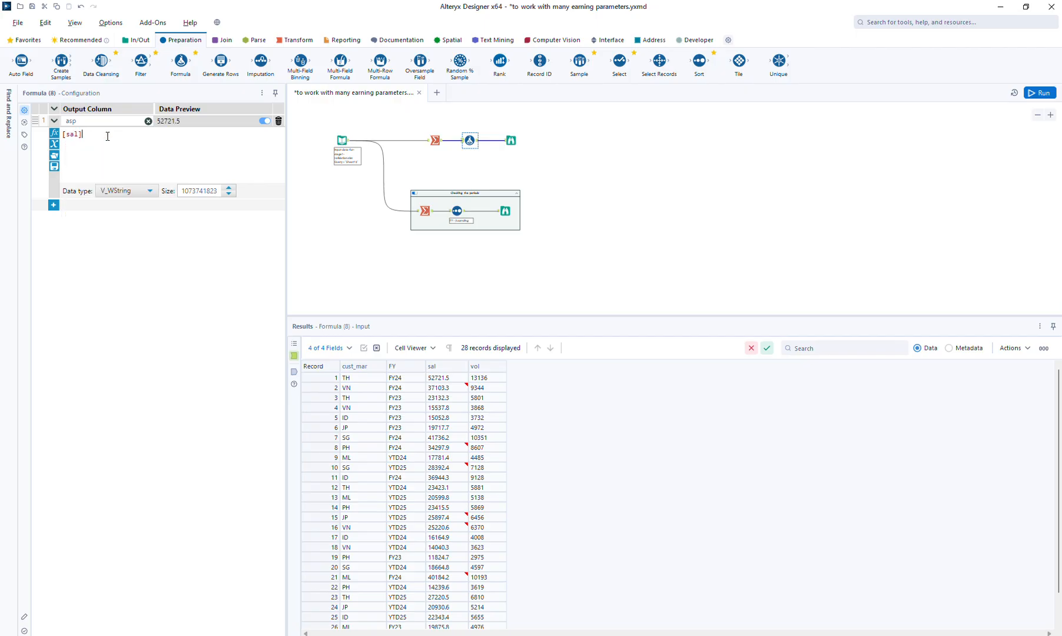
type("/[vol]")
left_click(120, 190)
left_click(125, 244)
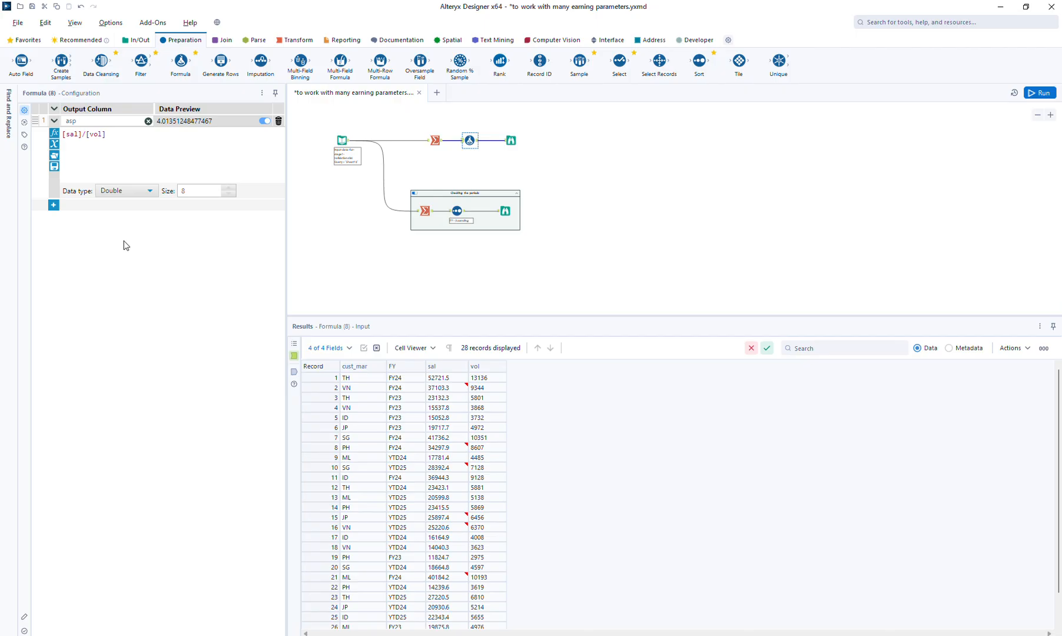
left_click(124, 194)
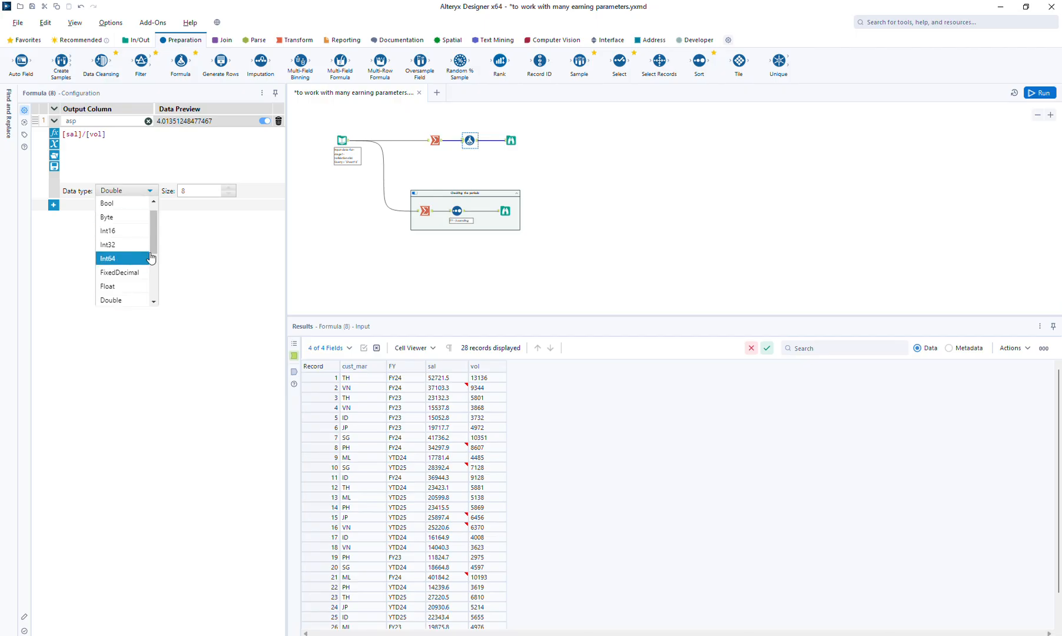
left_click_drag(154, 257, 154, 296)
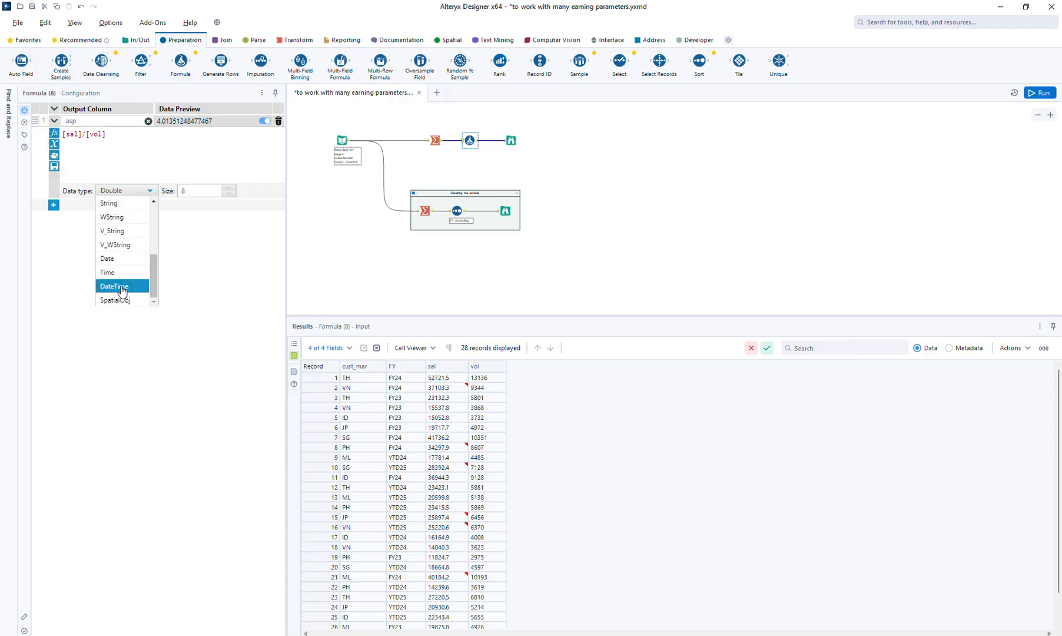
left_click(219, 168)
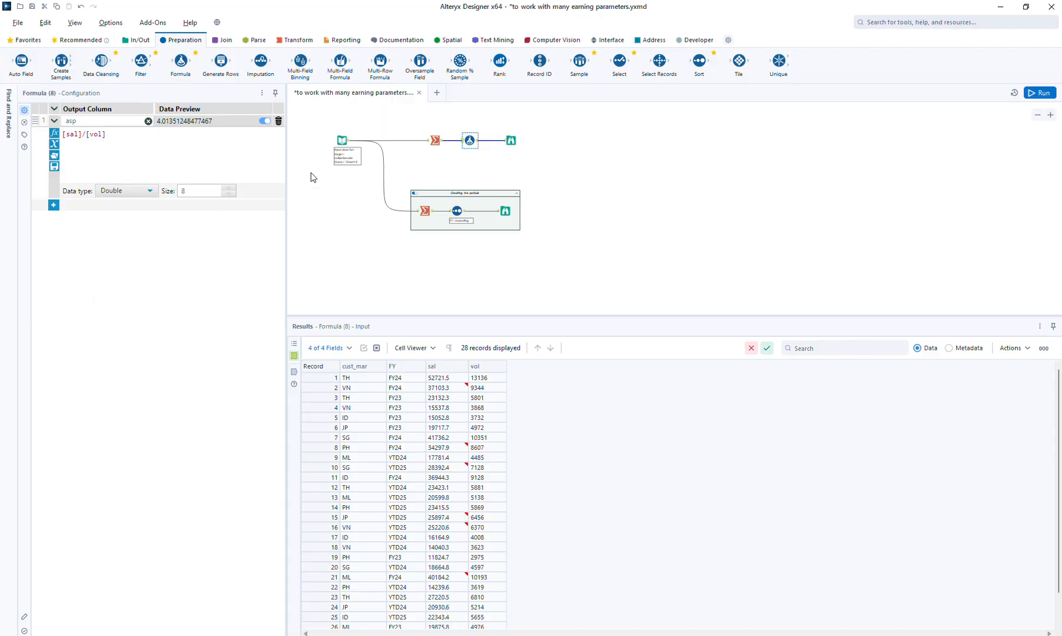
Space the upper Browse tool farther from the Formula tool and review the data types offered for asp
left_click(511, 140)
left_click(472, 141)
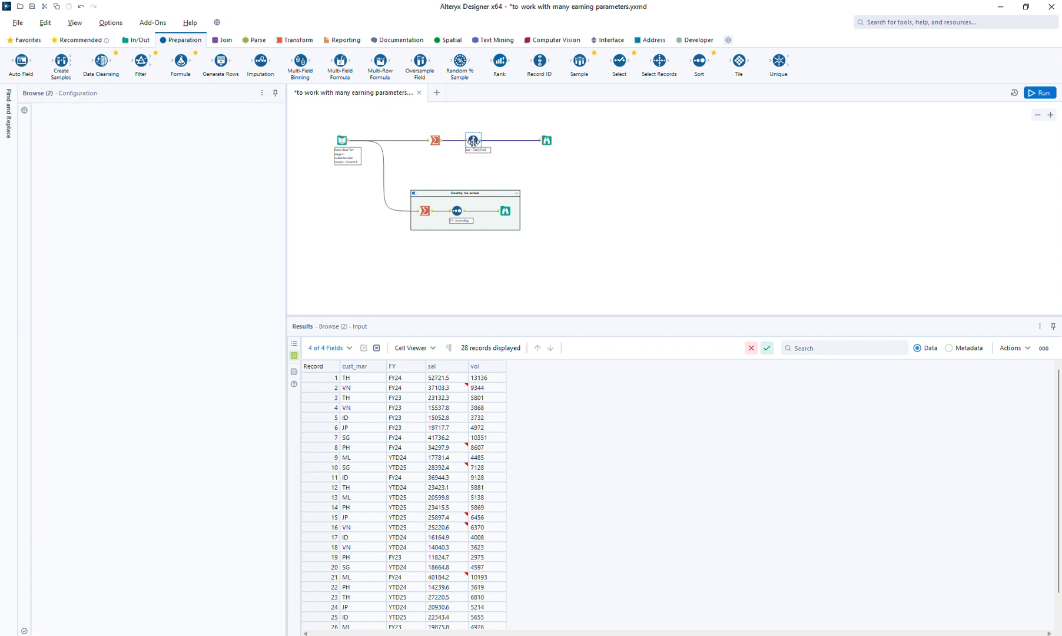
left_click(109, 191)
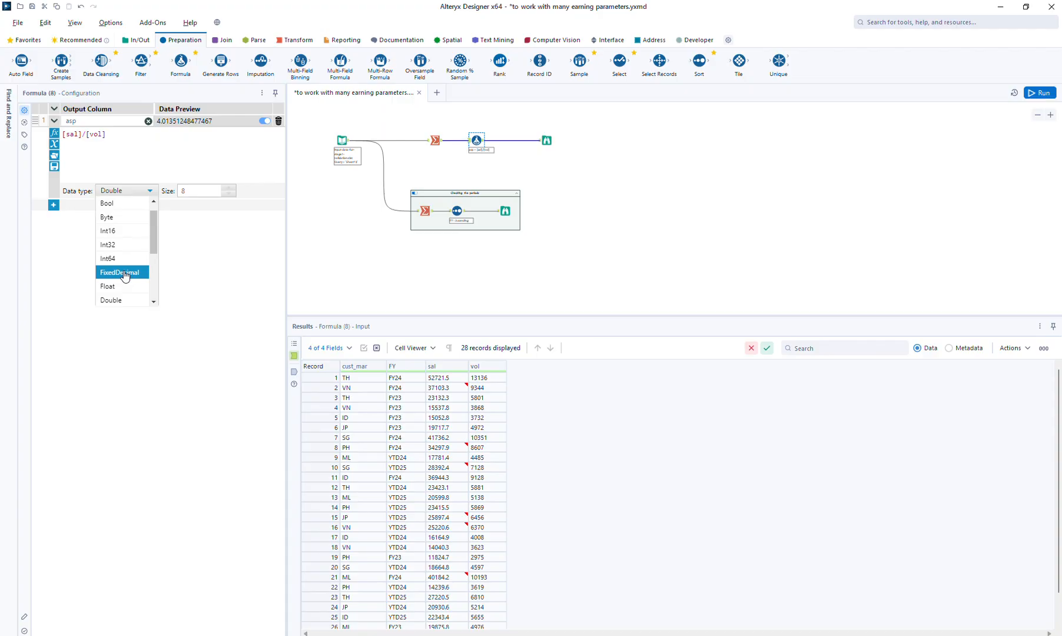
left_click(215, 159)
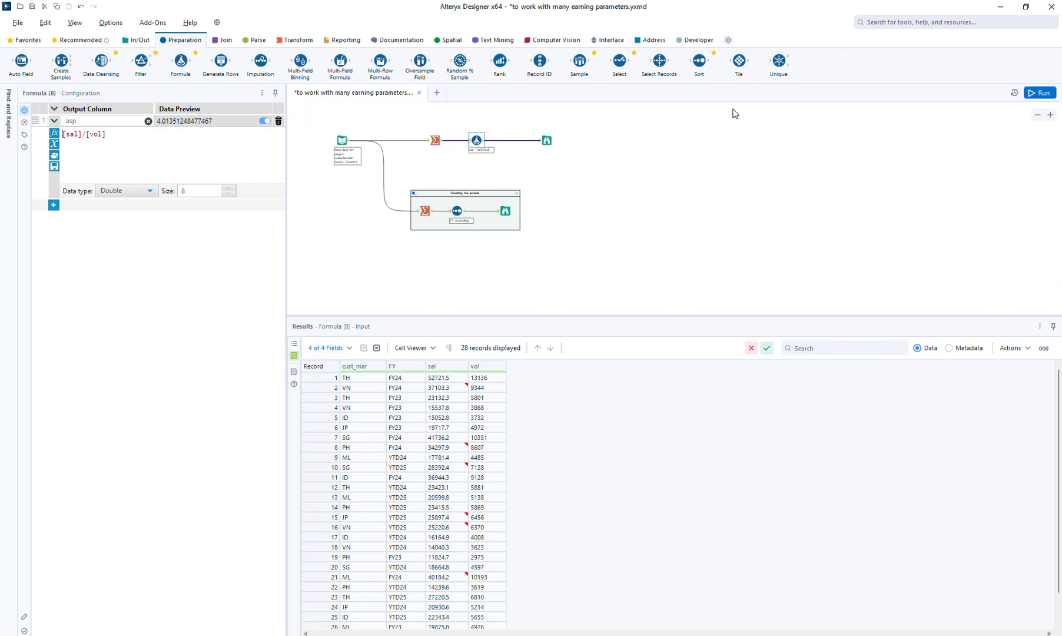
Run the workflow and view the upper Browse tool's results with the asp column
left_click(1039, 93)
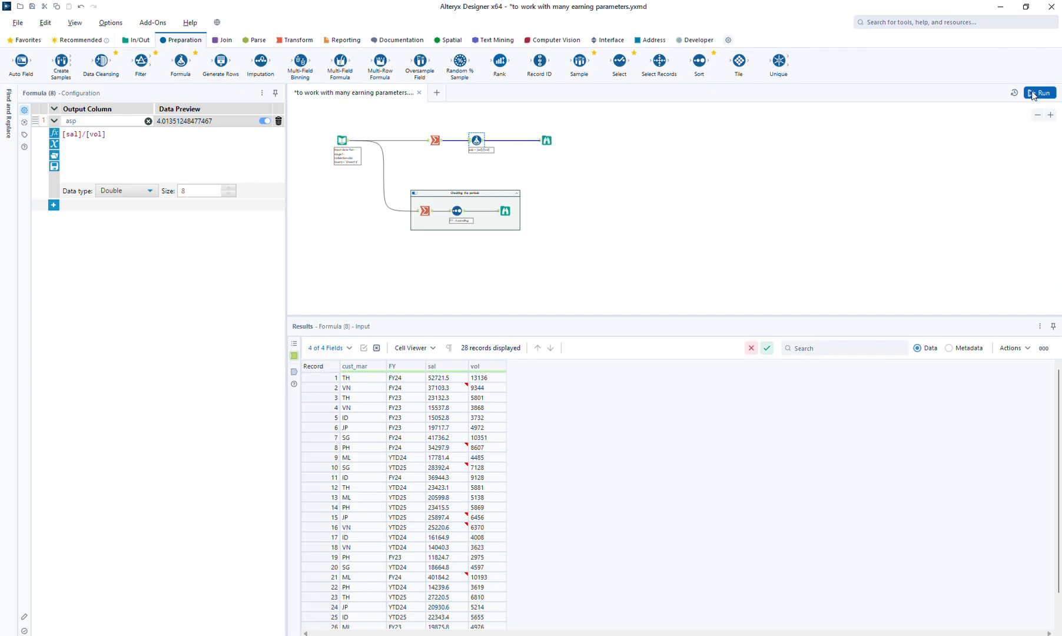
left_click(544, 139)
left_click(544, 140)
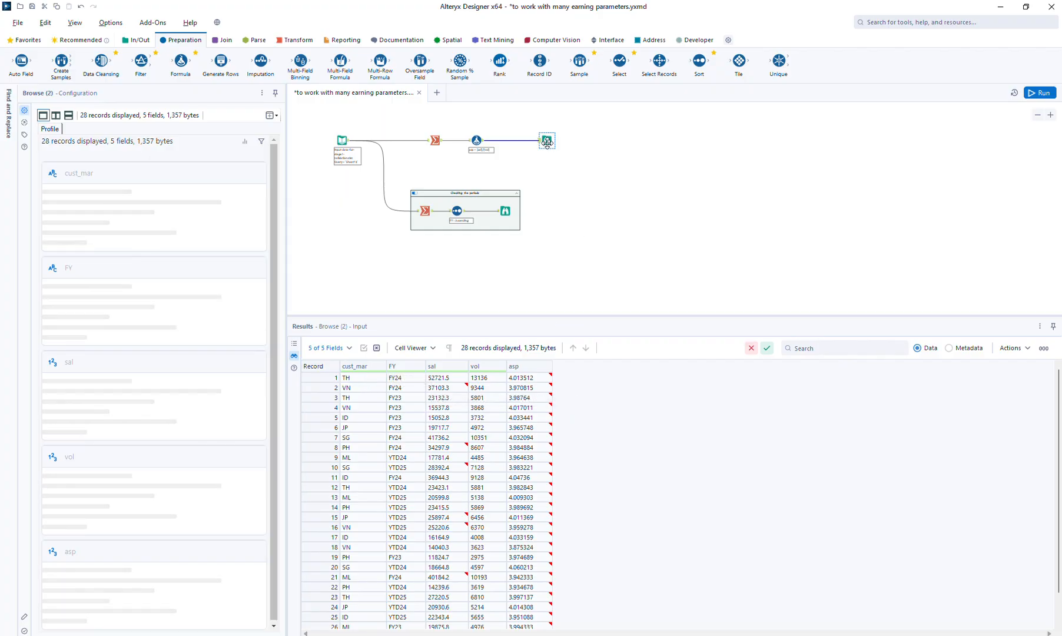
Shift the upper Browse tool farther along and insert a Cross Tab tool between it and the Formula tool
left_click_drag(546, 139, 629, 137)
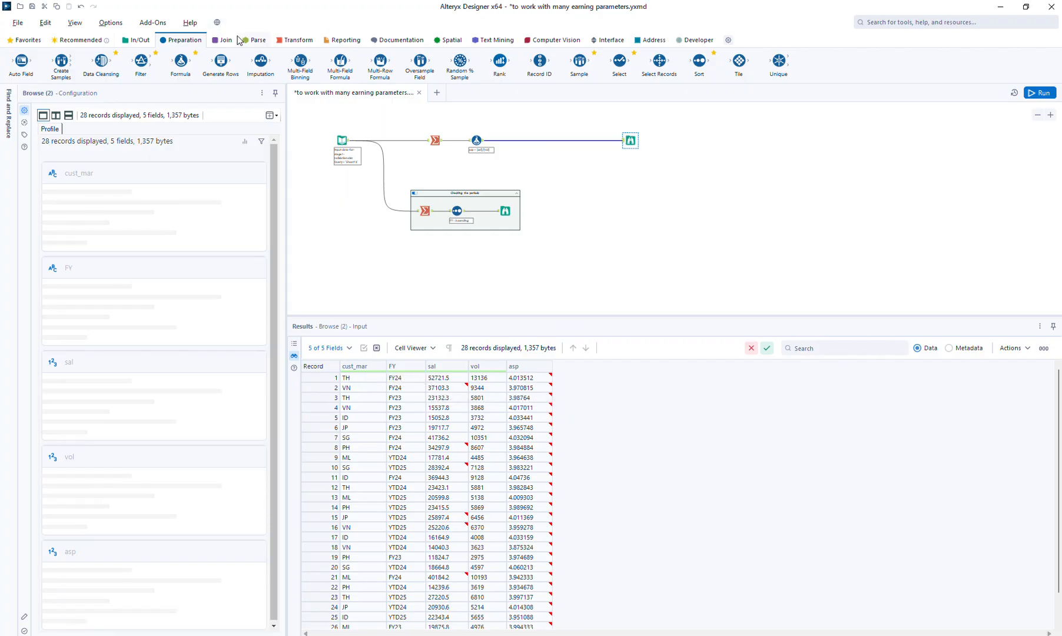
left_click(295, 40)
left_click_drag(101, 62, 556, 139)
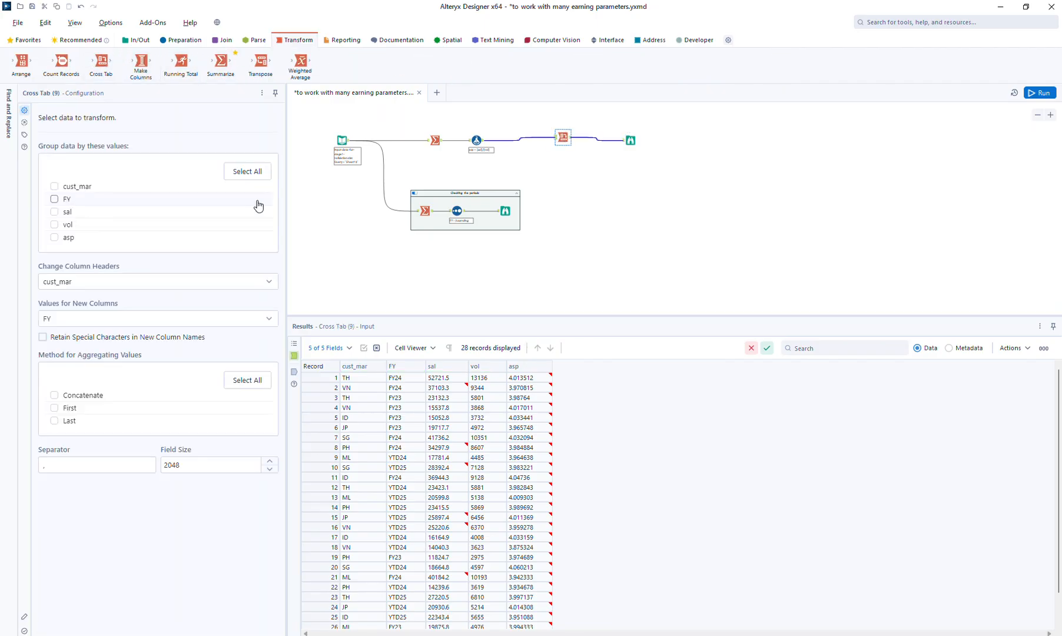
Group the Cross Tab by cust_mar with FY as column headers and Sum of sal as values, and run the workflow to view the output
left_click(75, 281)
left_click(54, 319)
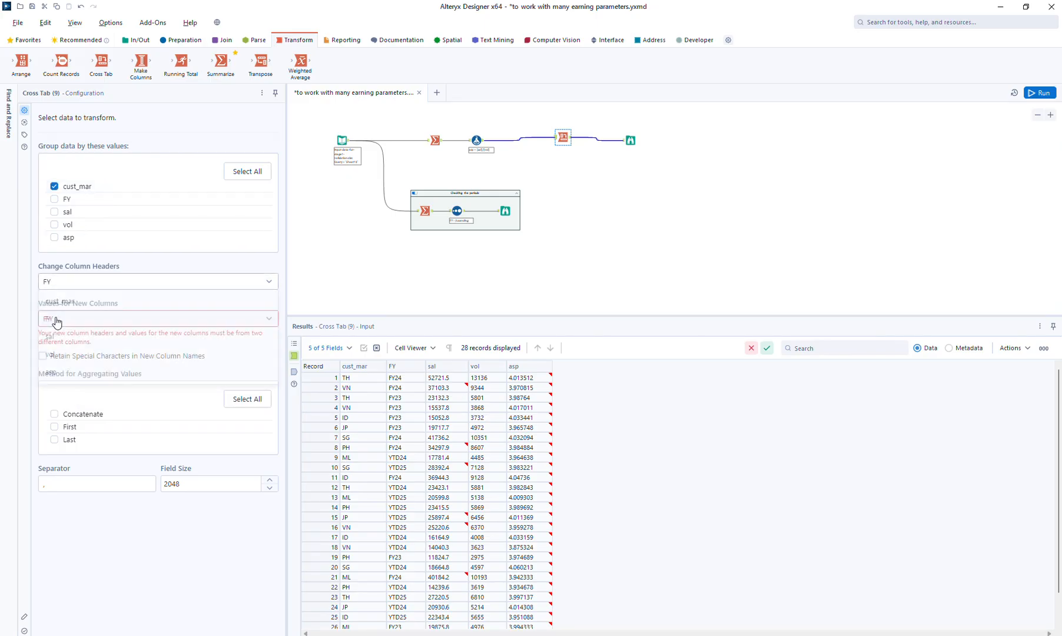
left_click(77, 319)
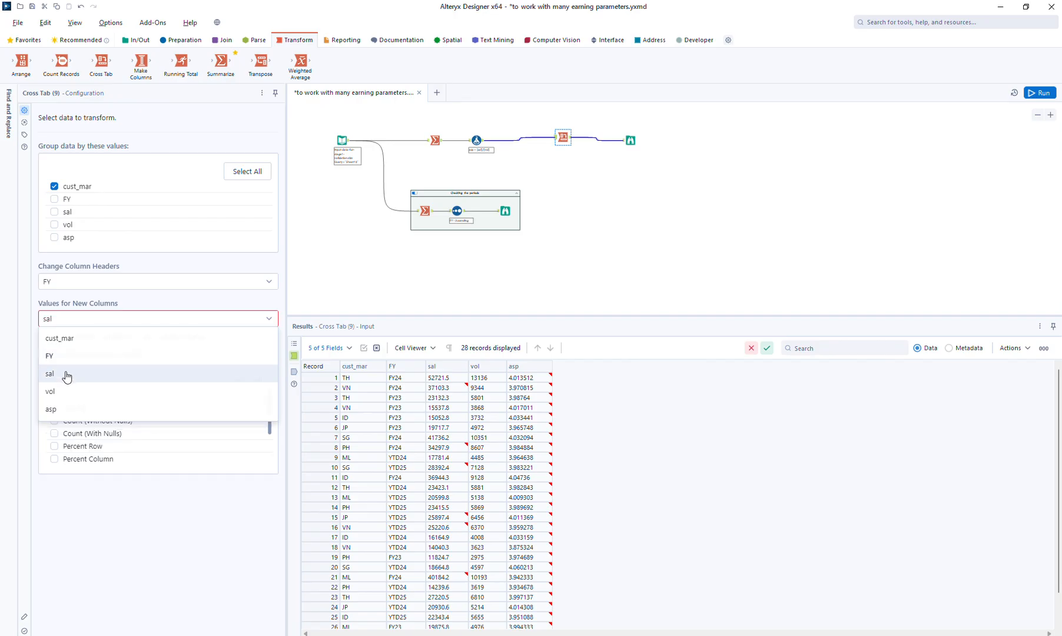
left_click(66, 373)
left_click(69, 393)
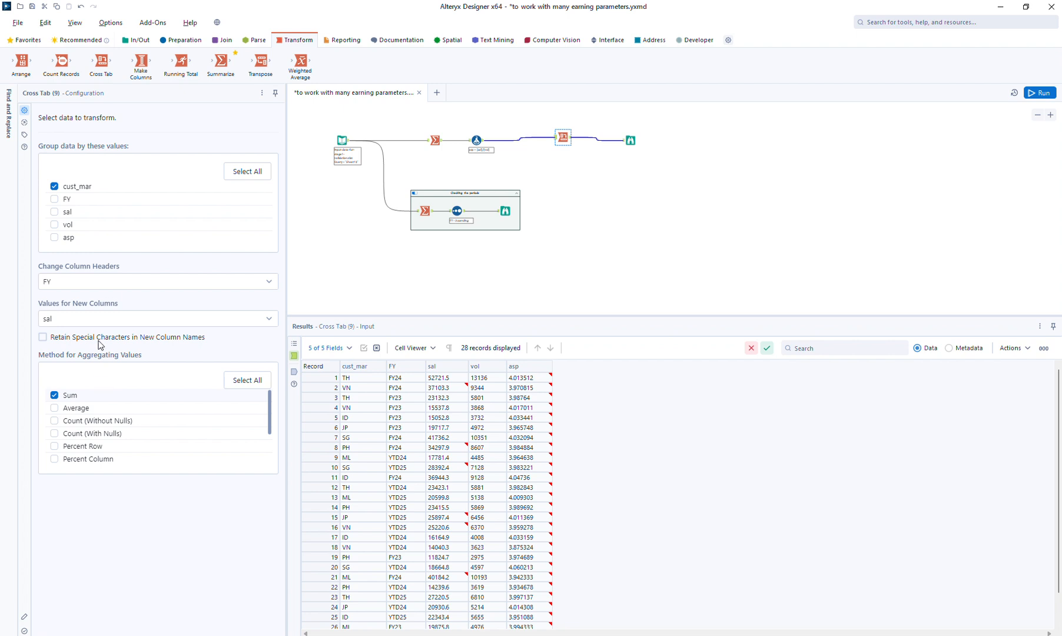
left_click(1053, 93)
left_click(632, 141)
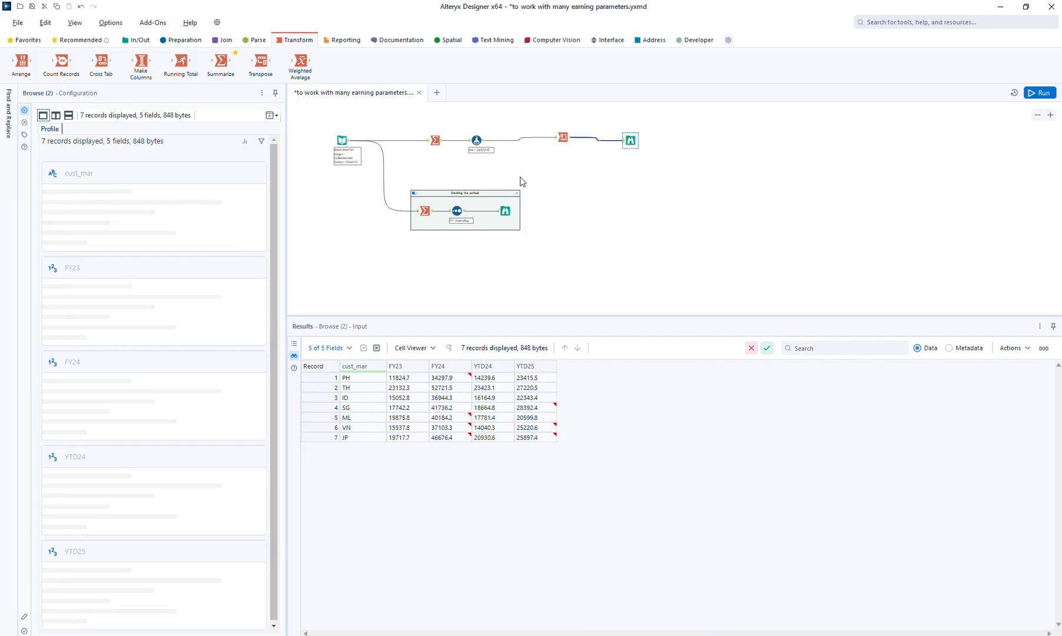
Move the lower tool container farther down and shift the upper Browse tool farther from the Cross Tab tool
left_click_drag(398, 182, 543, 263)
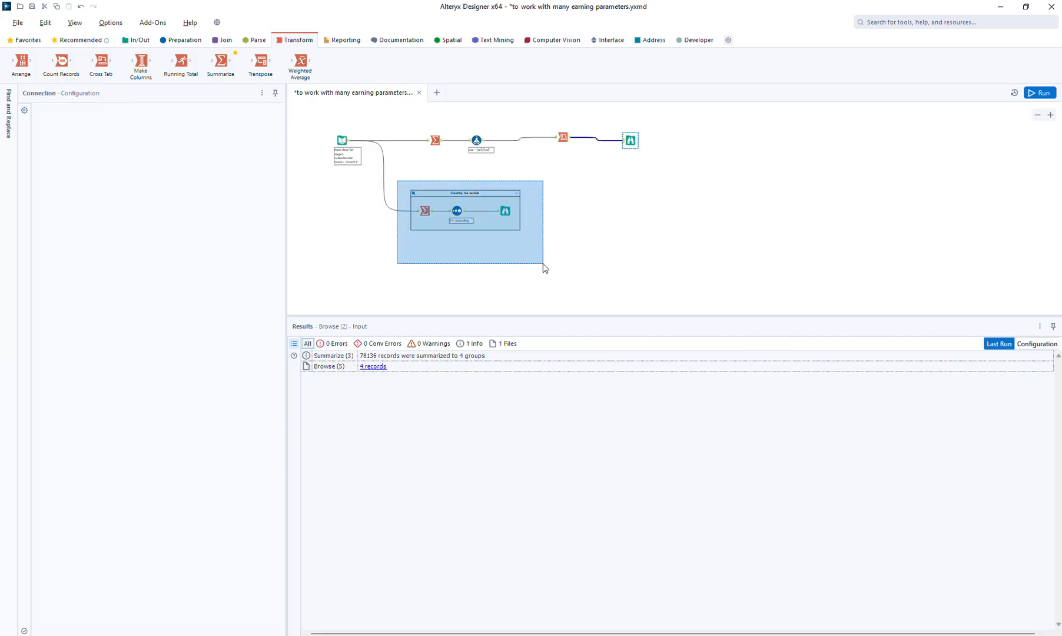
left_click_drag(492, 193, 488, 215)
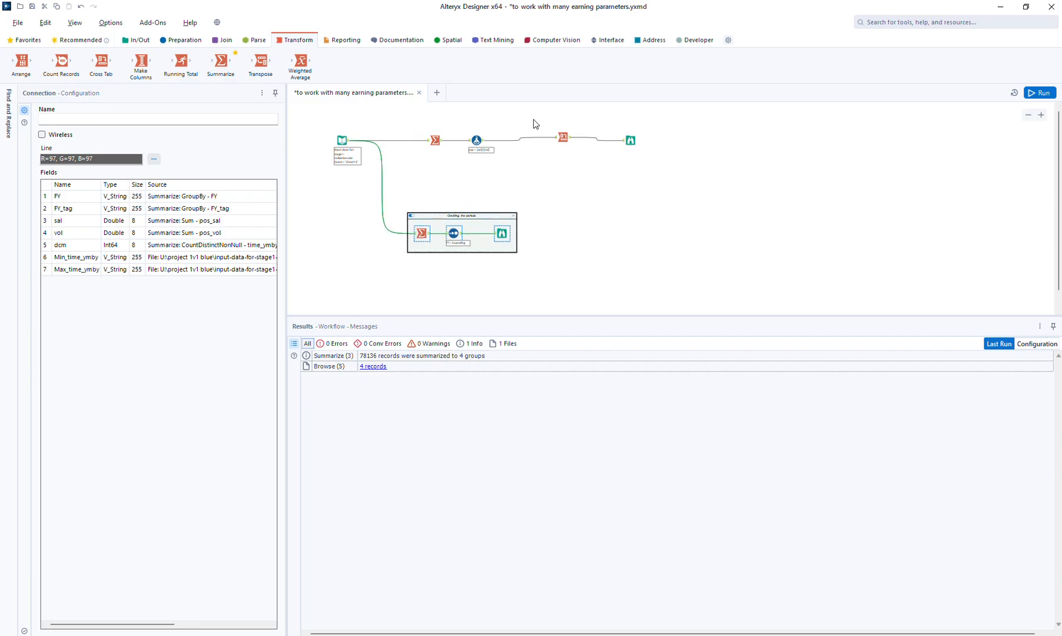
left_click_drag(534, 123, 652, 137)
left_click(632, 138)
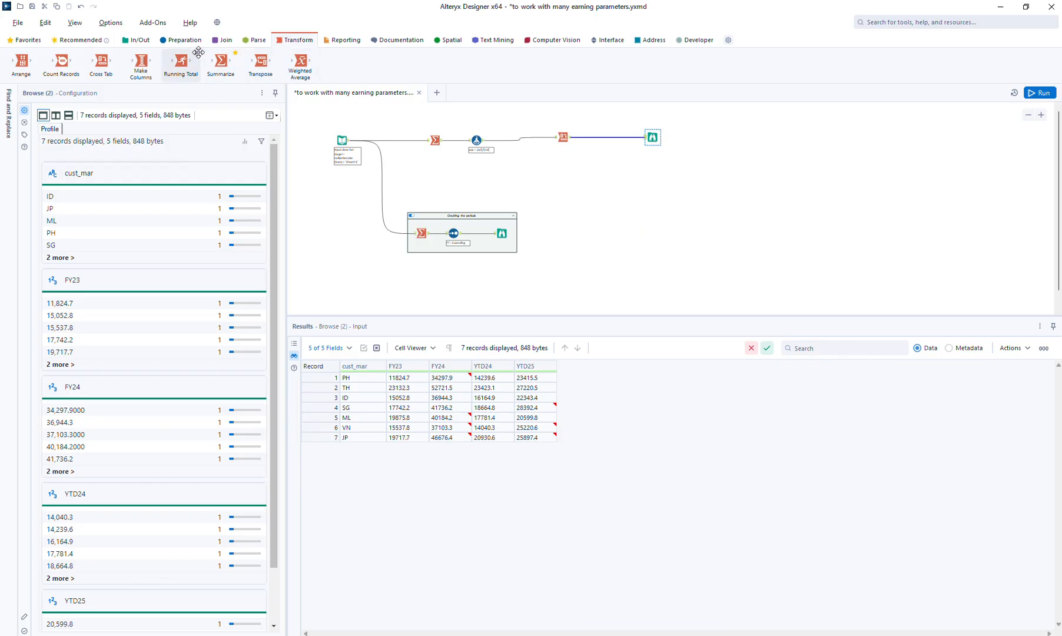
Insert a Sort tool between the Cross Tab and the upper Browse tool, sorting by cust_mar in ascending order
left_click(183, 40)
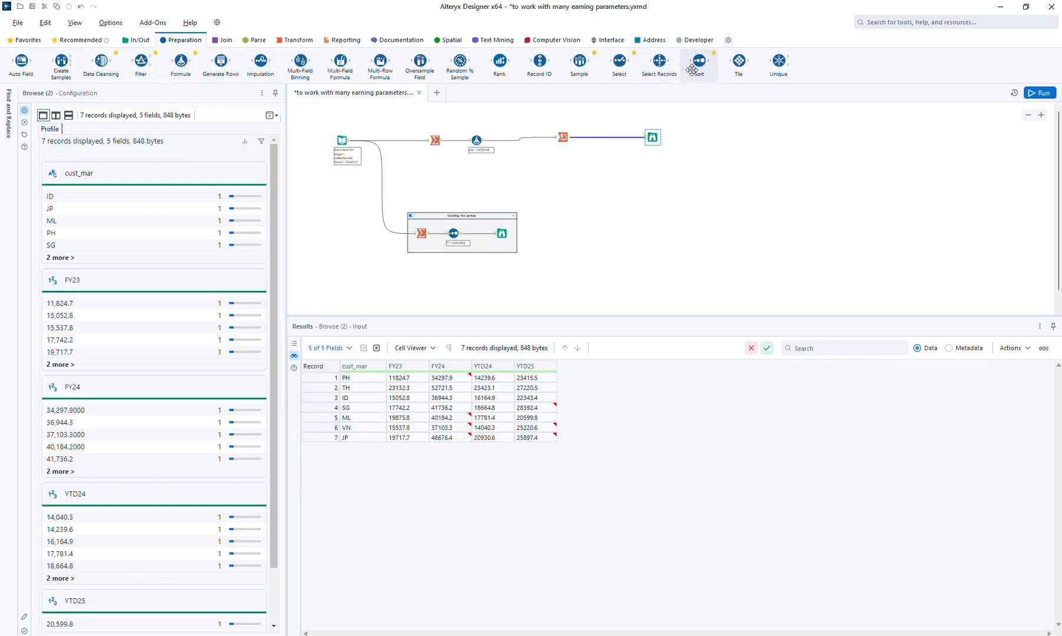
left_click_drag(698, 62, 604, 139)
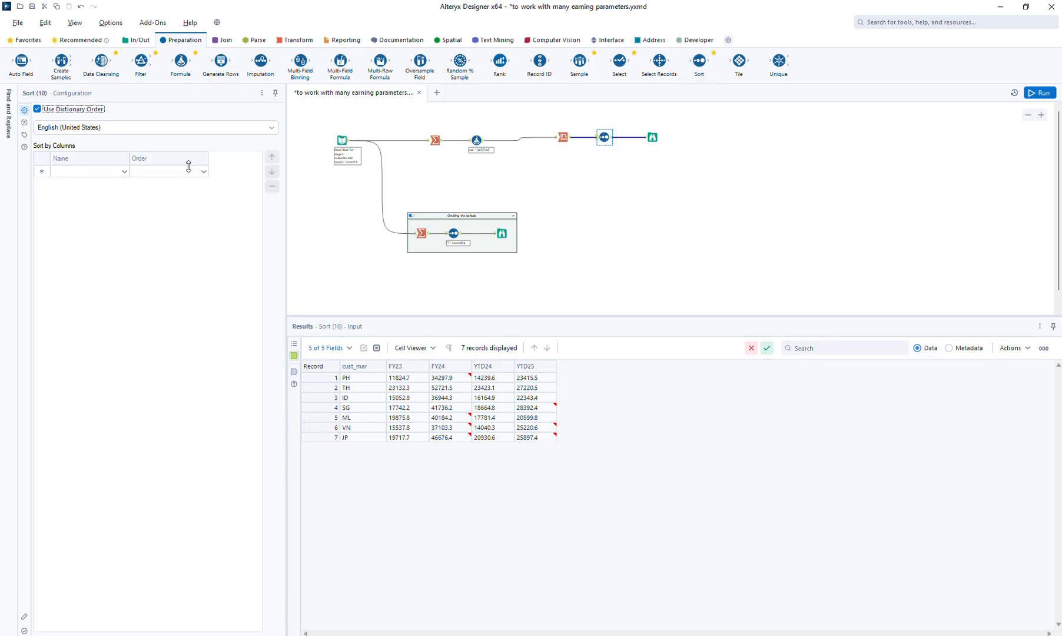
left_click(99, 172)
left_click(94, 182)
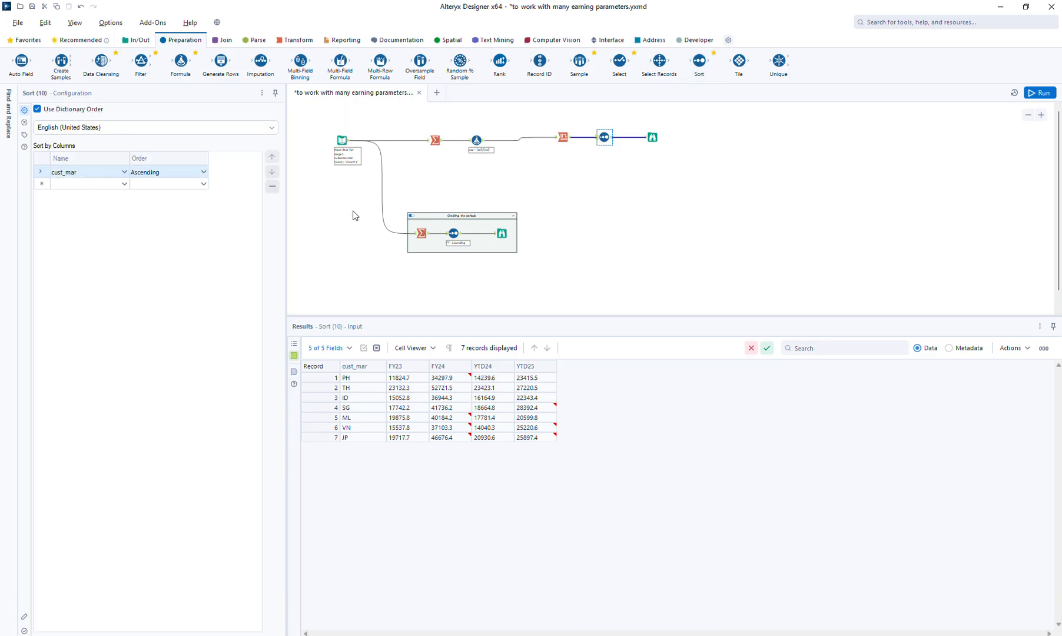
Duplicate the Cross Tab, Sort and Browse tools as a second branch and connect it to the asp Formula tool
left_click_drag(538, 114, 691, 161)
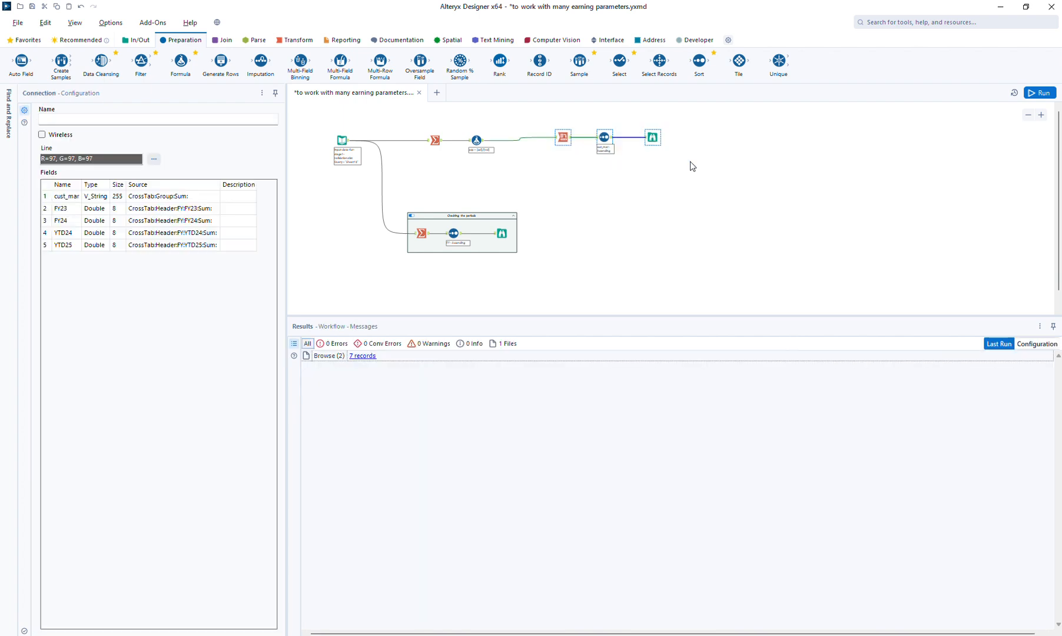
key("ctrl+v")
mouse_move(483, 143)
left_mouse_down()
mouse_move(574, 184)
mouse_move(564, 175)
left_mouse_up()
Set the copied Cross Tab's values for new columns to vol and run the workflow
left_click(567, 175)
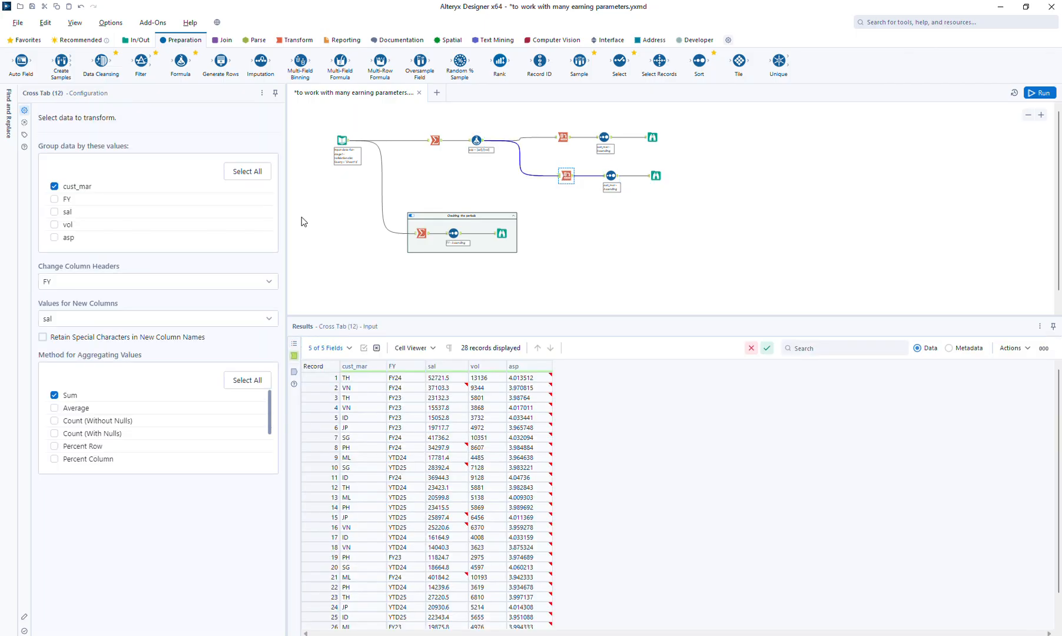
left_click(71, 320)
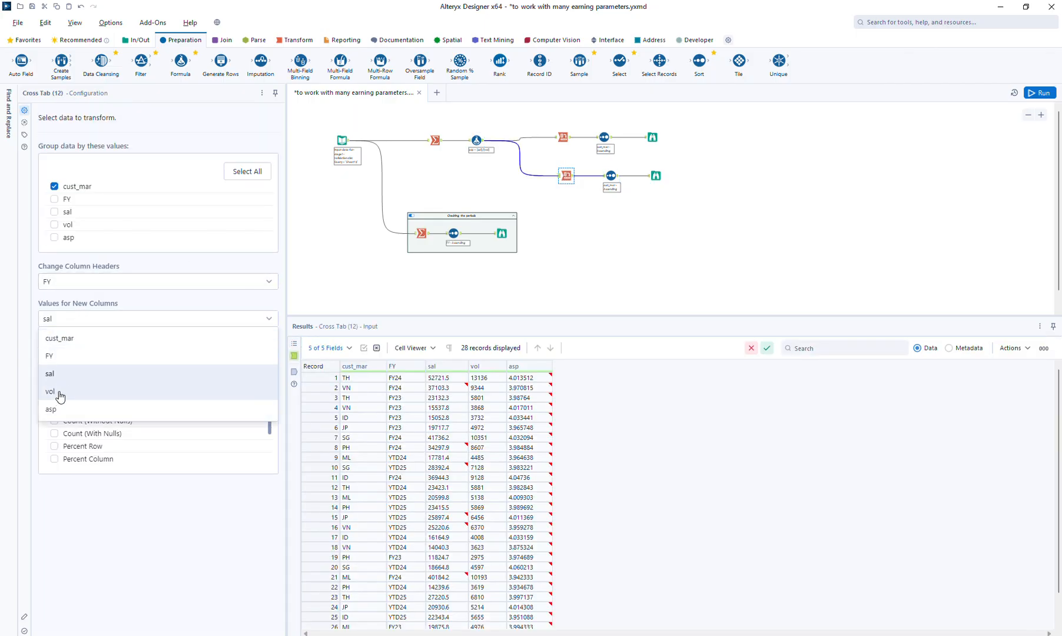
left_click(59, 393)
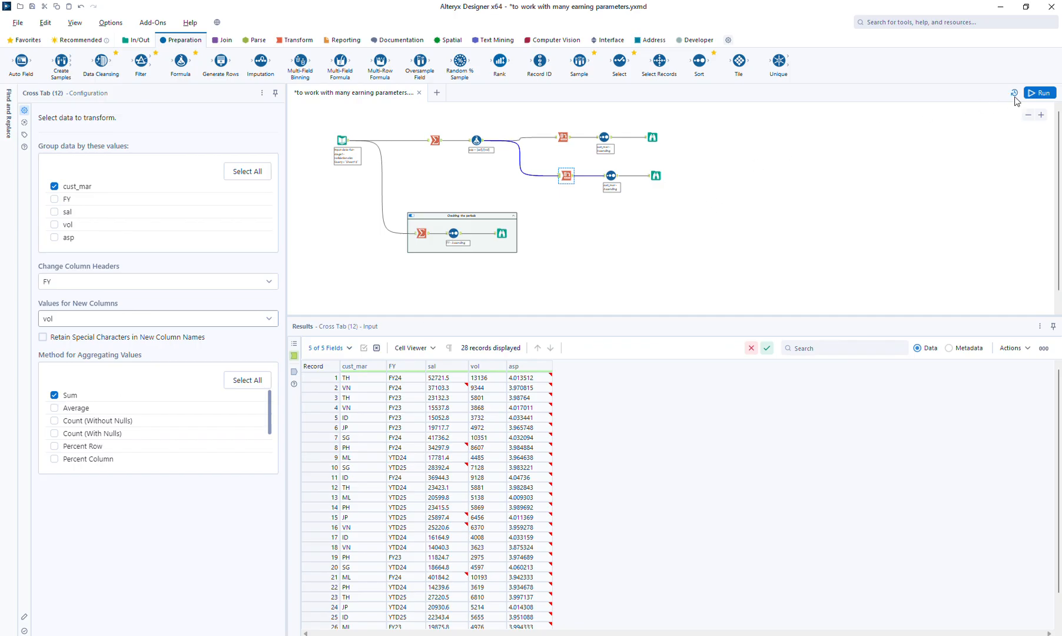
left_click(1032, 93)
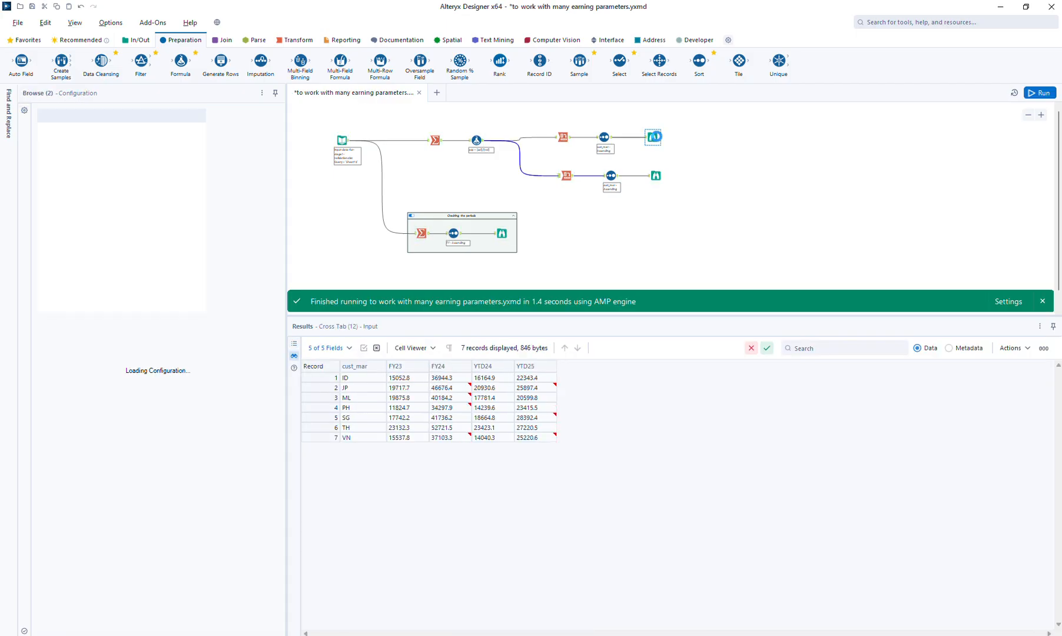
Compare the results of the sal branch's Browse tool with those of the vol branch's Browse tool
left_click(656, 174)
left_click(657, 175)
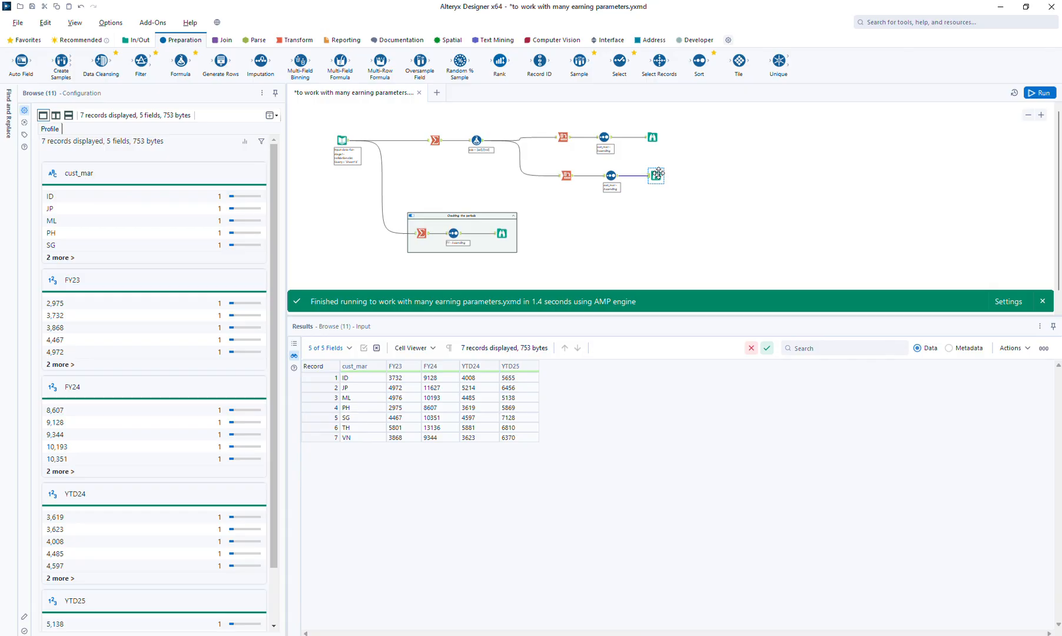
left_click(652, 137)
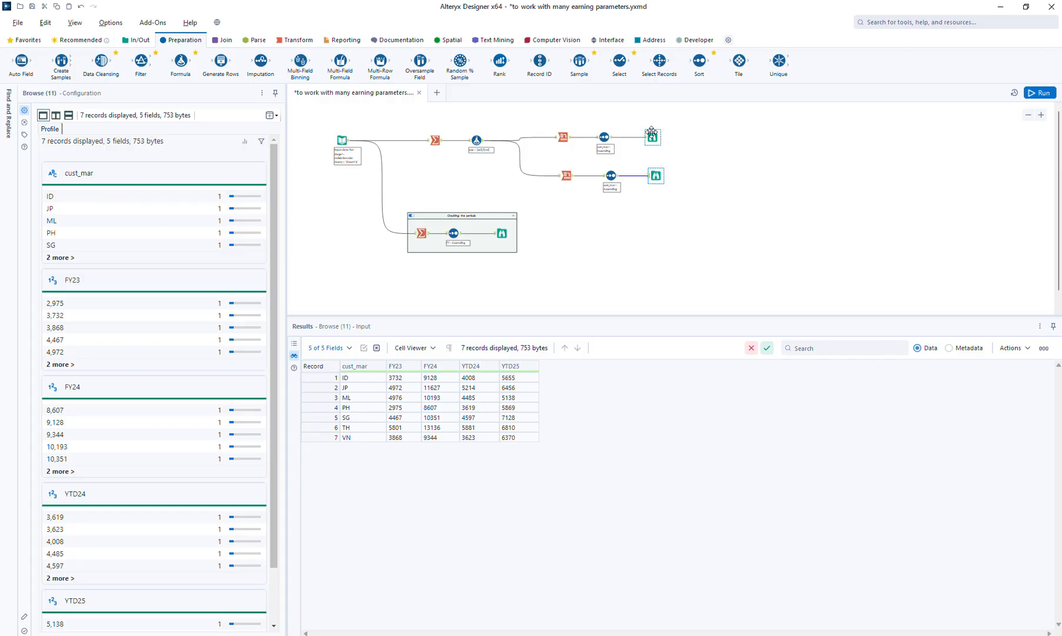
left_click(655, 176)
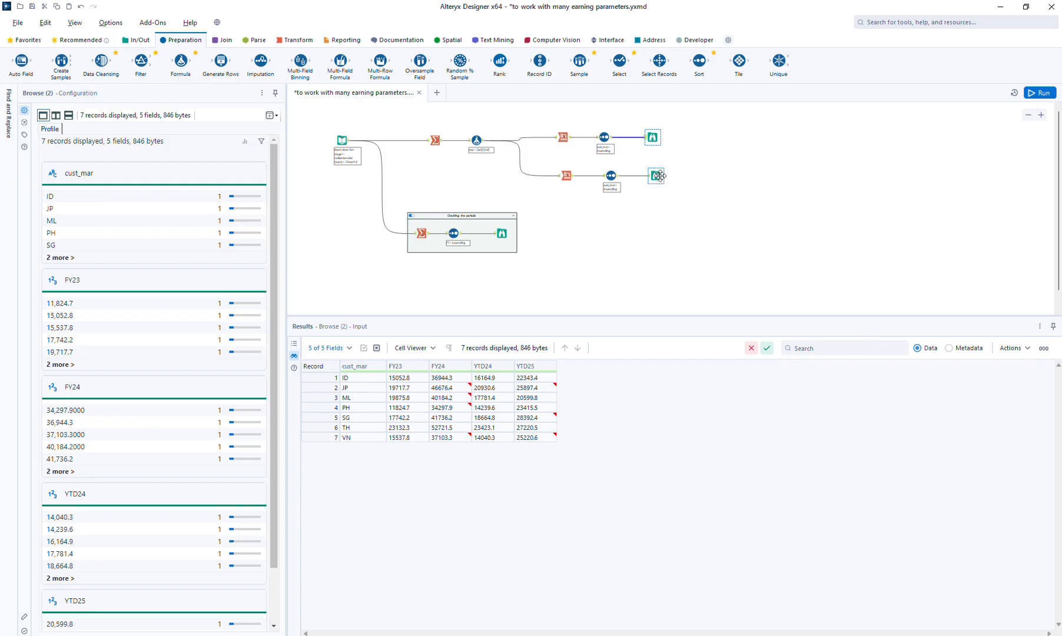
Insert a Union tool between the upper Sort and a farther-spaced Browse, connect the lower Sort to it, and run the workflow
left_click_drag(652, 133, 722, 133)
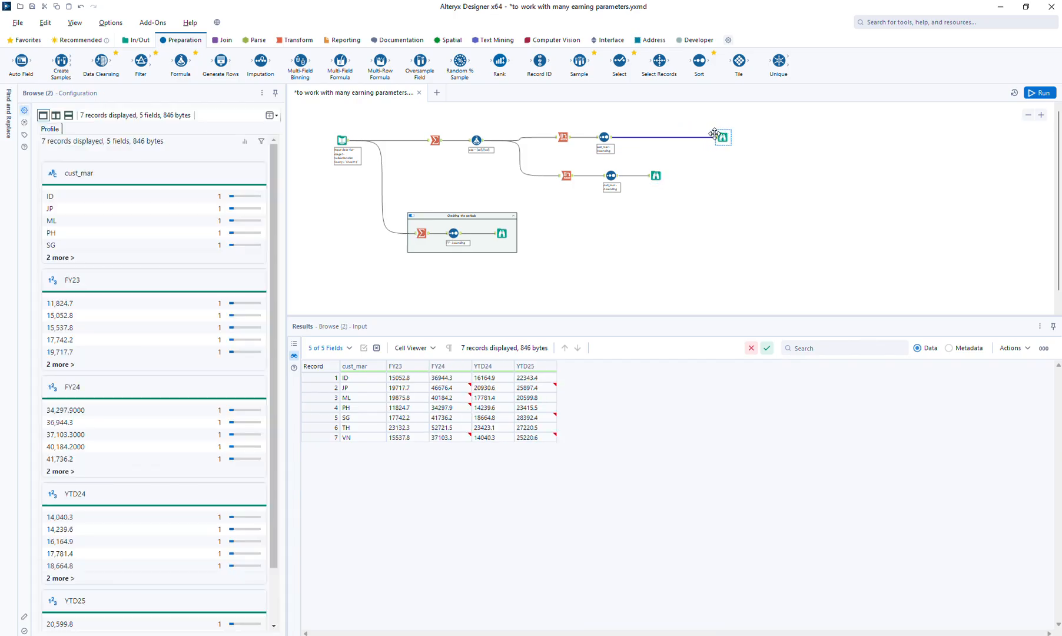
left_click(224, 40)
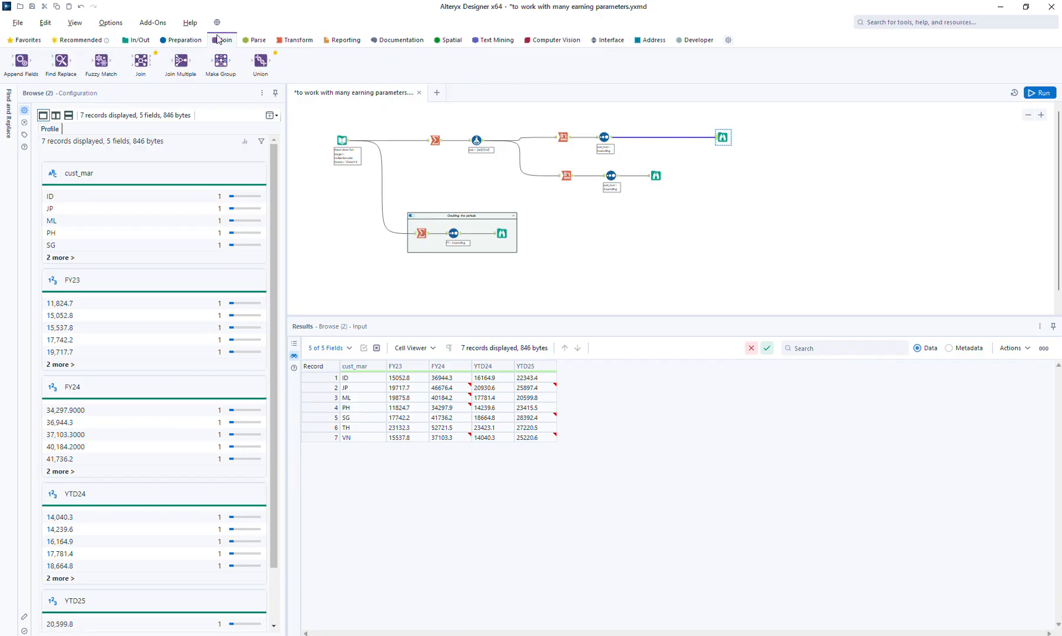
left_click_drag(260, 59, 663, 137)
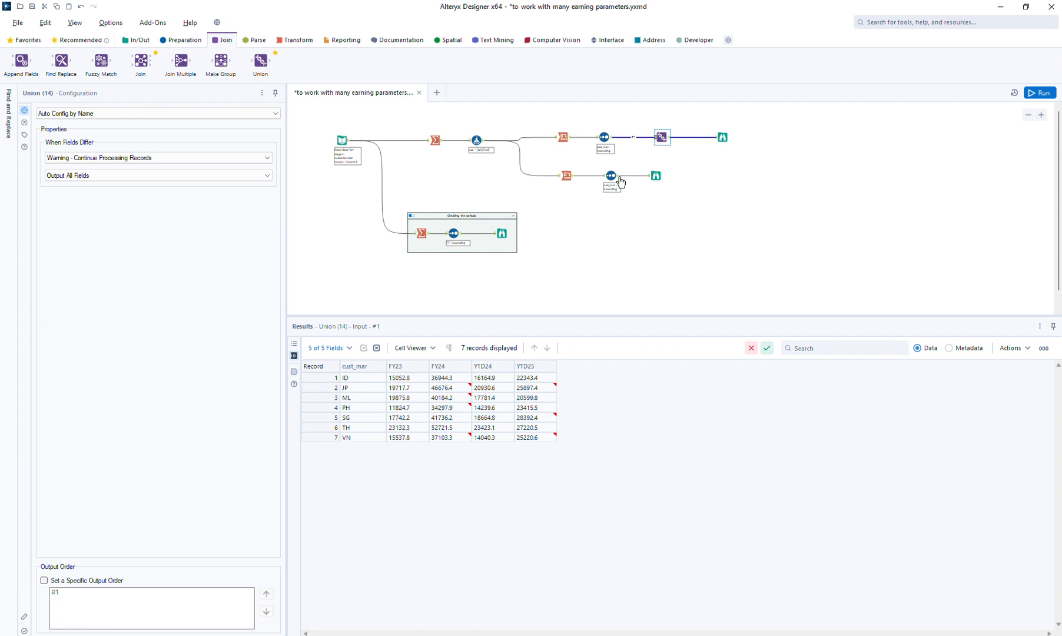
left_click_drag(620, 182, 662, 139)
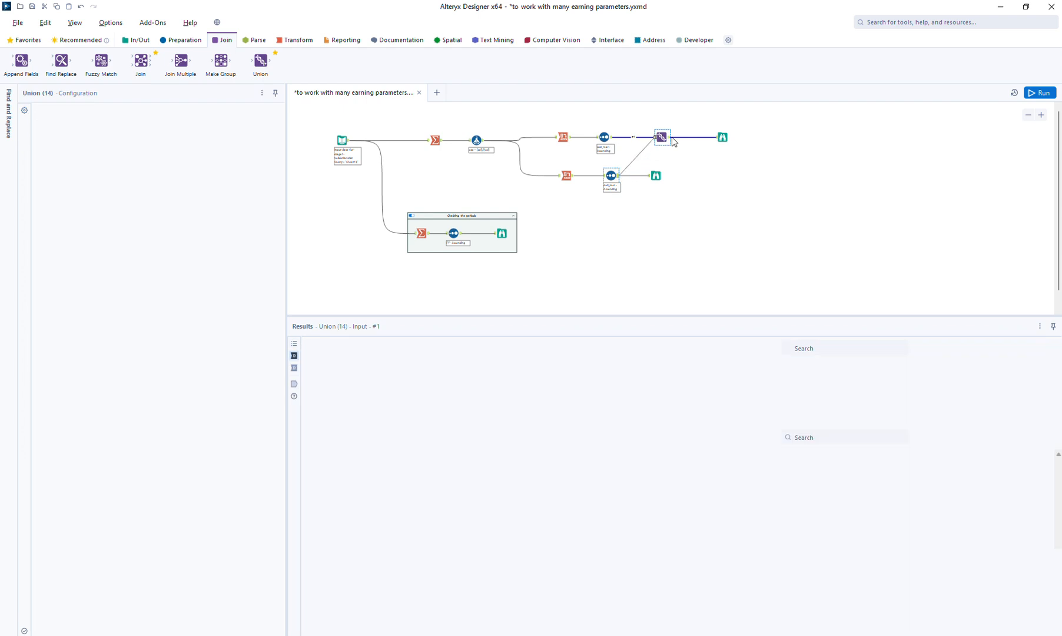
left_click(1037, 92)
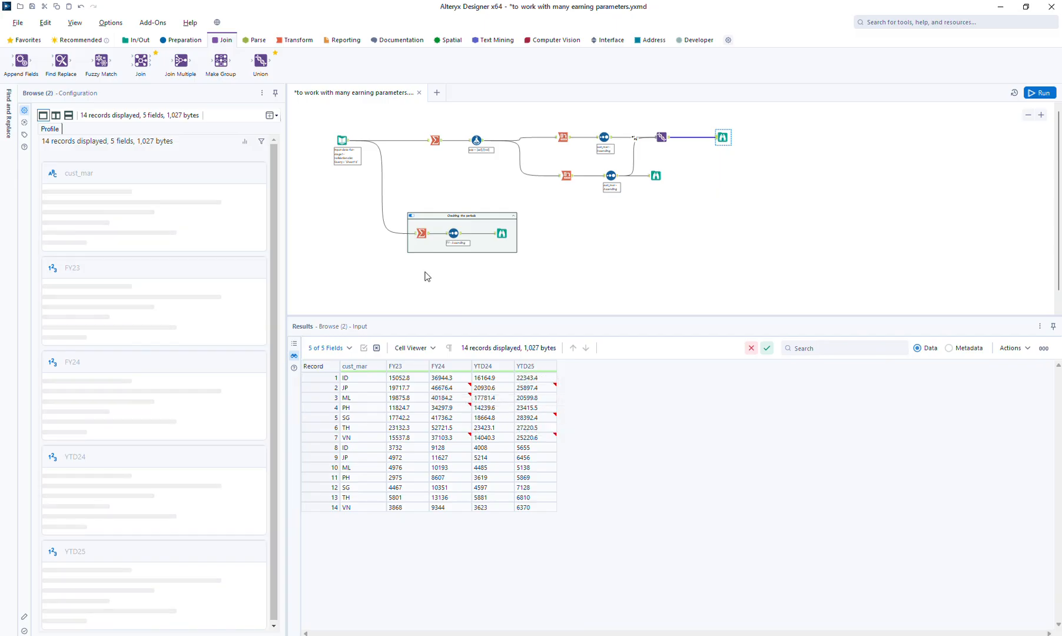
Insert a Formula tool between the upper Cross Tab and Sort that creates a tag column with the expression "sal"
left_click(179, 40)
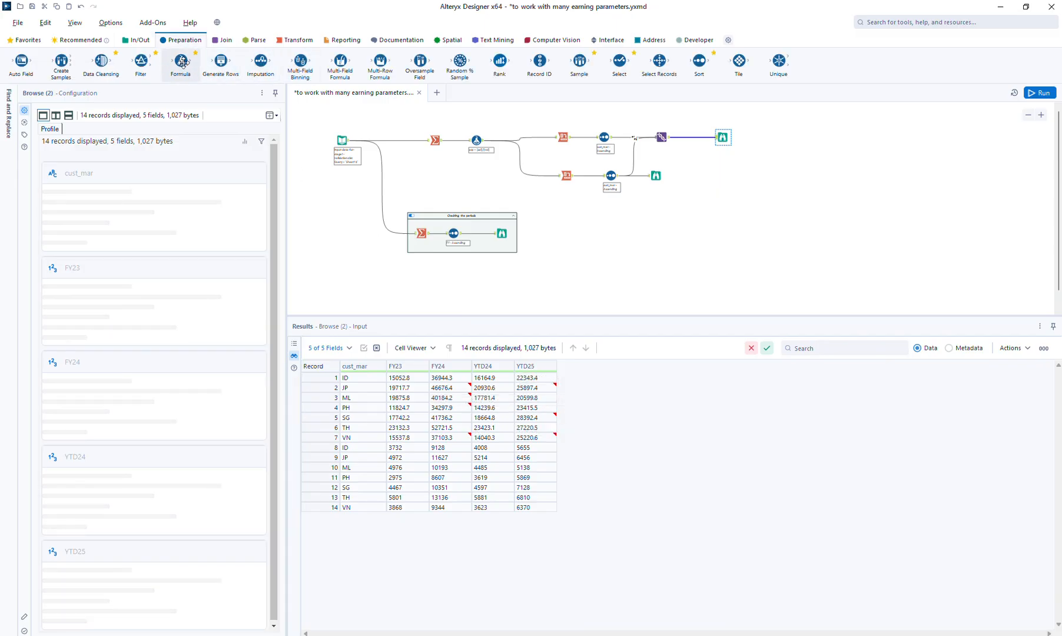
left_click_drag(180, 61, 586, 138)
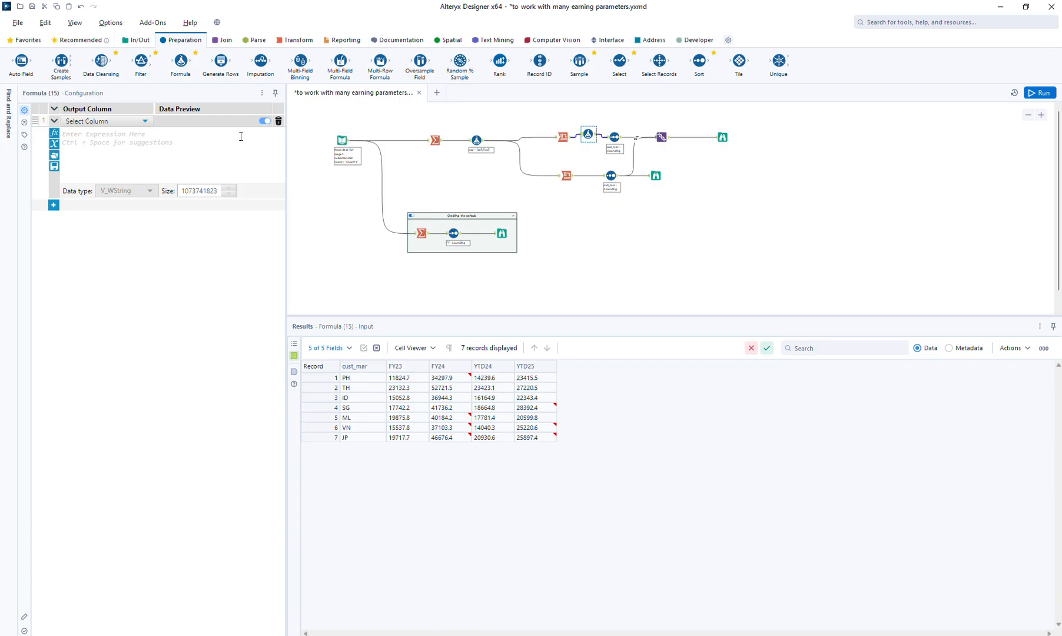
left_click(96, 120)
left_click(96, 129)
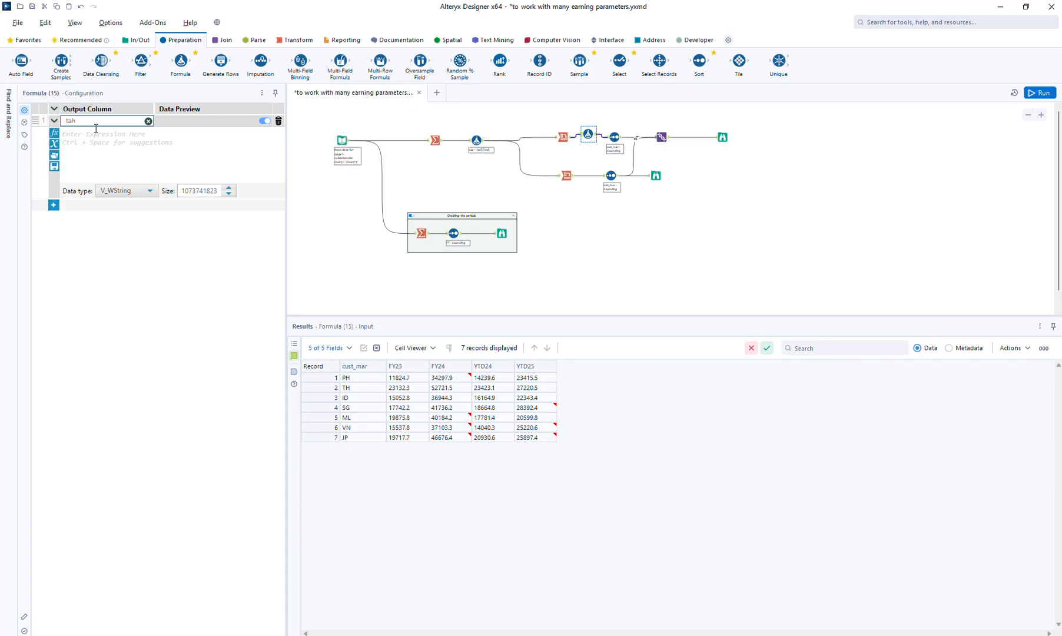
left_click(96, 129)
type("\"sal")
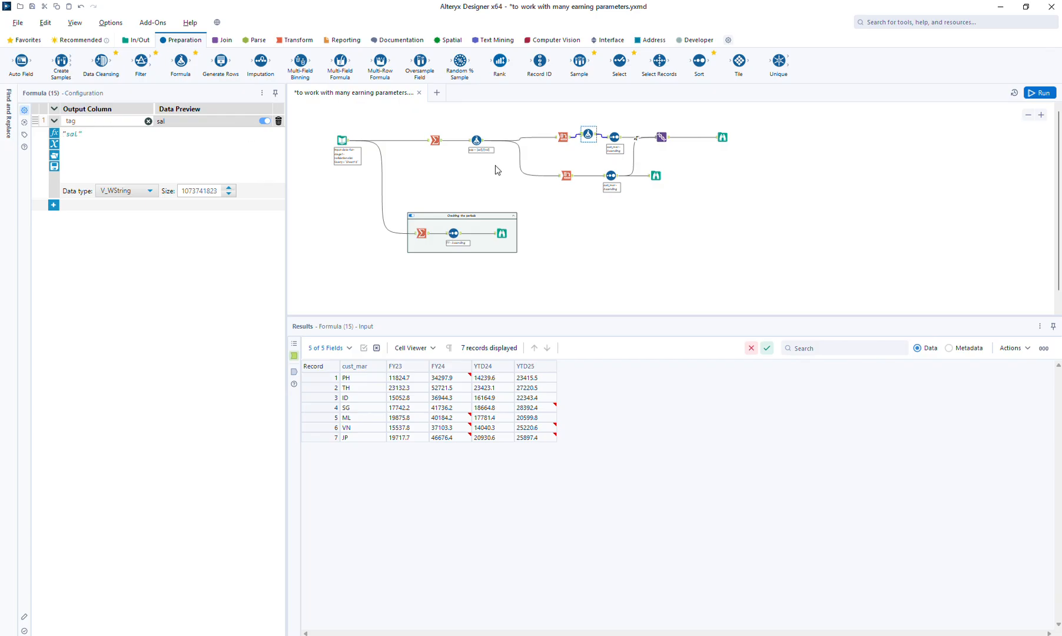
Insert a Formula tool between the lower Cross Tab and Sort that creates a tag column with the expression "vol"
left_click_drag(182, 61, 592, 176)
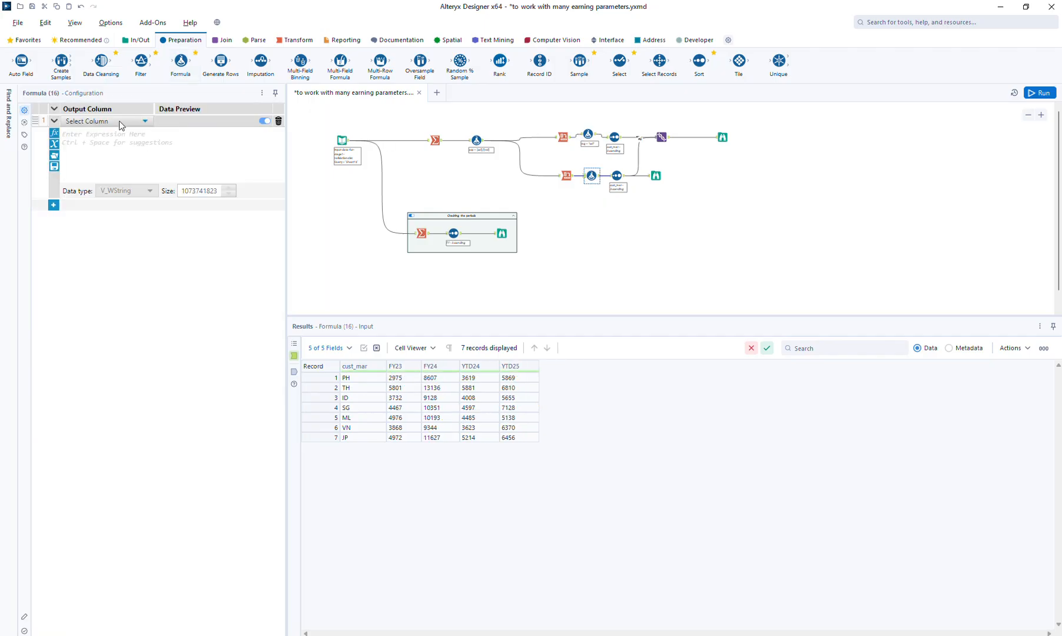
left_click(121, 125)
left_click(111, 133)
type("tag")
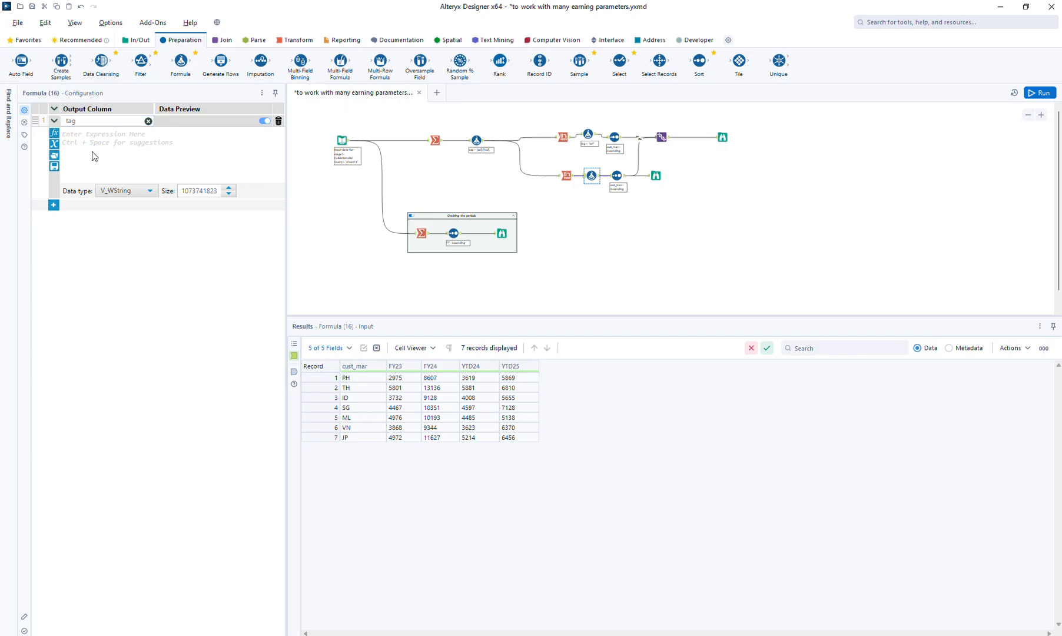
left_click(93, 156)
Run the workflow, view the unioned output with the tag column, and review the asp Formula tool's configuration
left_click(1039, 94)
left_click(722, 137)
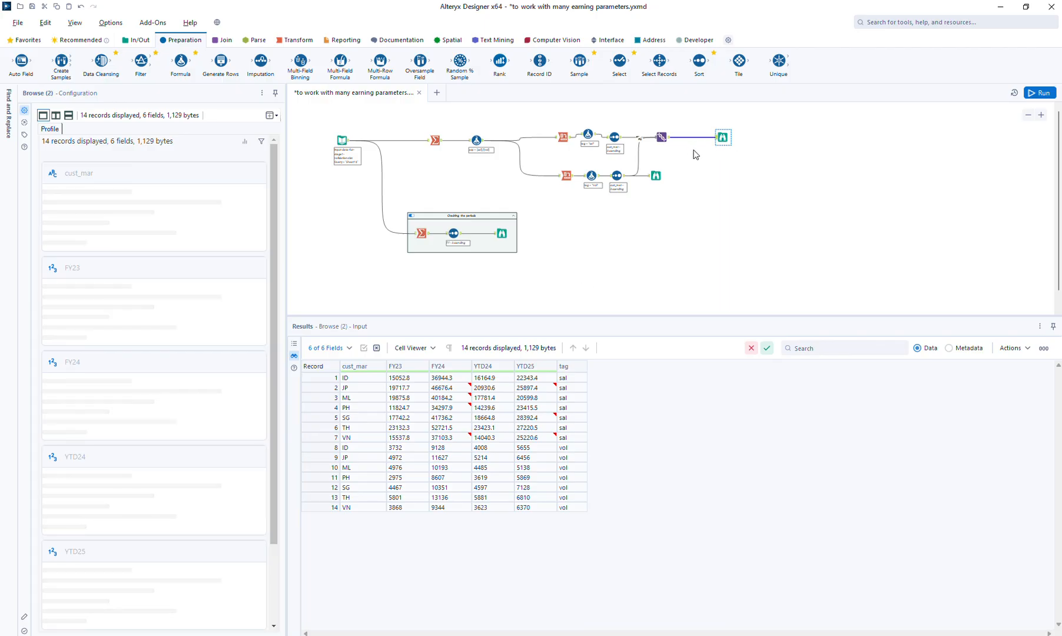
left_click(476, 139)
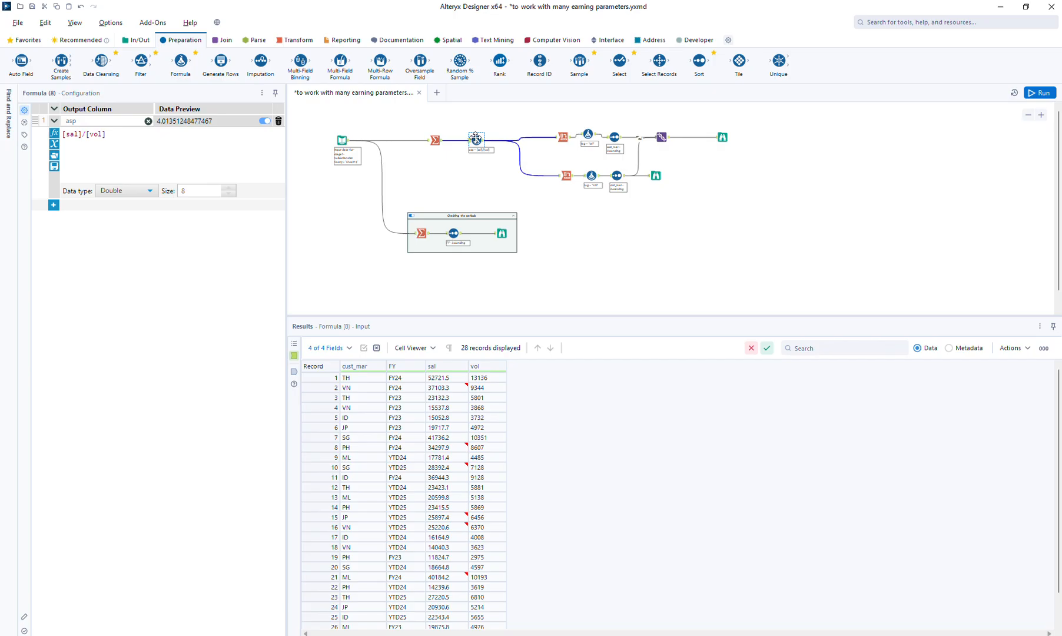
Insert a Union tool between the asp Formula tool and the upper Cross Tab, and feed the lower Cross Tab from it as well
left_click(222, 40)
left_click_drag(260, 61, 540, 190)
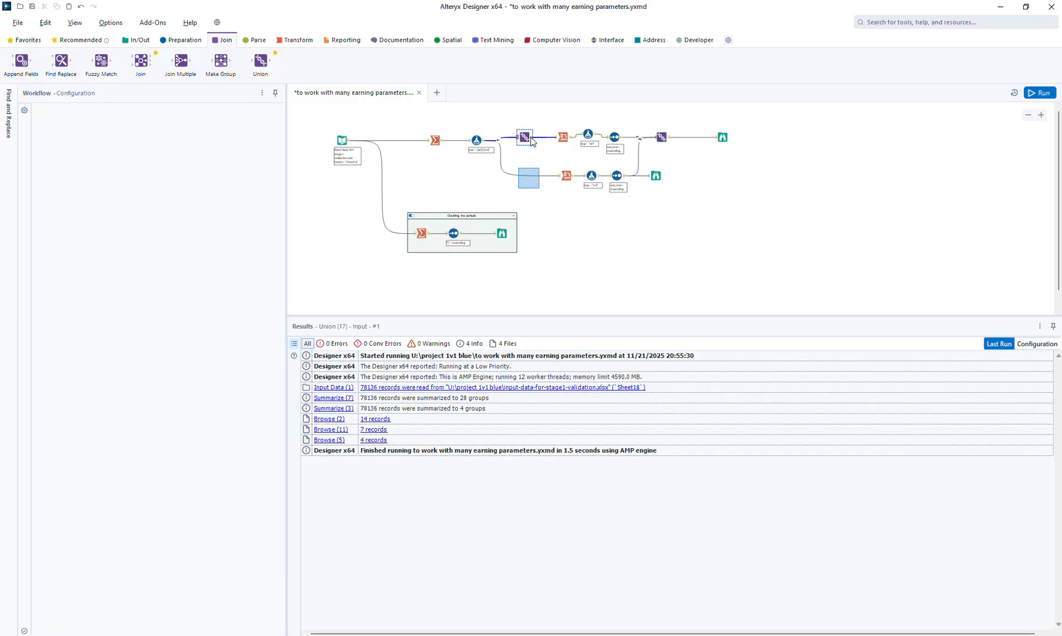
key("Delete")
left_click_drag(531, 137, 560, 175)
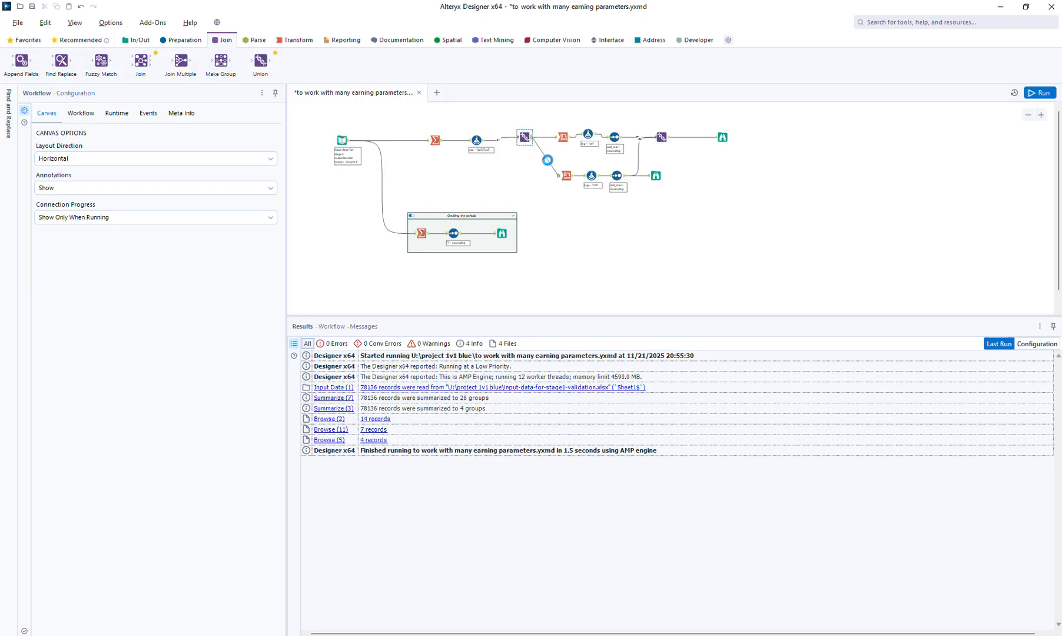
Shift the new Union and both pivot branches away from the asp Formula tool and group them, without the final Browse, in a new container
left_click_drag(513, 114, 746, 199)
left_click_drag(728, 136, 894, 136)
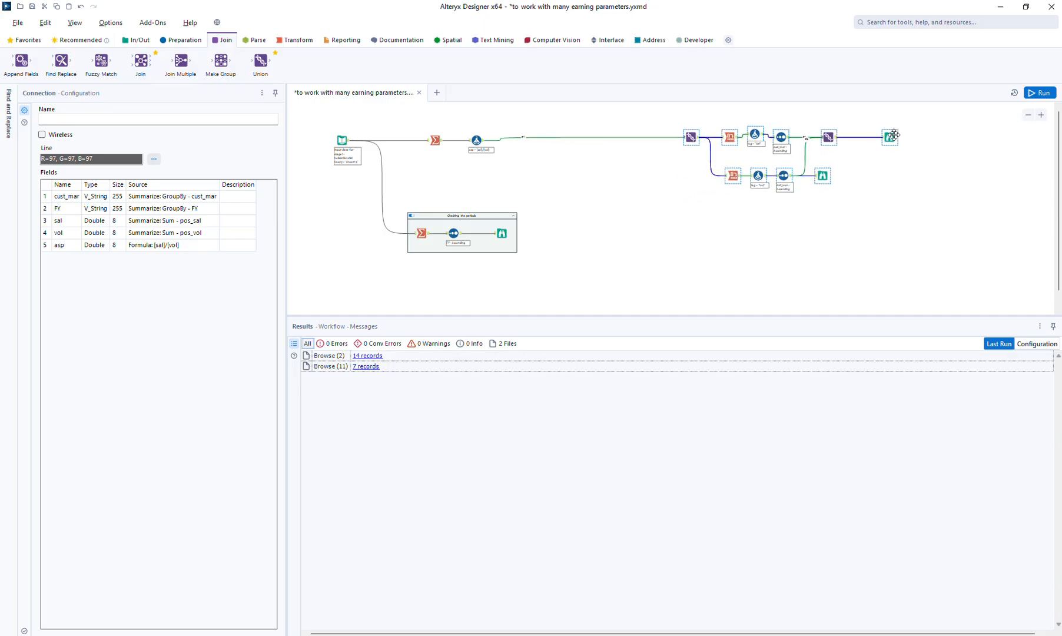
left_click(676, 117)
left_click_drag(676, 117, 846, 190)
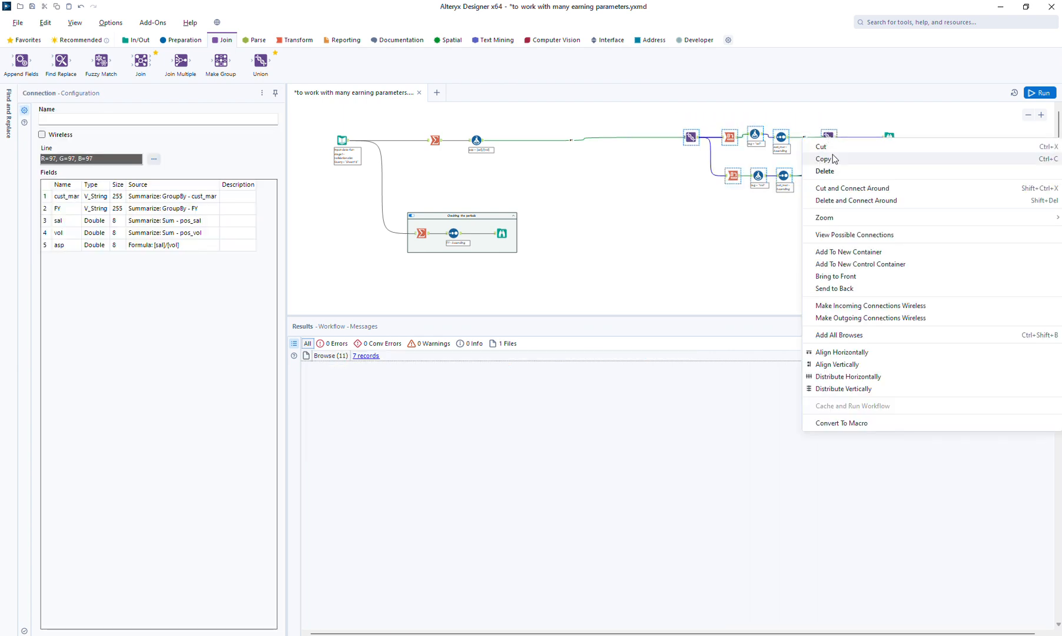
left_click(861, 252)
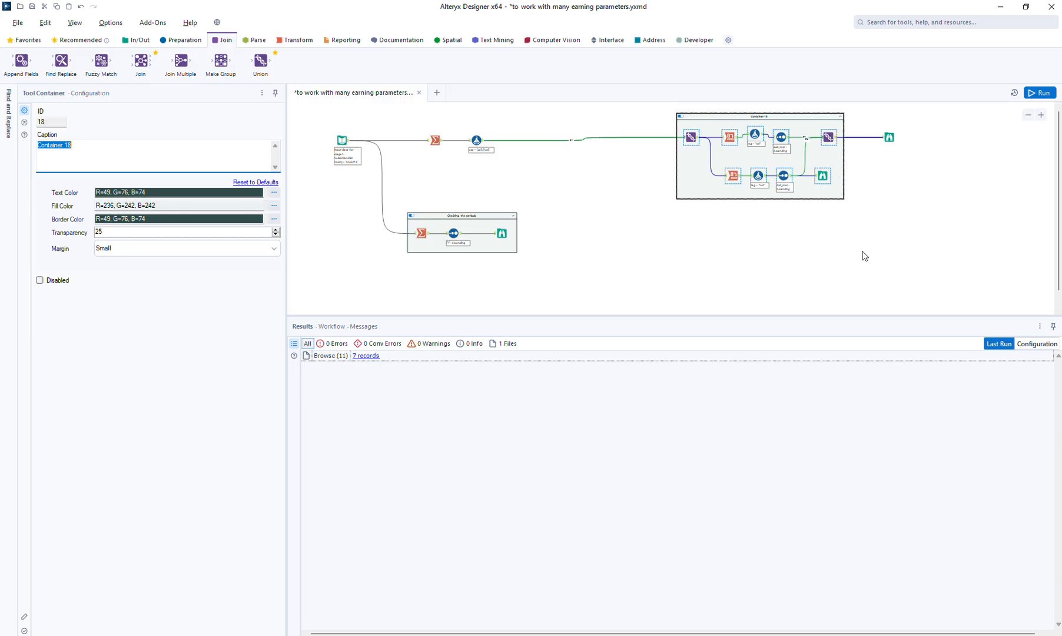
Caption the new container "Sectional pivoting with two parameters" and view the asp Formula tool's output
type("Sectional pivoting with two parameters")
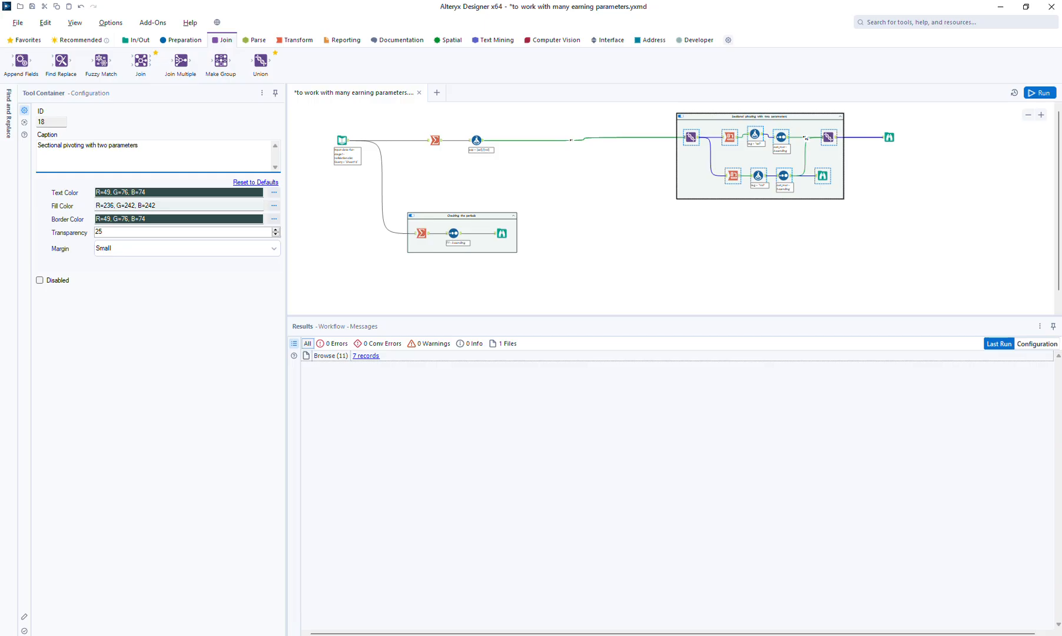
left_click(879, 236)
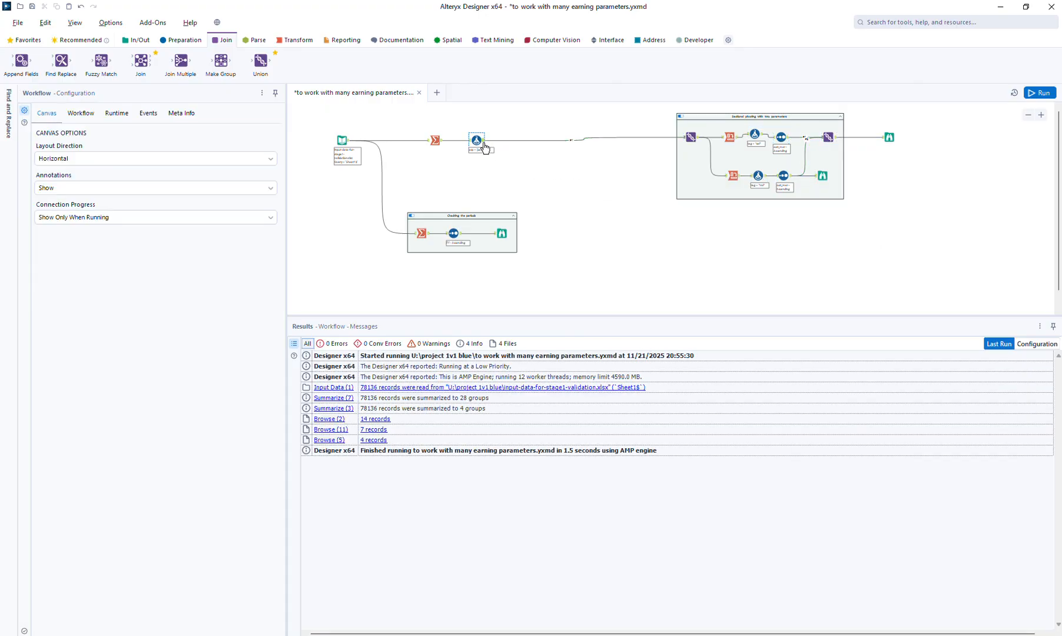
left_click(483, 147)
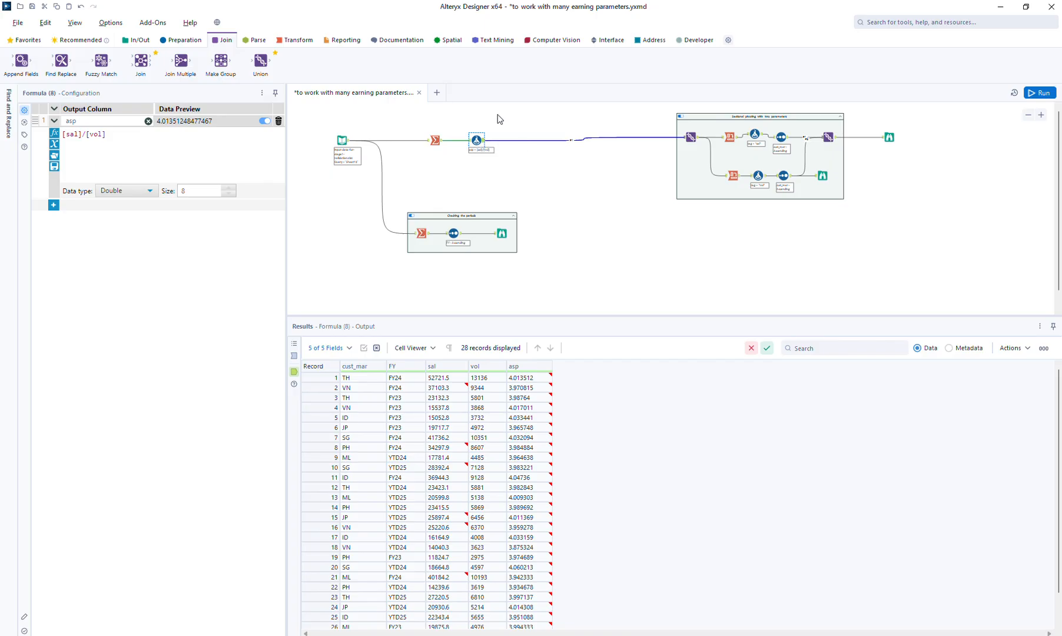
Insert a Block Until Done tool between the asp Formula tool and the Union in the two-parameter pivoting container
left_click_drag(261, 61, 329, 61)
left_click(684, 40)
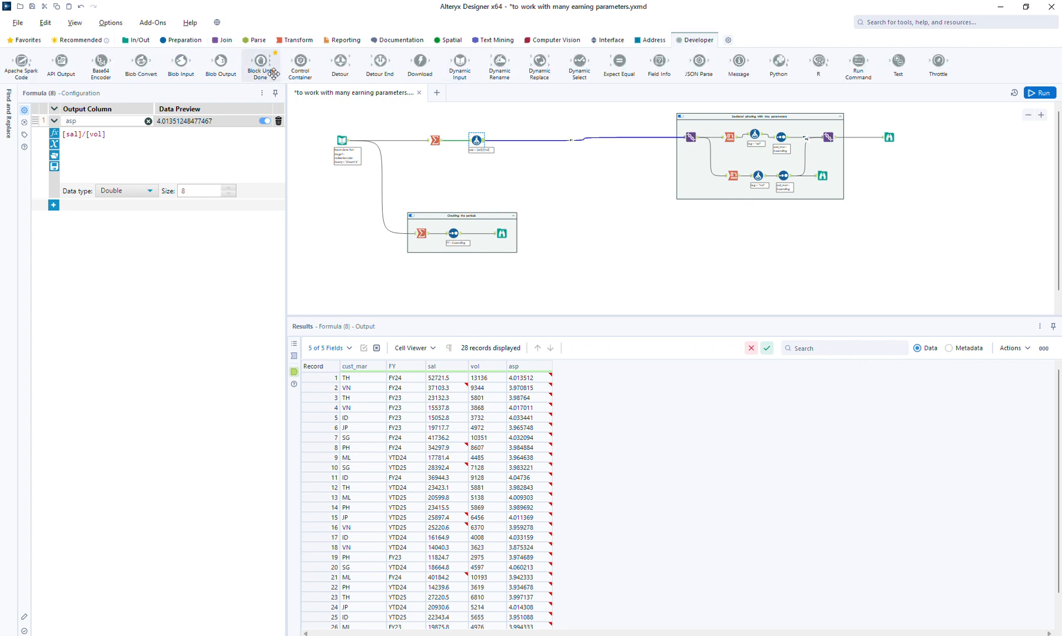
left_click_drag(259, 61, 554, 141)
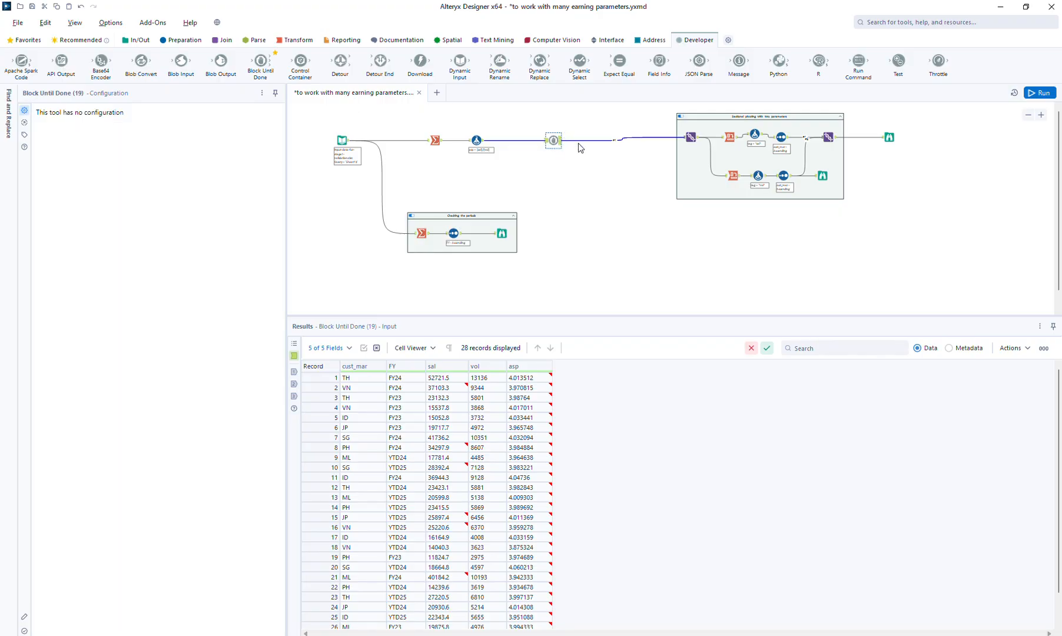
left_click_drag(585, 165, 627, 170)
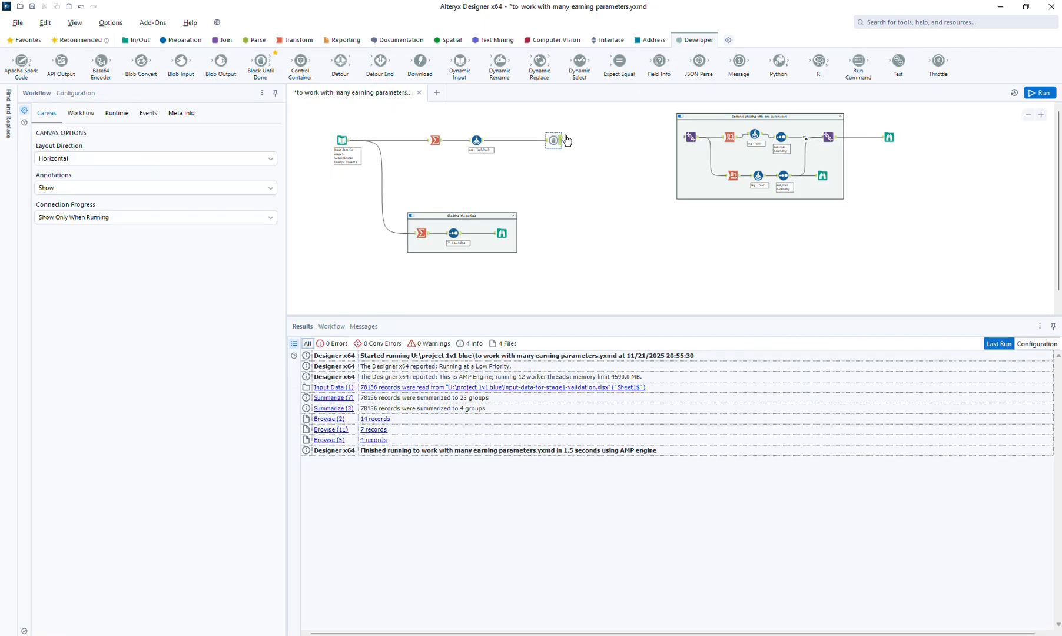
Add two more Union tools and feed them from the remaining two outputs of the Block Until Done tool
left_click(601, 174)
left_click(214, 42)
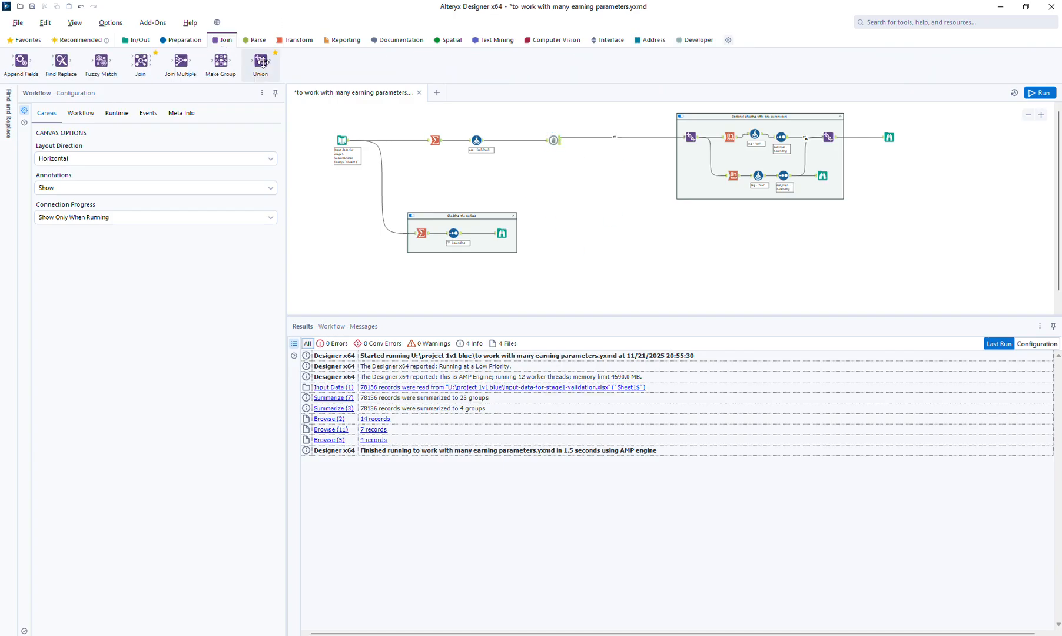
left_click_drag(260, 61, 585, 203)
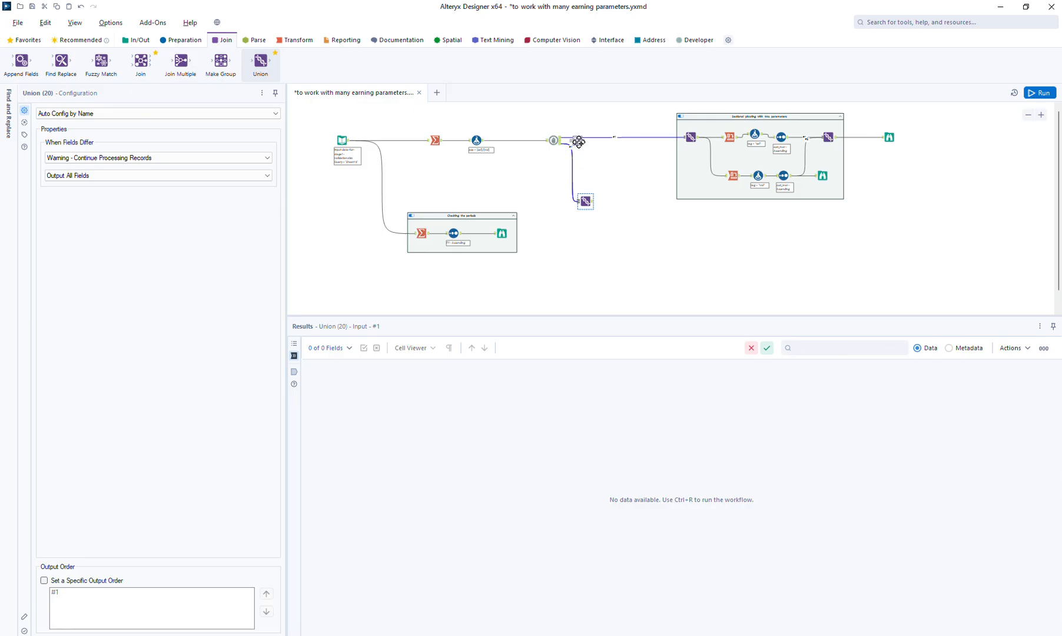
left_click_drag(605, 162, 610, 160)
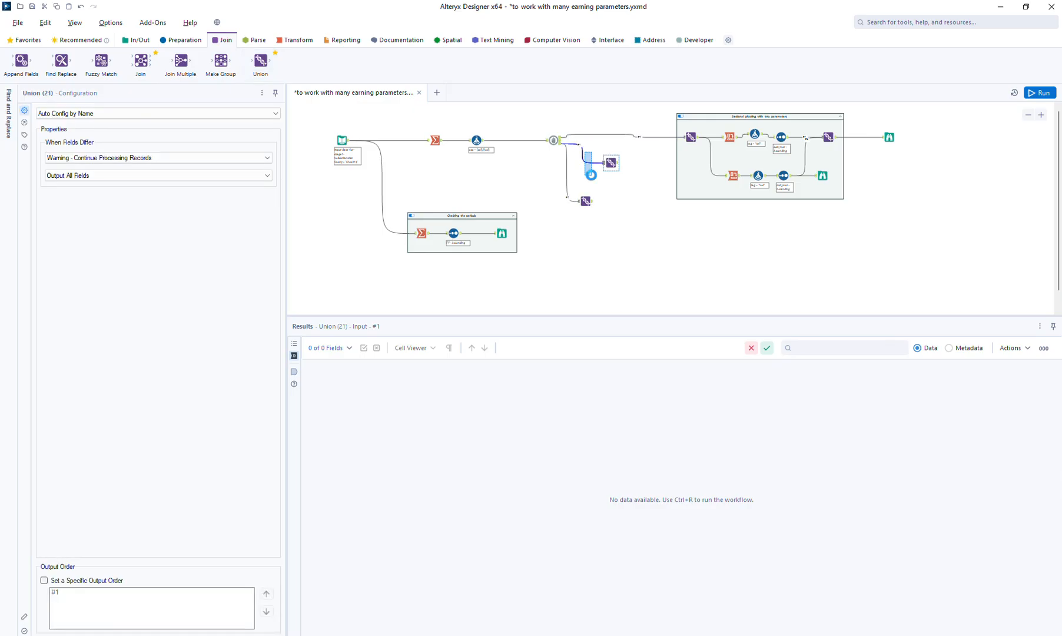
key("Delete")
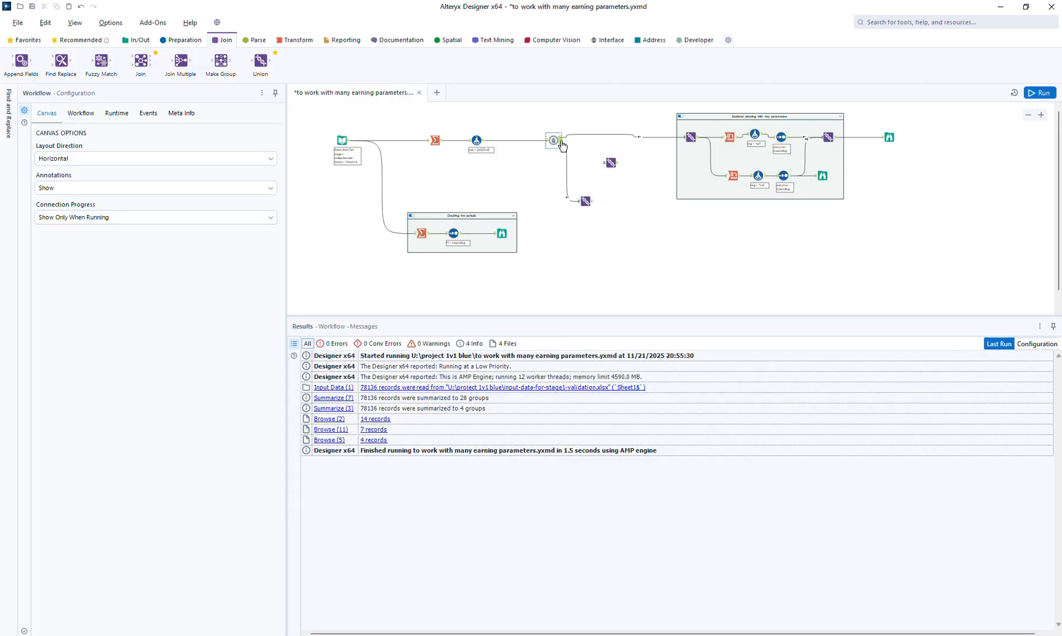
left_click_drag(565, 142, 640, 266)
Stack the two new Unions below the two-parameter pivoting container and shift the Block Until Done tool slightly lower
left_click(592, 197)
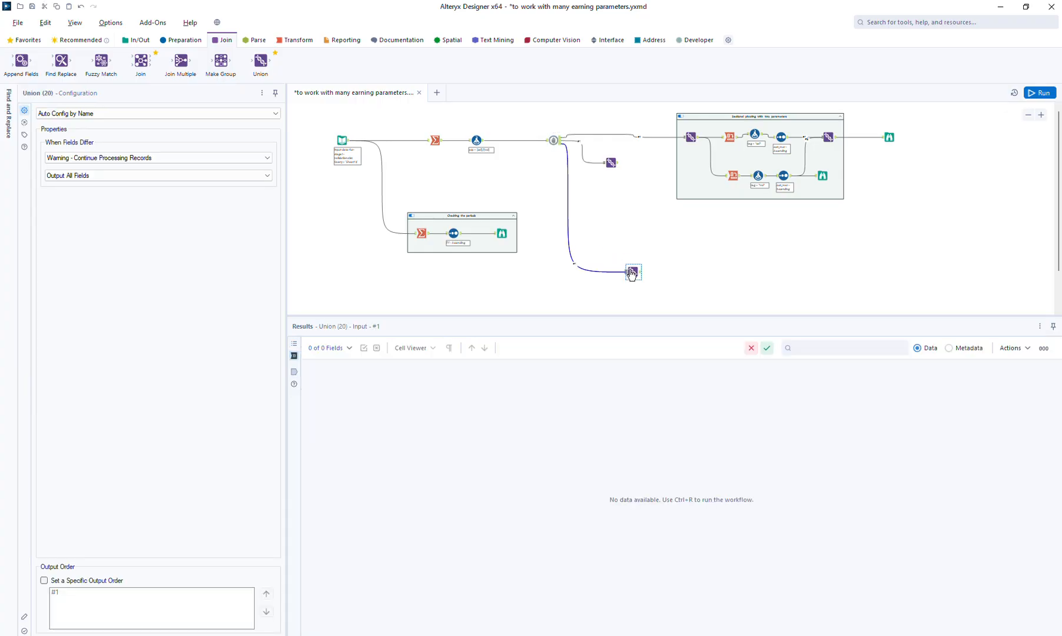
left_click_drag(612, 166, 640, 227)
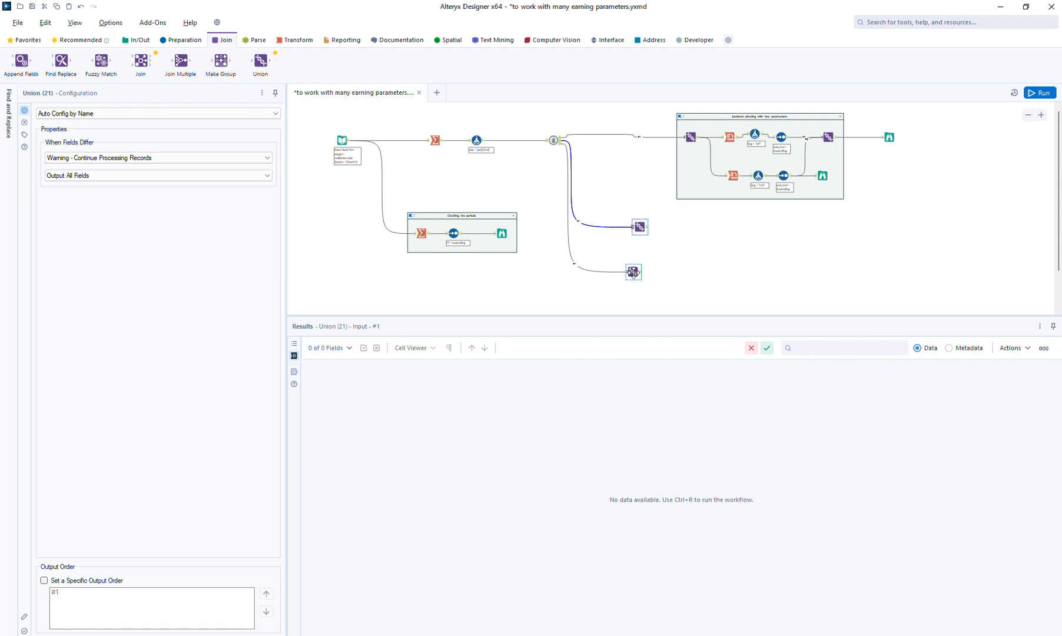
left_click_drag(633, 271, 648, 291)
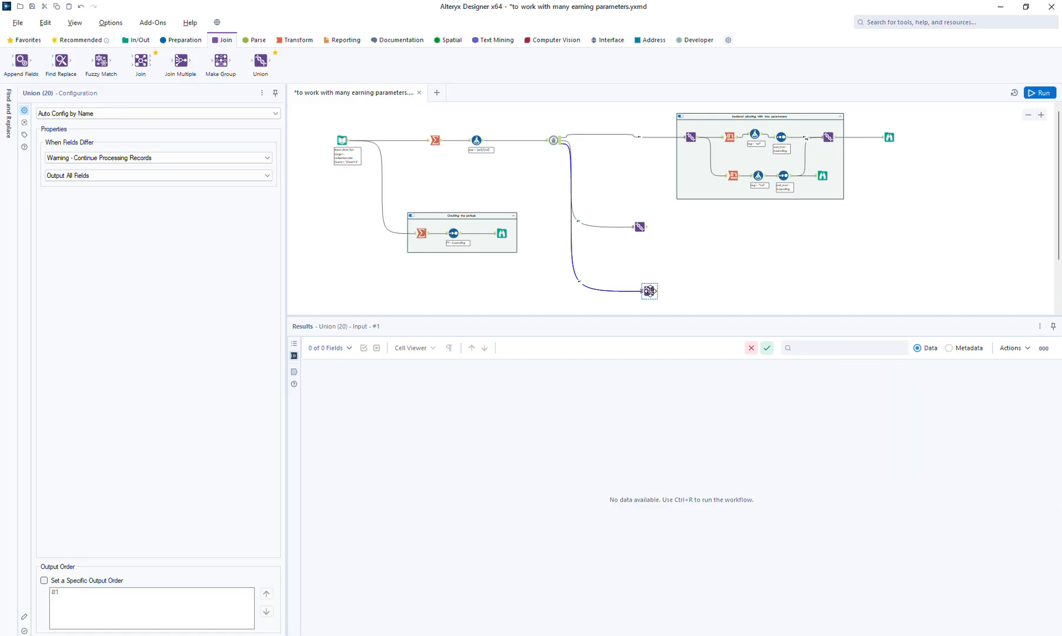
left_click(634, 231)
left_click_drag(635, 231, 667, 240)
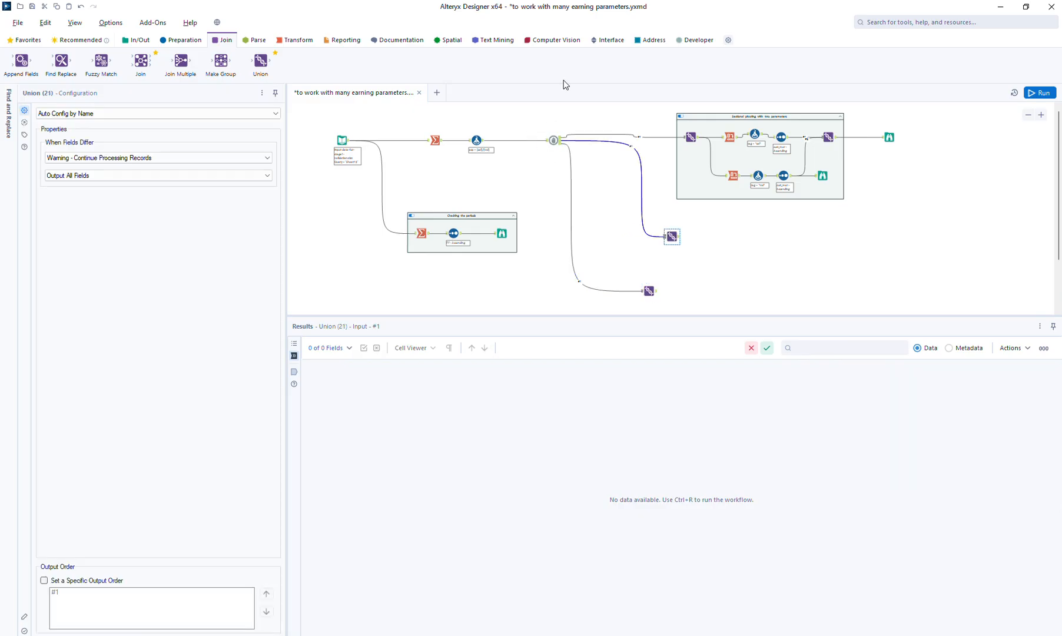
left_click(700, 40)
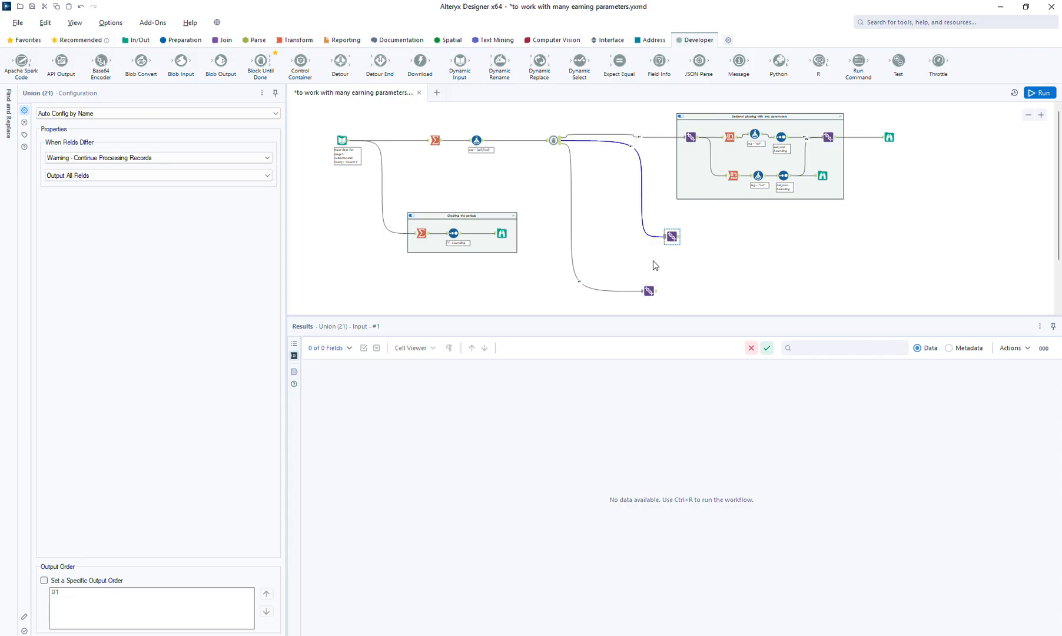
left_click_drag(666, 236, 673, 243)
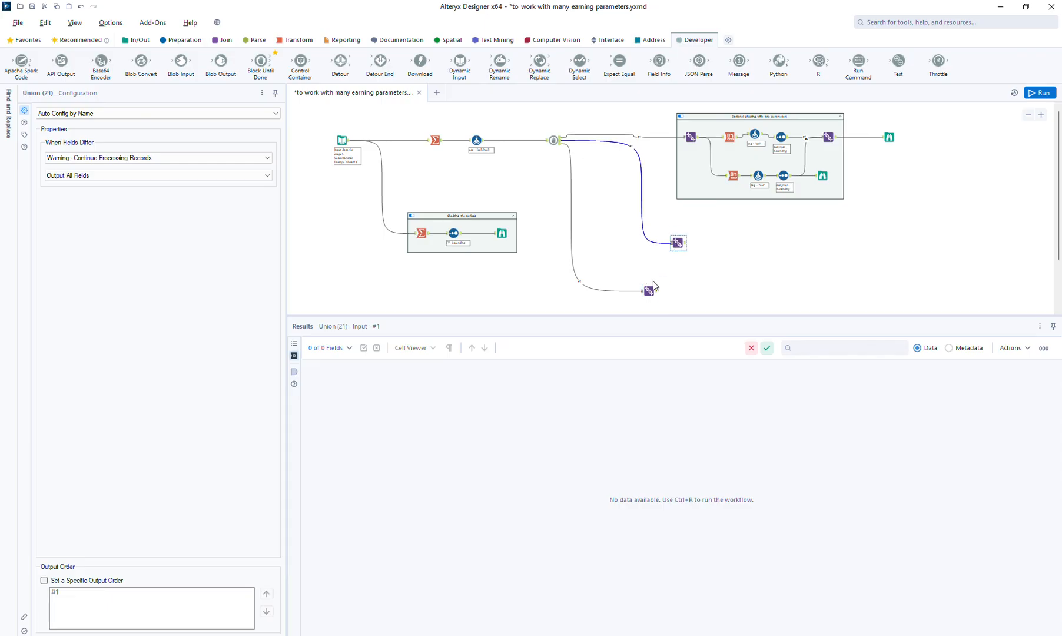
left_click_drag(655, 287, 682, 287)
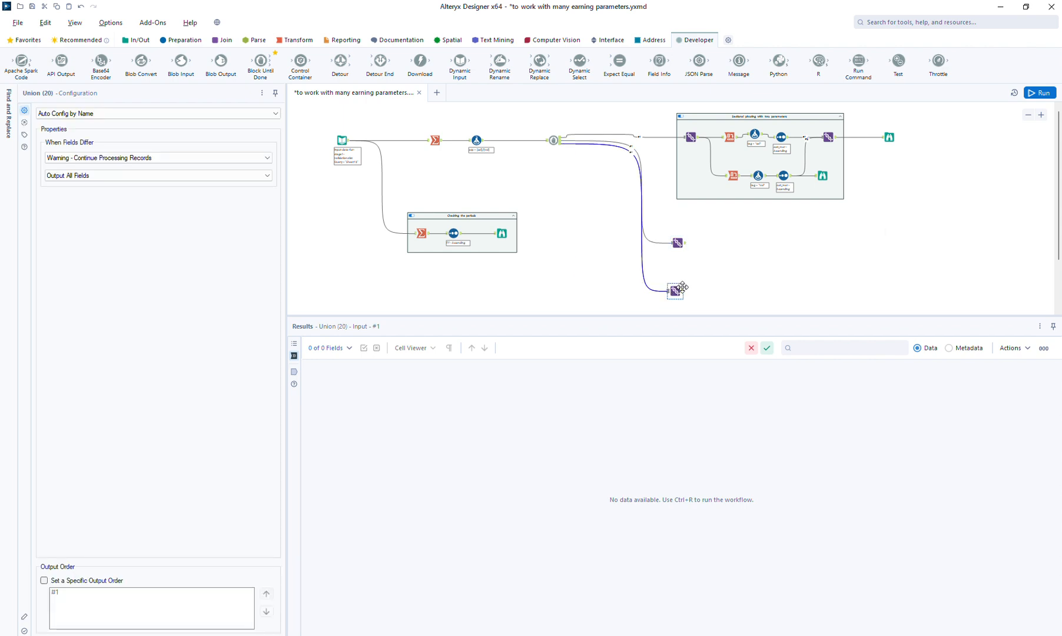
left_click(1028, 115)
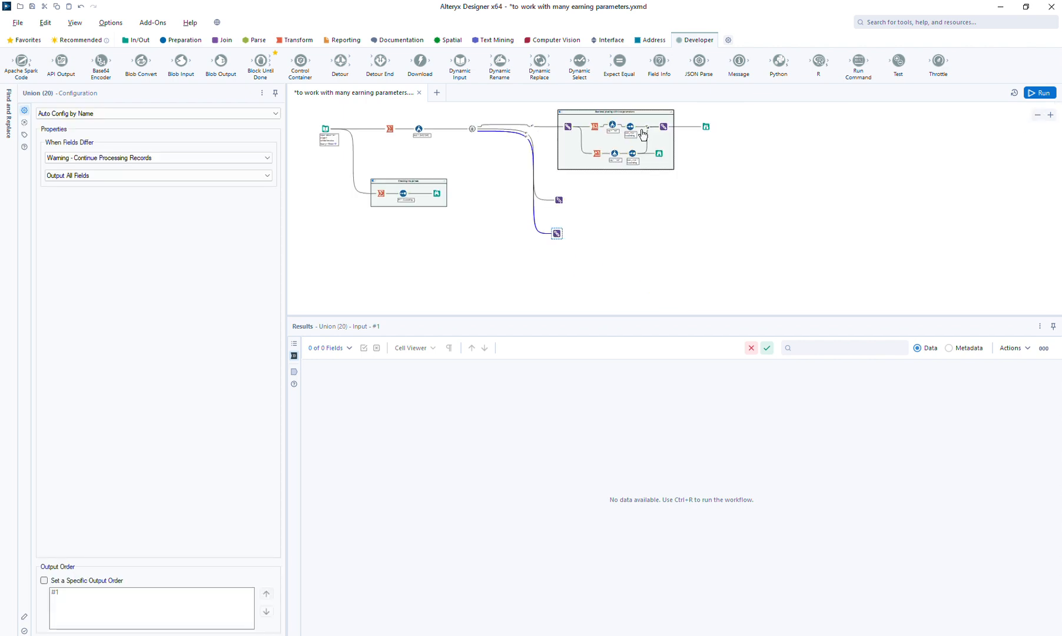
left_click_drag(472, 128, 485, 151)
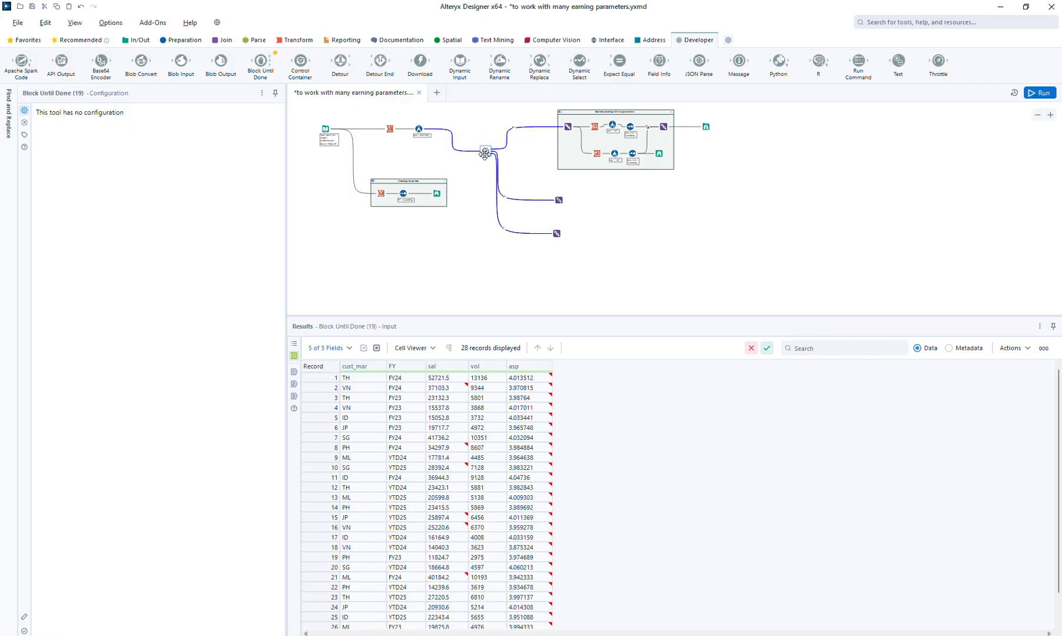
Attach a Formula tool to the output of the upper of the two new Unions
left_click(553, 207)
left_click(559, 198)
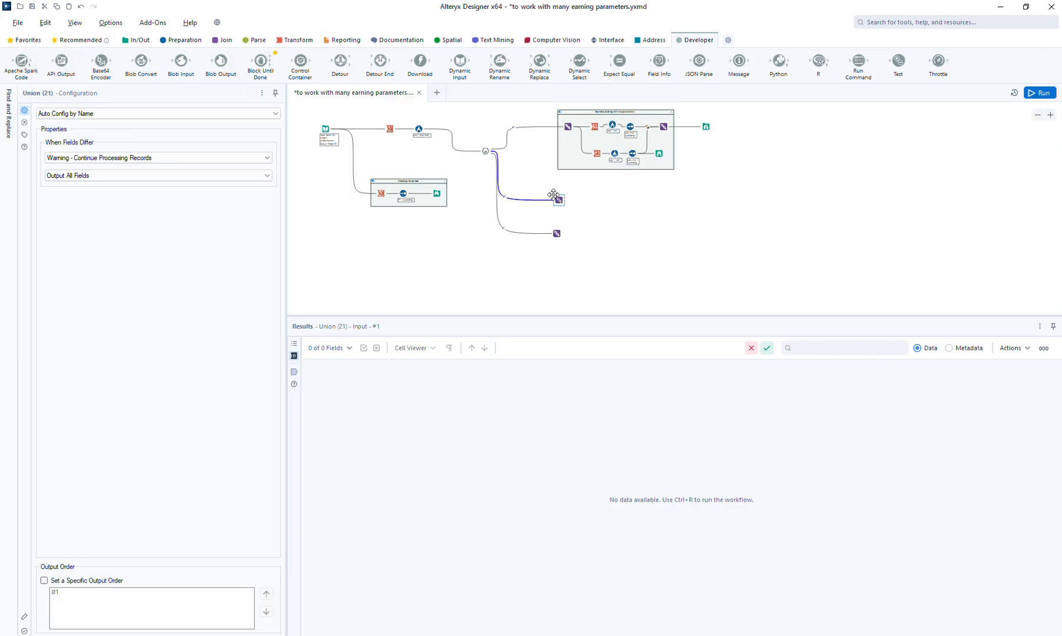
left_click(188, 41)
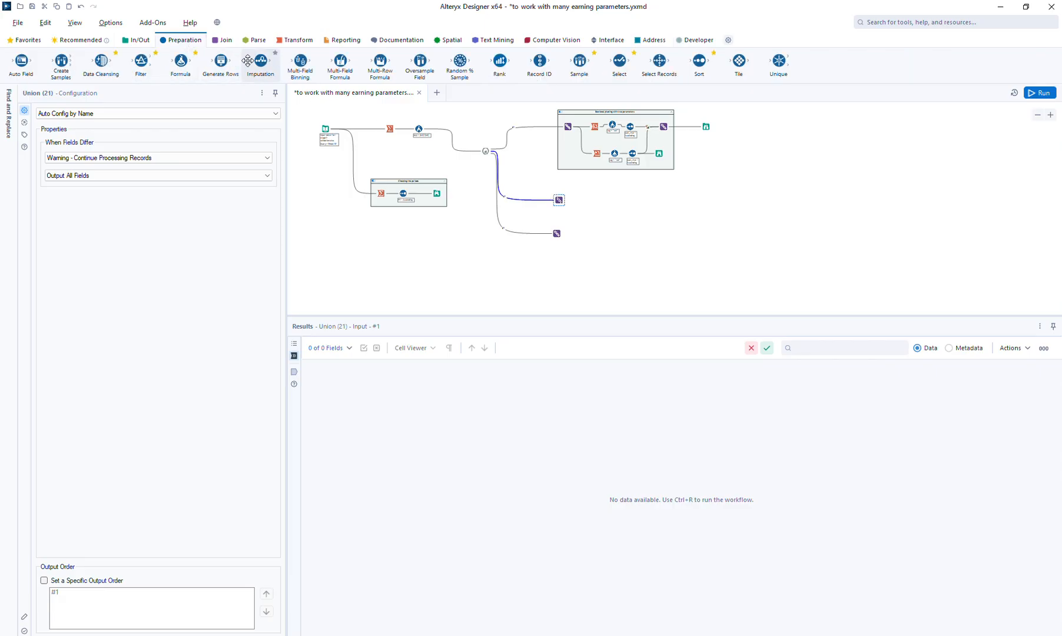
left_click_drag(183, 61, 589, 199)
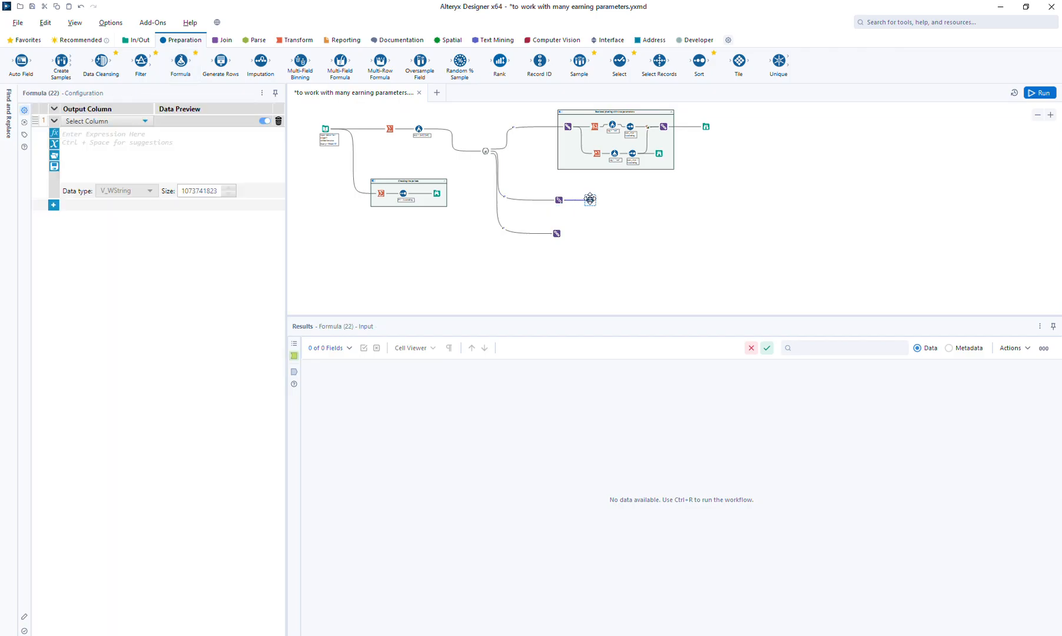
Add an output column named val to the new Formula tool with the expression [sal]
left_click(109, 121)
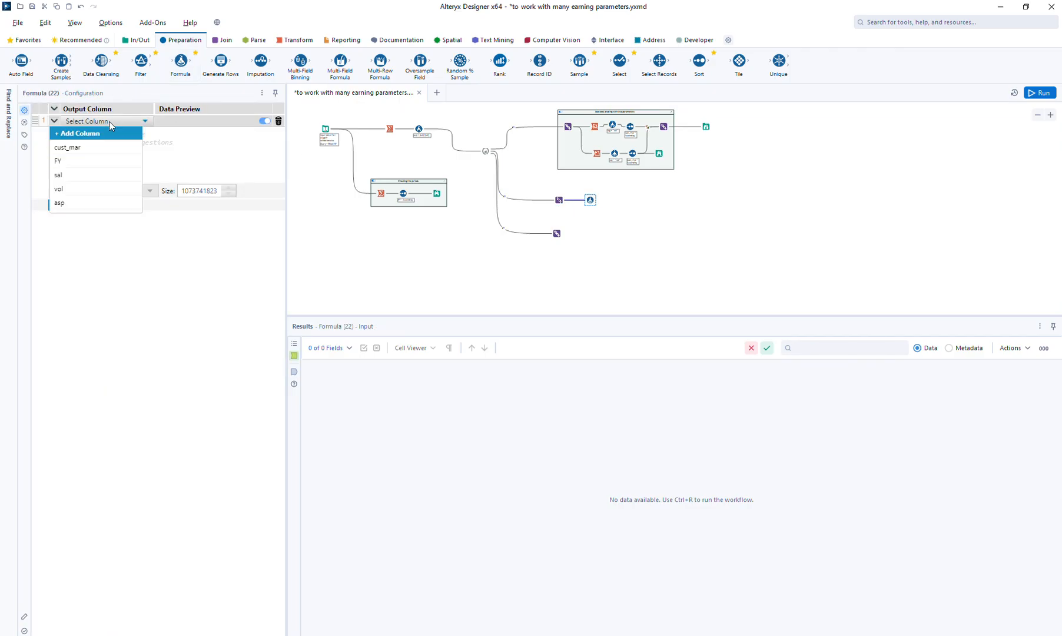
left_click(104, 133)
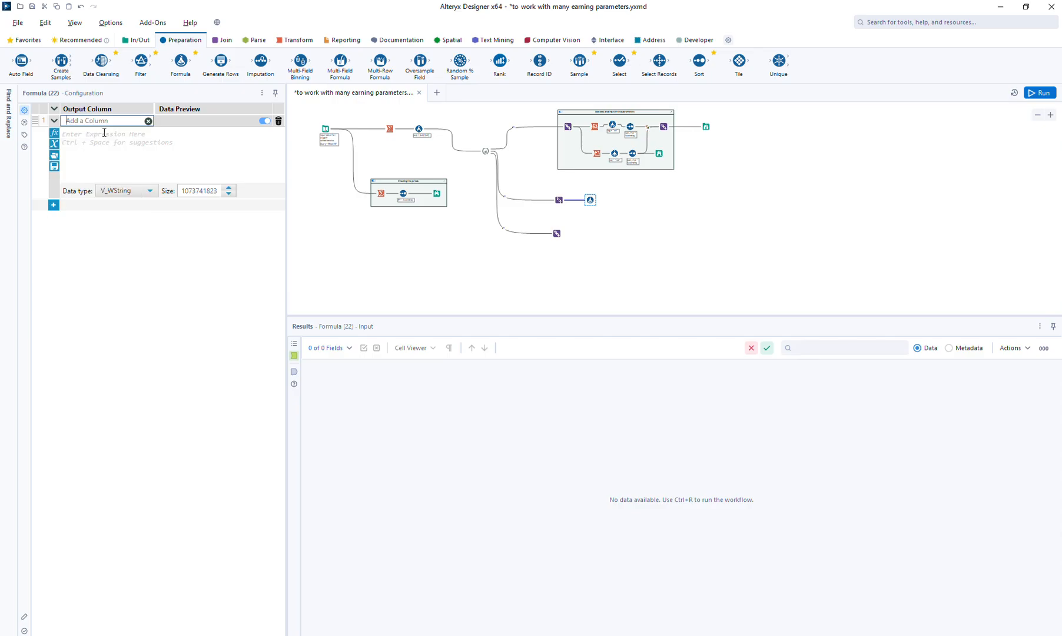
type("am")
key("BackSpace")
type("val")
left_click(116, 148)
type("[")
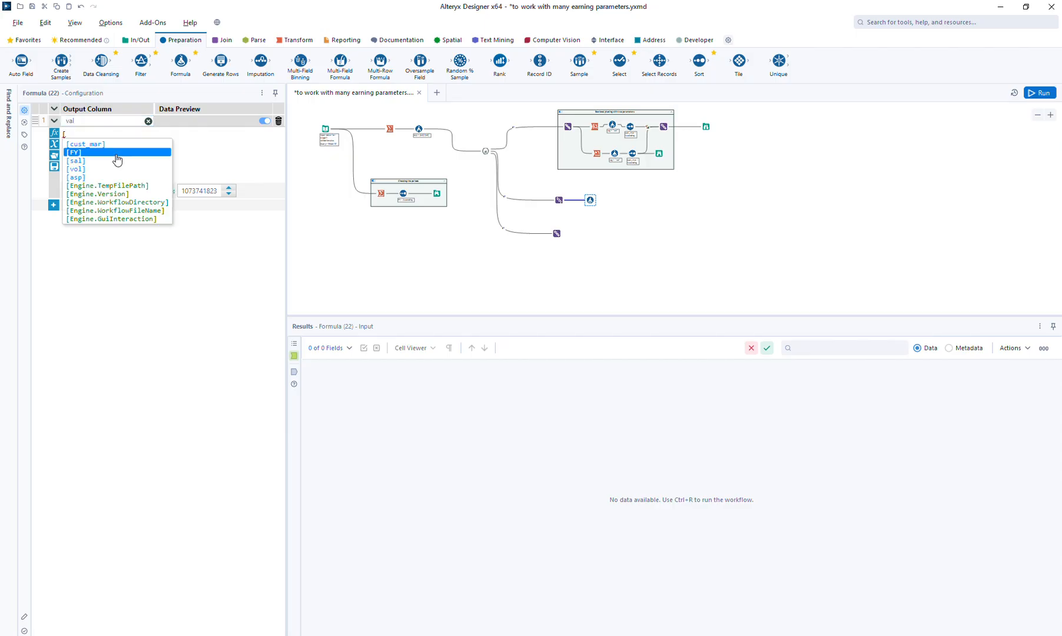
key("Down")
key("Return")
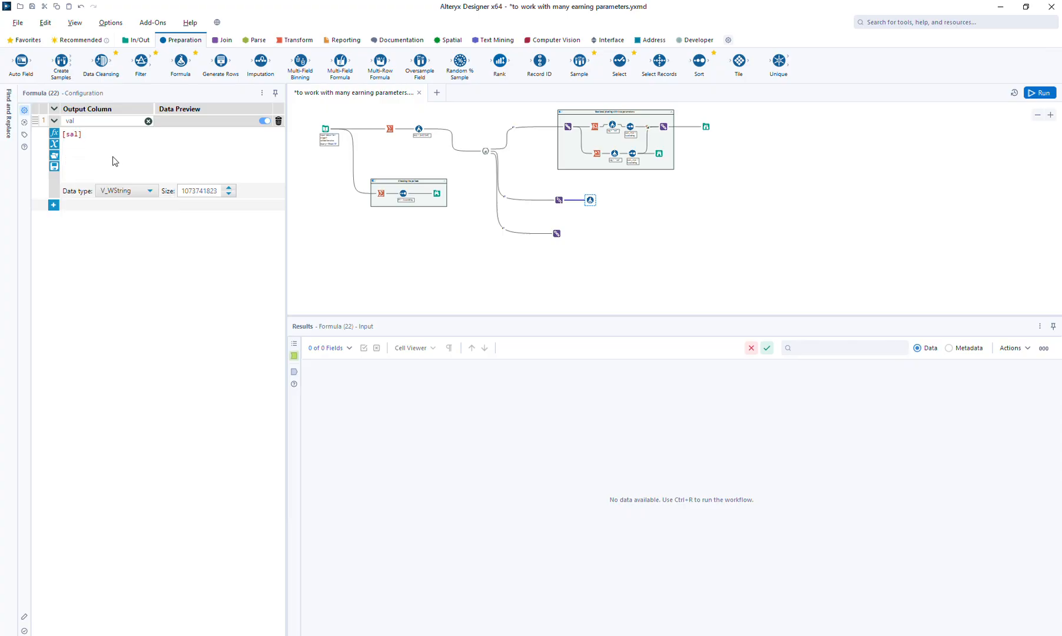
Add a second output column named tag with the expression "sal" to the same Formula tool
left_click(53, 205)
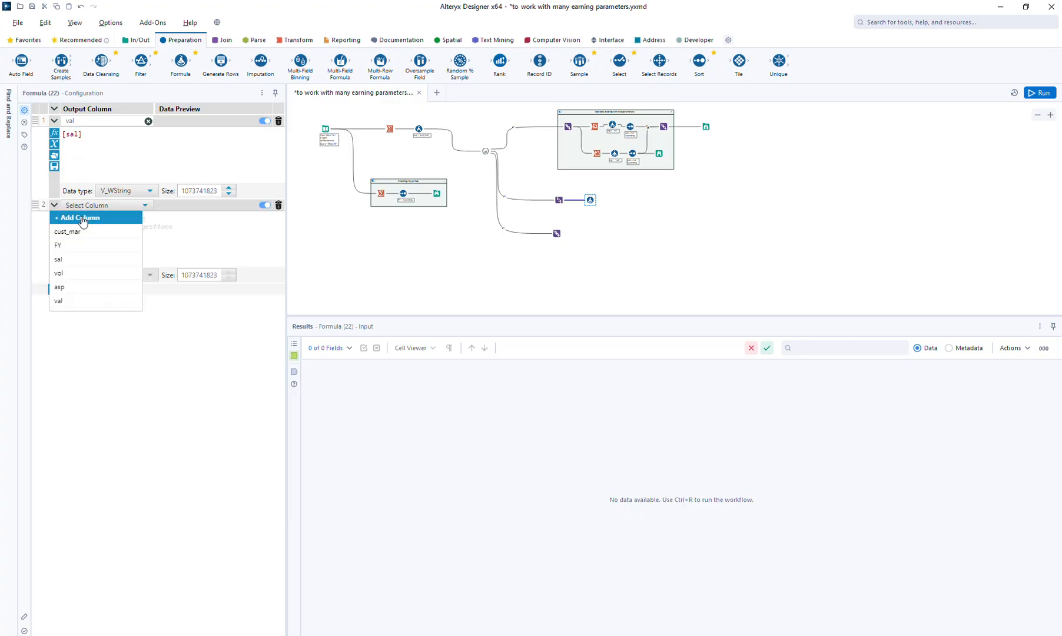
left_click(82, 218)
type("tag")
left_click(82, 218)
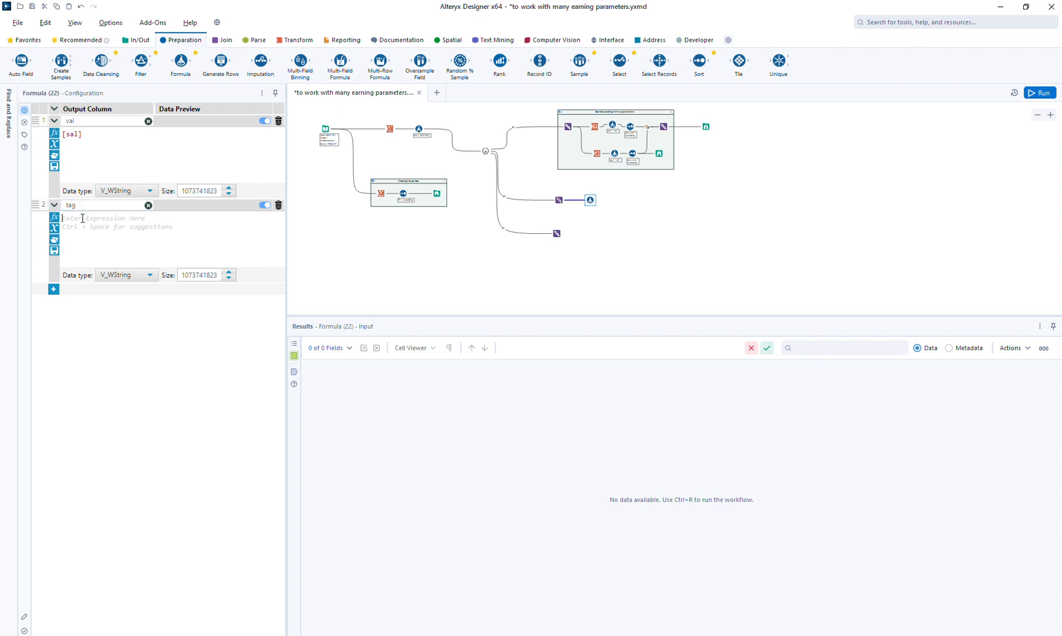
type("\"sal")
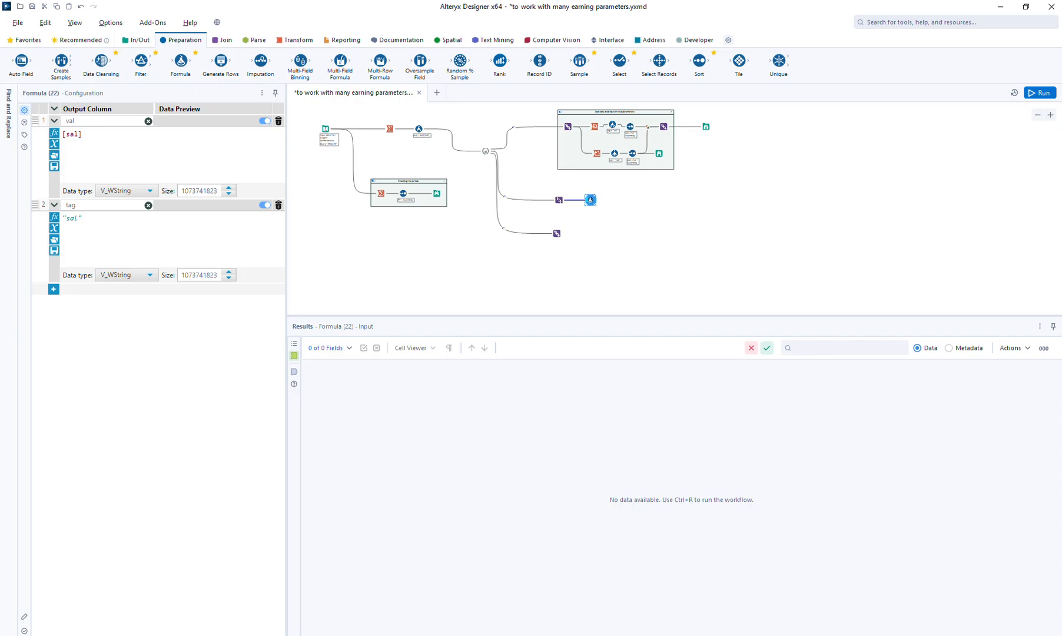
Attach a Browse to the new Formula tool, run the workflow and view the val and tag columns
key("ctrl+shift+b")
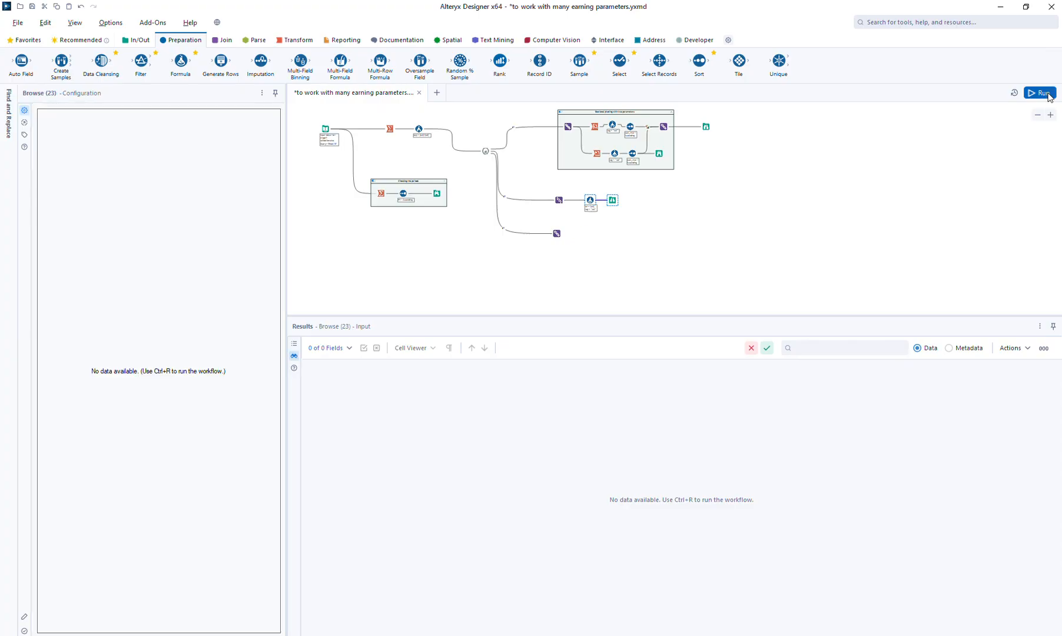
left_click(1046, 94)
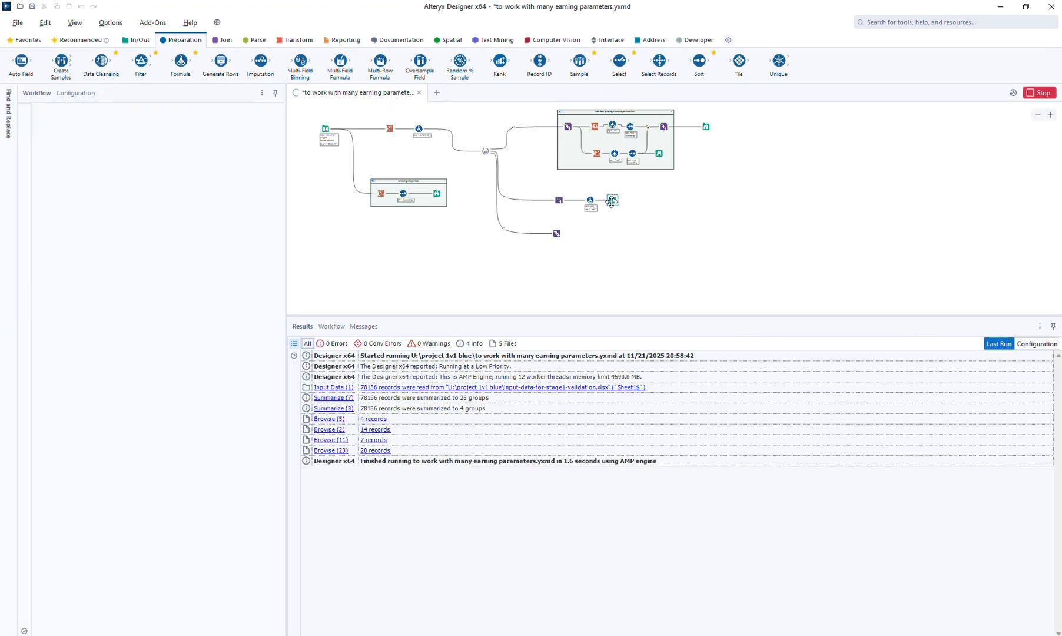
left_click_drag(611, 200, 634, 200)
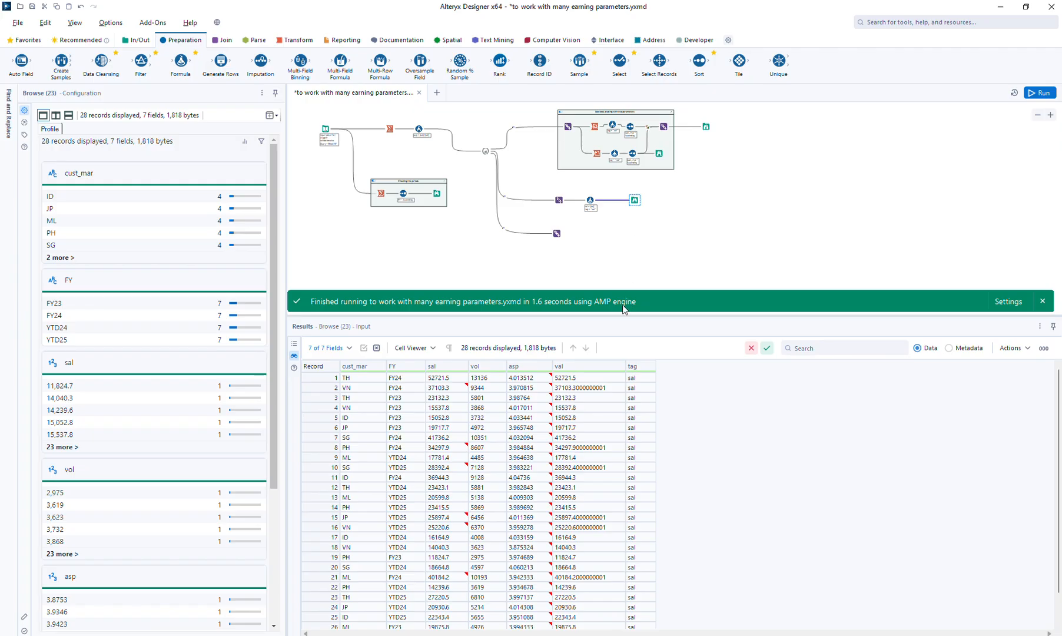
Set the val column's data type to Double in the new Formula tool and expand the tag expression
left_click(590, 201)
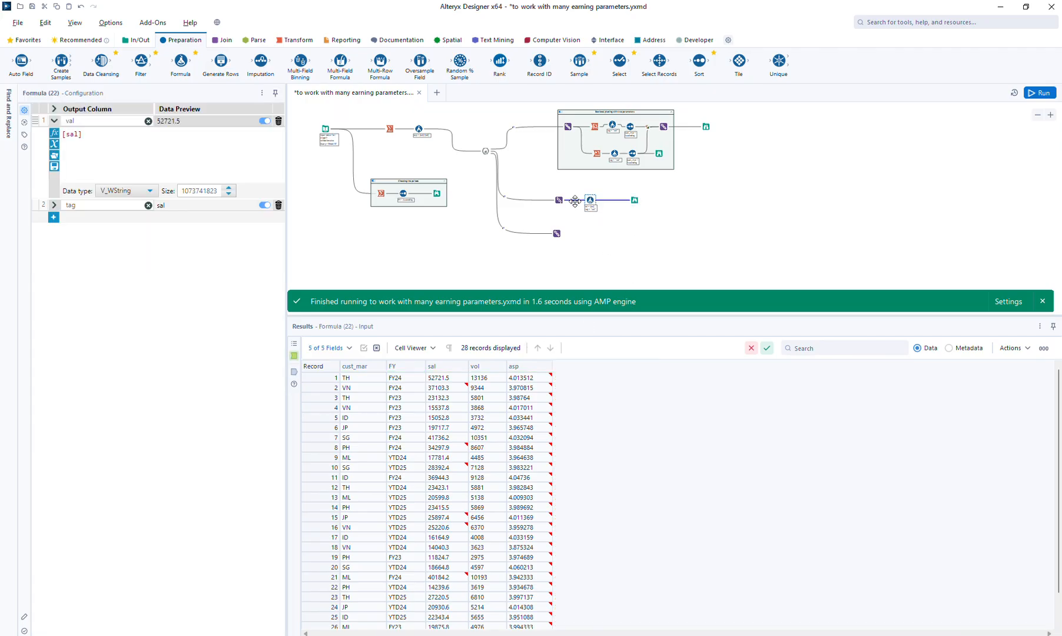
left_click(131, 190)
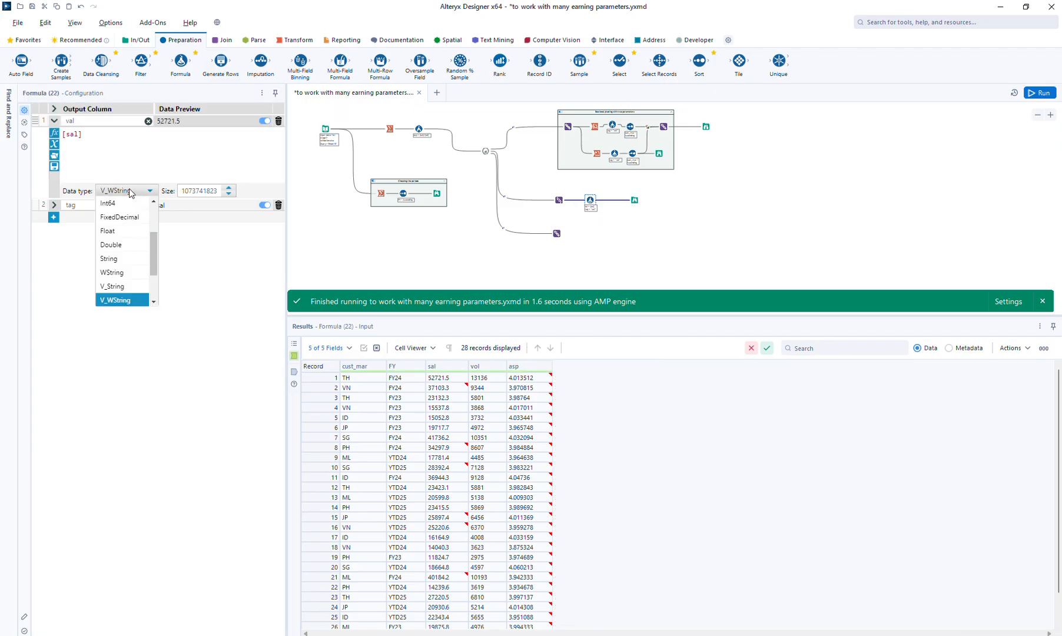
left_click(118, 246)
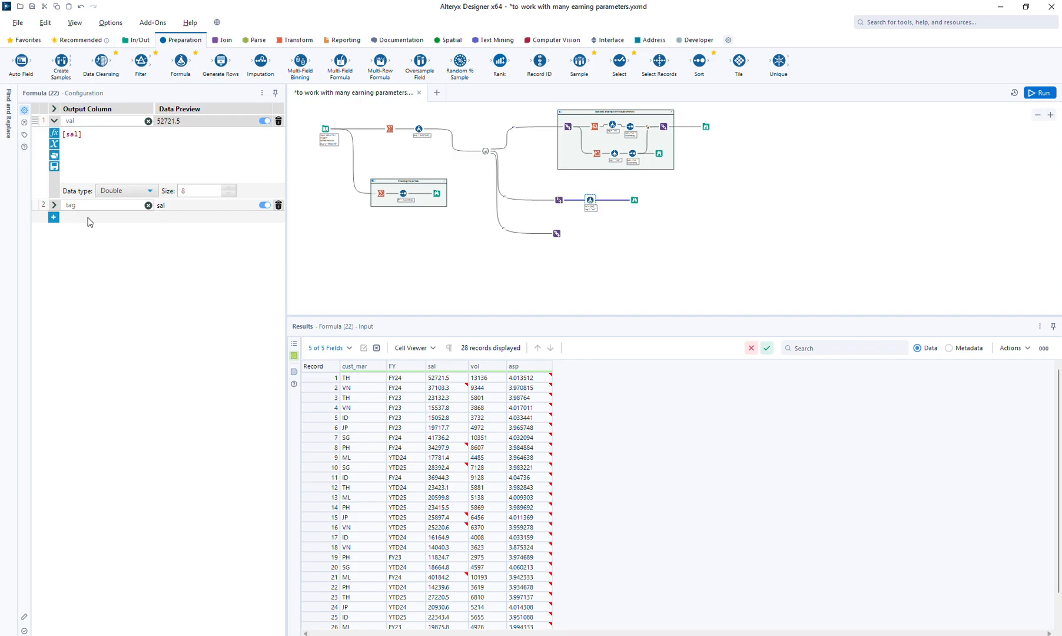
left_click(55, 206)
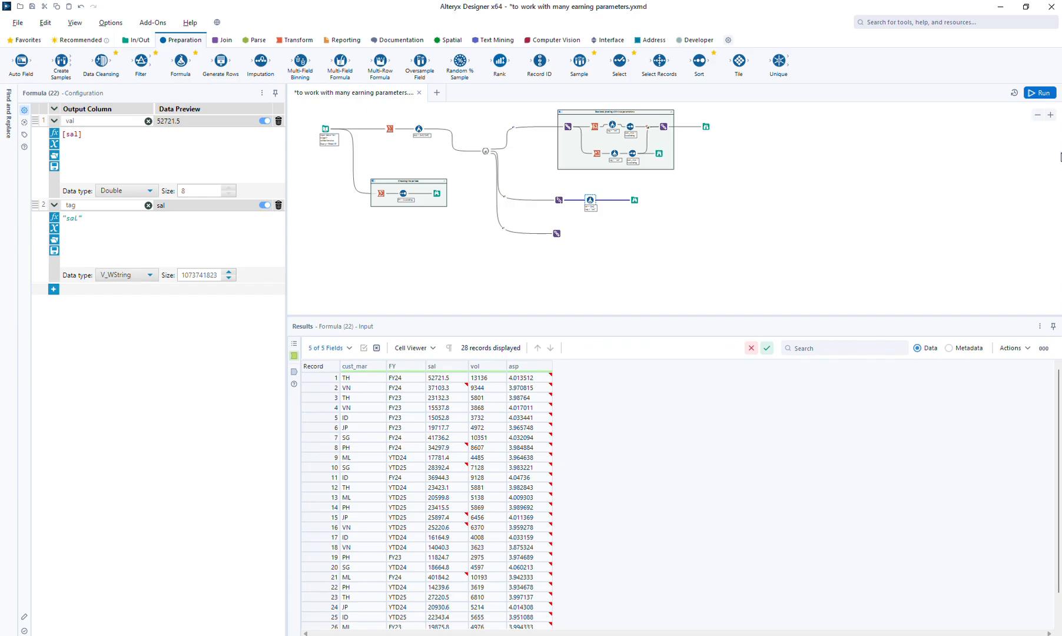
Rerun the workflow and view the updated val column in the new branch's Browse
left_click(1040, 93)
left_click(633, 203)
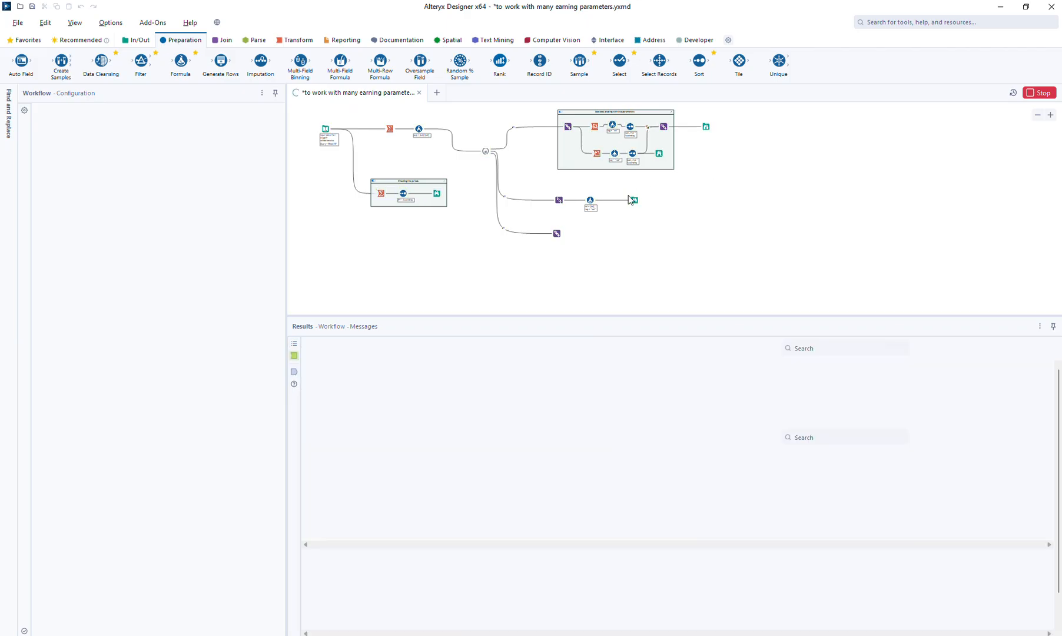
left_click(633, 203)
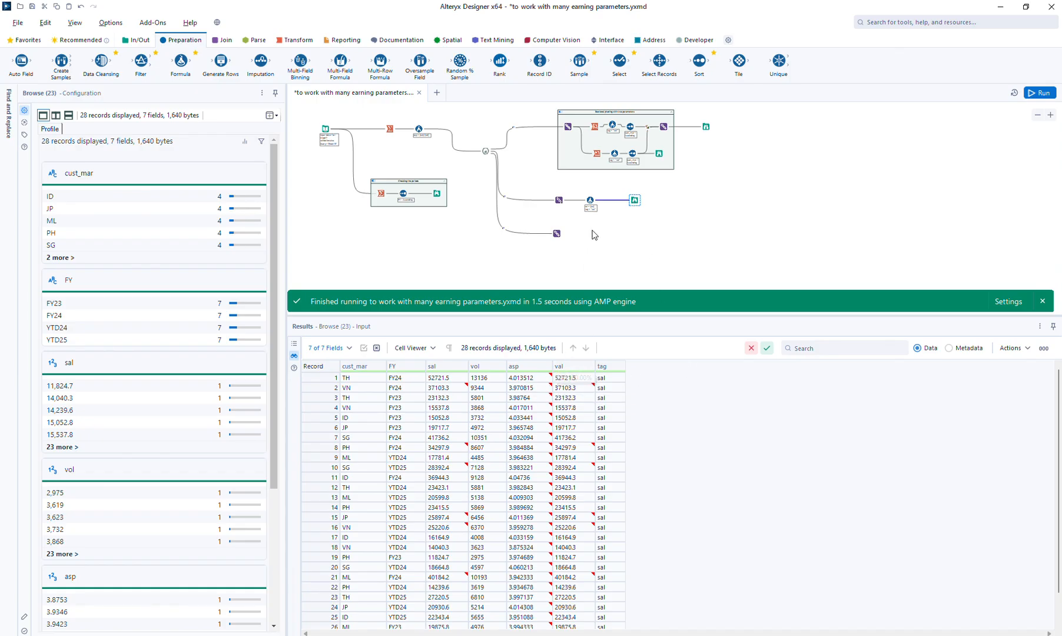
Compare the input and output data of the sal branch's Formula tool
left_click(591, 201)
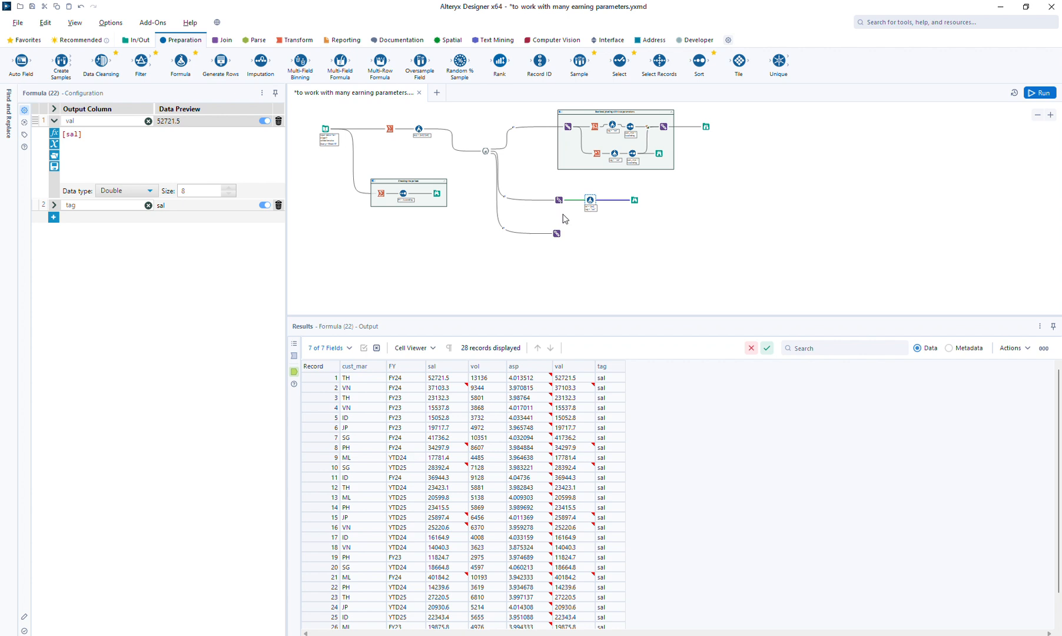
left_click(294, 355)
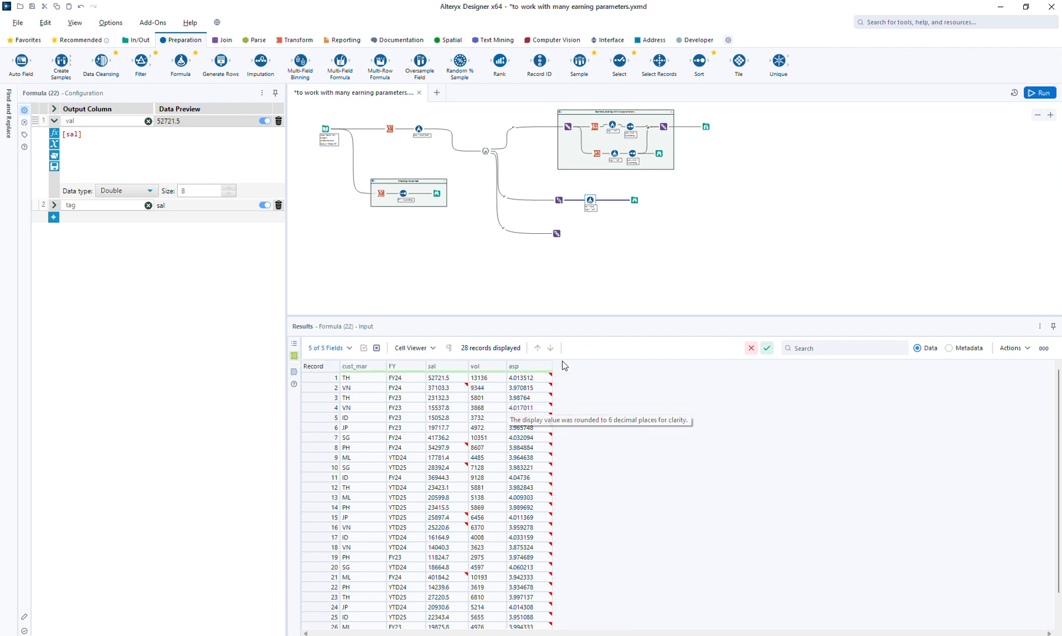
left_click(294, 371)
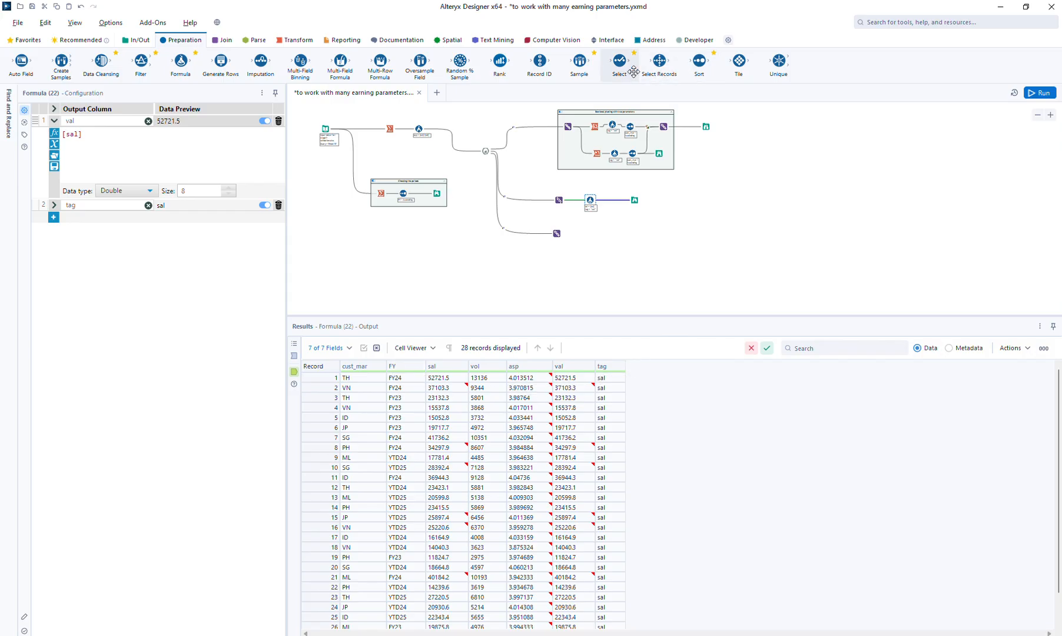
Insert a Select tool between the sal branch's Formula and Browse, and exclude the sal, vol and asp columns
left_click_drag(622, 64, 612, 200)
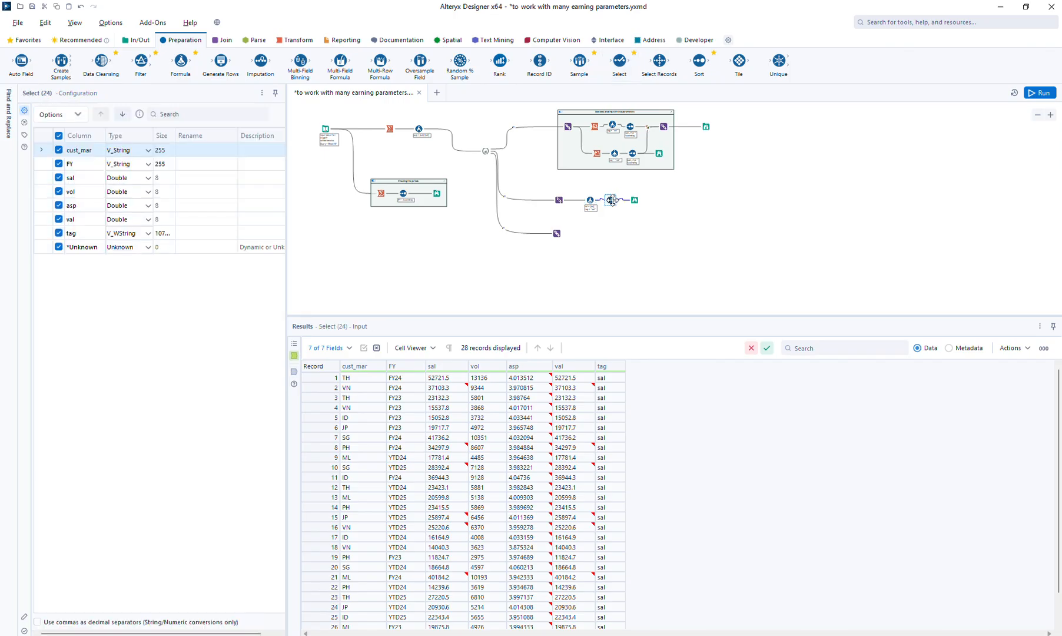
left_click(57, 178)
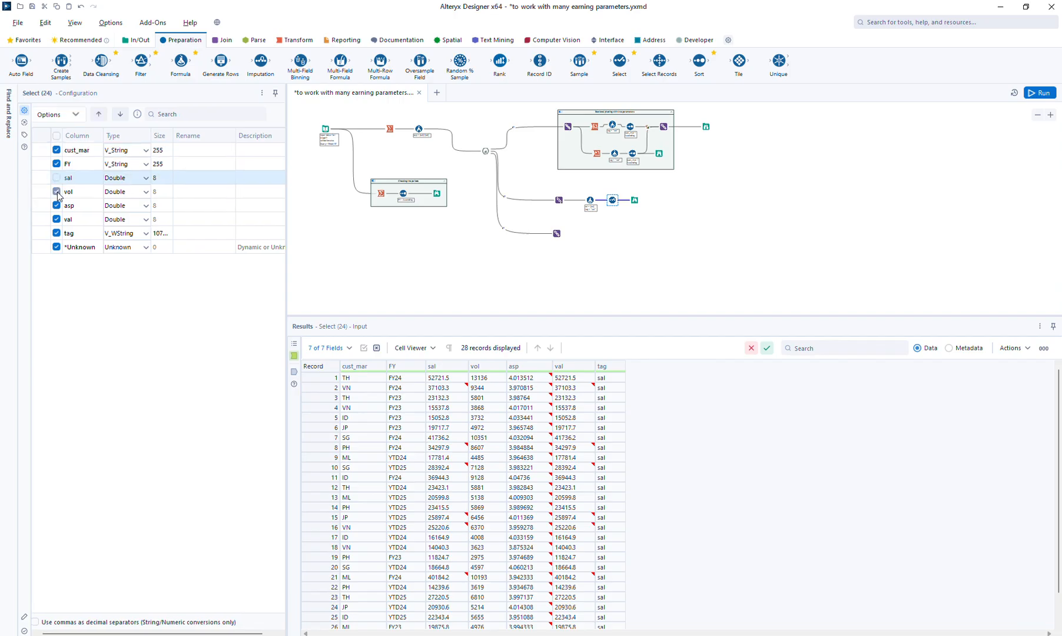
left_click(57, 191)
left_click(57, 206)
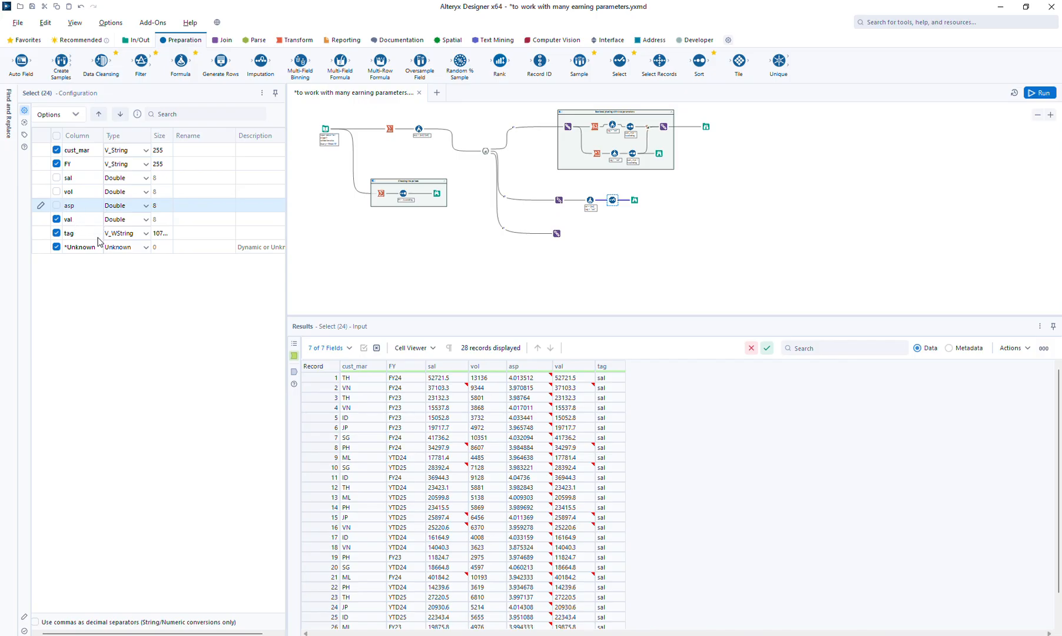
Move the tag column to the first position in the Select tool, then run the workflow and view the branch's Browse
left_click(88, 236)
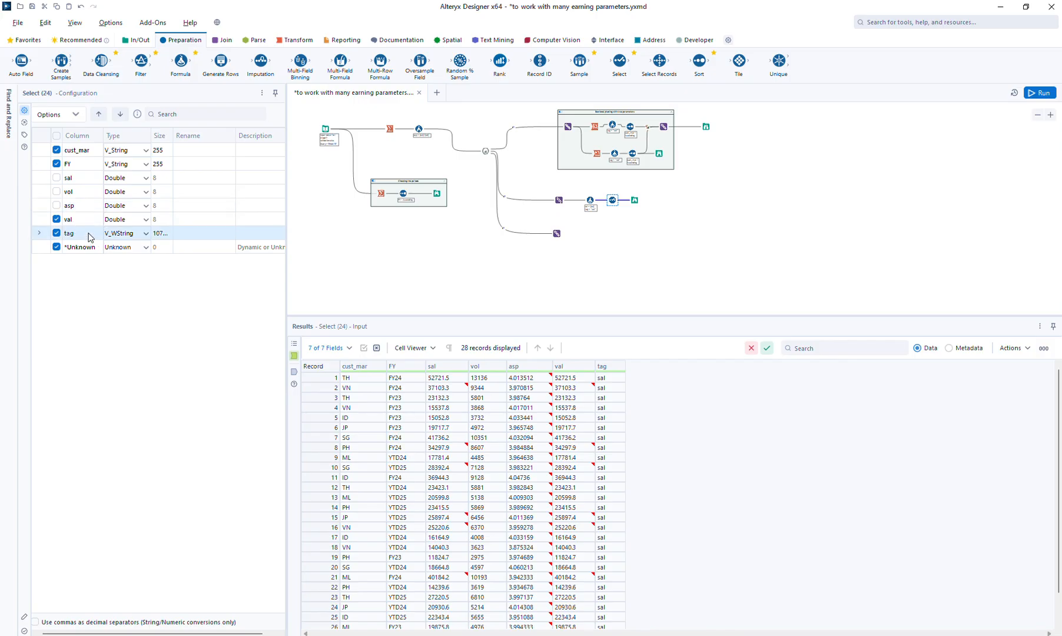
left_click(100, 116)
left_click(100, 116)
left_click(99, 114)
left_click(99, 115)
left_click(99, 114)
left_click(99, 115)
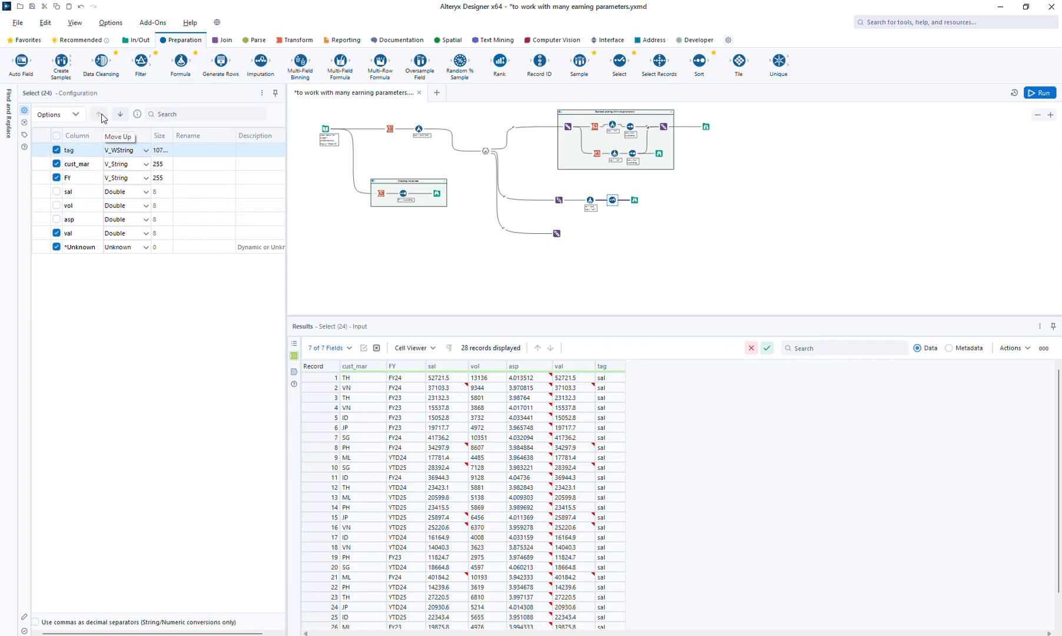
left_click(1045, 90)
left_click(635, 201)
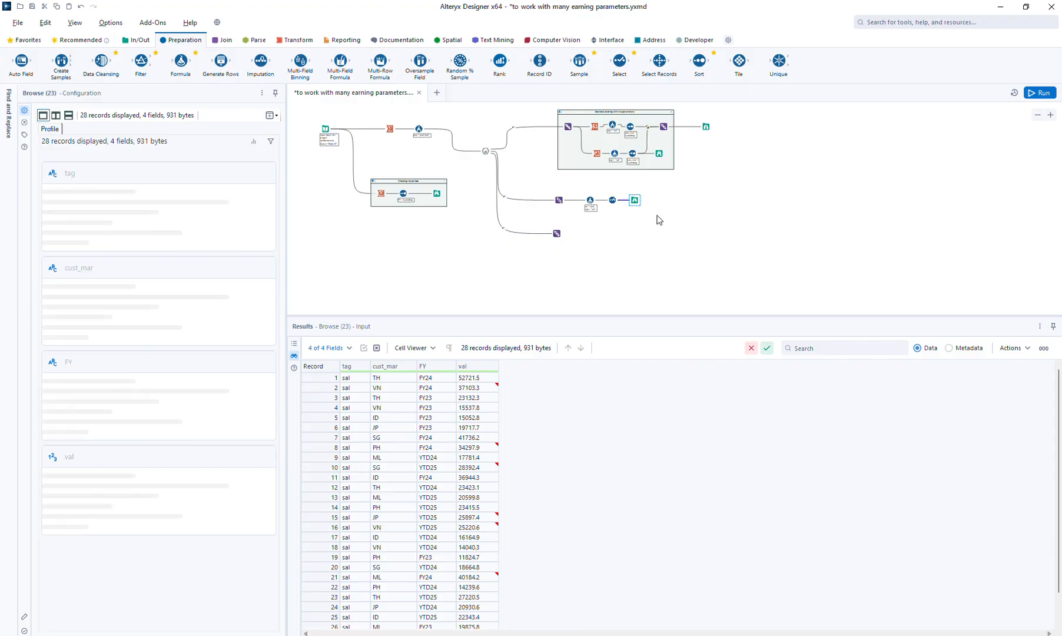
Insert a Cross Tab before the Browse, grouped by tag and cust_mar with FY as headers and val summed, and run the workflow
left_click_drag(634, 201, 686, 200)
left_click(297, 40)
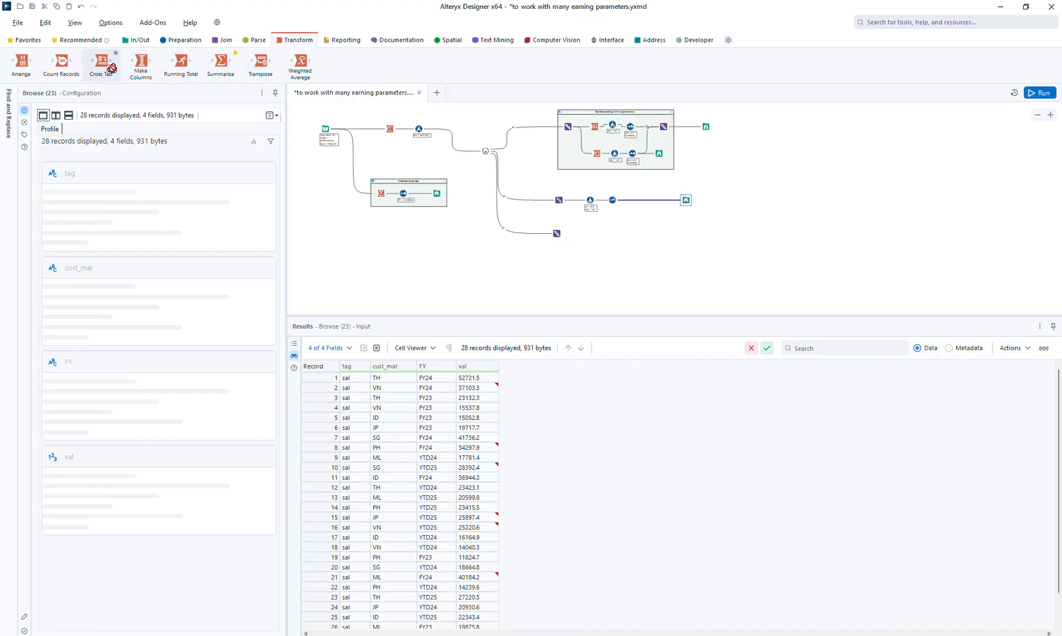
left_click_drag(112, 68, 643, 200)
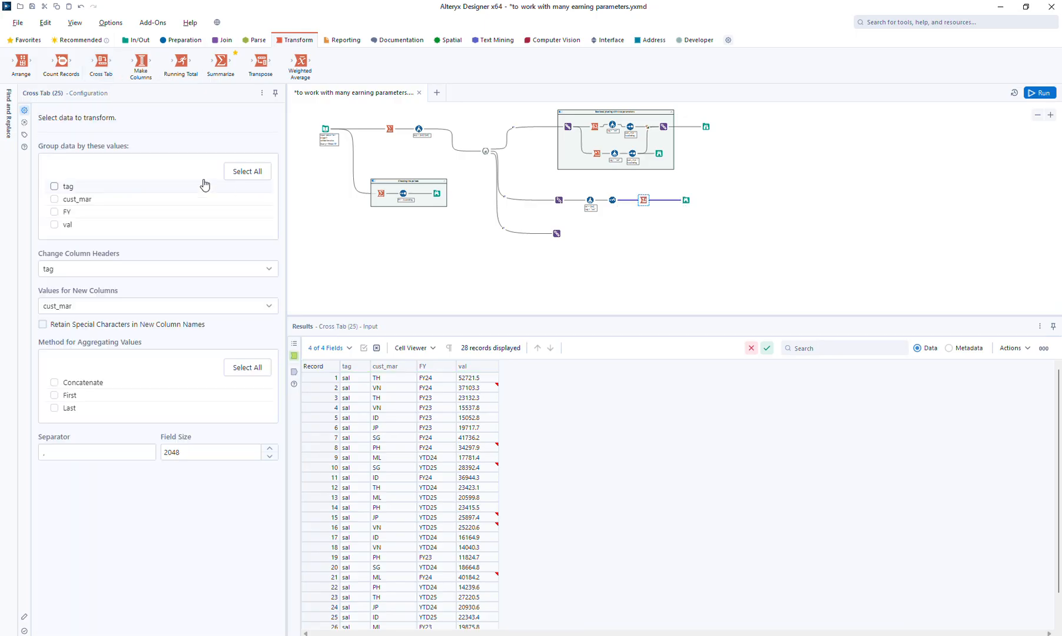
left_click(67, 199)
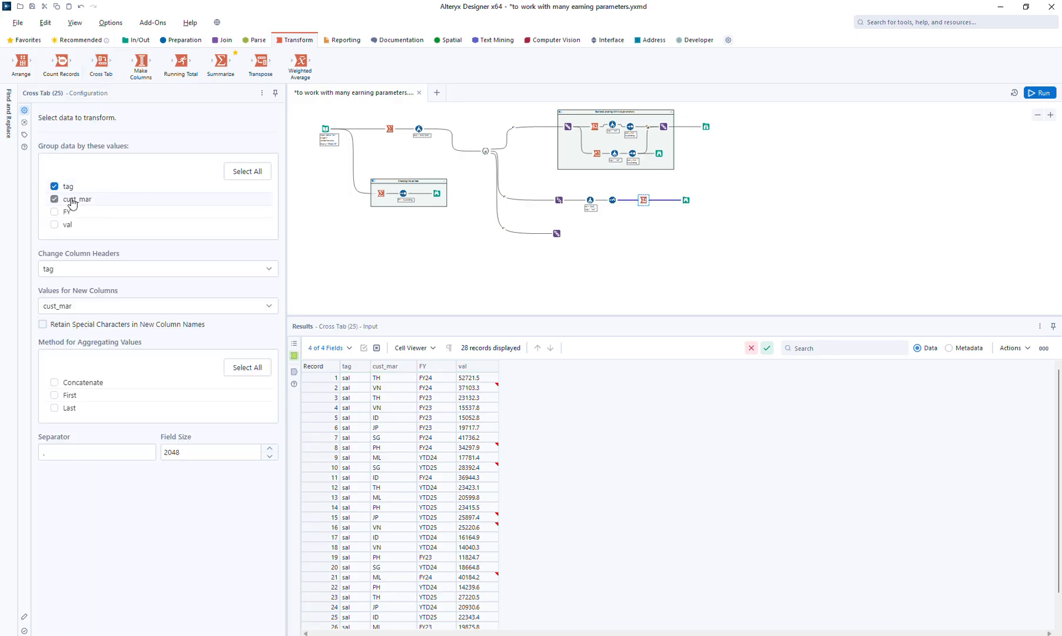
left_click(67, 269)
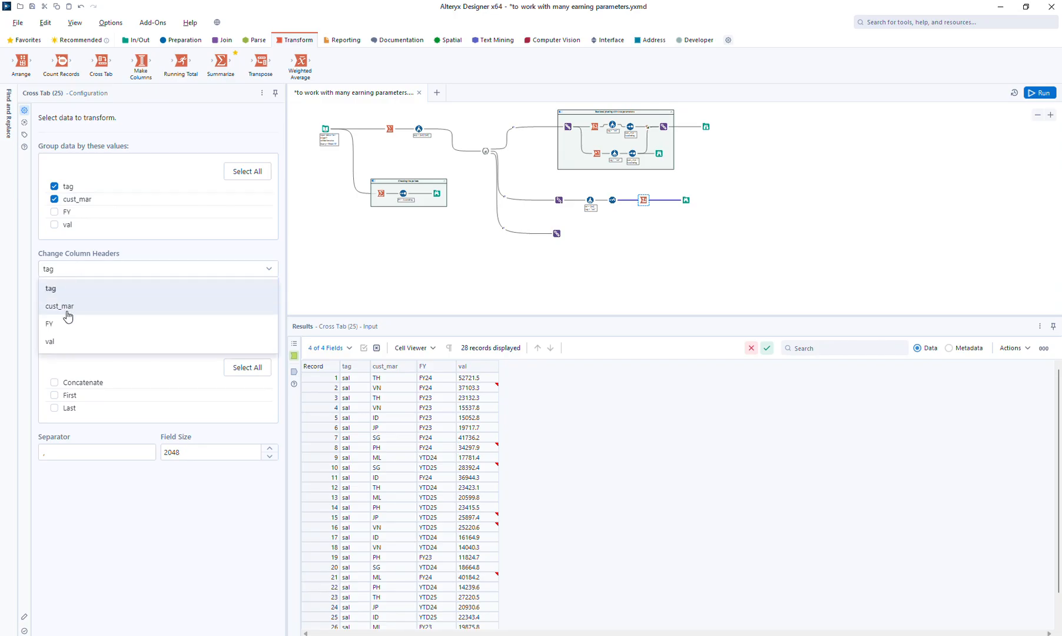
left_click(59, 323)
left_click(71, 308)
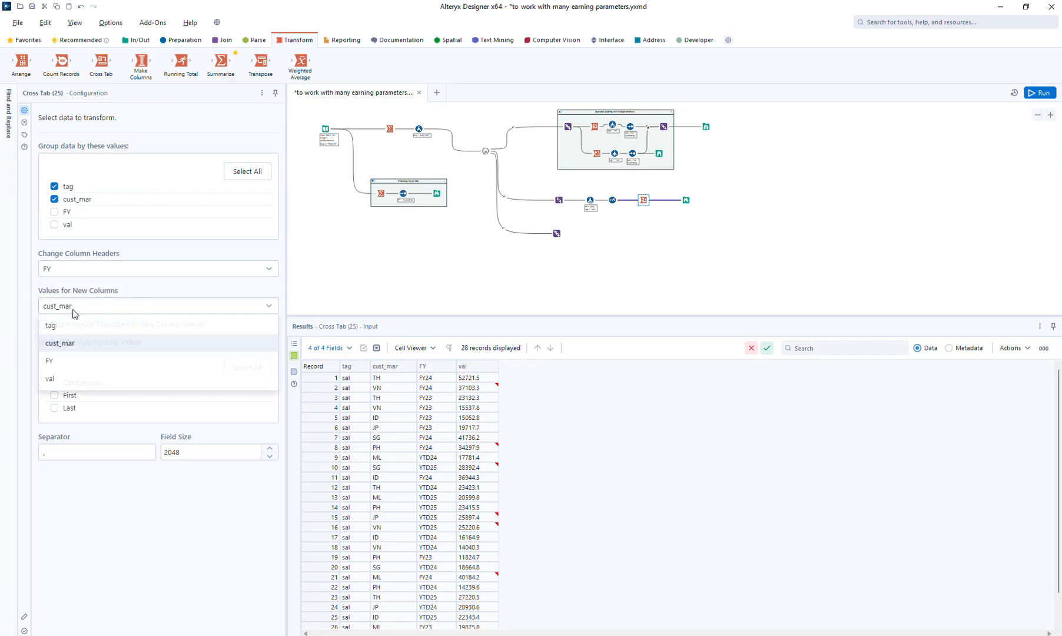
left_click(54, 377)
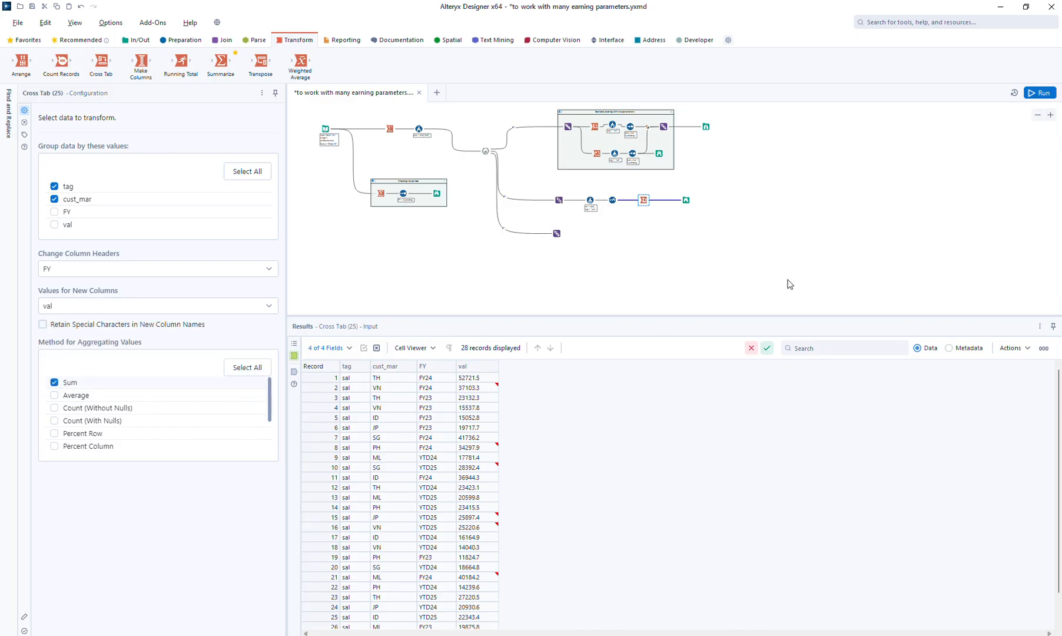
left_click(1041, 93)
left_click(685, 200)
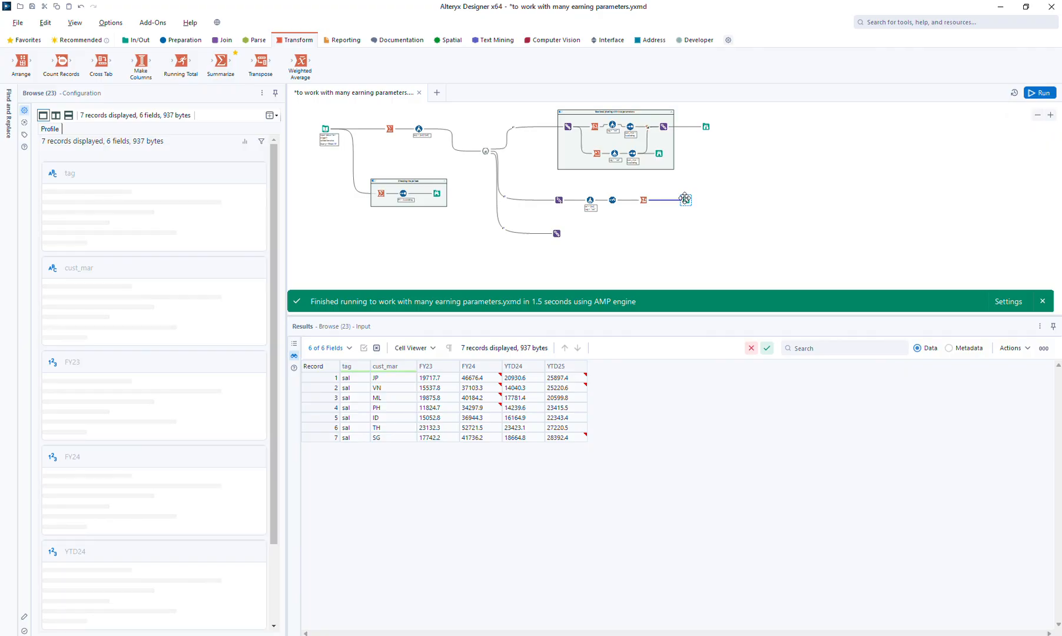
Insert a Sort tool after the Cross Tab, sorting tag and cust_mar ascending, and rerun the workflow to view the Browse
left_click(192, 41)
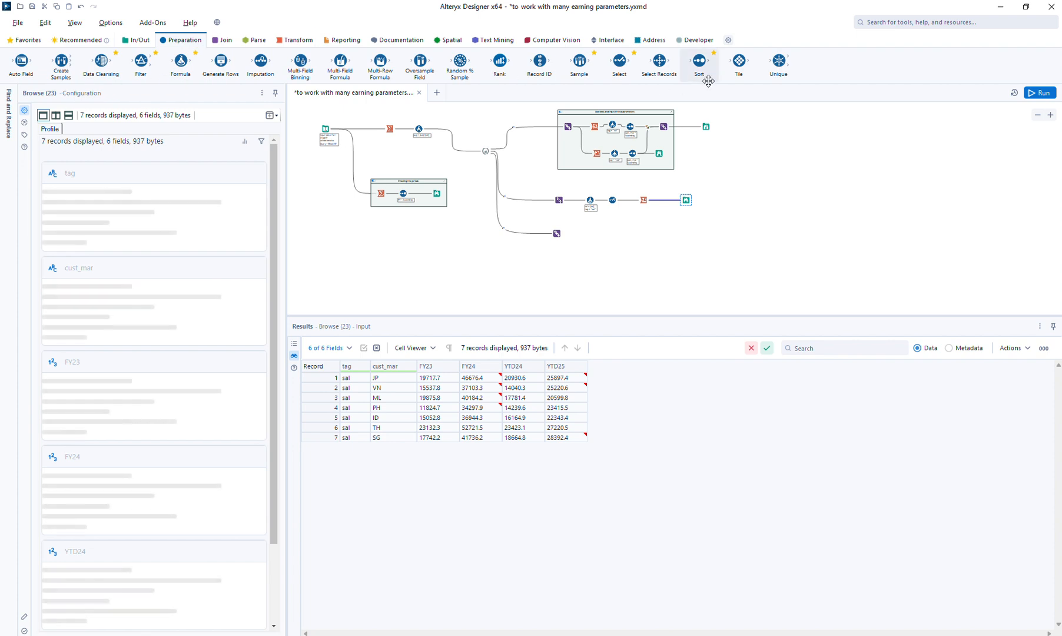
left_click_drag(700, 62, 645, 199)
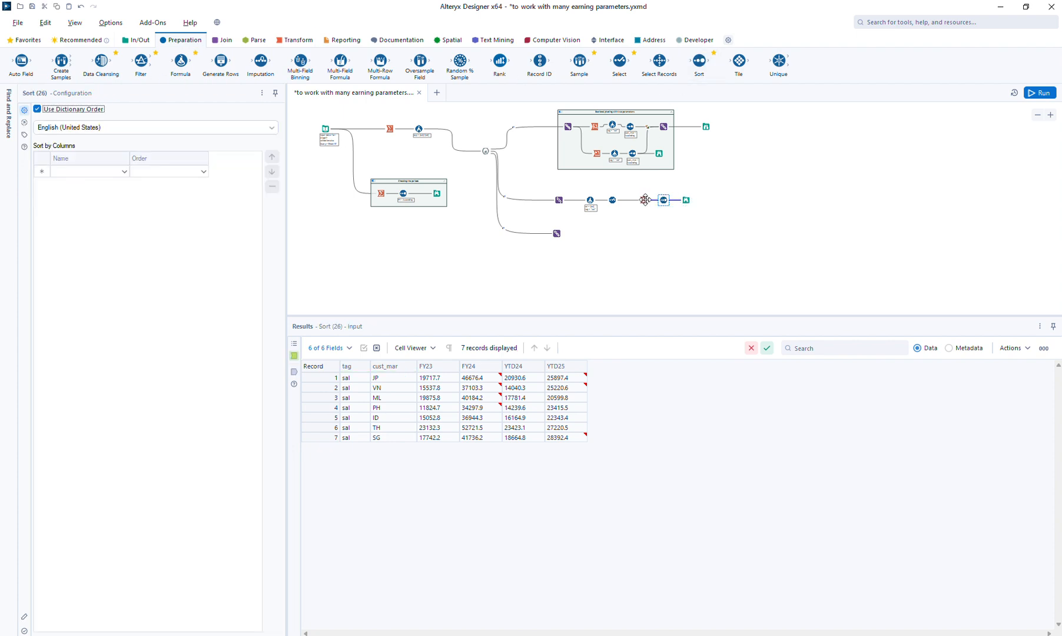
left_click(96, 172)
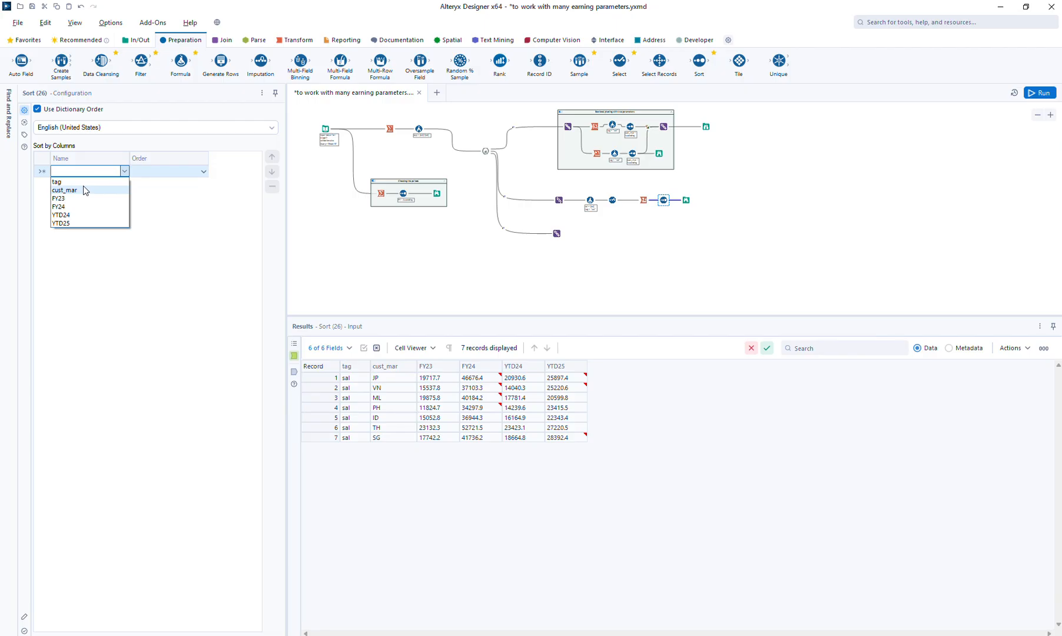
left_click(80, 182)
left_click(78, 184)
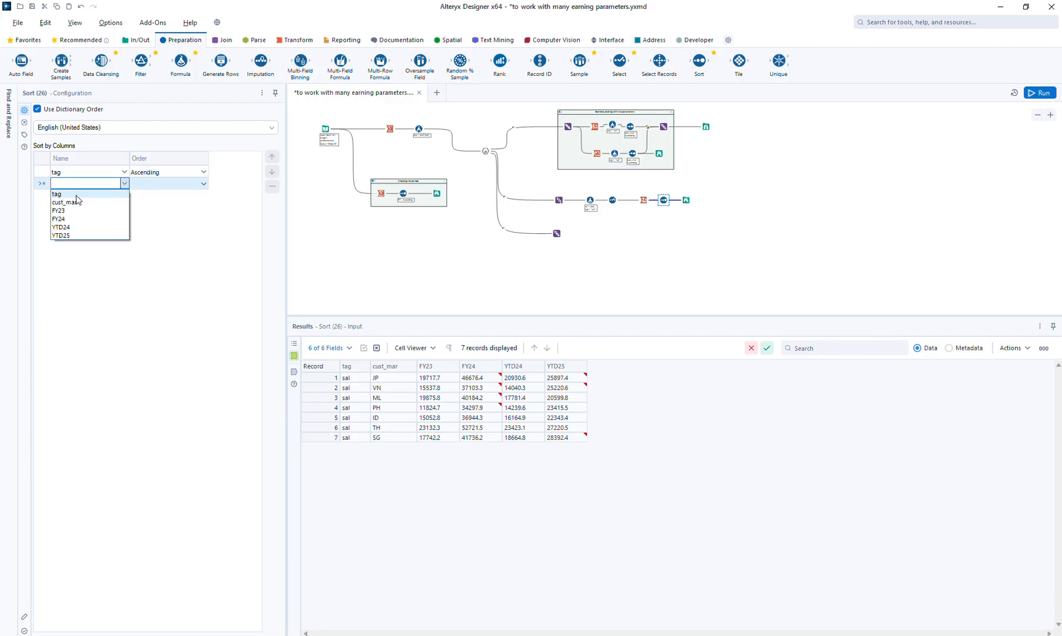
left_click(76, 202)
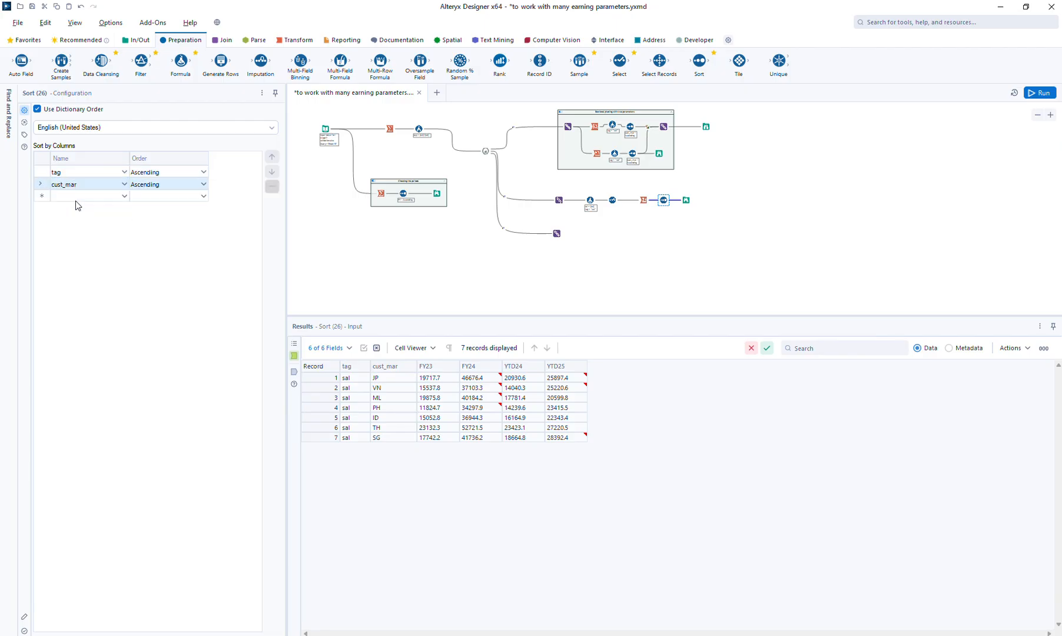
left_click(1043, 92)
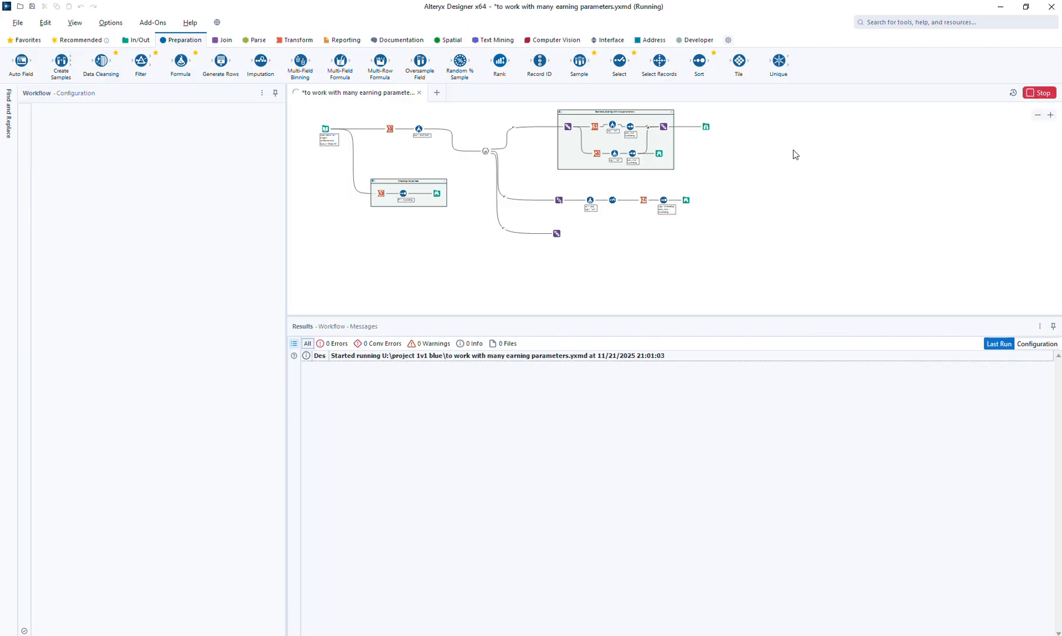
left_click(684, 200)
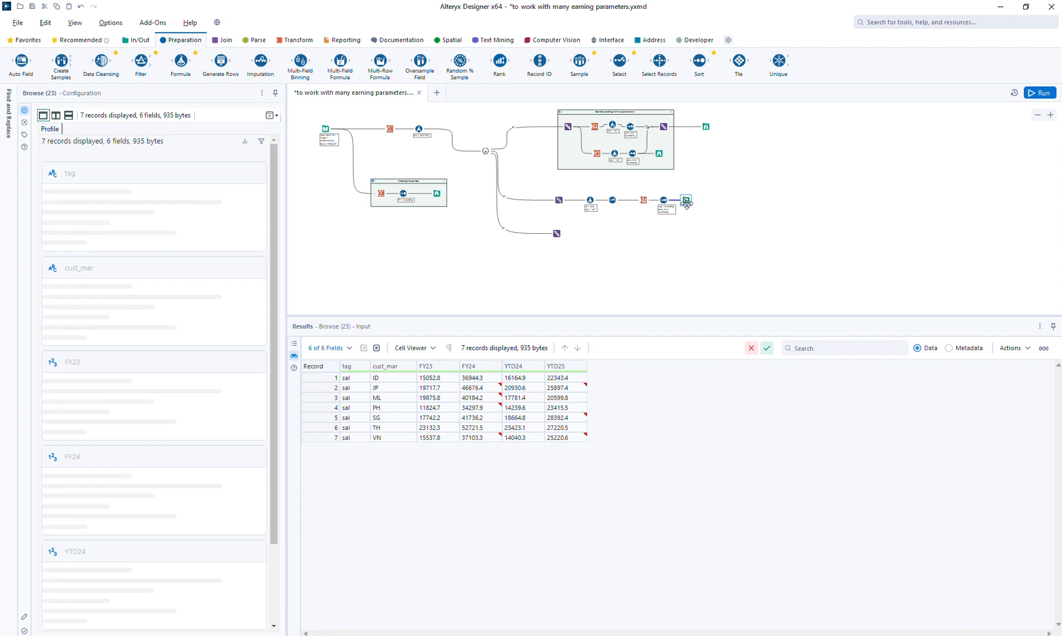
Duplicate the sal Formula tool below the original and connect the copy to the same upstream tool
left_click_drag(686, 201, 702, 205)
left_click_drag(588, 199, 585, 199)
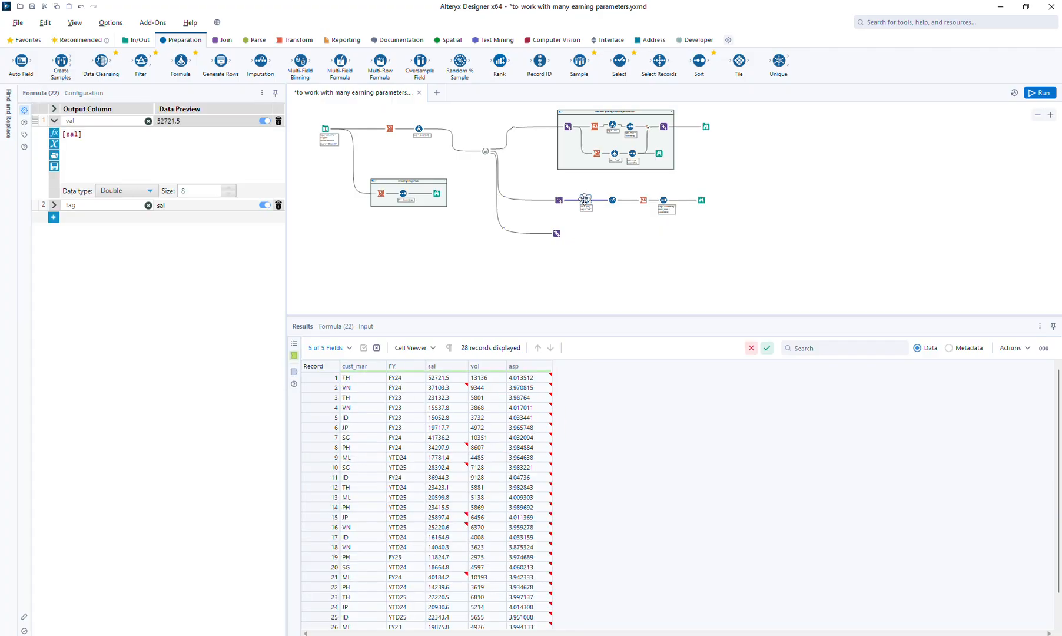
left_click(593, 224)
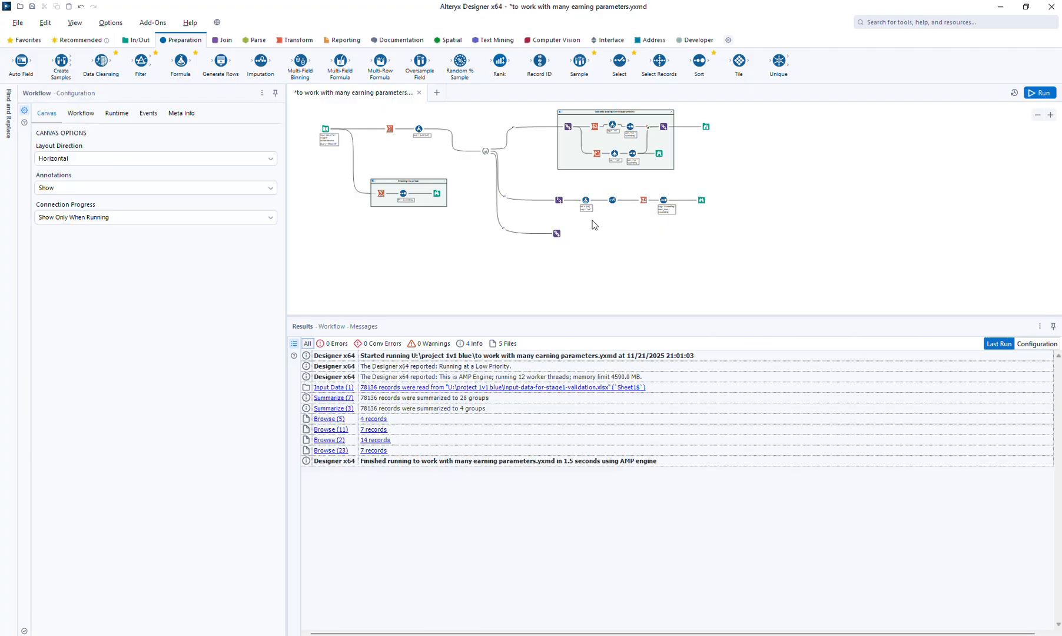
key("ctrl+v")
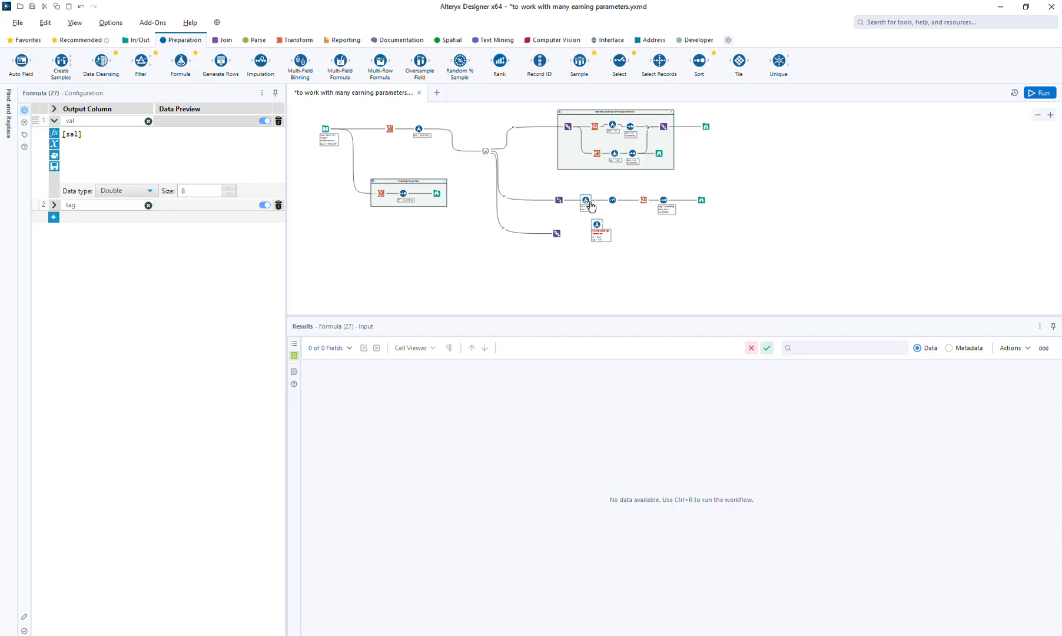
left_click(563, 200)
left_click_drag(567, 205, 584, 219)
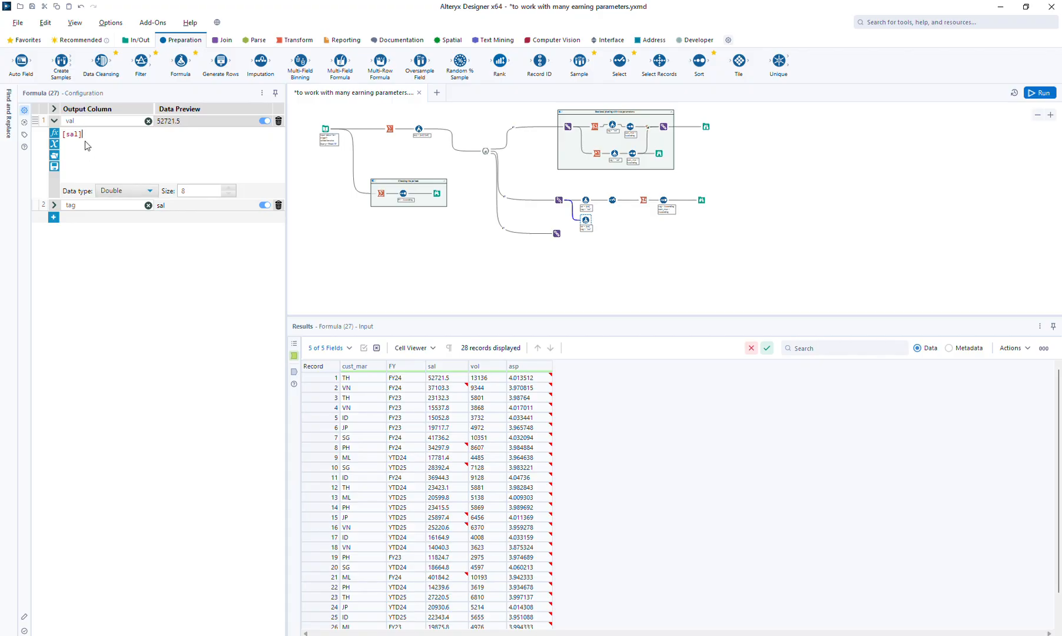
In the copied Formula tool, set the val expression to [vol] and the tag expression to "vol"
key("ctrl+a")
key("BackSpace")
type("[v")
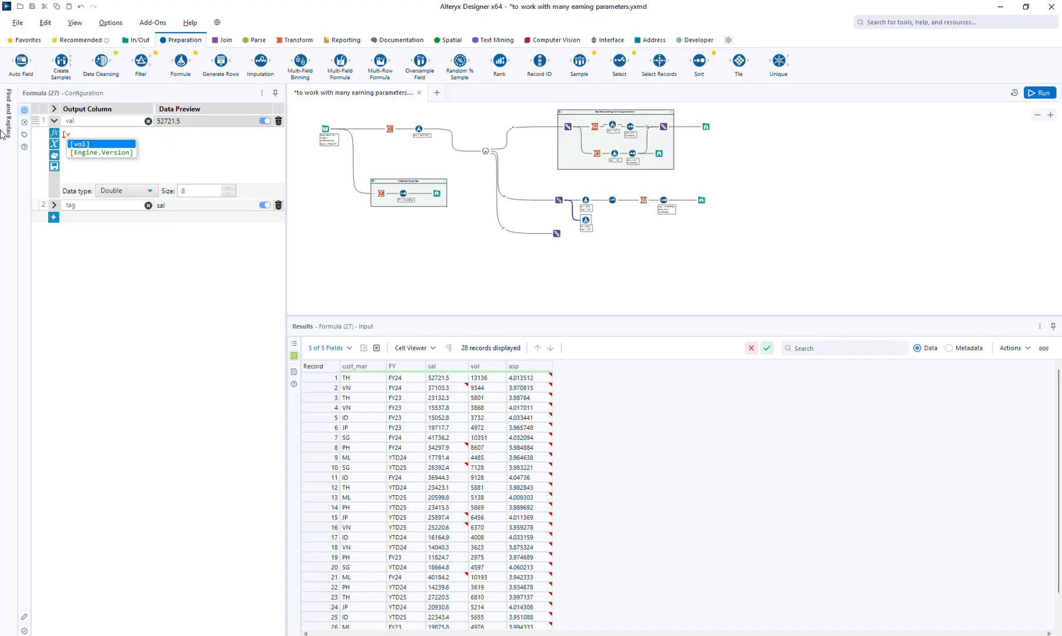
key("Return")
left_click(53, 206)
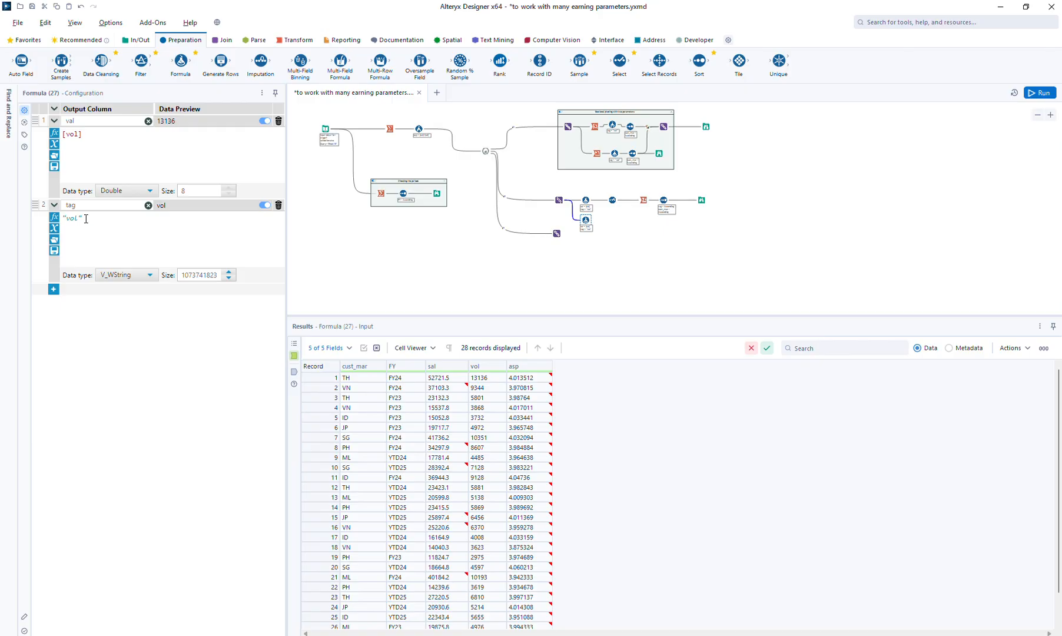
Union the sal and vol Formula outputs ahead of the Select tool, then run the workflow and view the Browse
left_click(222, 41)
left_click_drag(260, 62, 603, 206)
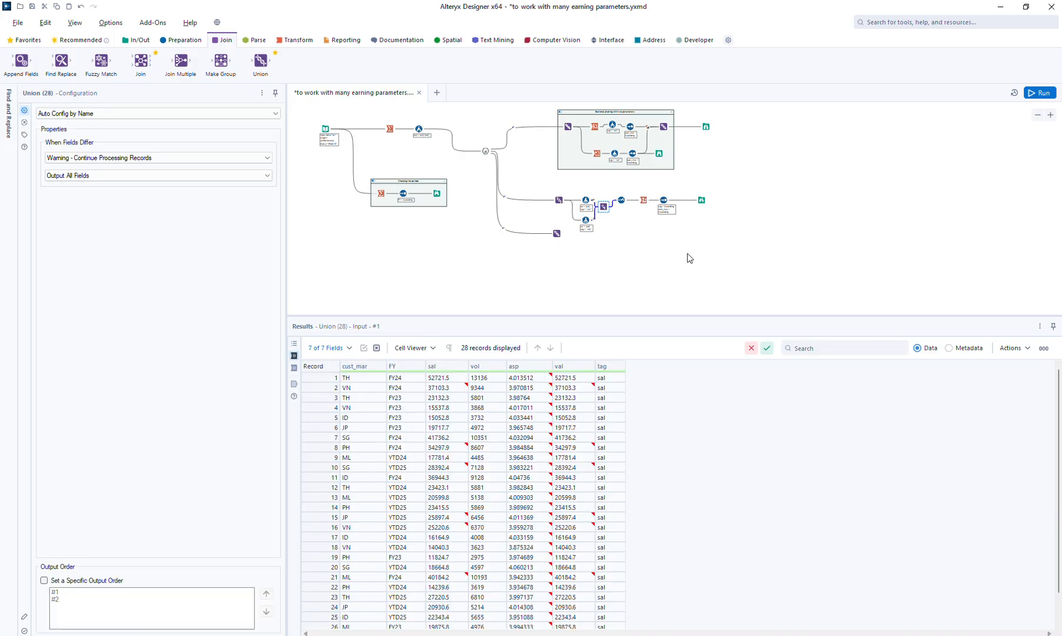
left_click(1038, 92)
left_click(701, 201)
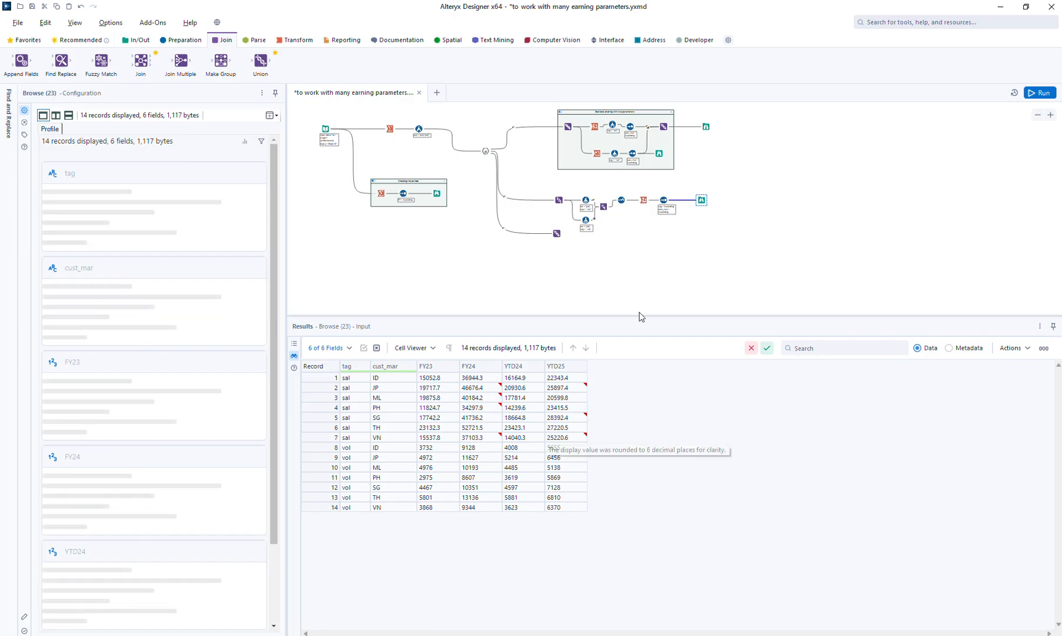
Shift the Union and its downstream tools away from the Formula tools, and view the sal Formula's output
left_click_drag(612, 191, 735, 201)
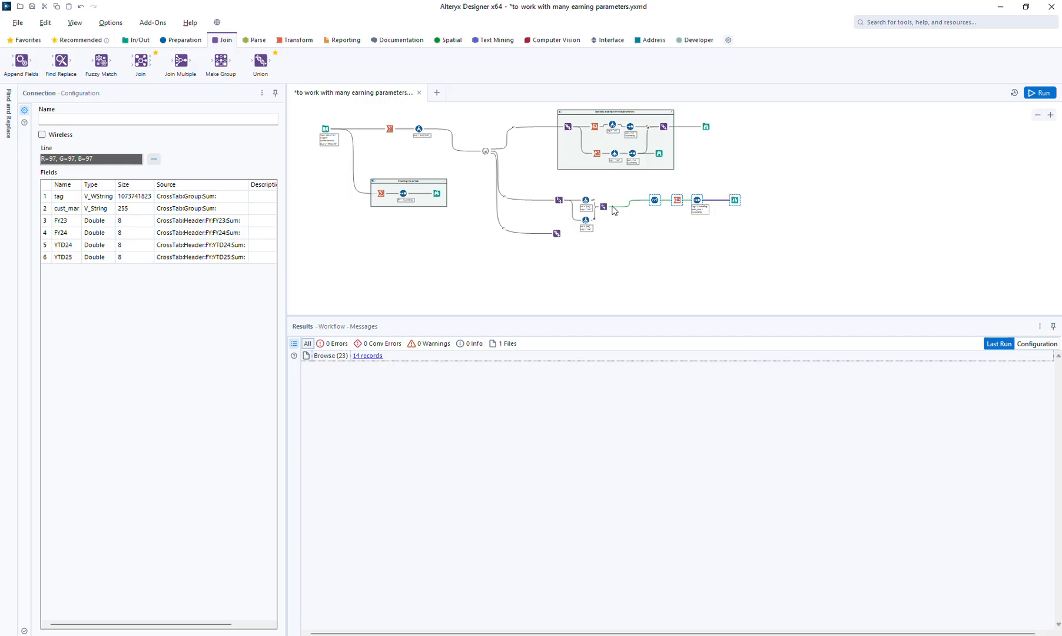
left_click_drag(604, 206, 613, 206)
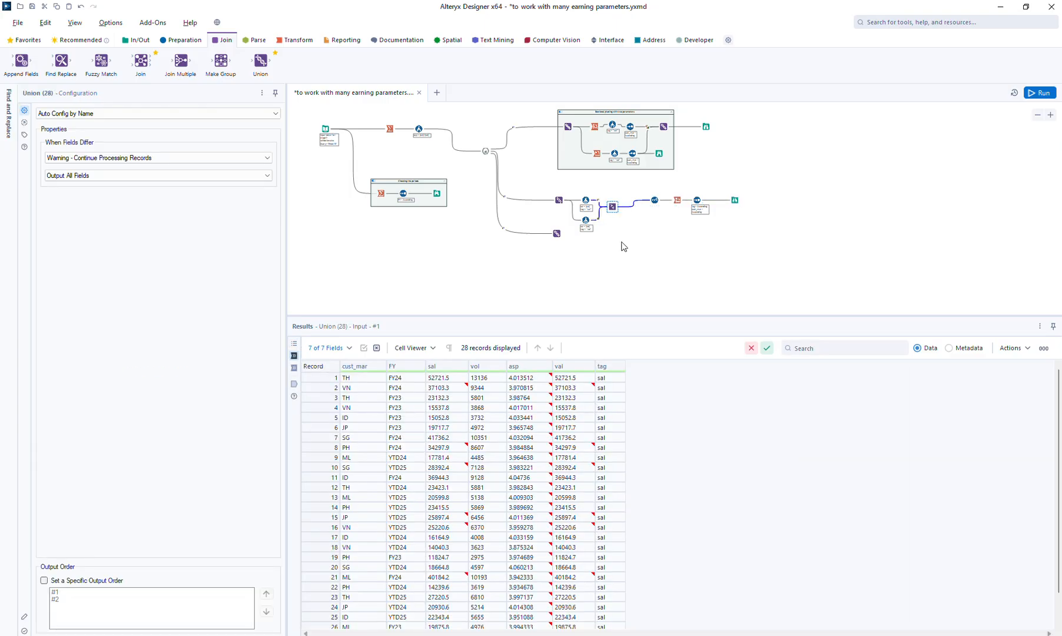
left_click(591, 203)
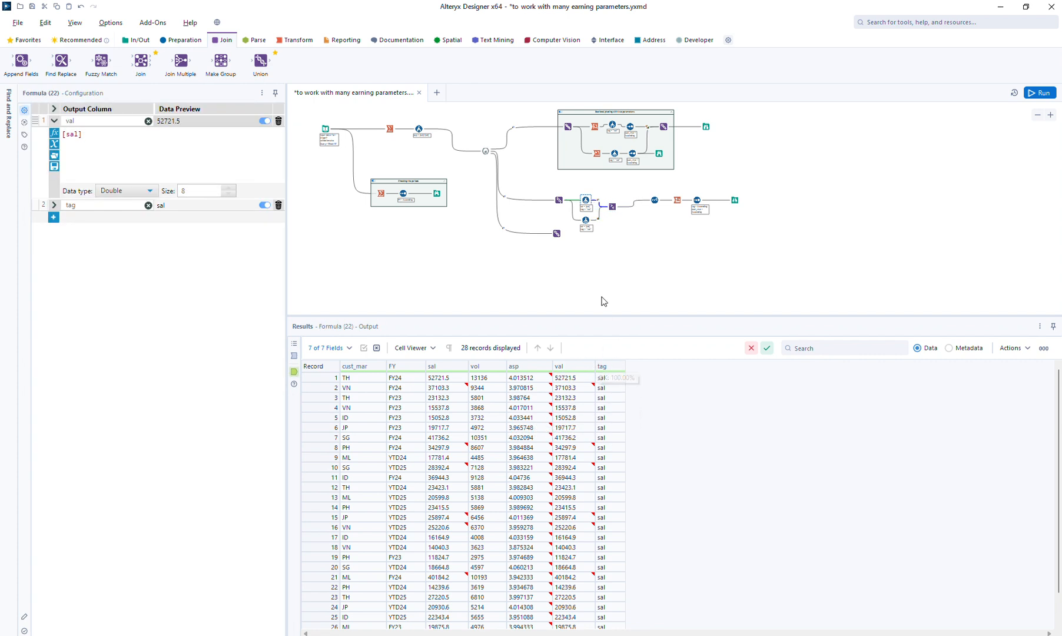
Duplicate the vol Formula tool below the original and connect the copy to the same upstream Union tool
left_click(587, 222)
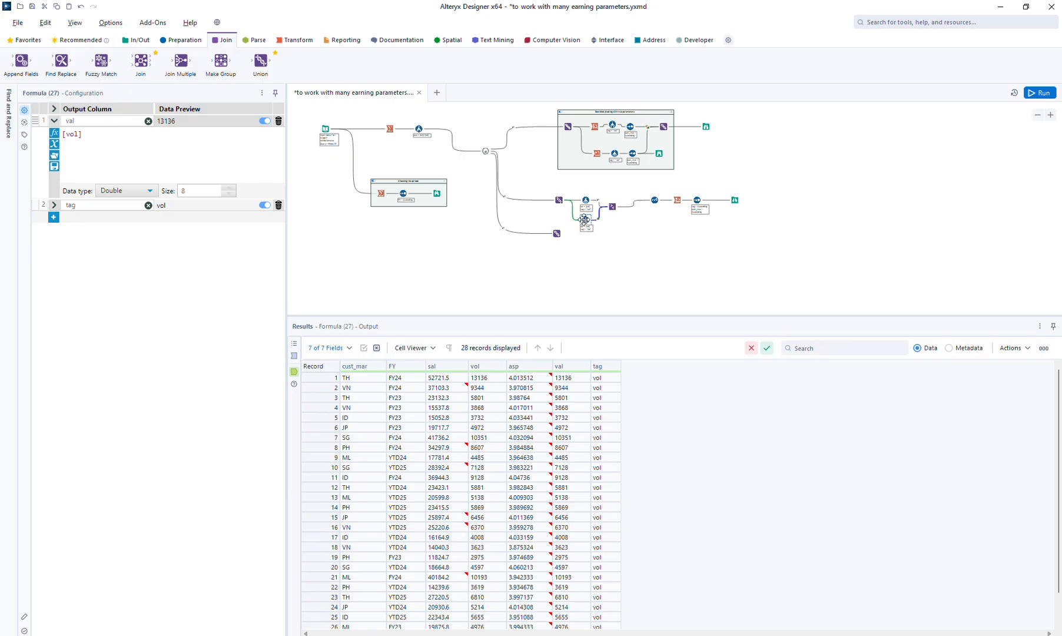
left_click(585, 247)
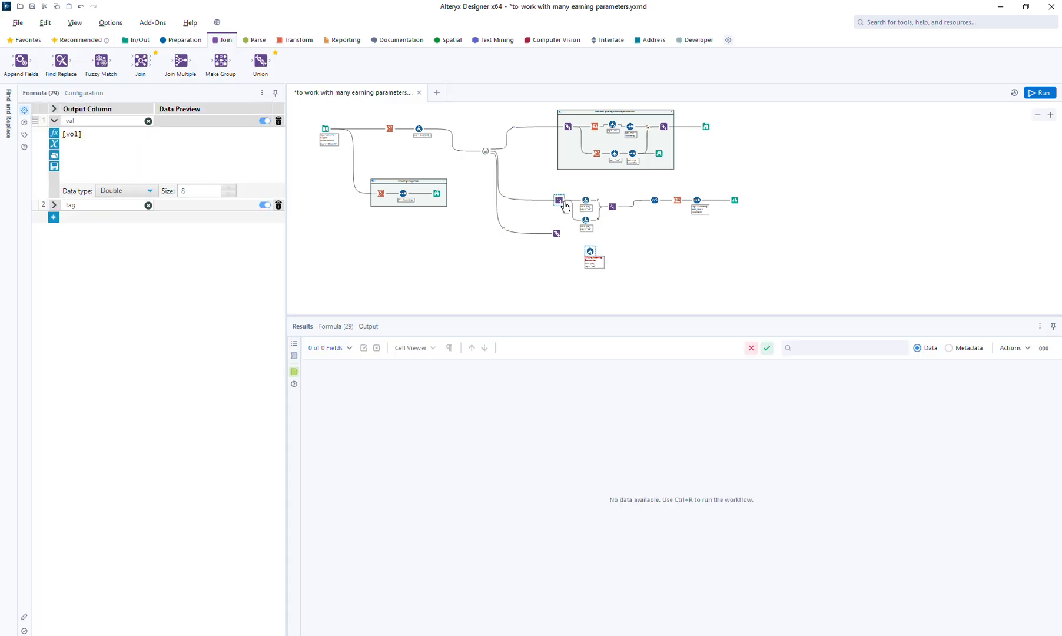
left_click_drag(563, 203, 585, 244)
key("ctrl+a")
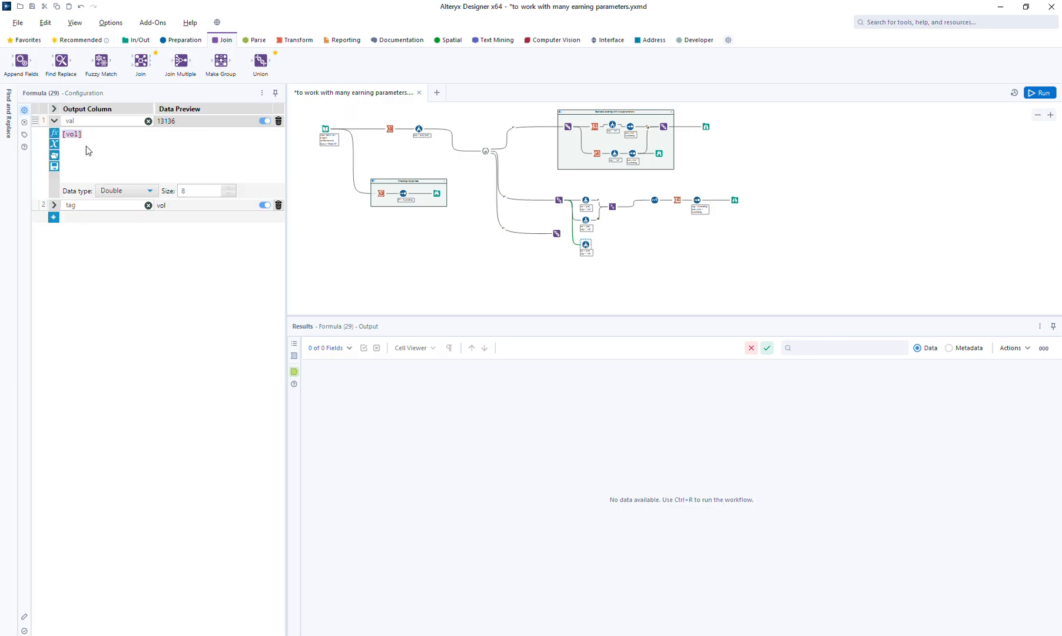
key("BackSpace")
type("[s")
key("Return")
type("/[v")
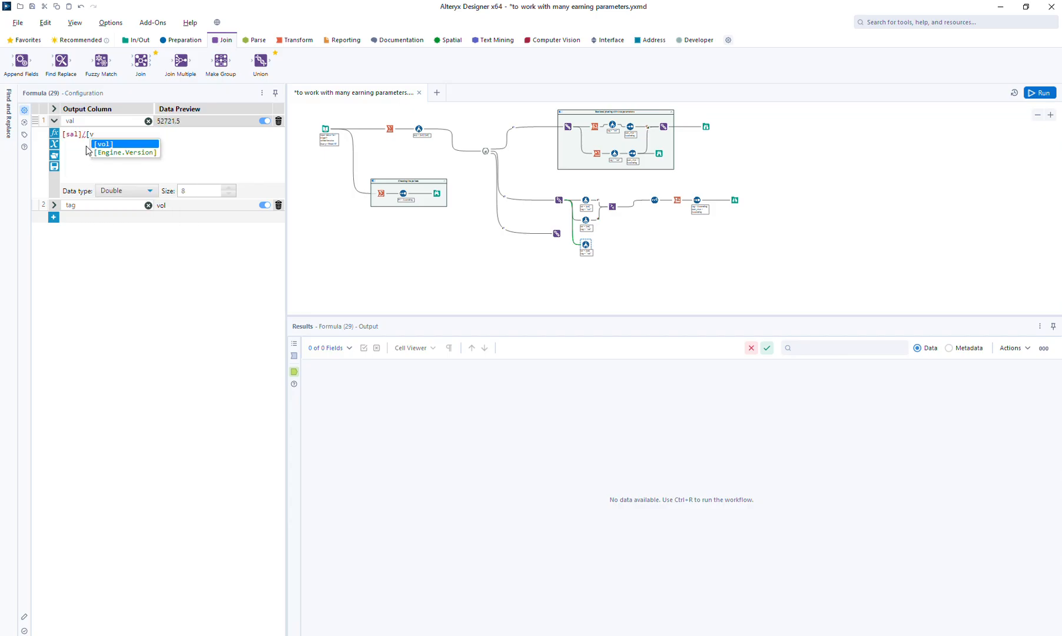
In the newly copied Formula tool, set the val expression to [asp] and the tag expression to "asp"
key("ctrl+a")
type("[")
key("Down")
key("Down")
key("Down")
key("Down")
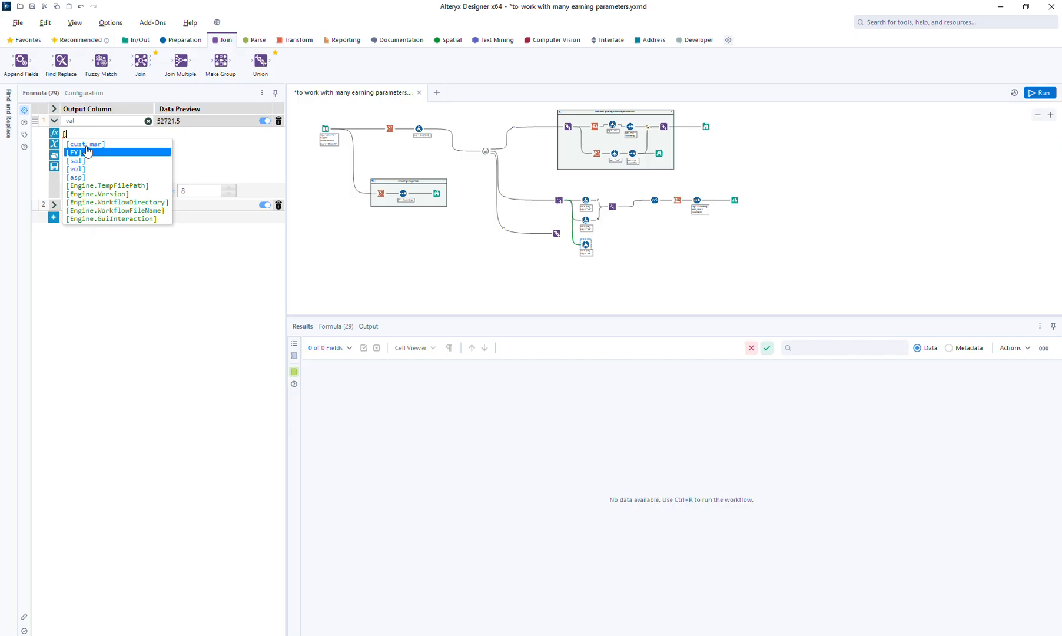
key("Return")
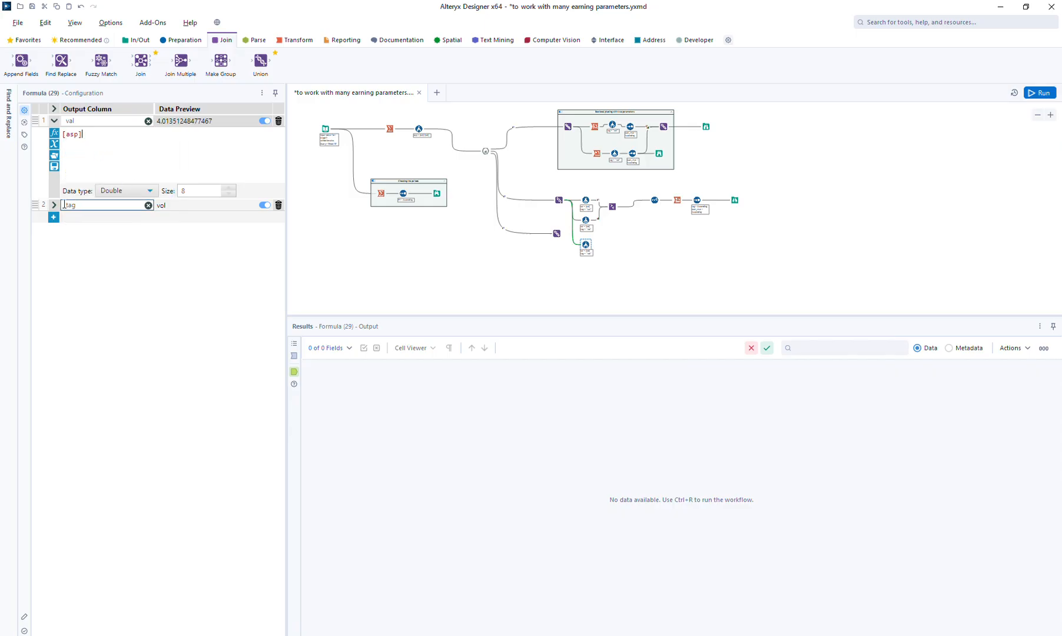
left_click(95, 206)
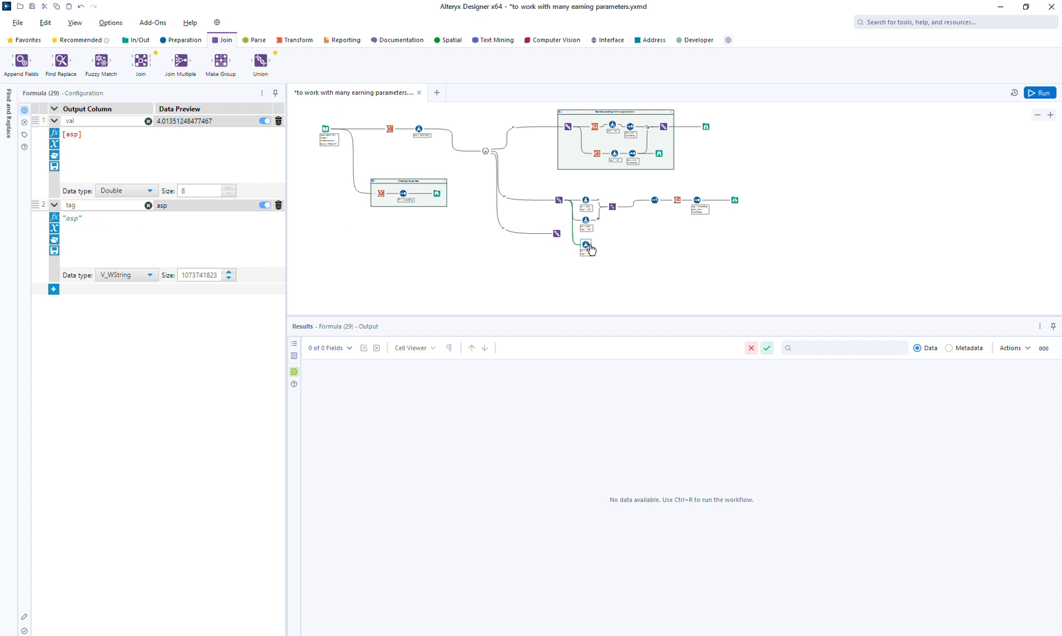
Connect the asp Formula output to the Union with the sal and vol outputs, then run the workflow and view the Browse
left_click_drag(592, 244, 609, 207)
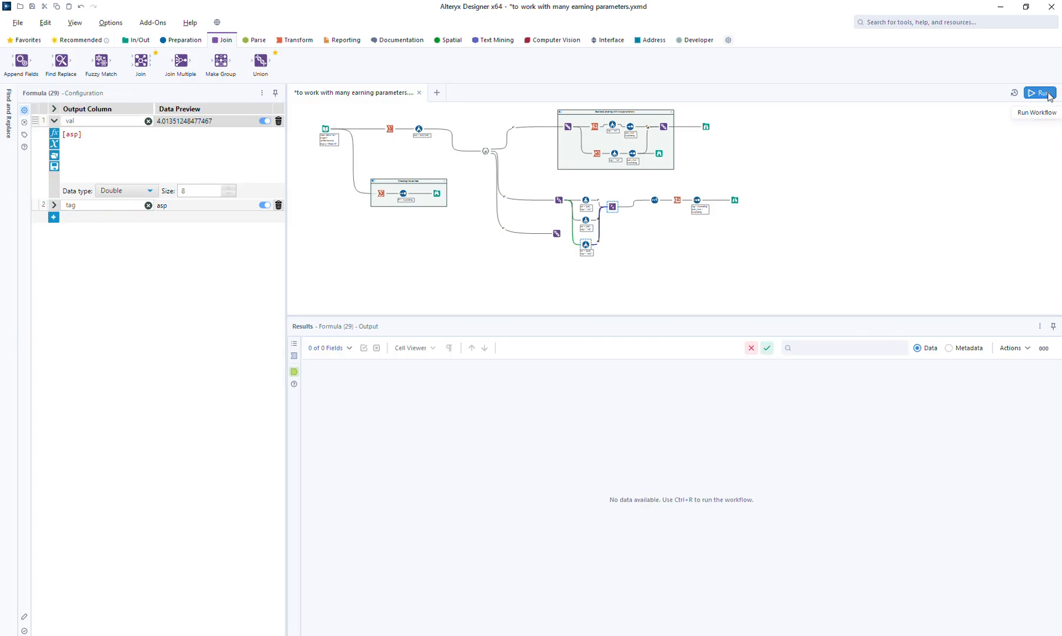
left_click(1042, 93)
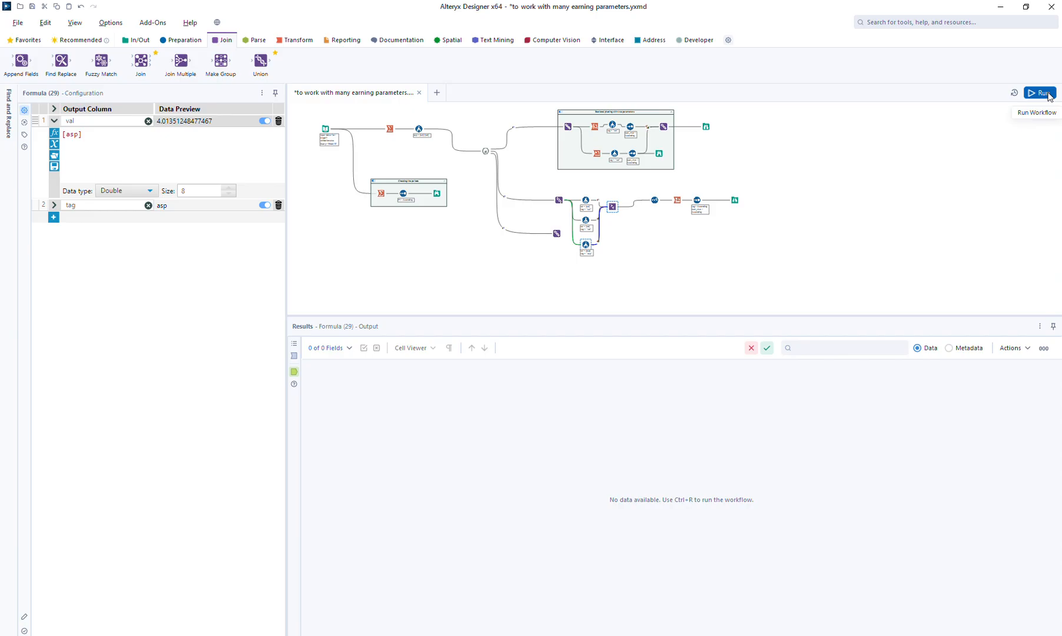
left_click(735, 200)
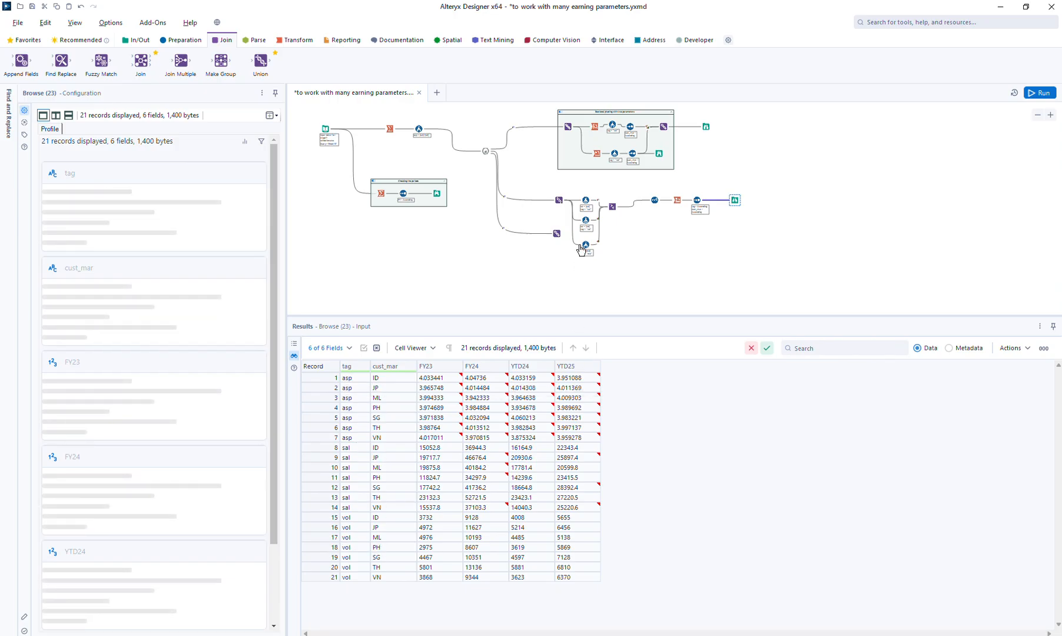
Set the three Formula tools' tag expressions to "1-sal", "2-vol" and "3-asp", then run the workflow and view the Browse
left_click(585, 199)
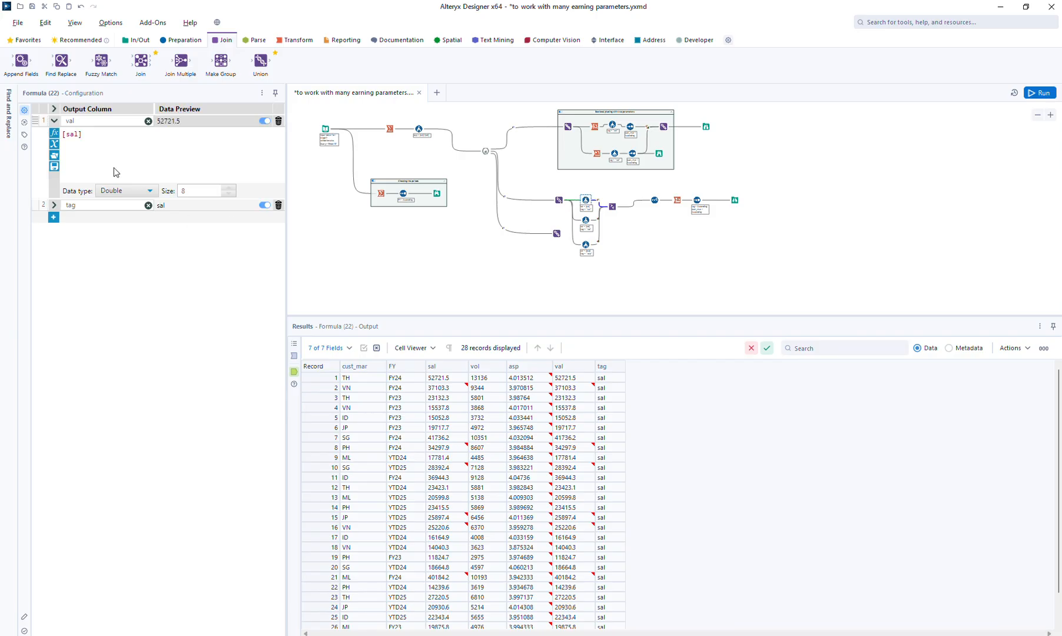
left_click(53, 205)
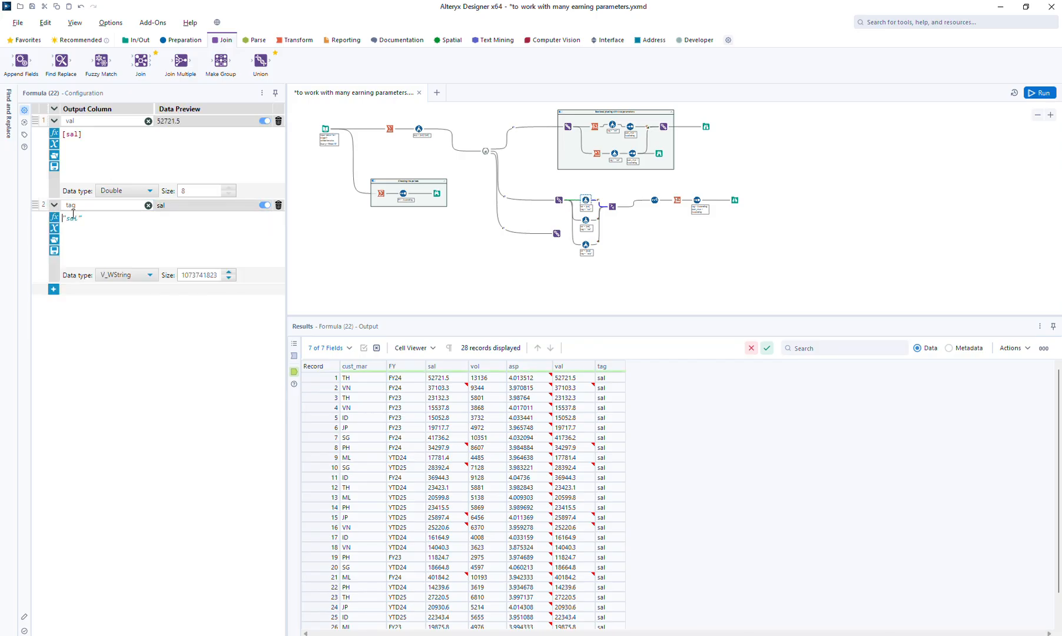
type("1-")
left_click(584, 219)
left_click(56, 205)
type("2-vol\"")
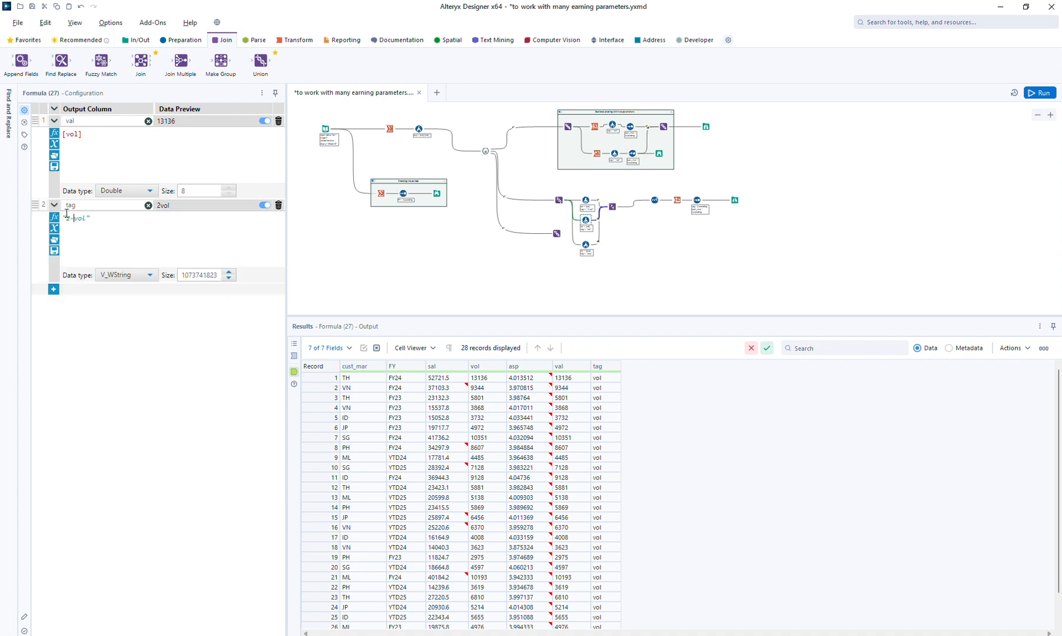
left_click(586, 244)
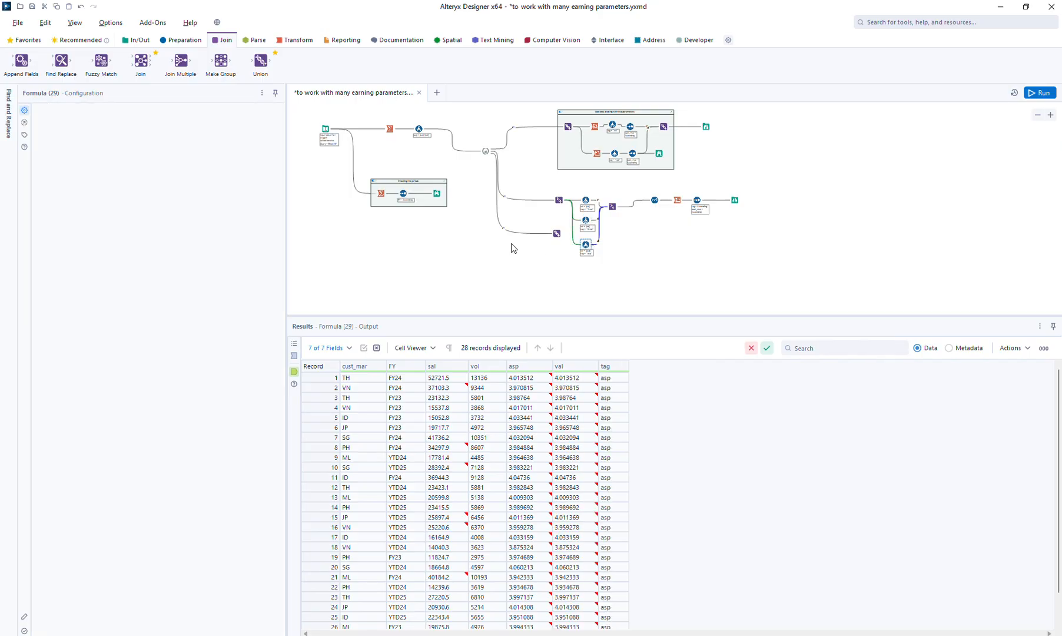
left_click(55, 206)
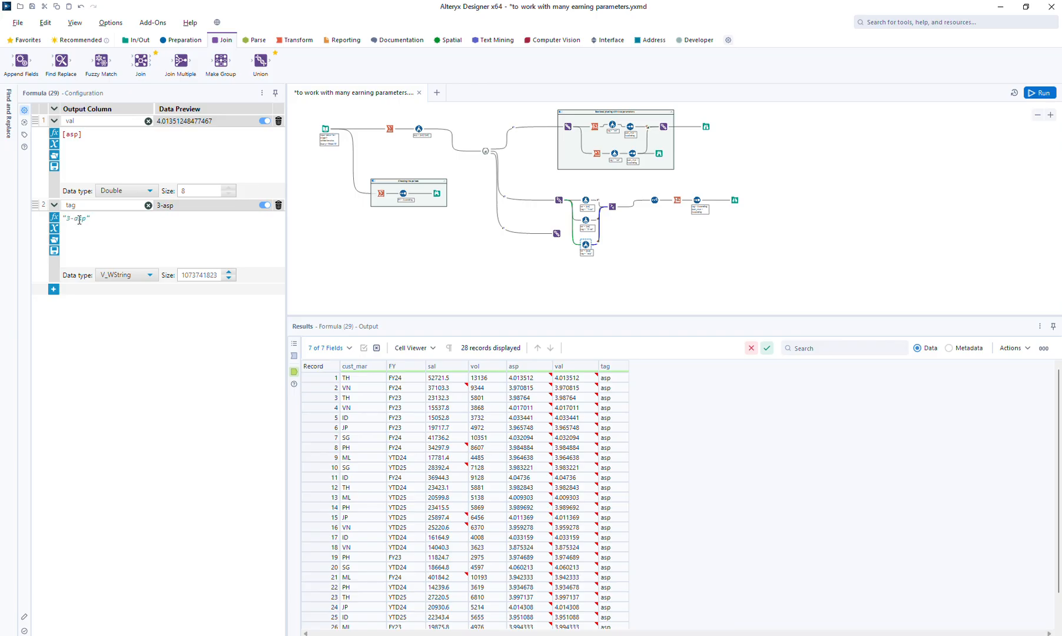
left_click(1042, 93)
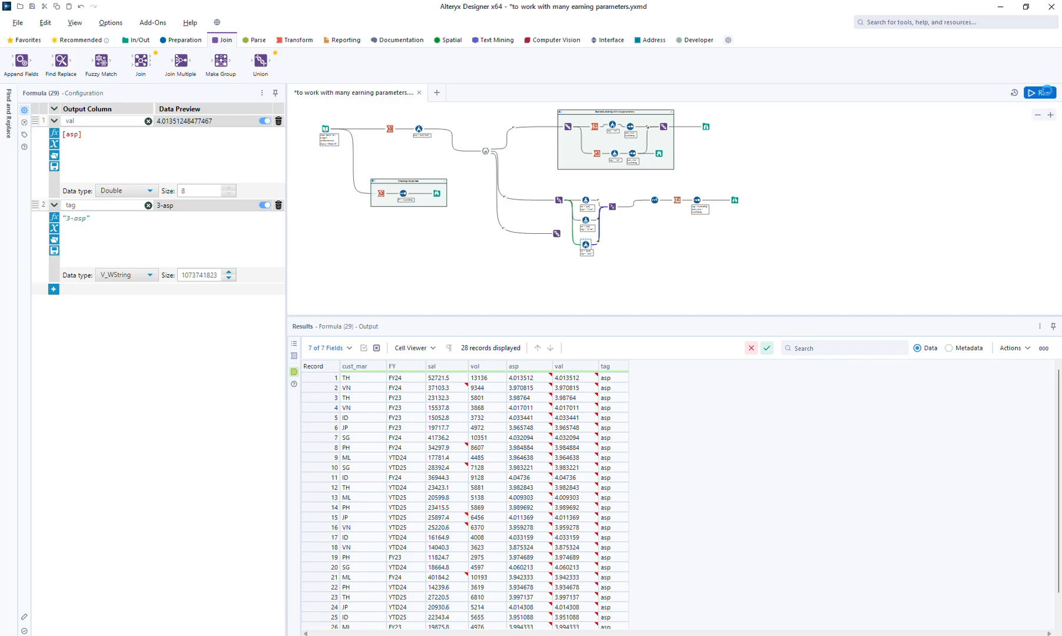
left_click(735, 200)
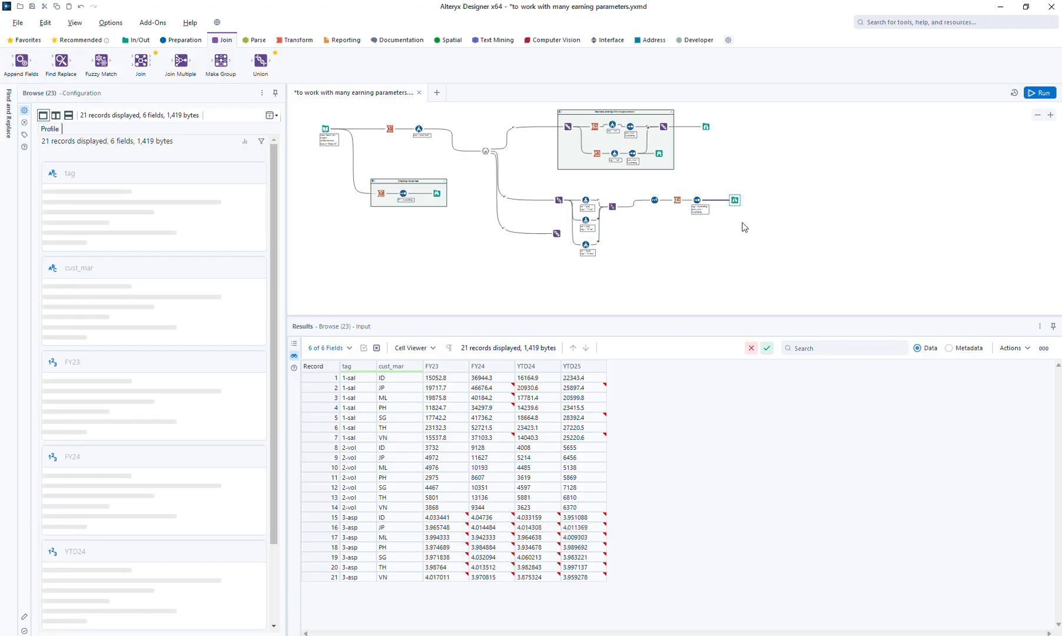
Shift the final Browse aside, insert a Formula tool directly ahead of it, and choose tag as its output column
left_click_drag(734, 200, 753, 200)
left_click(184, 40)
left_click_drag(180, 61, 717, 198)
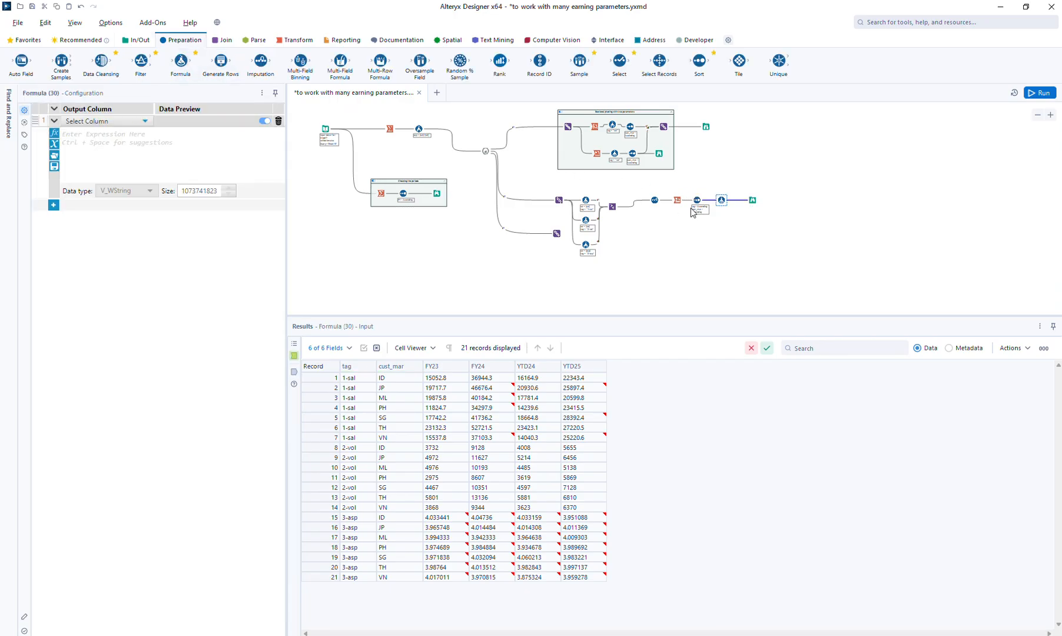
left_click(92, 125)
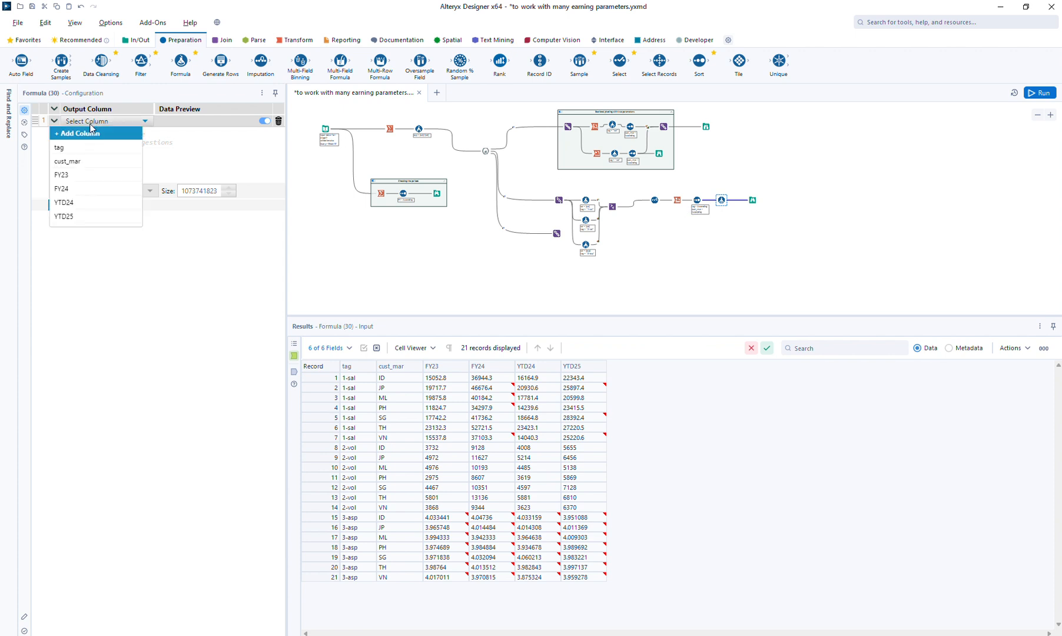
left_click(87, 144)
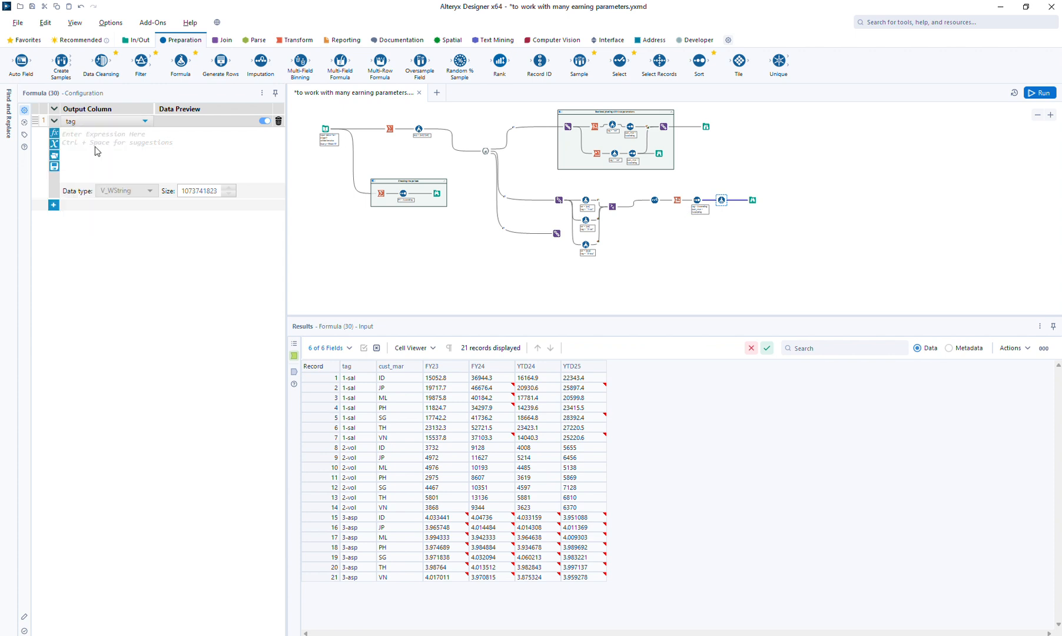
Set the new Formula's tag expression to REGEX_Replace([tag], "^\d\-", "")
left_click(97, 151)
type("reg")
key("Down")
key("Down")
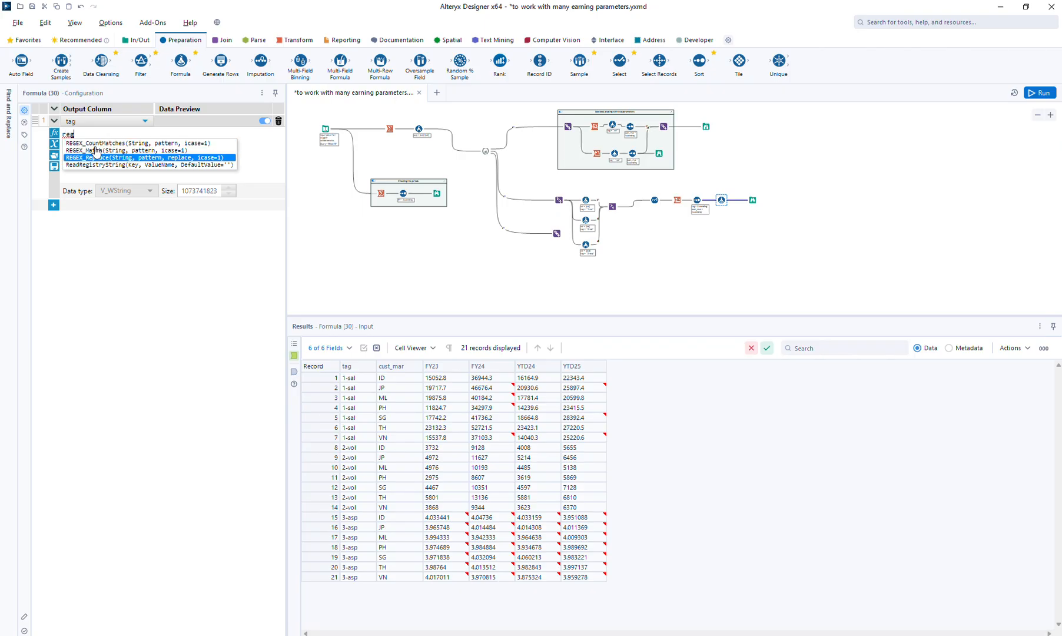
key("Return")
type("[, pattern, replace)")
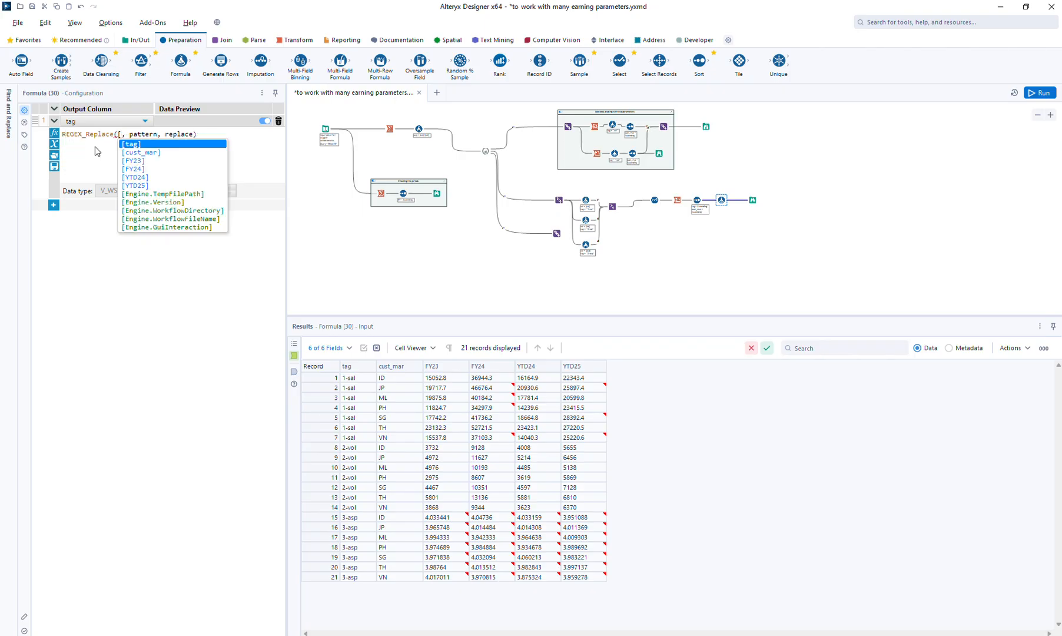
key("Return")
key("Tab")
type("\"\"")
key("Left")
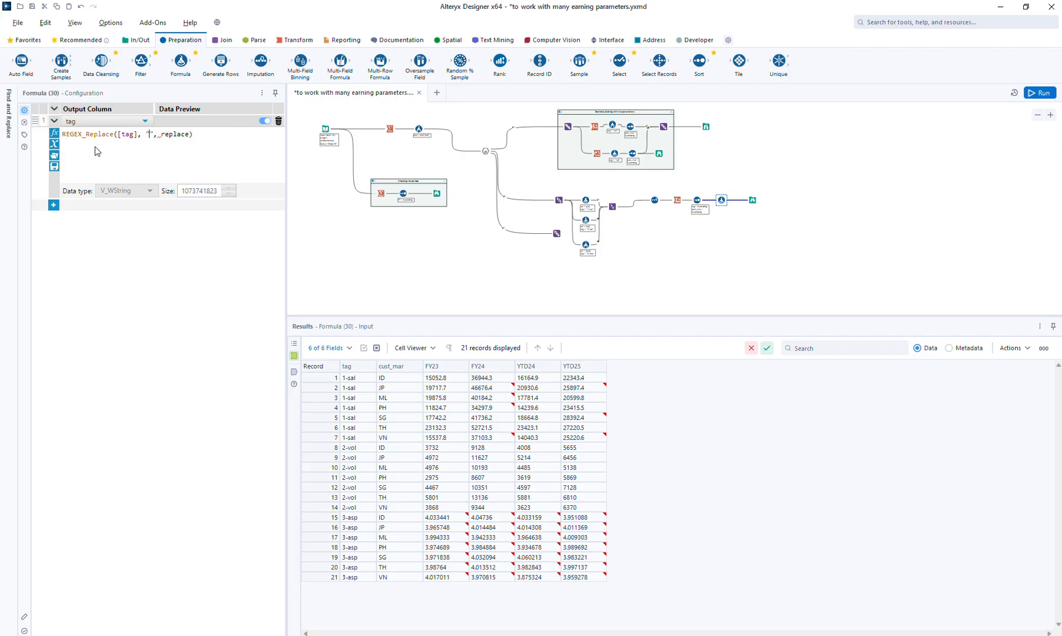
type("^")
type("\\d")
type("-")
type("\\")
key("ctrl+shift+Right")
type("\"")
Run the workflow and view the output of the Formula tool that cleans the tag column
left_click(1035, 93)
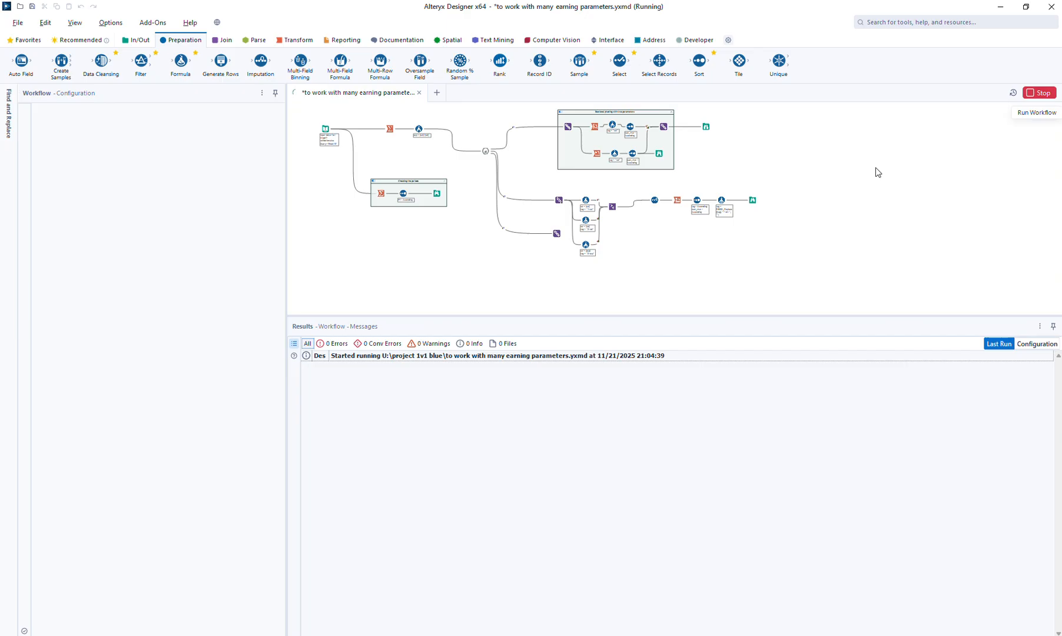
left_click(722, 199)
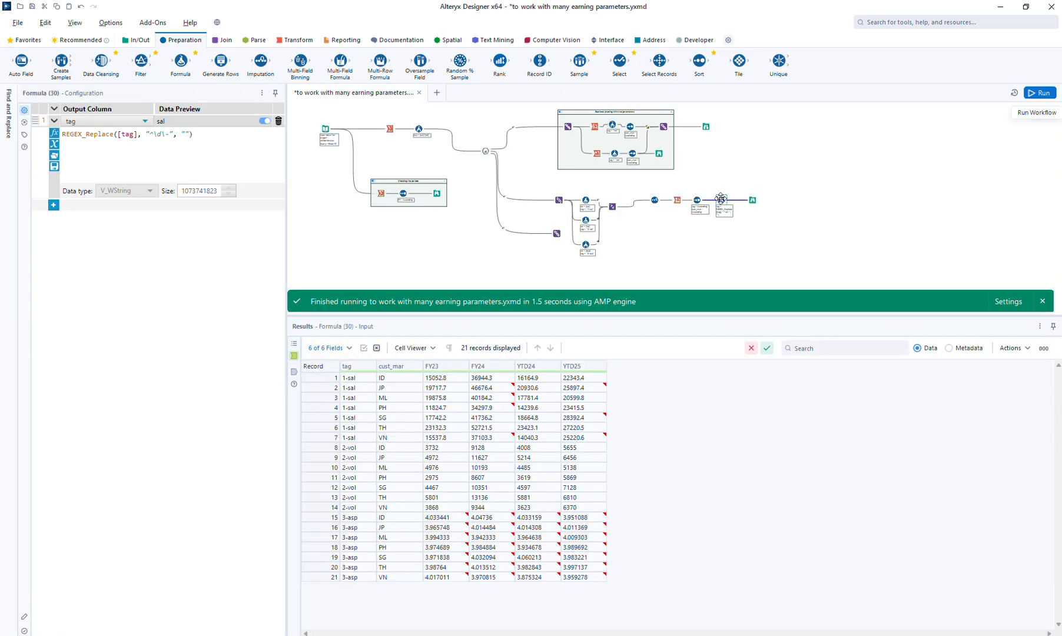
left_click(293, 373)
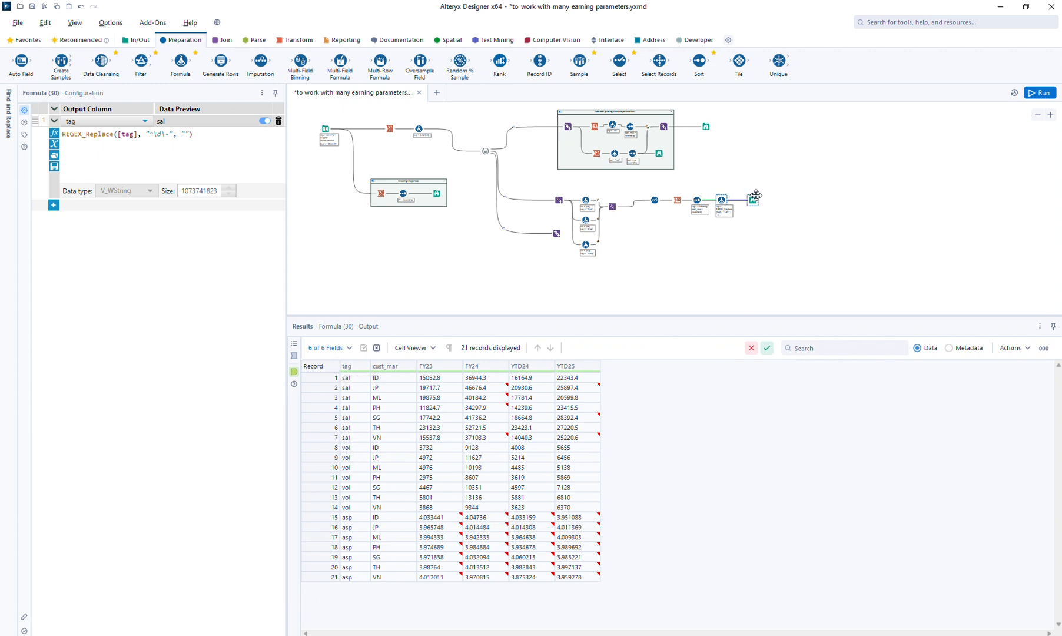
left_click(87, 121)
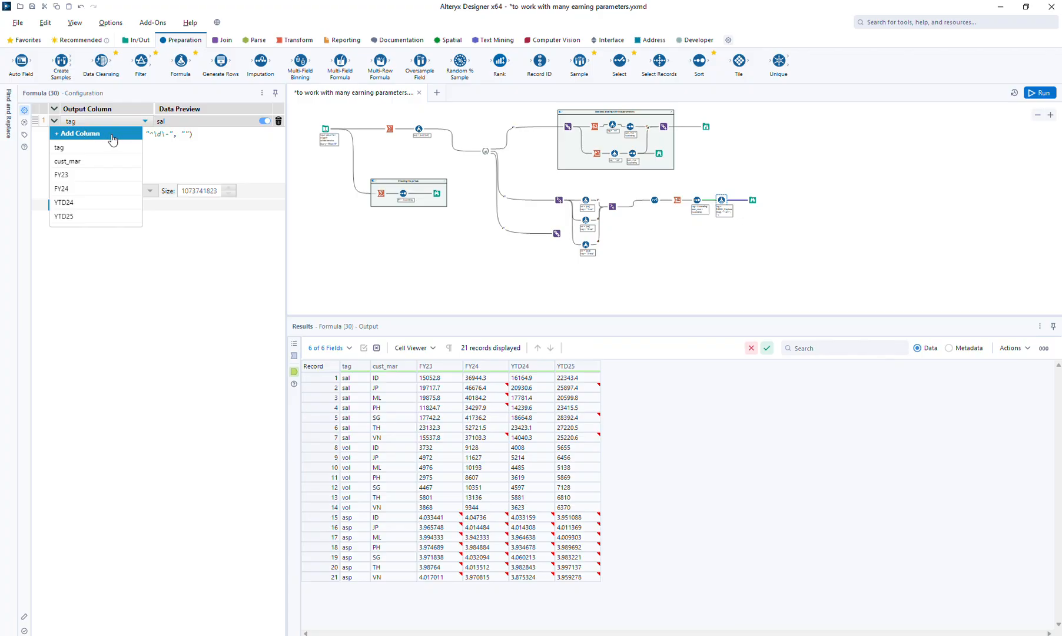
left_click(239, 171)
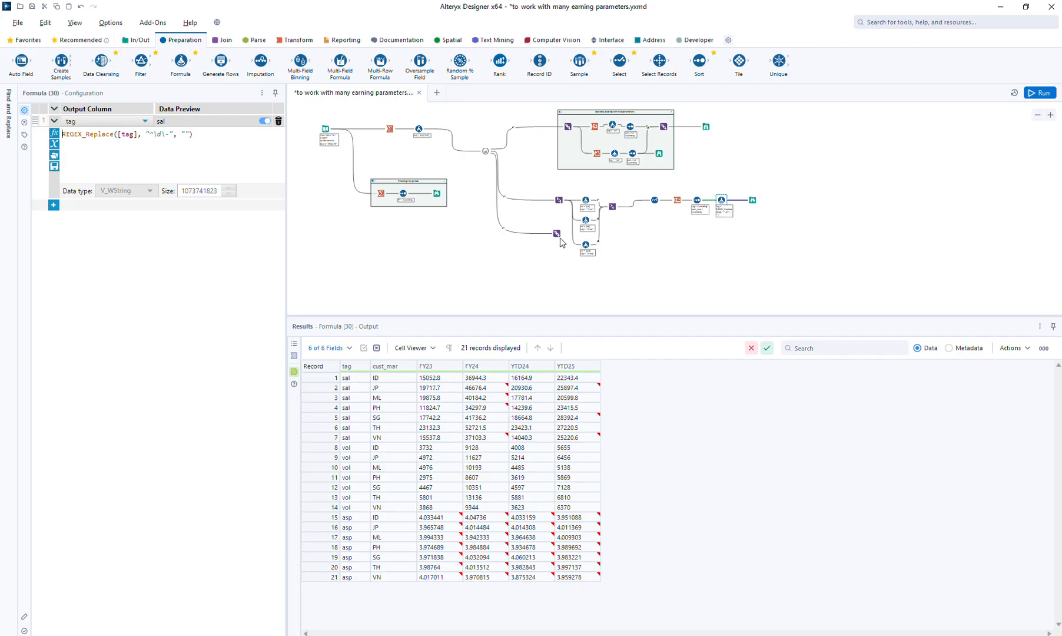
Move the spare Union below the Formula tools, and review the Browse and the sal, vol and asp Formula outputs
left_click_drag(557, 234, 561, 277)
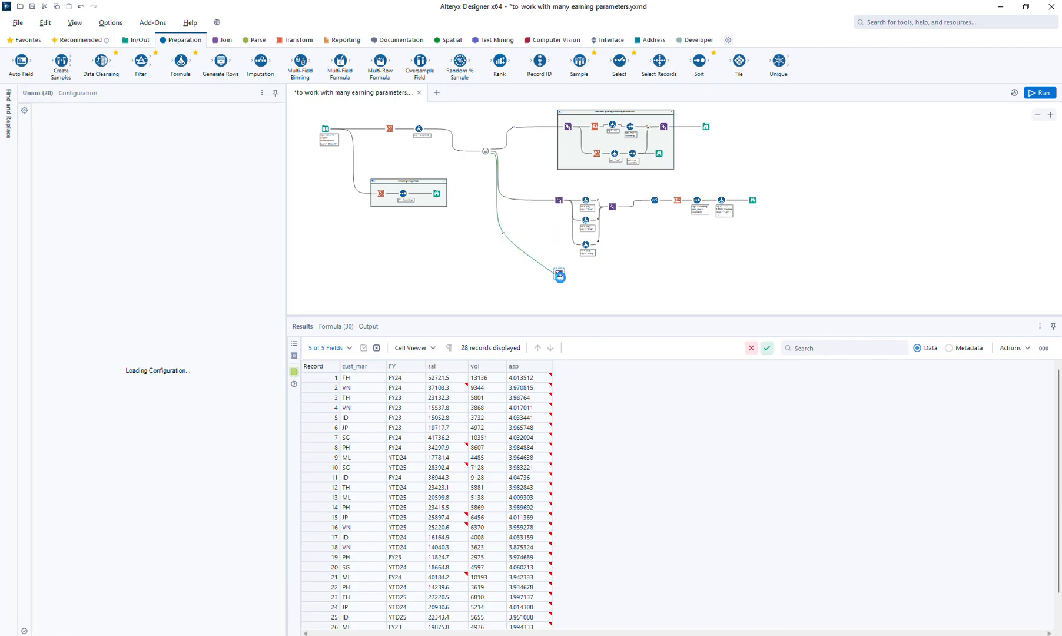
left_click(753, 200)
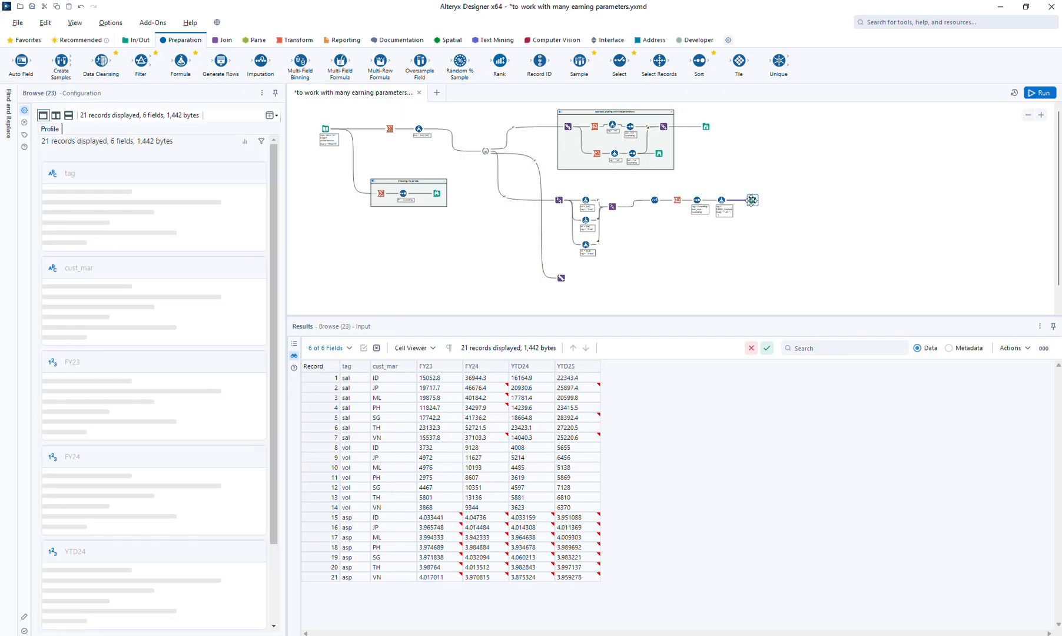
left_click(591, 204)
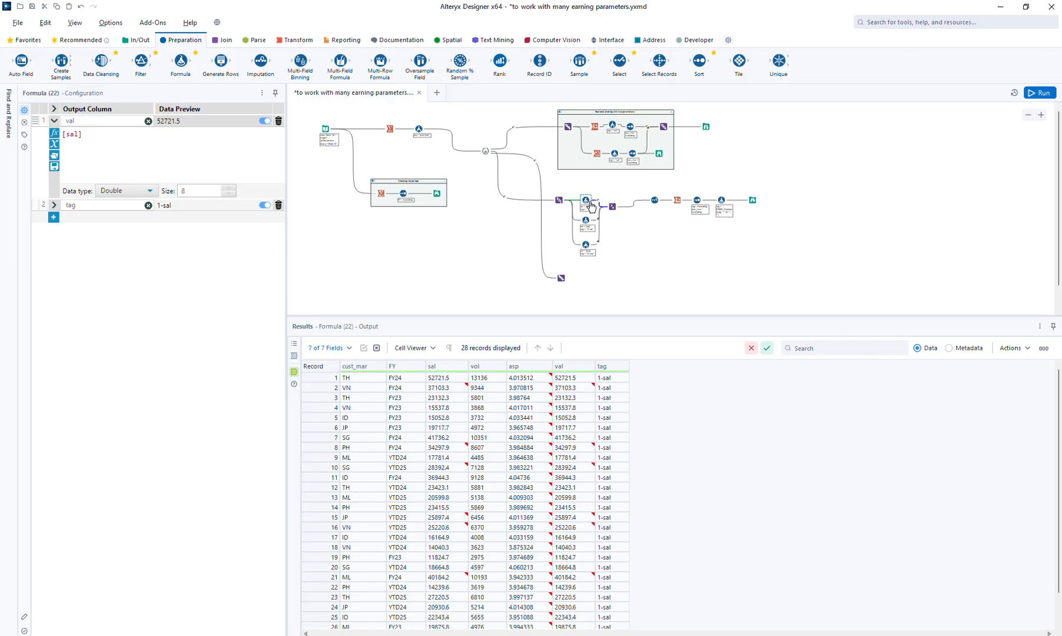
left_click(587, 221)
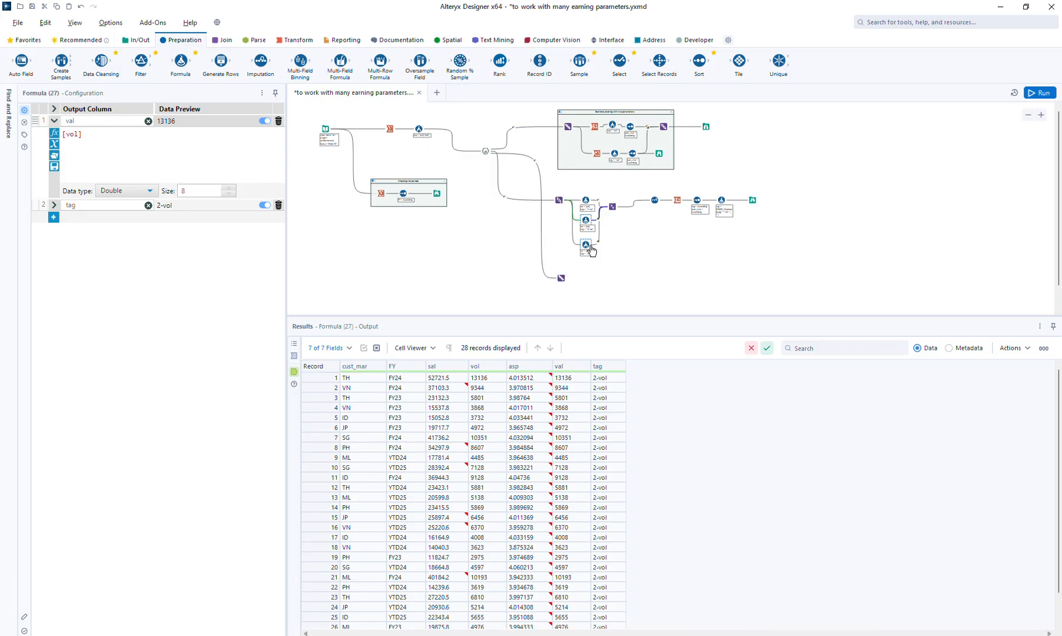
left_click(589, 247)
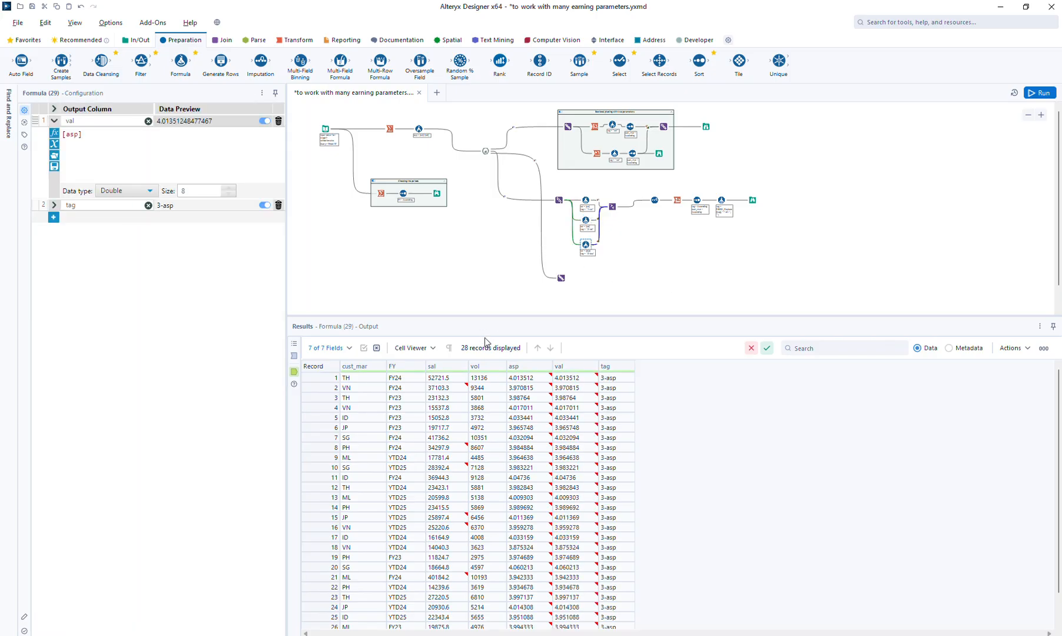
Nudge the Select tool closer to the Union before it, and review its output and the final Browse
left_click(654, 204)
left_click_drag(655, 205, 644, 208)
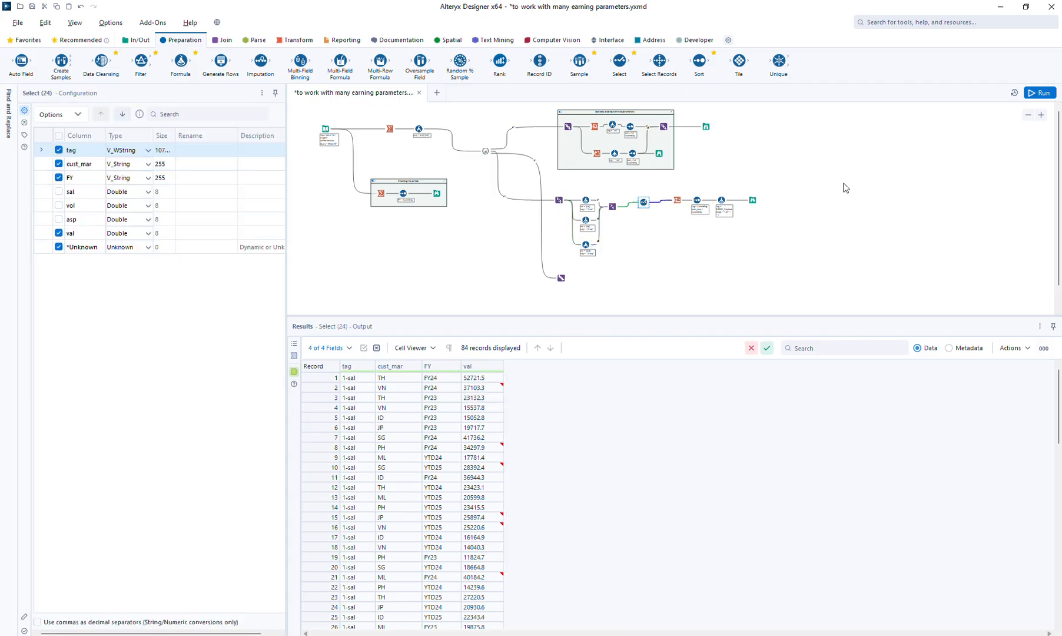
left_click(751, 200)
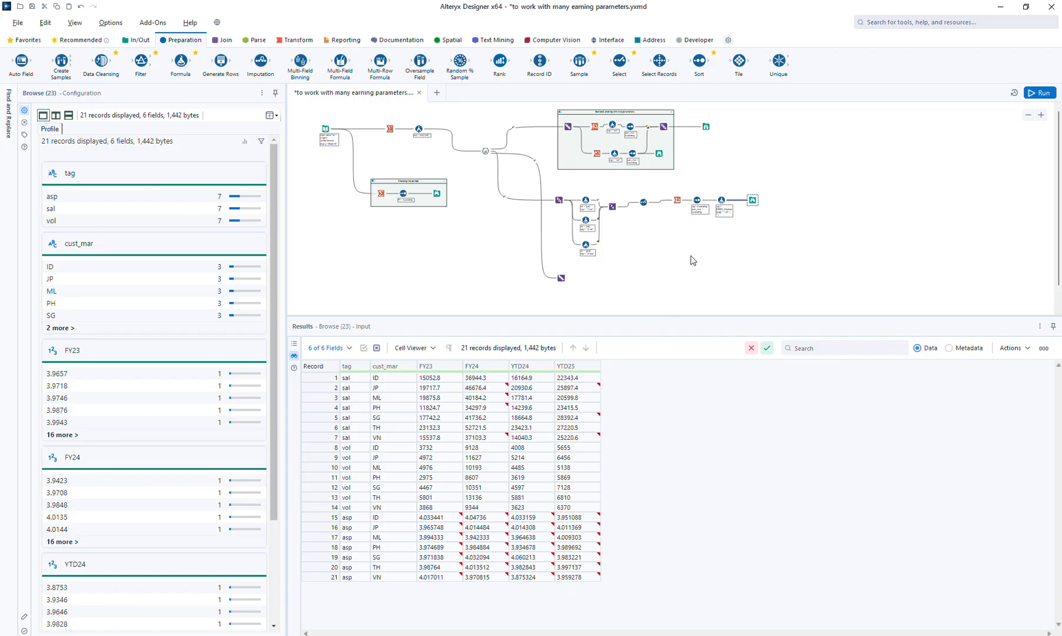
Duplicate the Sort, Formula and Browse tools below the originals and connect the Cross Tab output to the copied Sort
left_click_drag(690, 186, 786, 237)
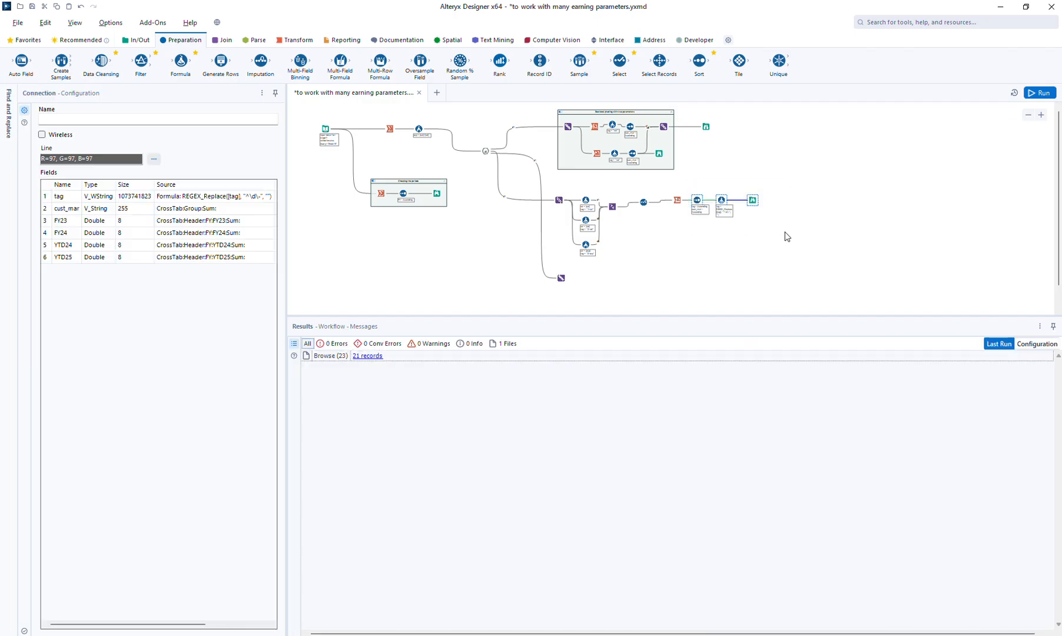
left_click(693, 223)
key("ctrl+v")
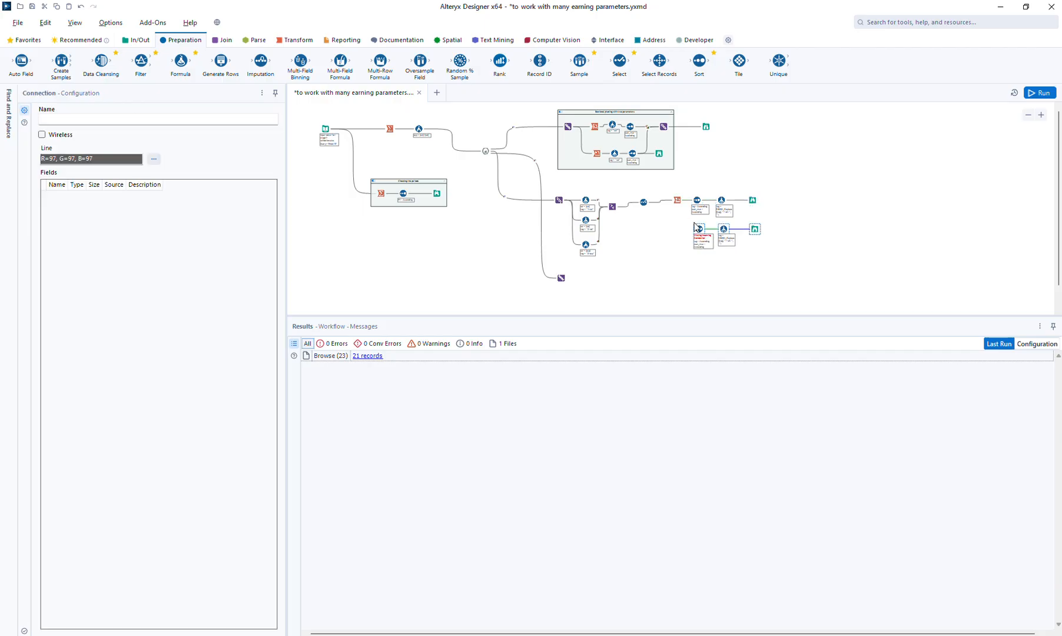
left_click_drag(682, 202, 700, 234)
Put cust_mar ahead of tag in the copied Sort's column order and run the workflow
left_click(699, 231)
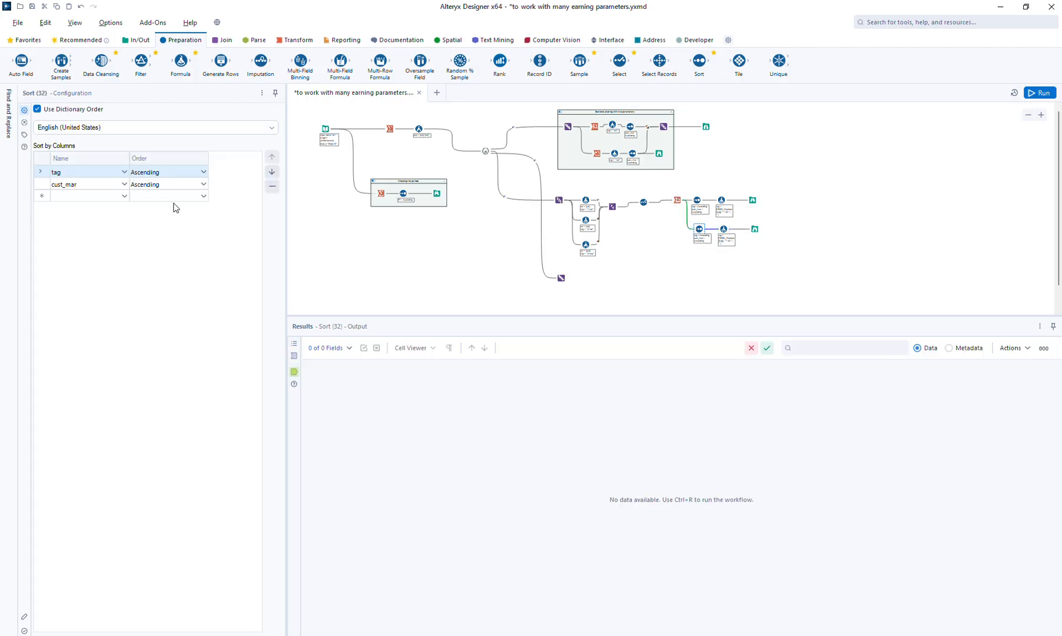
left_click(98, 184)
left_click(99, 183)
left_click(272, 157)
left_click(1050, 94)
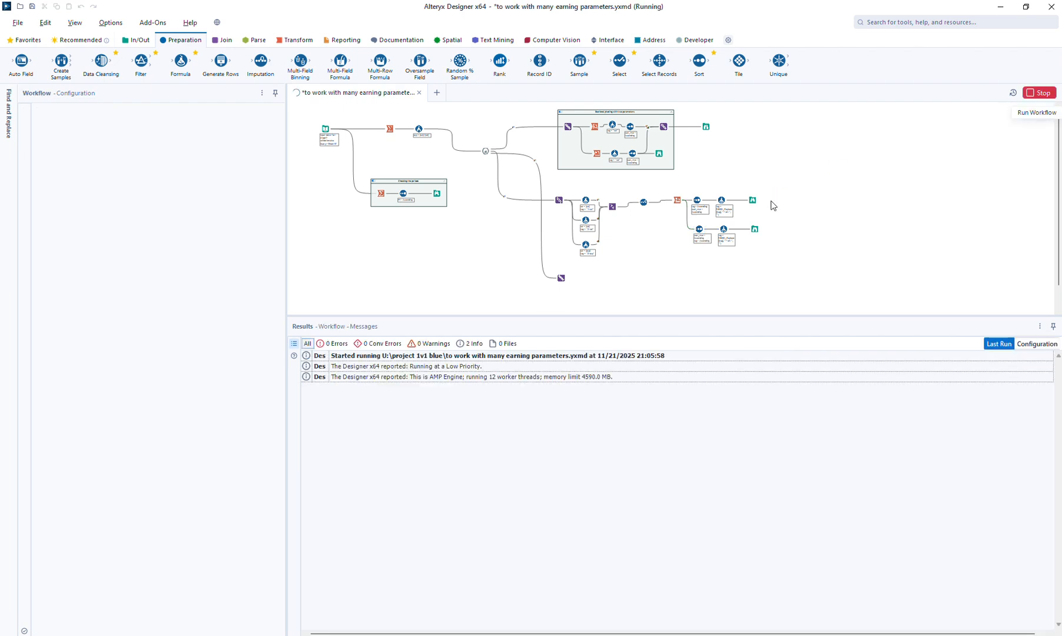
Compare the row order in the original Browse with that in the copied branch's Browse
left_click(753, 201)
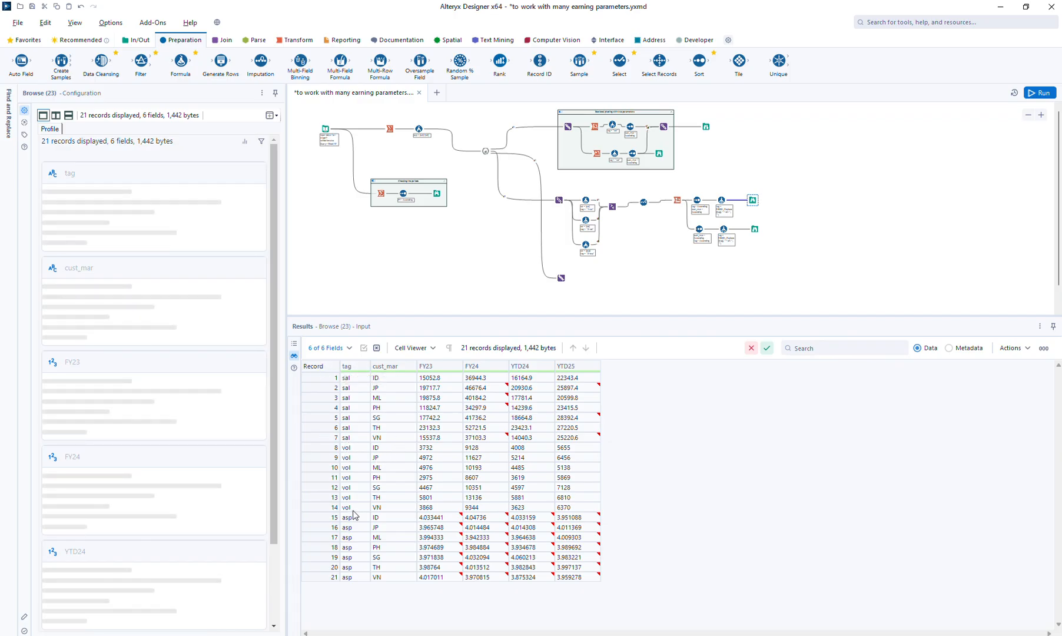
left_click(751, 230)
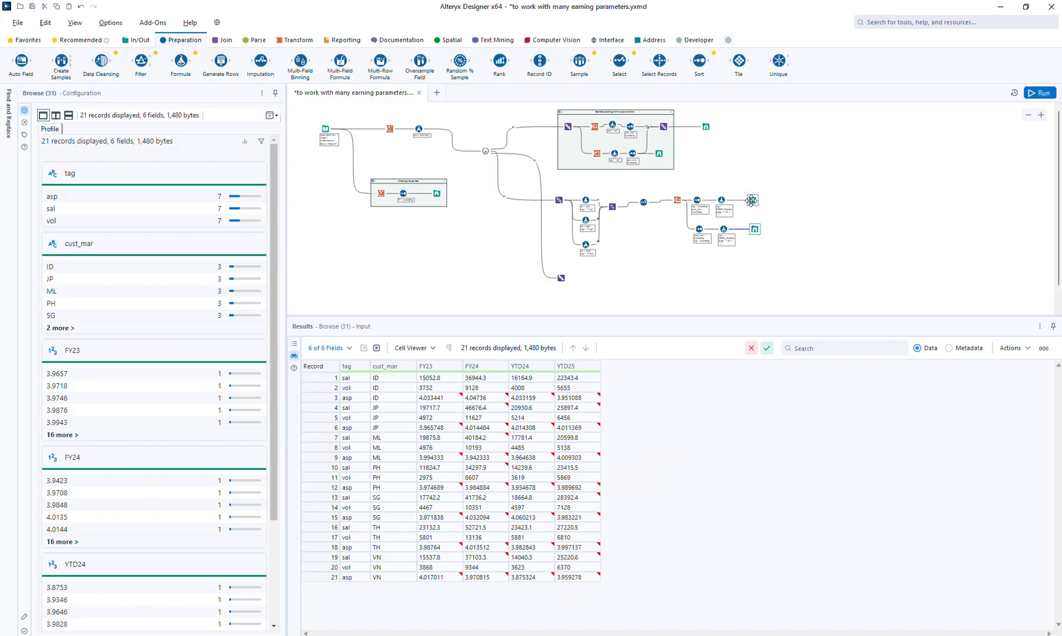
left_click(752, 200)
left_click(752, 225)
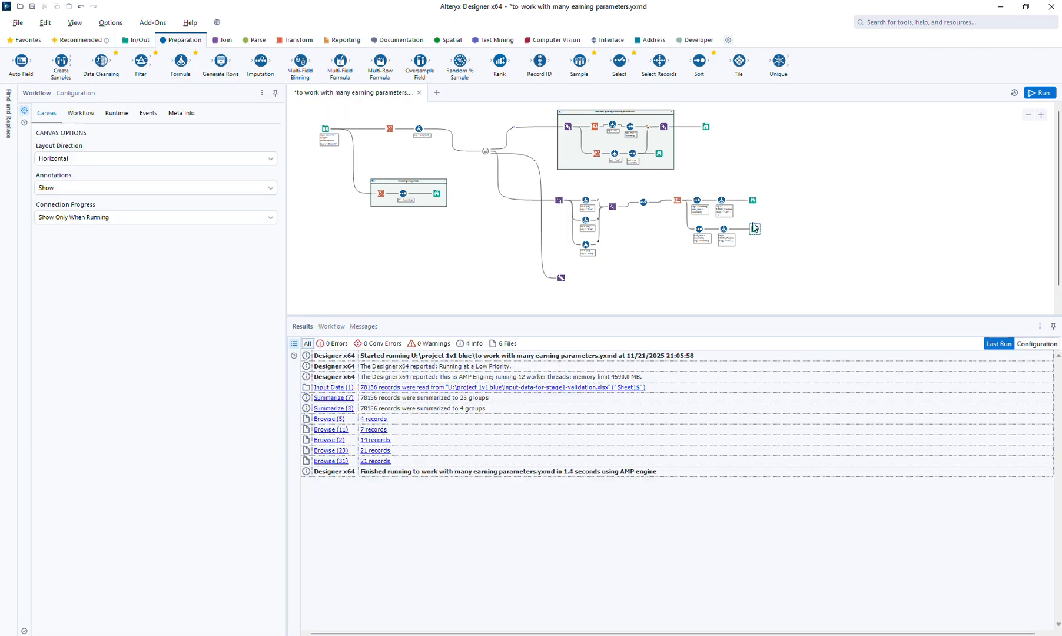
left_click(752, 201)
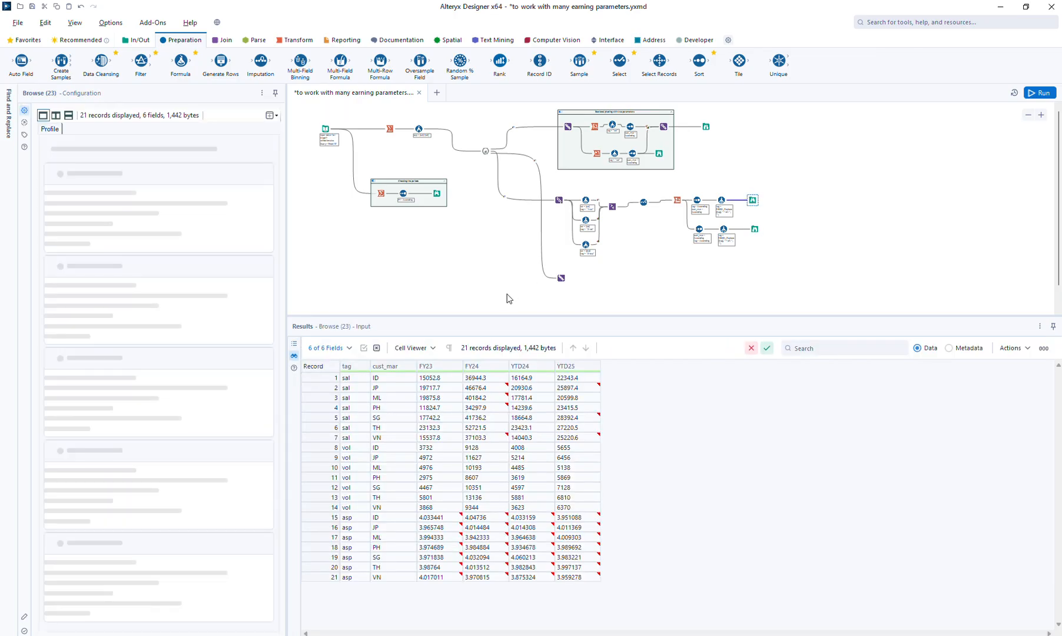
Move the spare Union further down, and compare the tag and FY columns in the Select output with the original Browse
left_click_drag(561, 278, 569, 295)
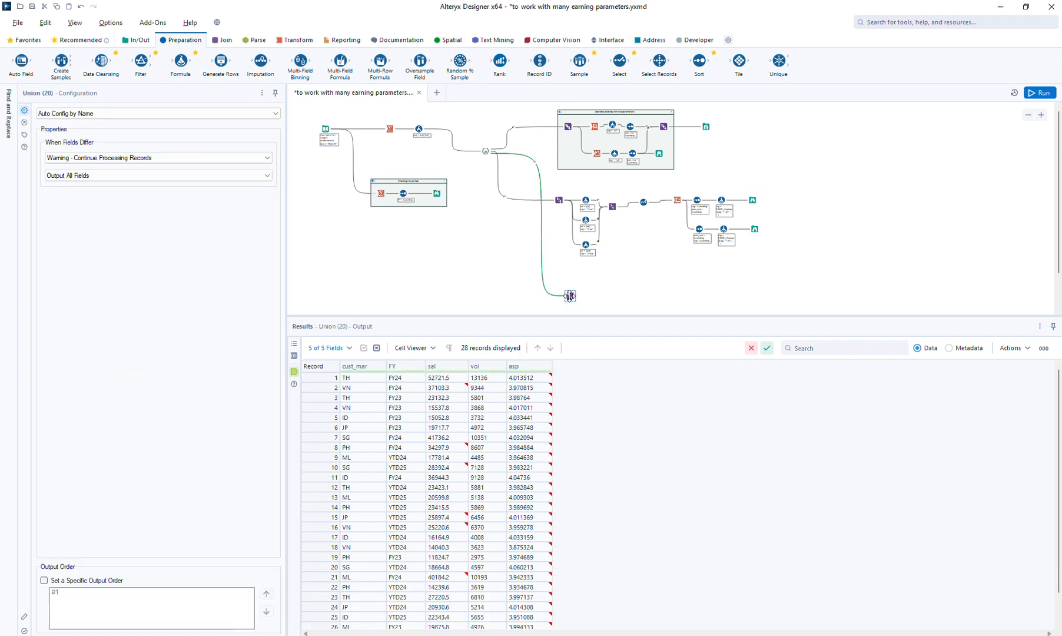
left_click(1026, 115)
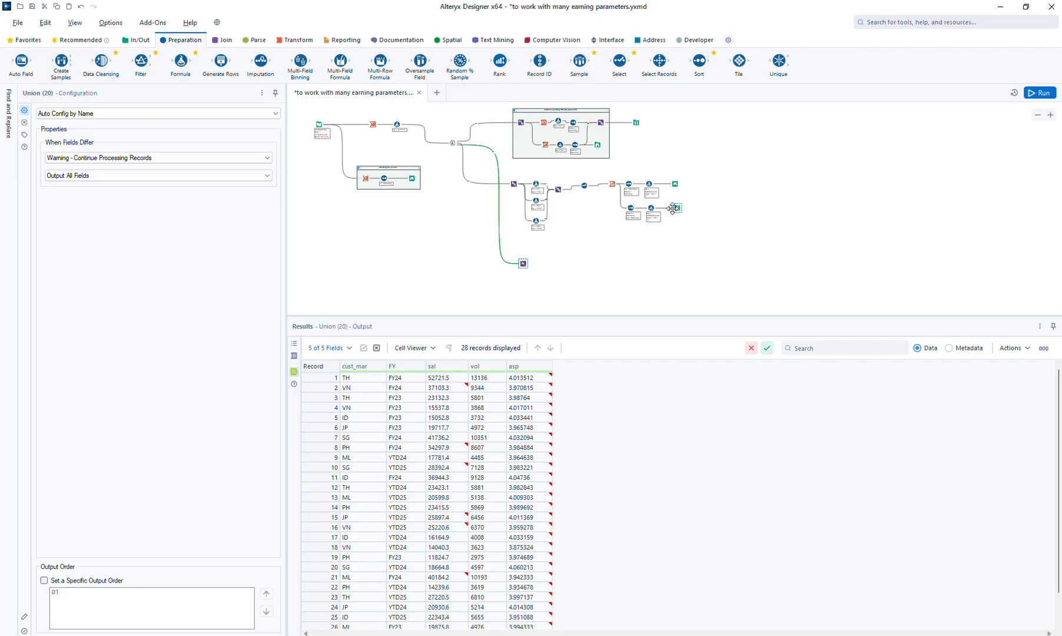
left_click(586, 187)
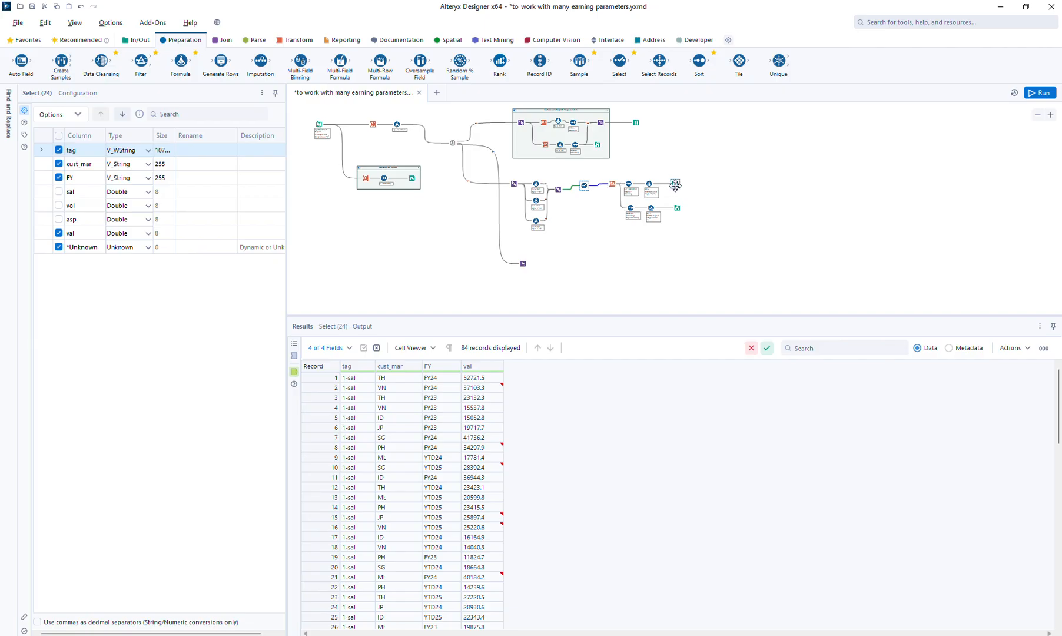
left_click(676, 184)
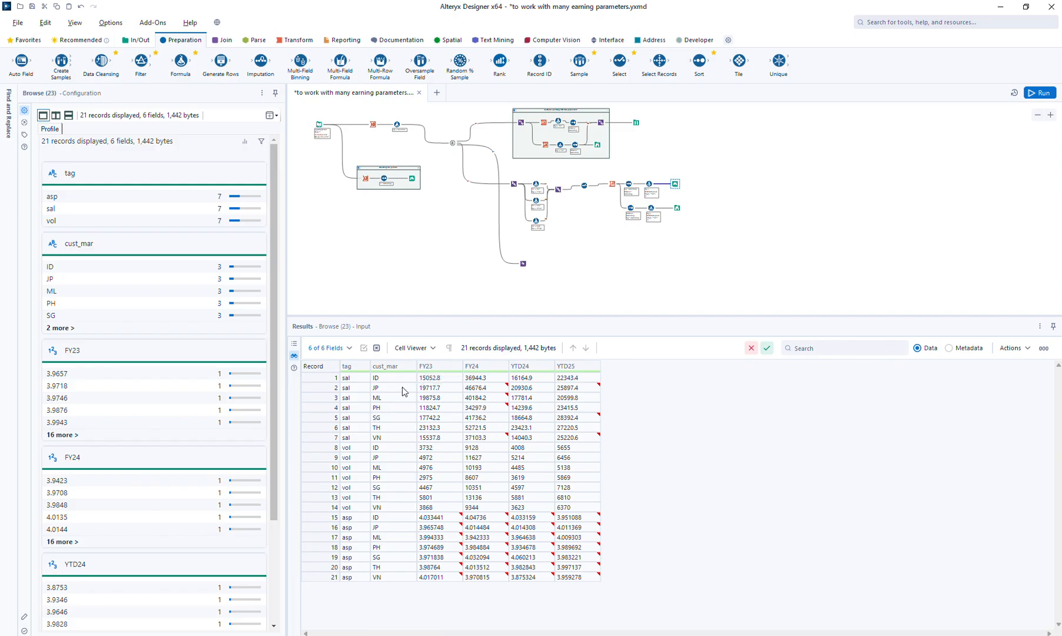
left_click(584, 186)
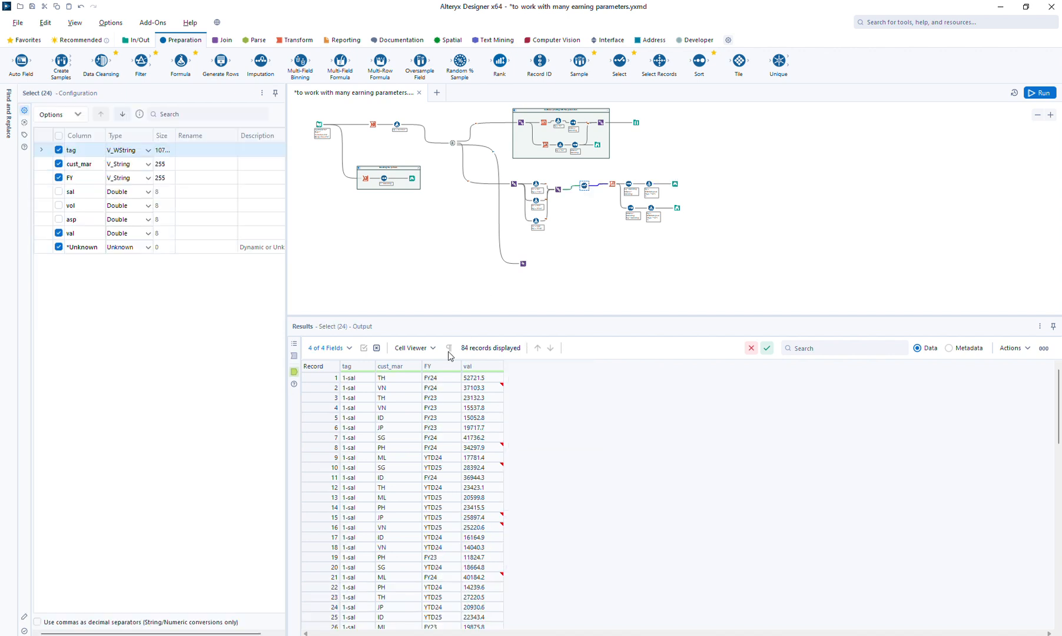
left_click(355, 380)
left_click(433, 379)
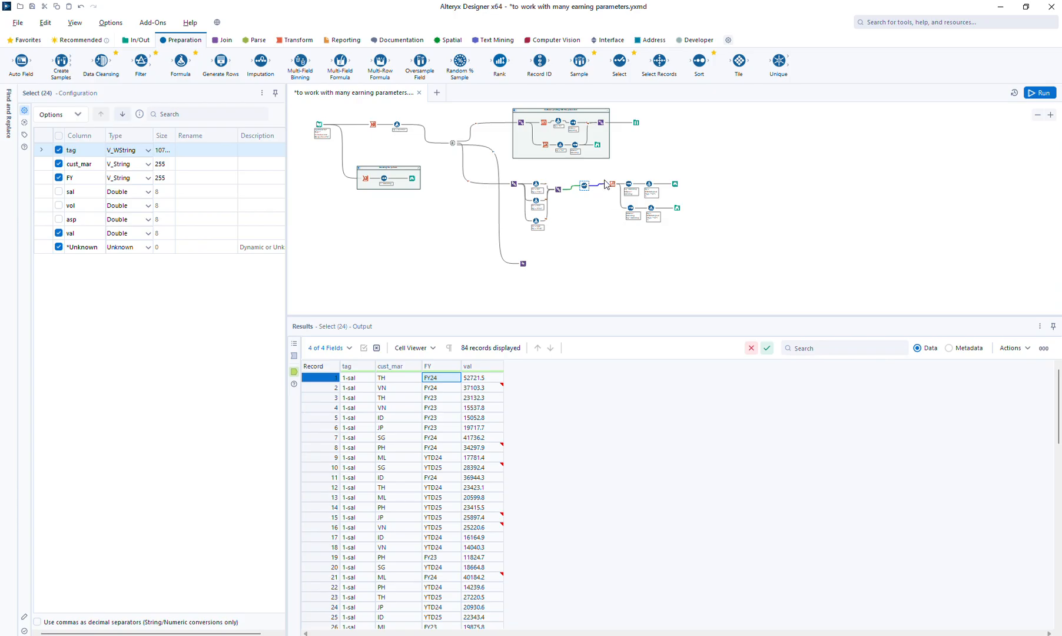
Shift the Cross Tab and its two branches down, and add a Formula tool on a new branch from the Select
left_click_drag(605, 176, 704, 220)
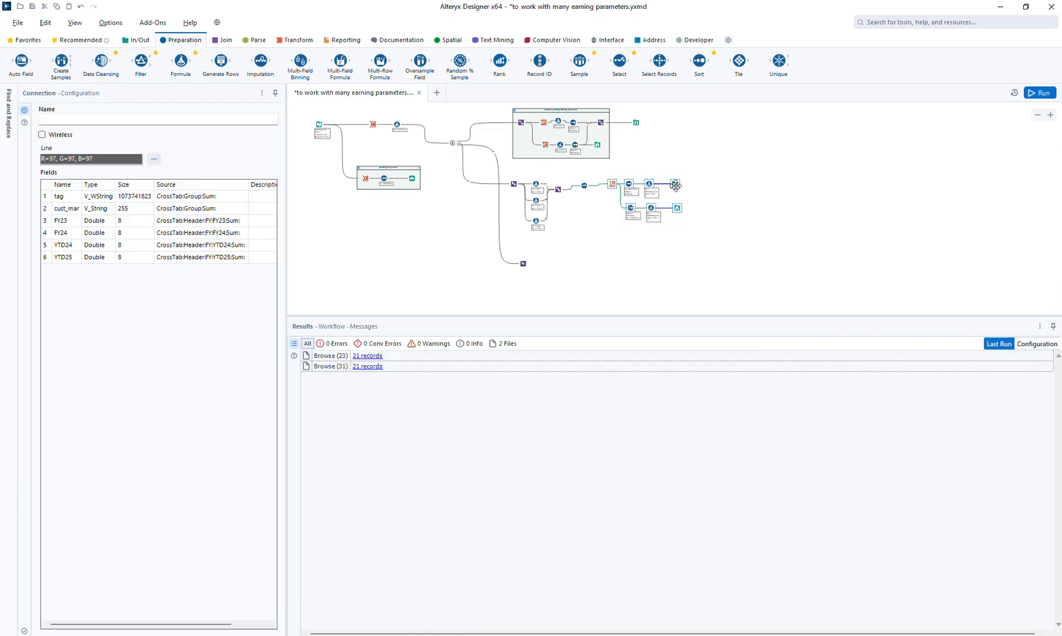
left_click_drag(675, 186, 681, 201)
left_click(647, 171)
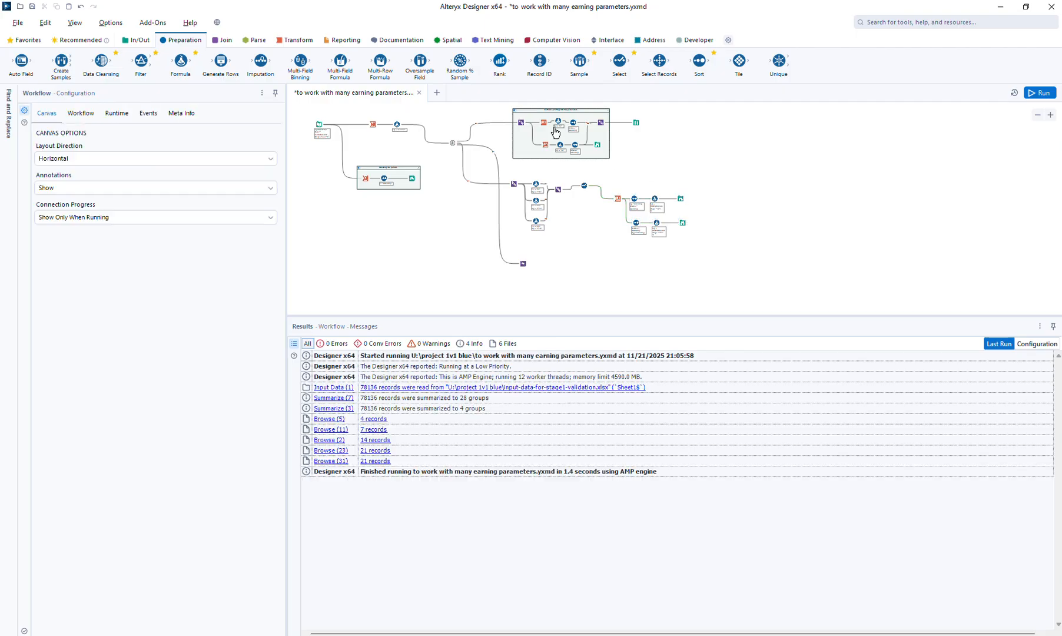
left_click(600, 176)
left_click_drag(600, 176, 600, 176)
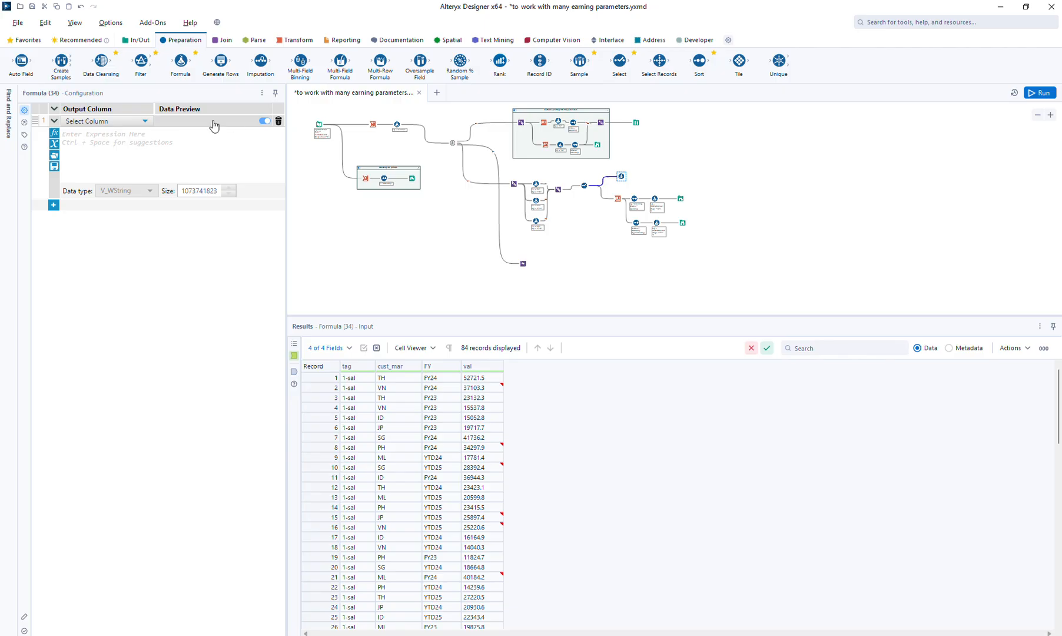
Create the output column tag_FY in the new Formula with the expression [tag] + "_" + [FY]
left_click(111, 124)
left_click(111, 132)
type("tag_FY")
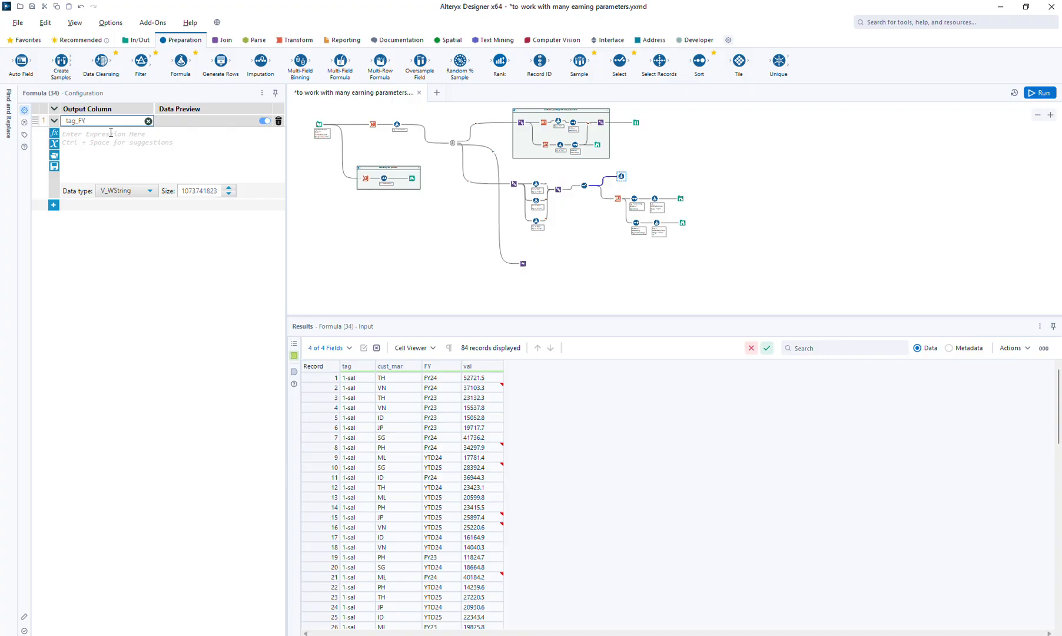
left_click(111, 132)
type("[tag] + \"_")
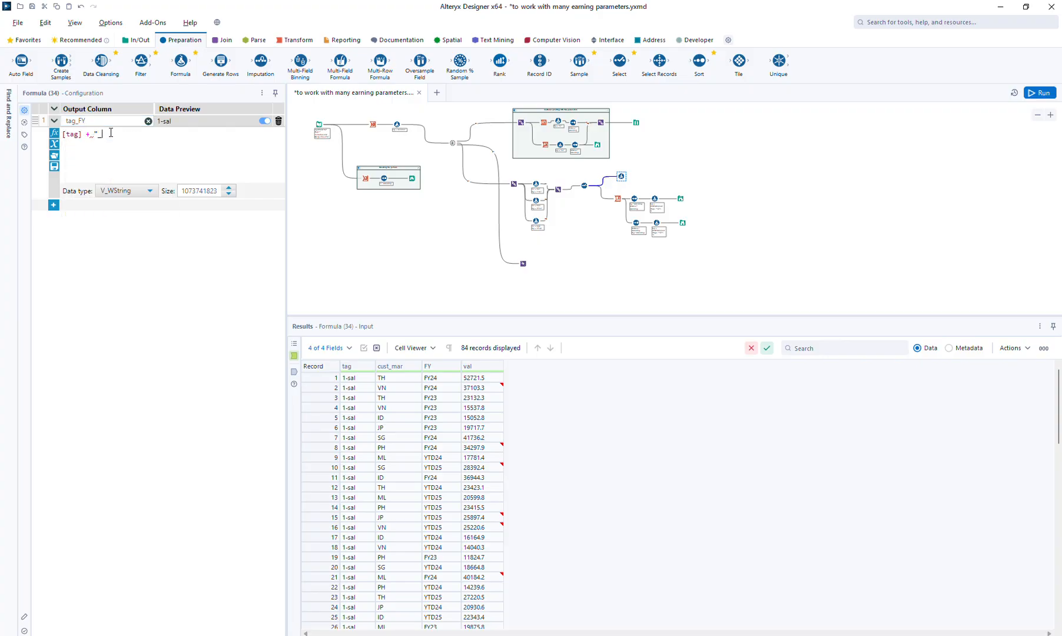
type("\" [FY]")
Add a Cross Tab after the tag_FY Formula, grouped by cust_mar, with tag_FY as headers, val as values and Sum aggregation
left_click(295, 40)
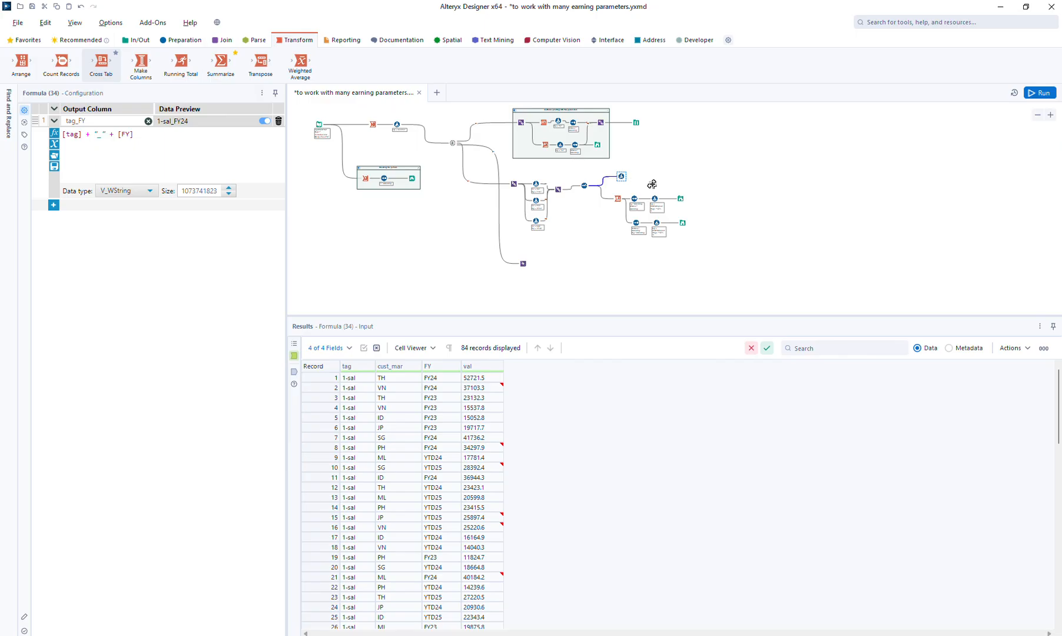
left_click_drag(639, 177, 639, 176)
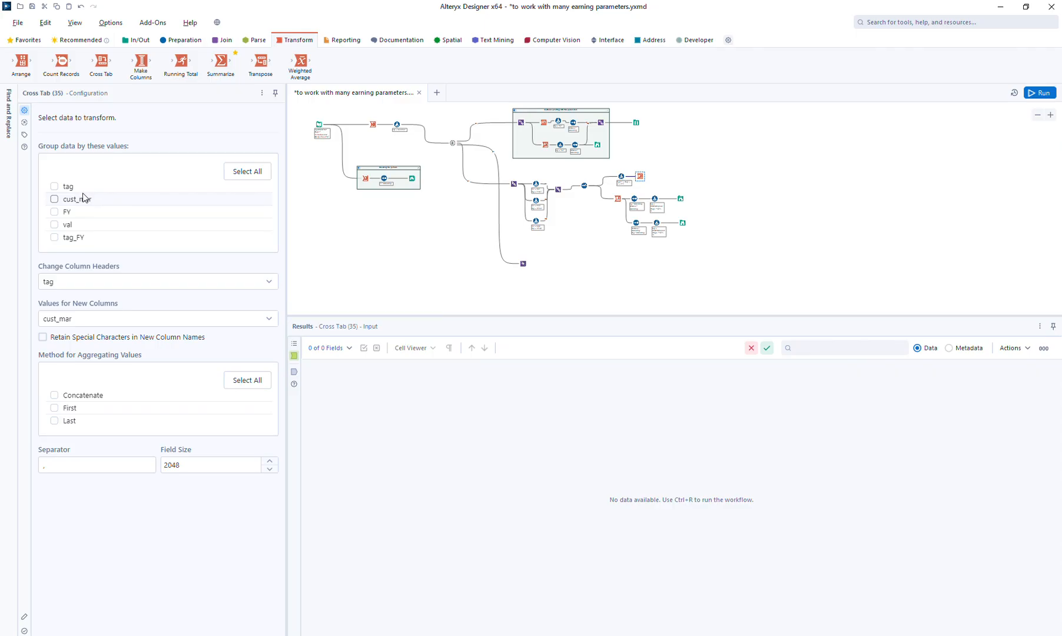
left_click(54, 199)
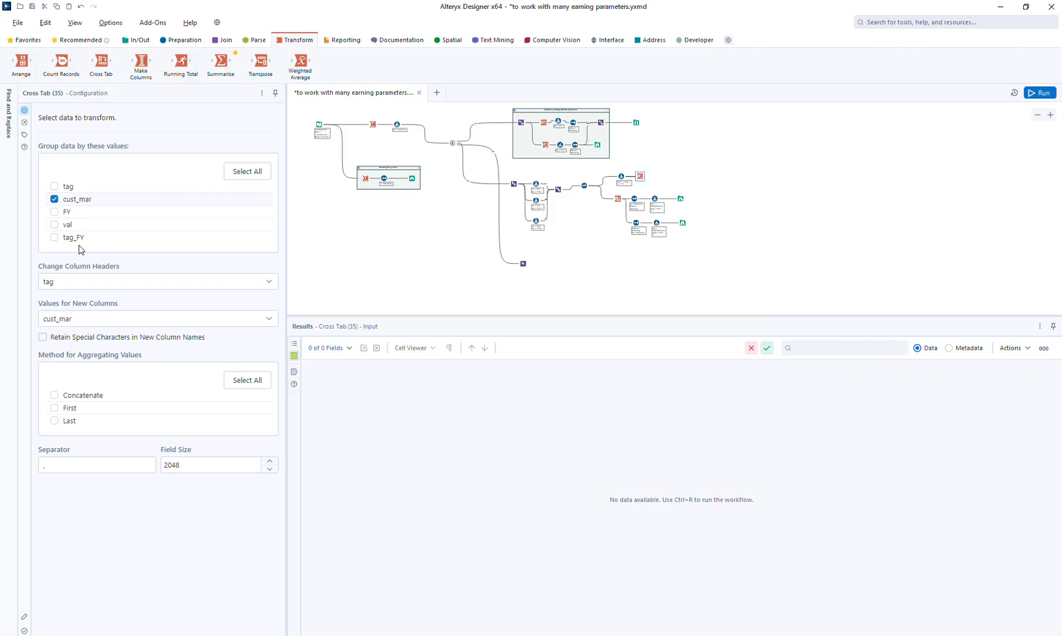
left_click(70, 285)
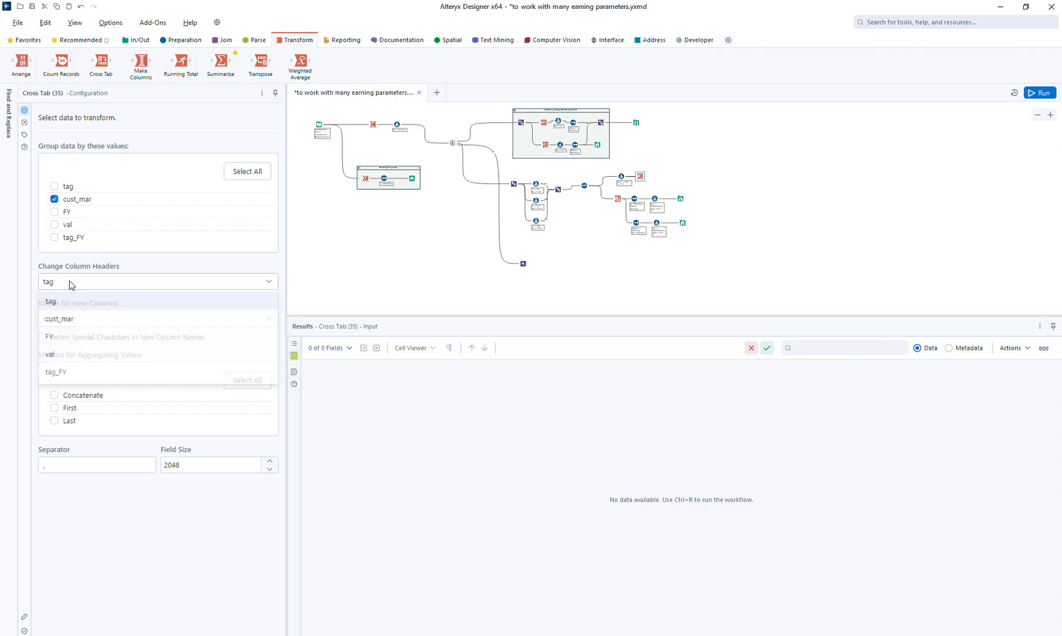
left_click(62, 373)
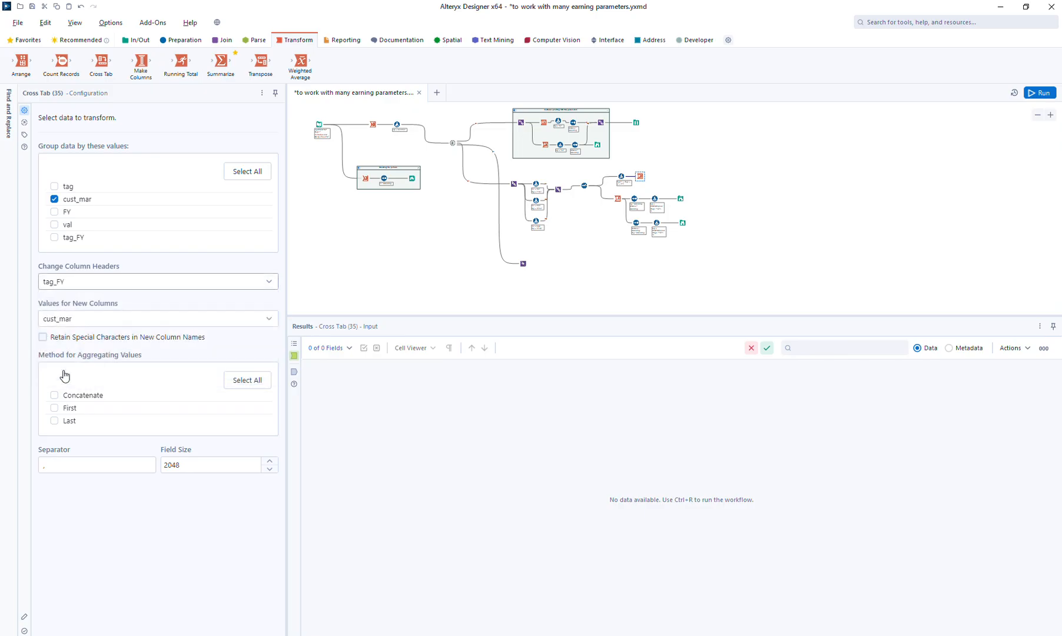
left_click(70, 323)
left_click(65, 390)
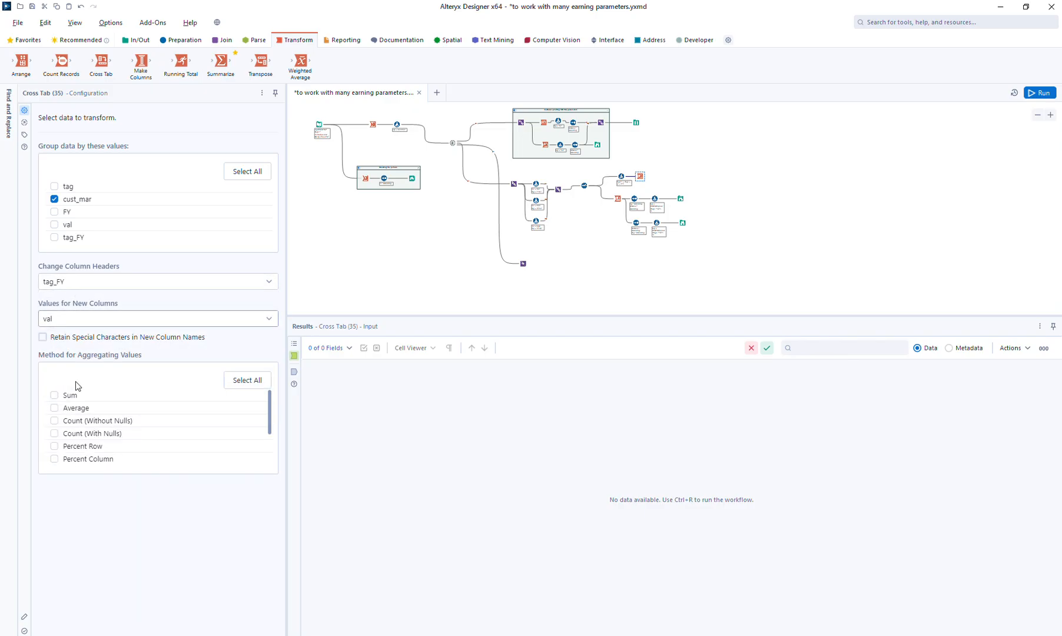
left_click(63, 396)
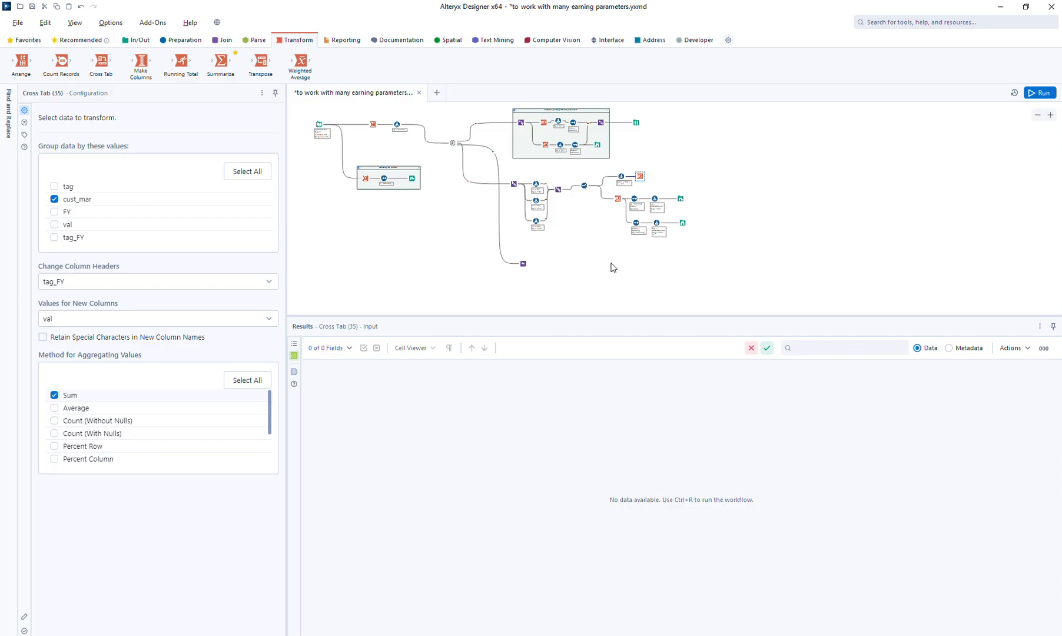
Attach a Browse to the new Cross Tab, run the workflow and view the pivoted output
left_click(642, 179)
key("ctrl+shift+b")
key("ctrl+r")
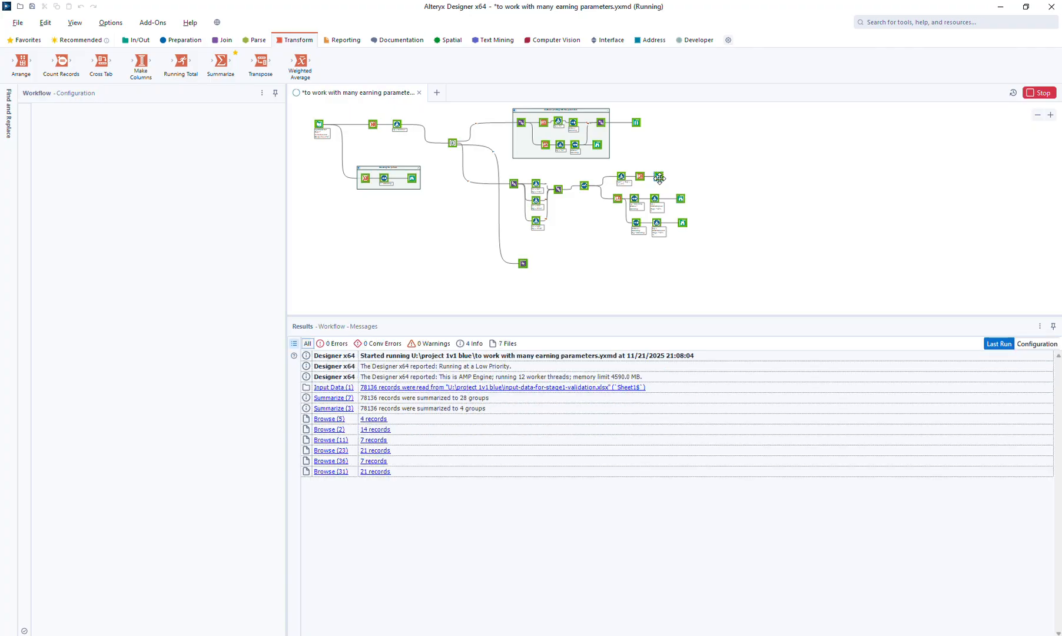
left_click(658, 177)
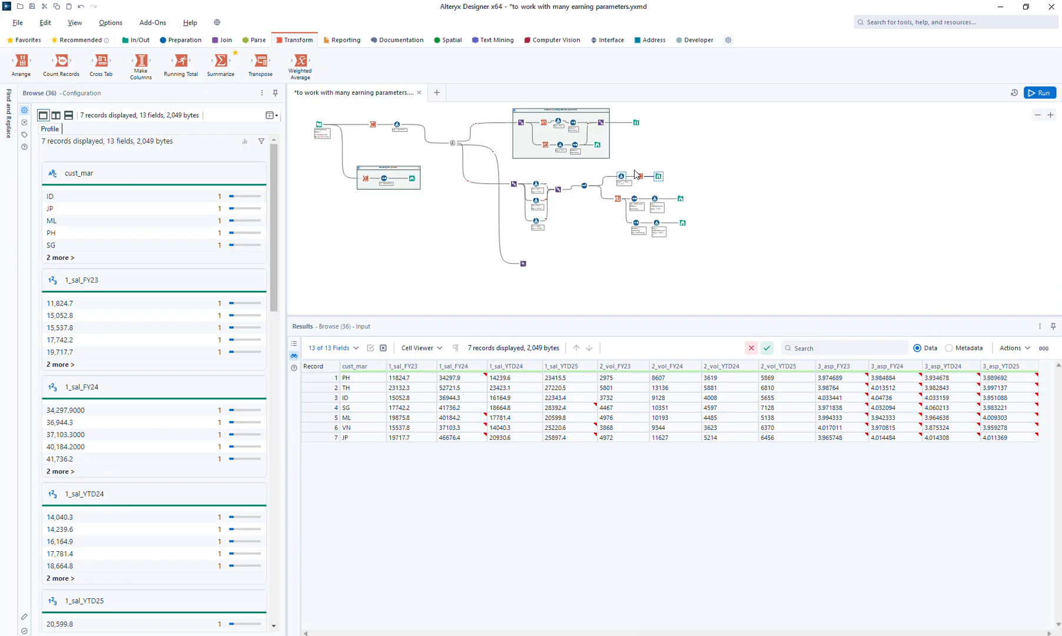
Shift the new Browse aside and insert a Dynamic Rename tool between the Cross Tab and the Browse
left_click_drag(658, 175, 688, 175)
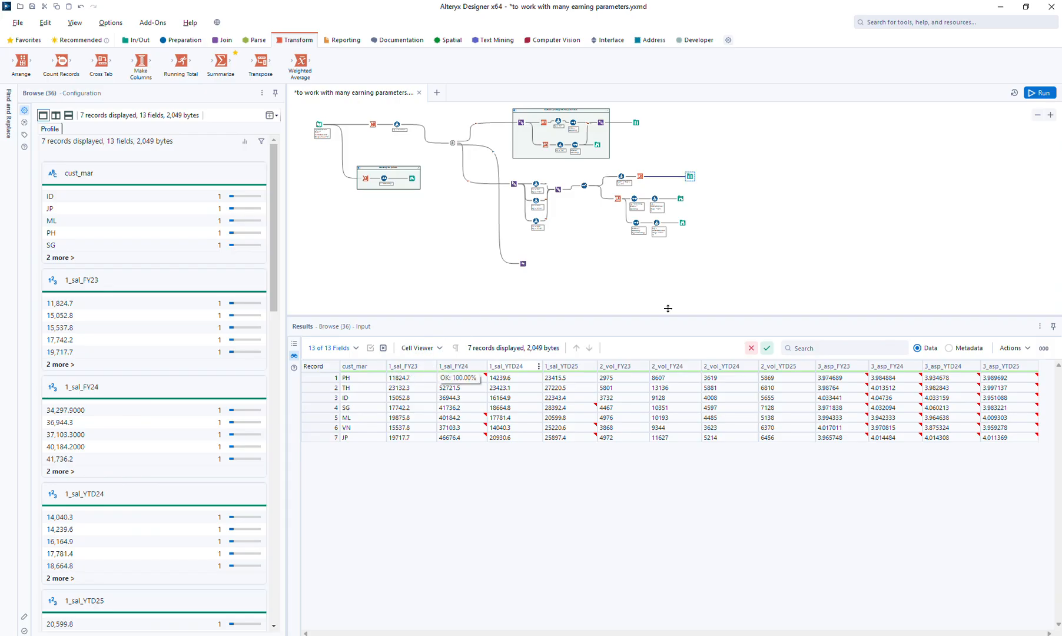
left_click(695, 41)
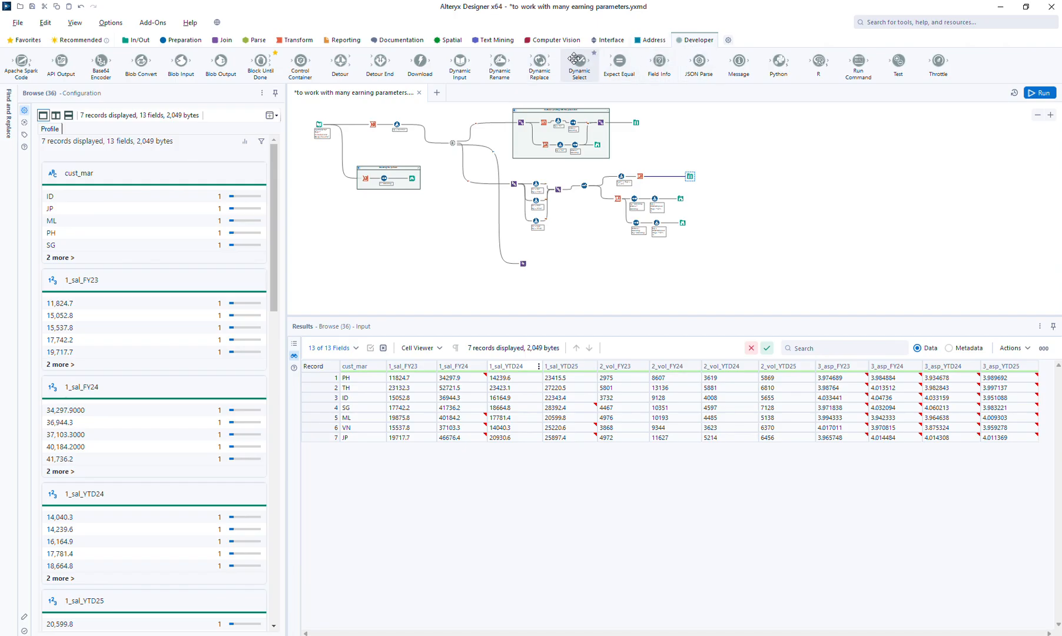
left_click_drag(502, 73, 664, 176)
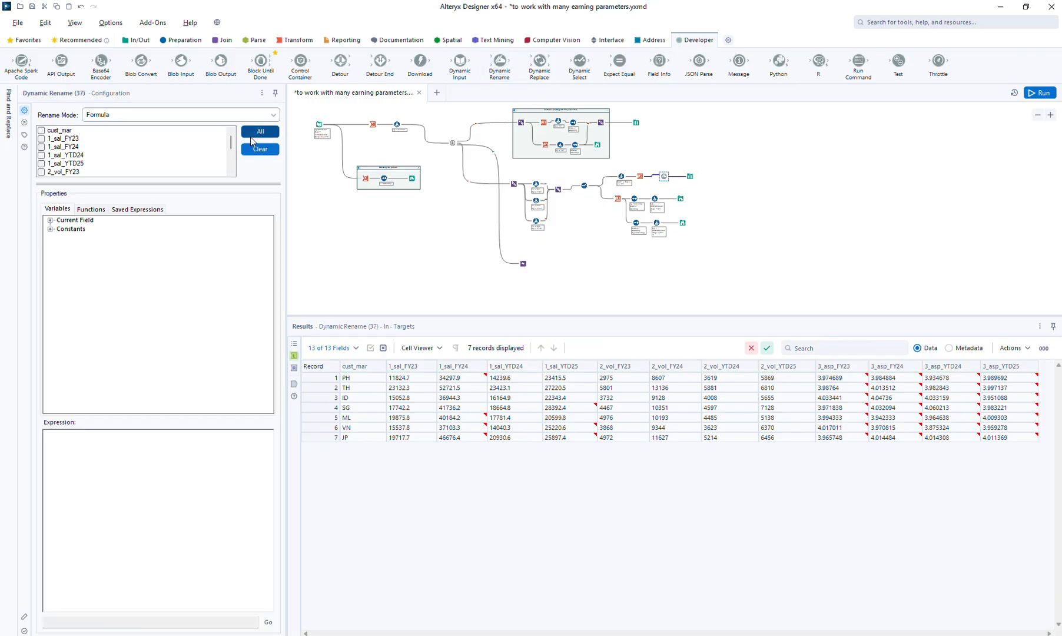
Configure the Dynamic Rename for every field except cust_mar with the expression regex_replace([_CurrentField_], "^\d\-", "")
left_click(256, 133)
left_click(59, 131)
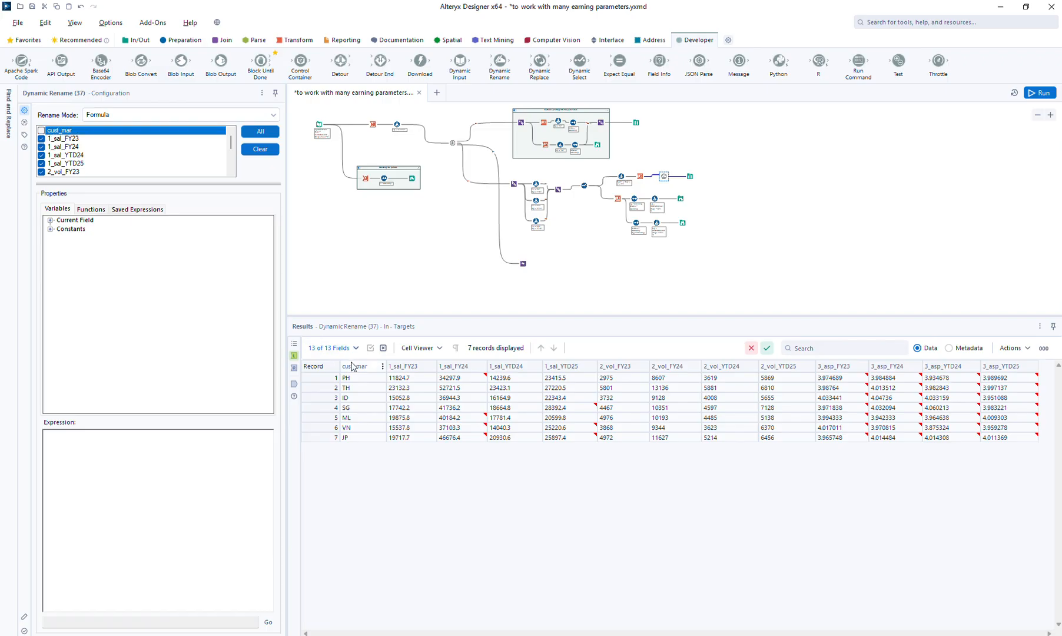
left_click(50, 220)
type("re")
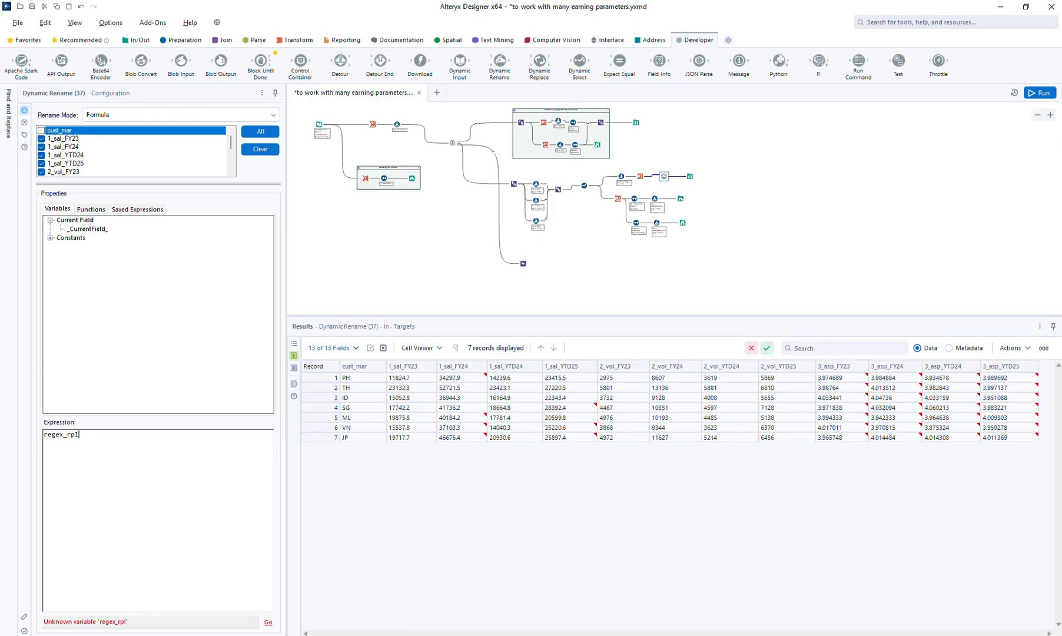
type("gex_replace(")
double_click(94, 229)
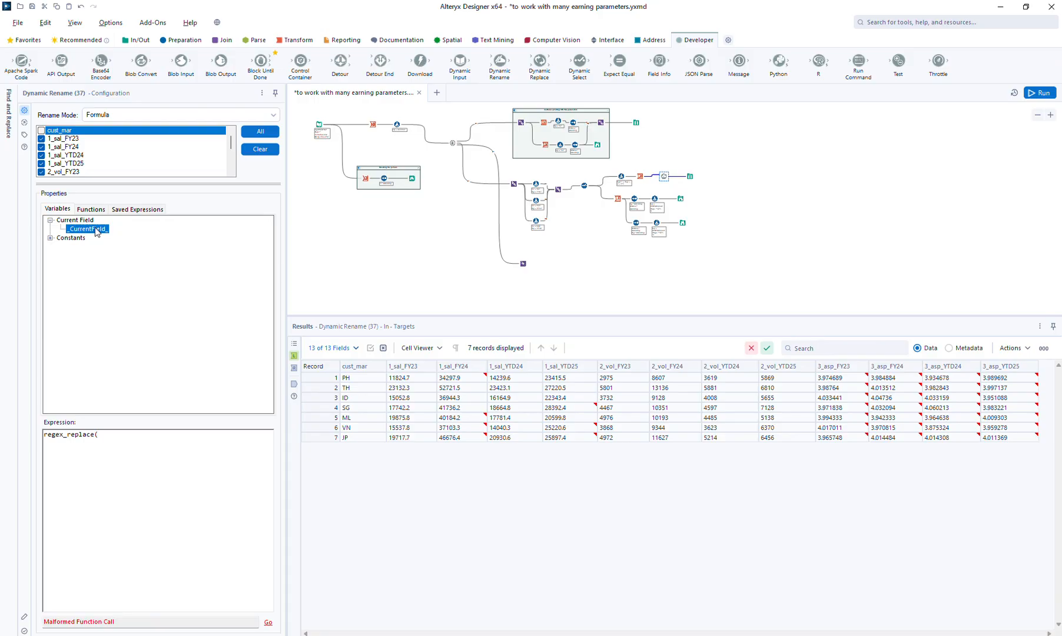
type(", \"^\\d\\")
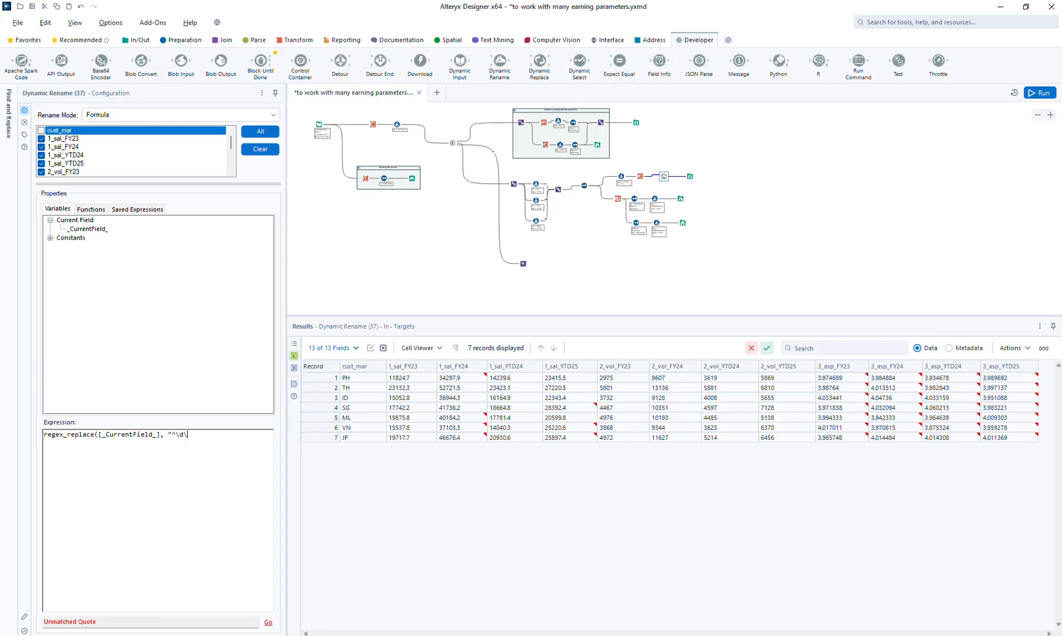
type("-\", \"\")")
Run the workflow and check the renamed fields in the Browse and in the Dynamic Rename's output
left_click(1043, 94)
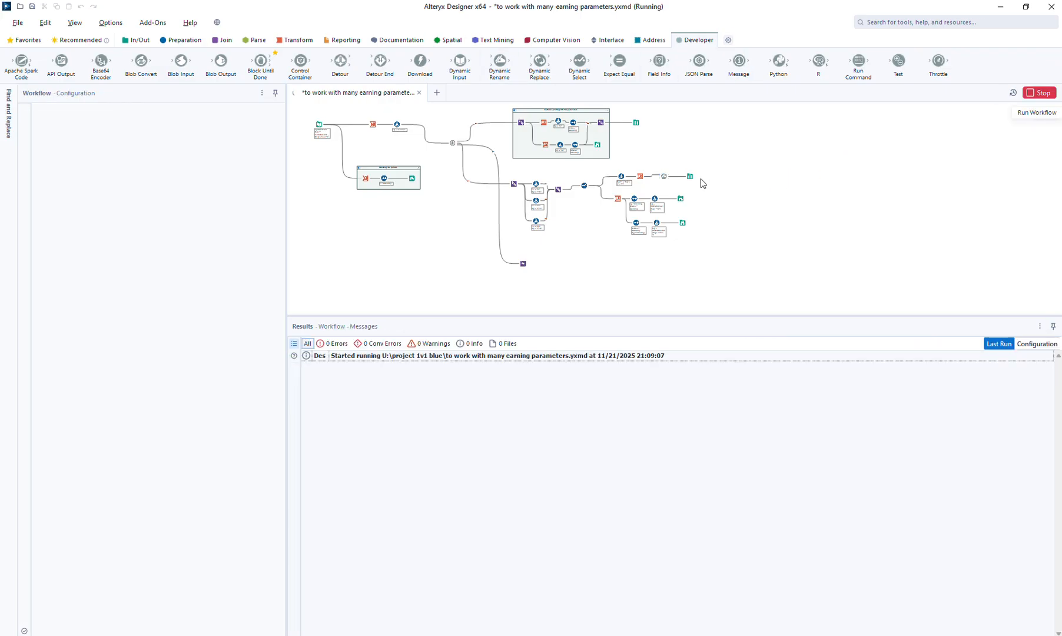
left_click(691, 177)
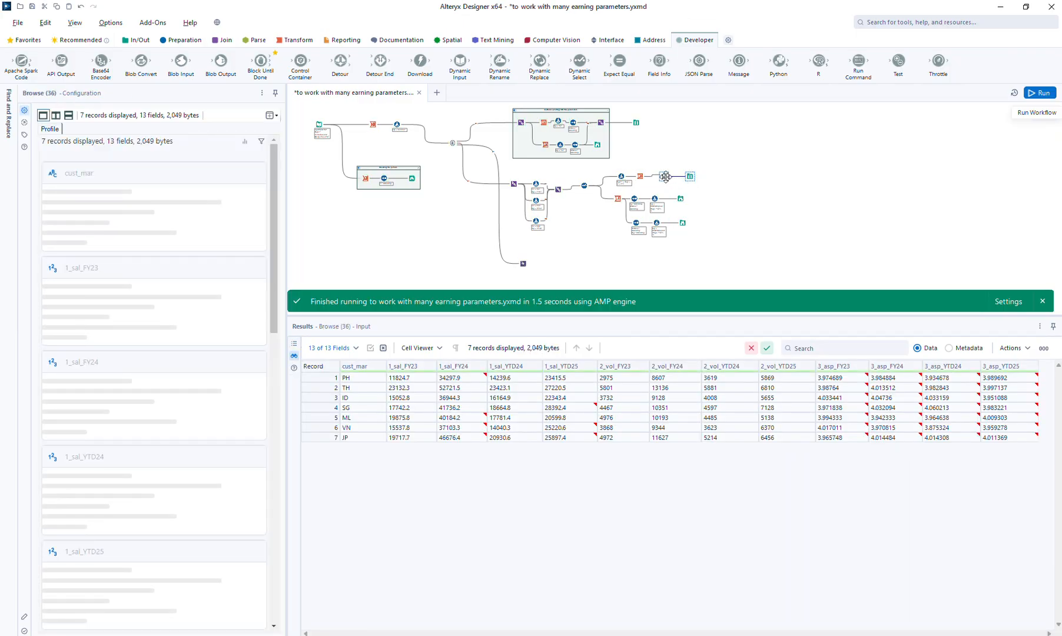
left_click(665, 176)
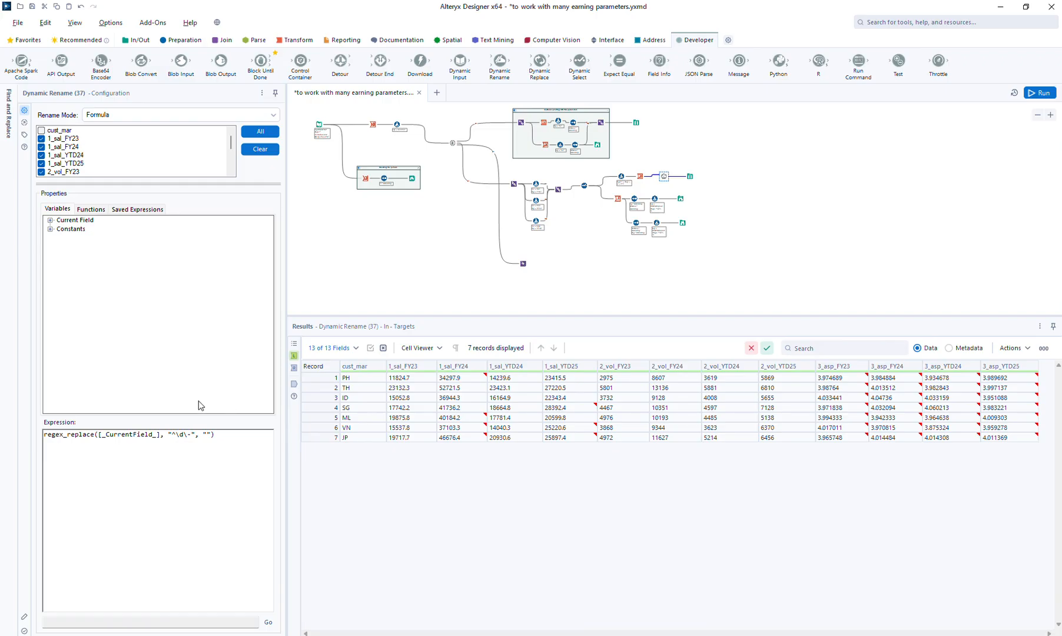
left_click(51, 221)
left_click(294, 385)
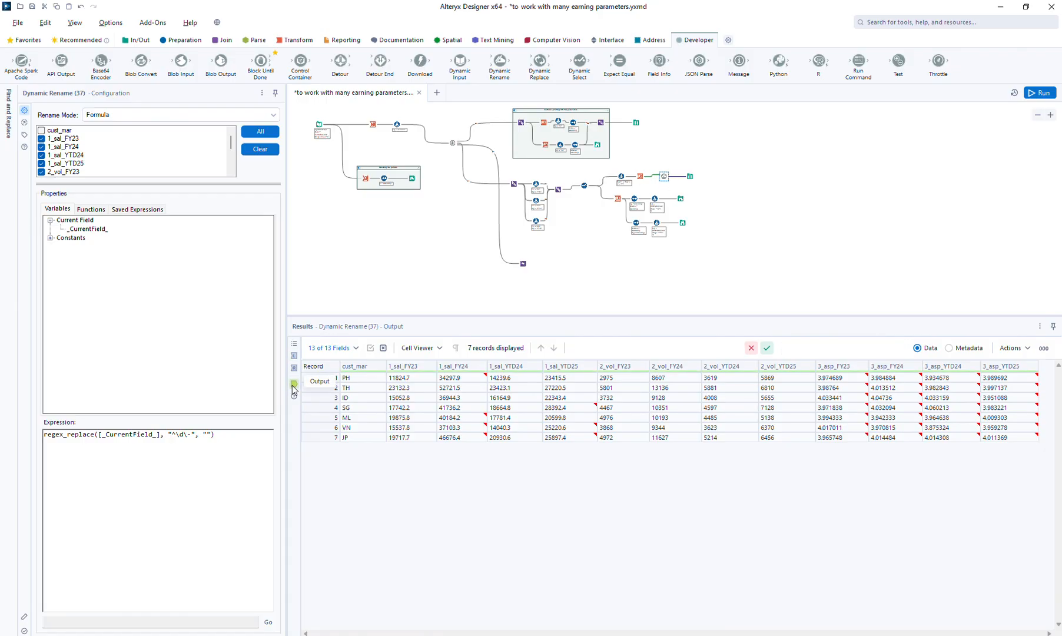
Correct the Dynamic Rename's regex pattern to "^\d_", rerun the workflow and view the Browse after it
left_click(194, 490)
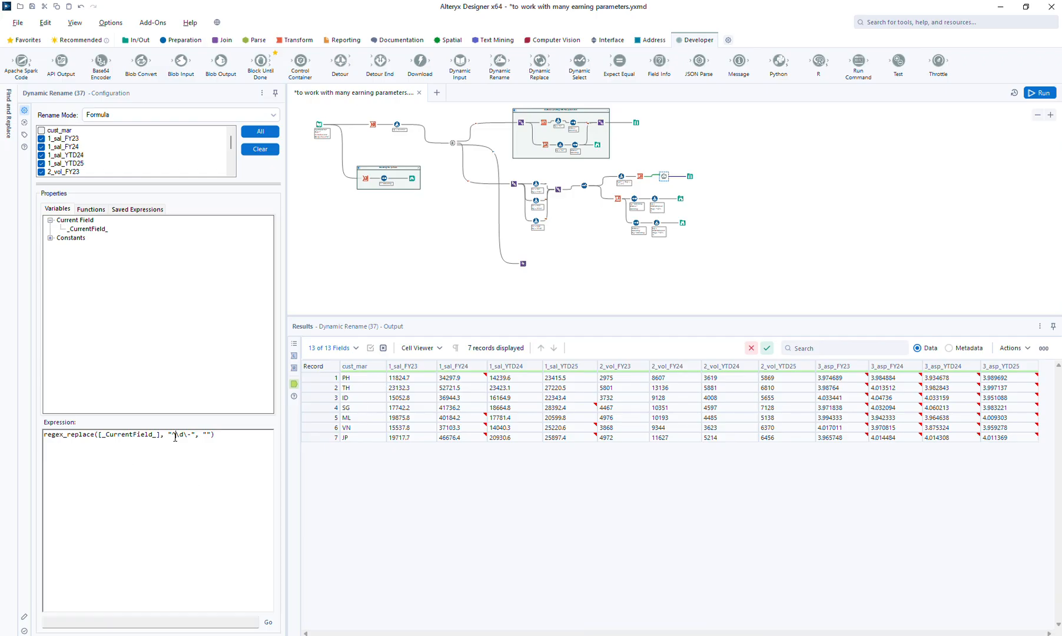
key("BackSpace")
type("^")
left_click(1040, 93)
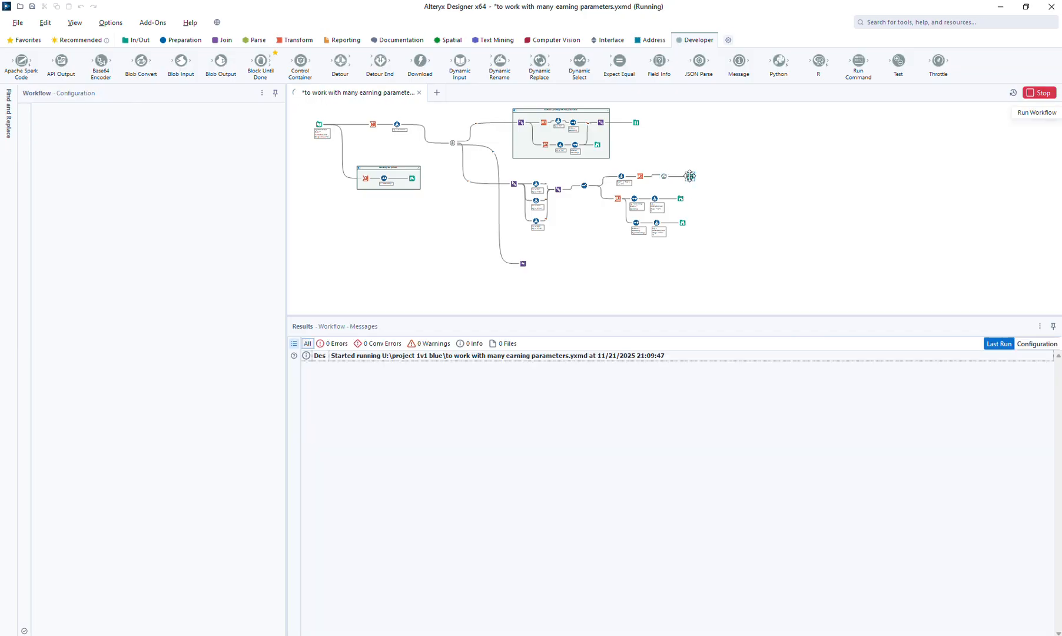
left_click(688, 175)
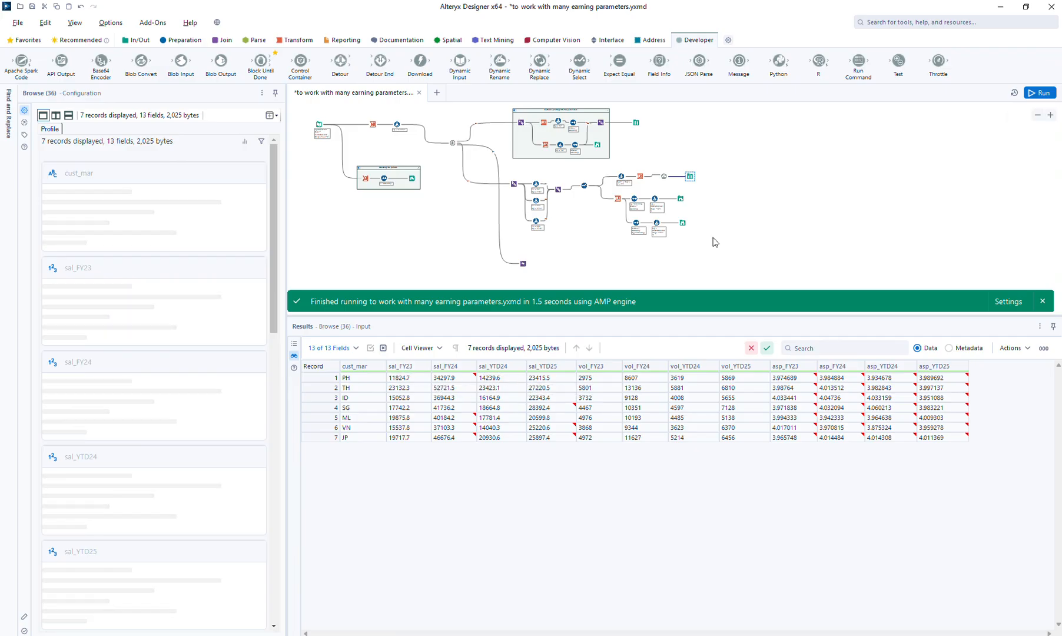
Compare the Dynamic Rename's input and output field names, and the row-layout Browse with the column-layout Browse
left_click(664, 176)
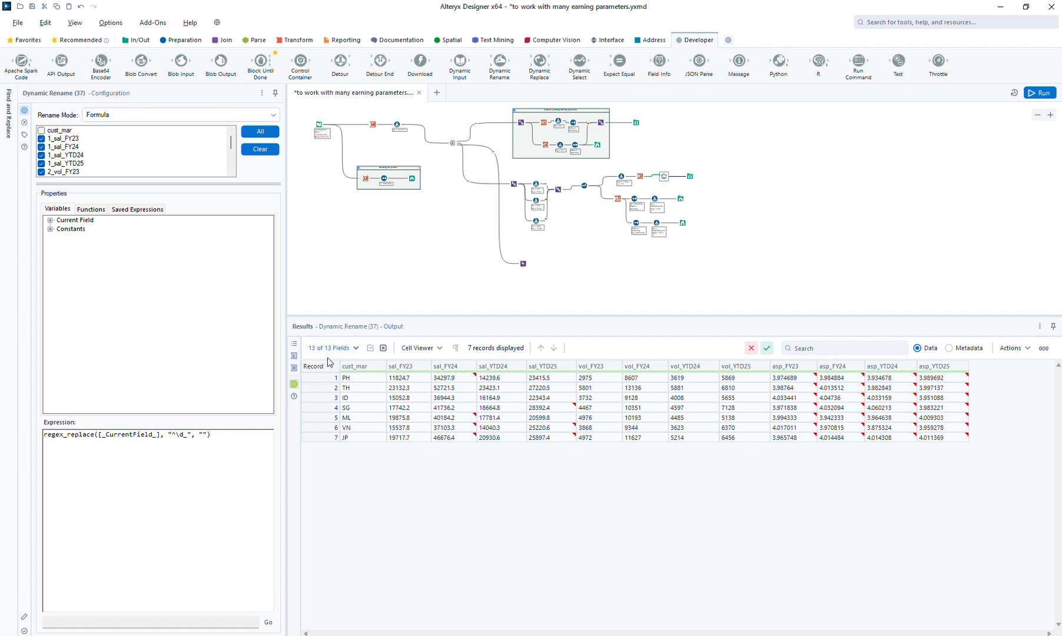
left_click(296, 358)
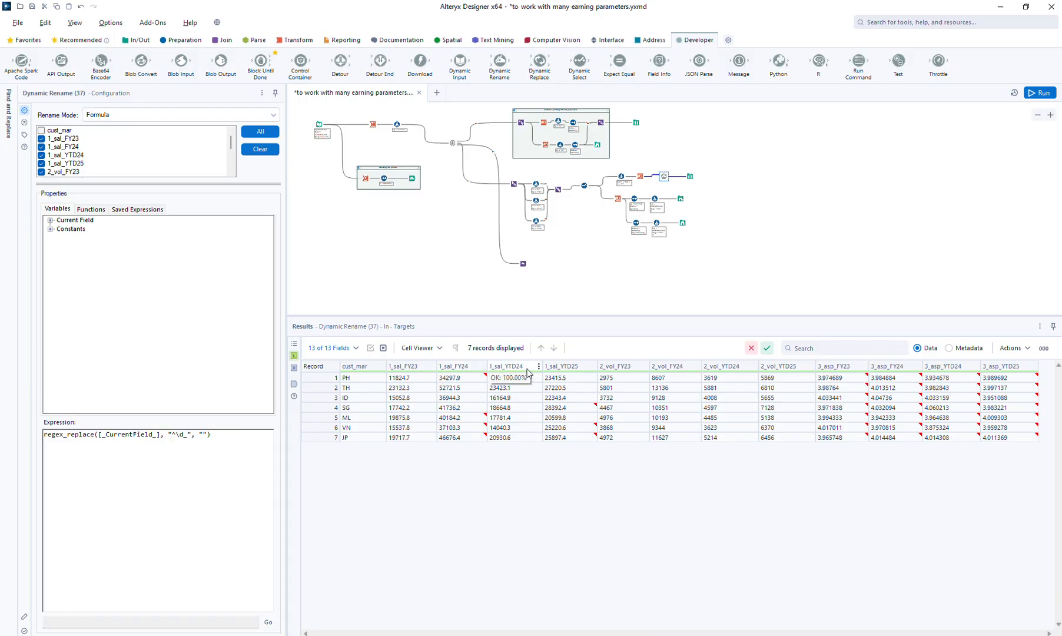
left_click(294, 383)
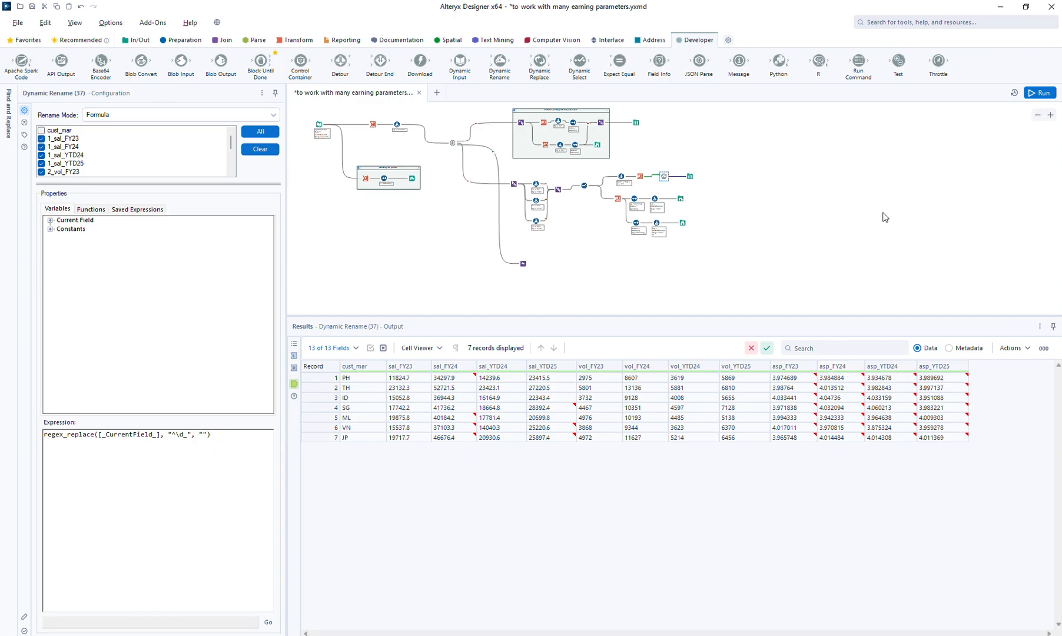
left_click(680, 199)
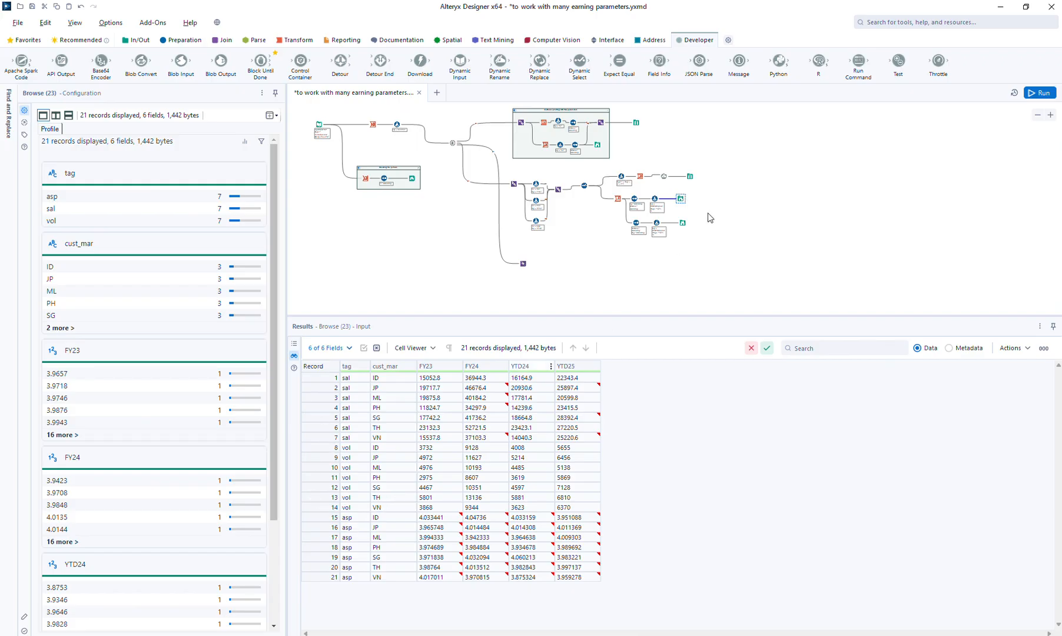
left_click(690, 176)
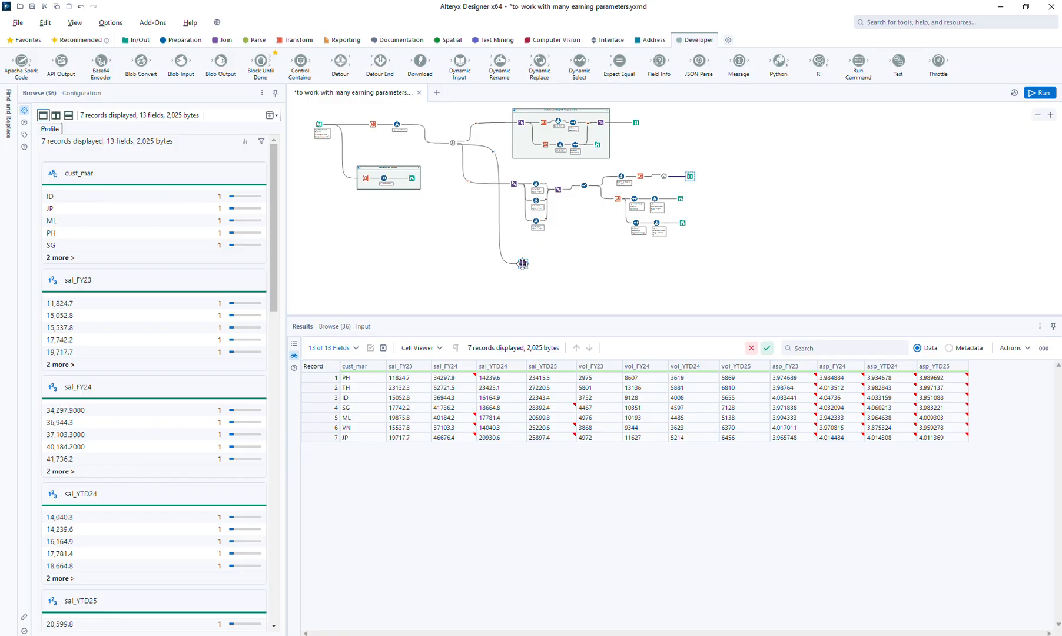
Shift the lowest Union down slightly and group the two upper Unions and three tagging Formulas in a new container
left_click_drag(522, 264, 517, 270)
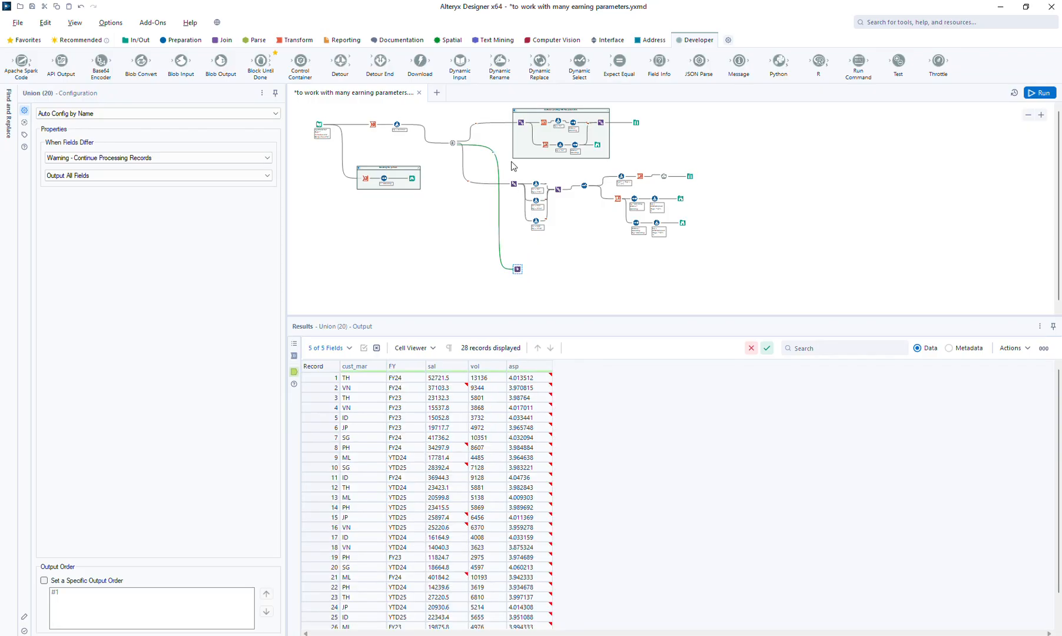
left_click_drag(509, 170, 568, 226)
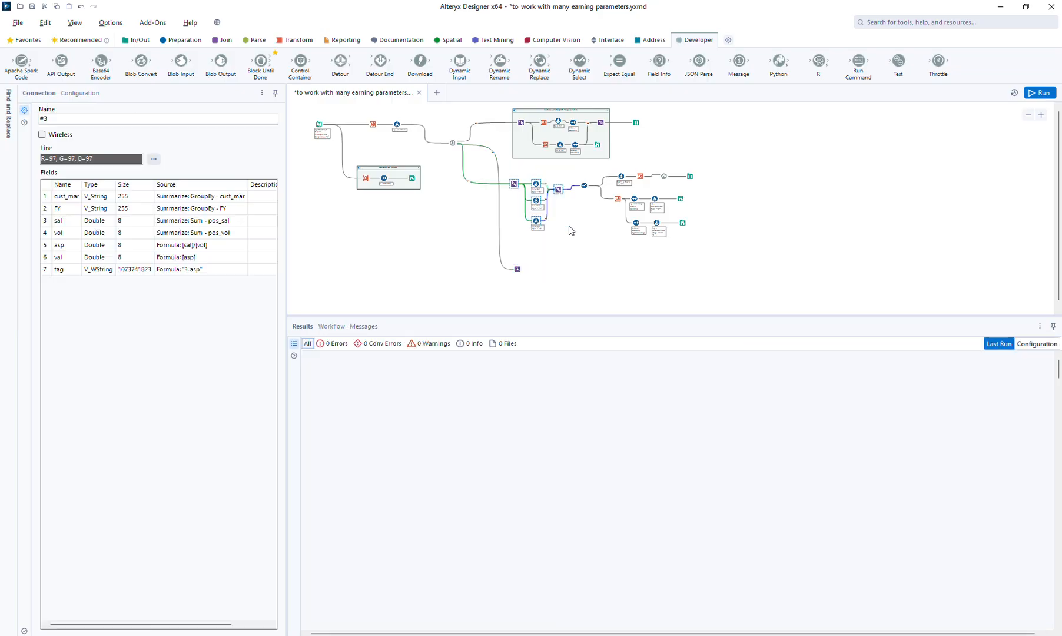
right_click(557, 189)
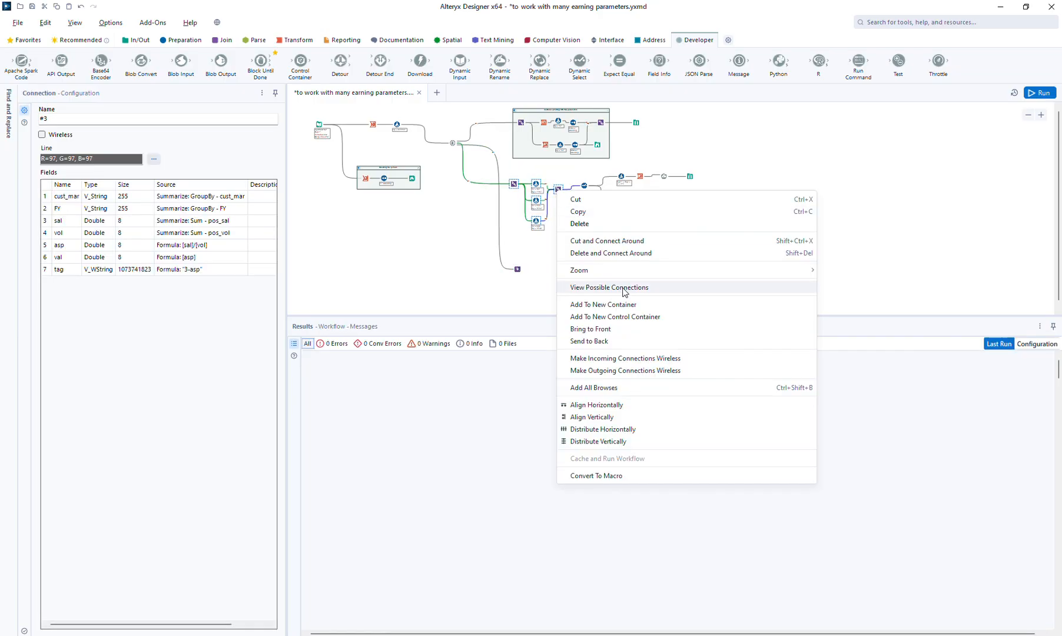
left_click(631, 304)
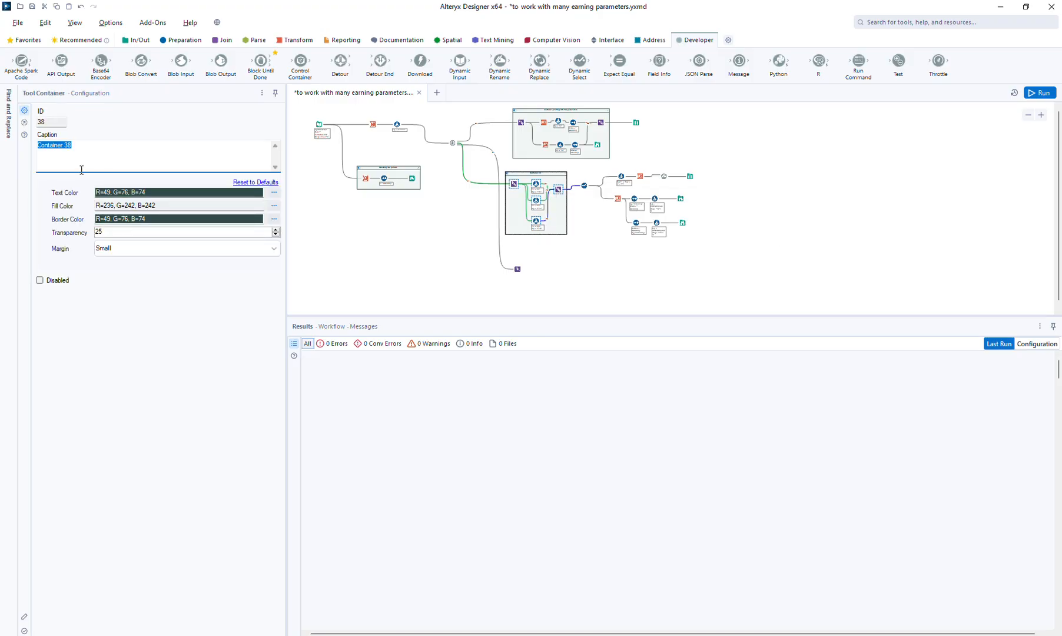
Caption the new container "To use the common value/tagging columns for all parameters"
type("To")
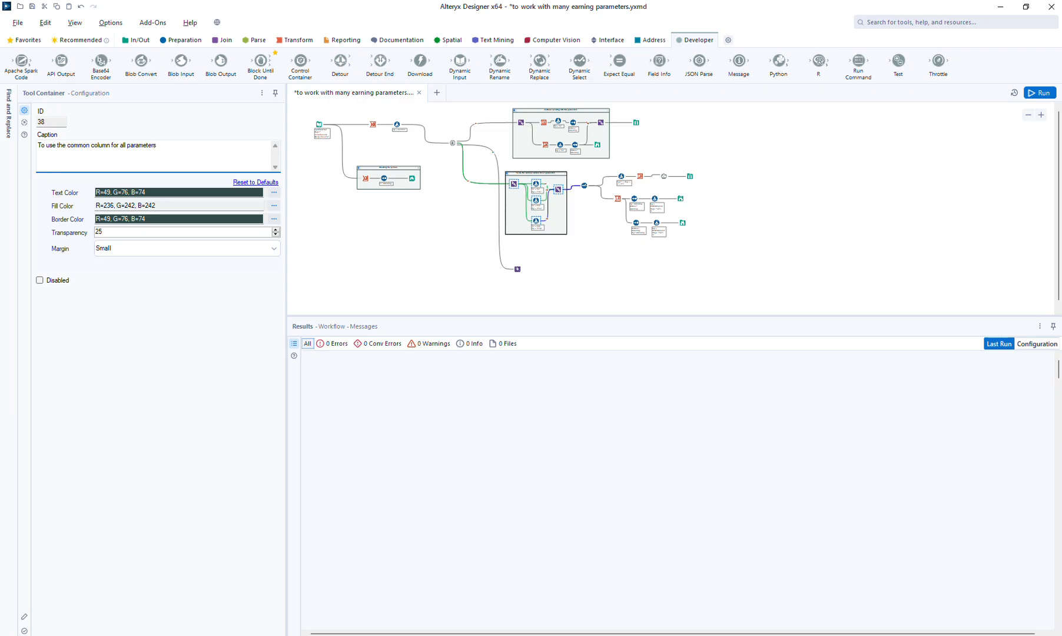
double_click(106, 144)
key("BackSpace")
type("value/tagging columns")
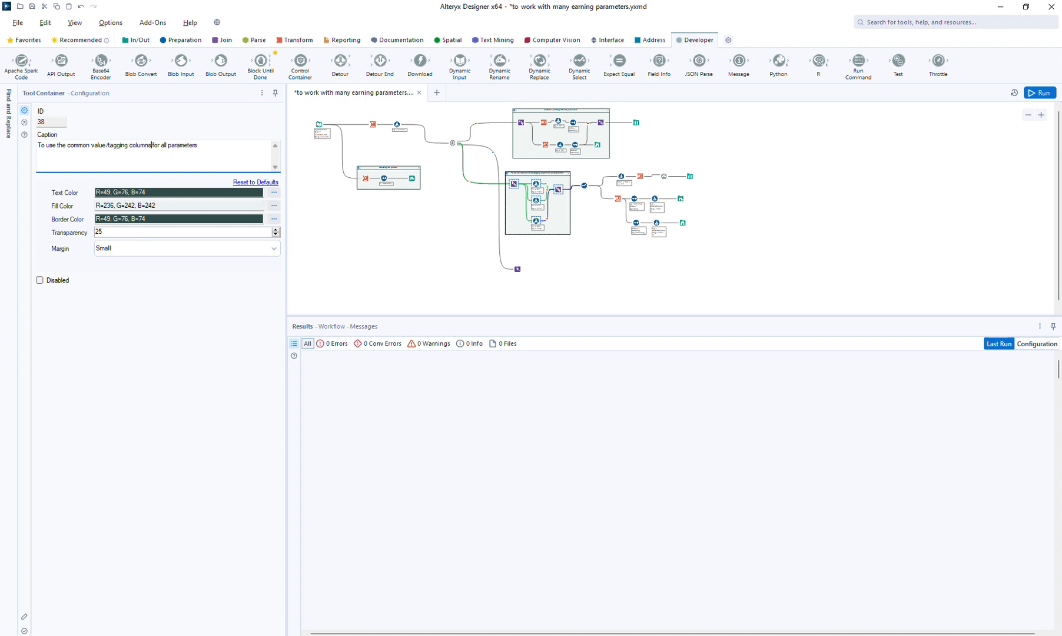
Add a Transpose after the lowest Union with key columns cust_mar and FY and data columns sal, vol and asp, excluding dynamic or unknown columns
left_click(539, 190)
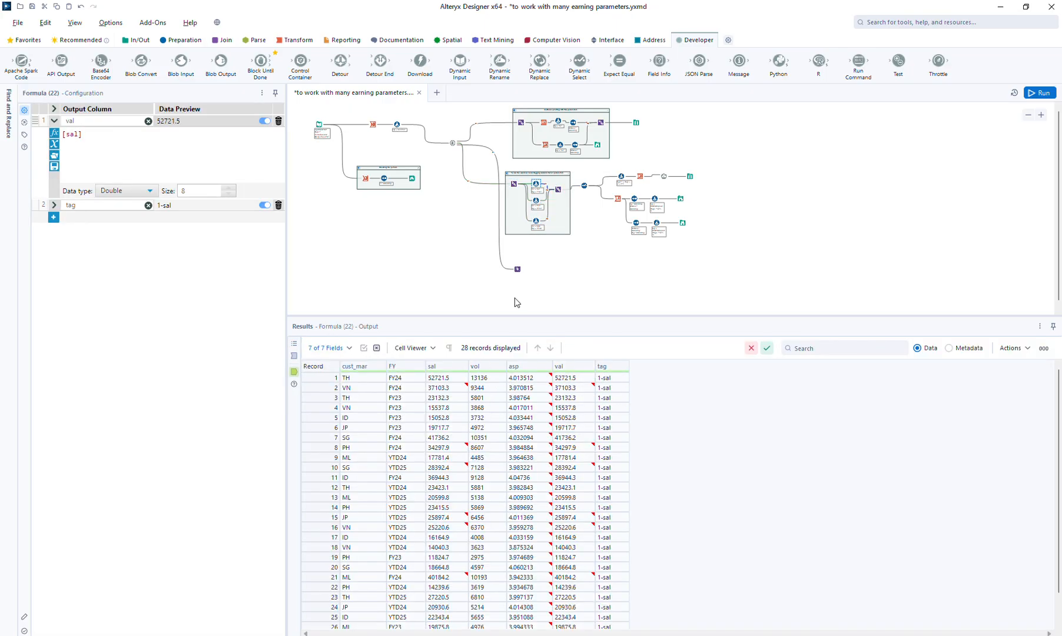
left_click(517, 268)
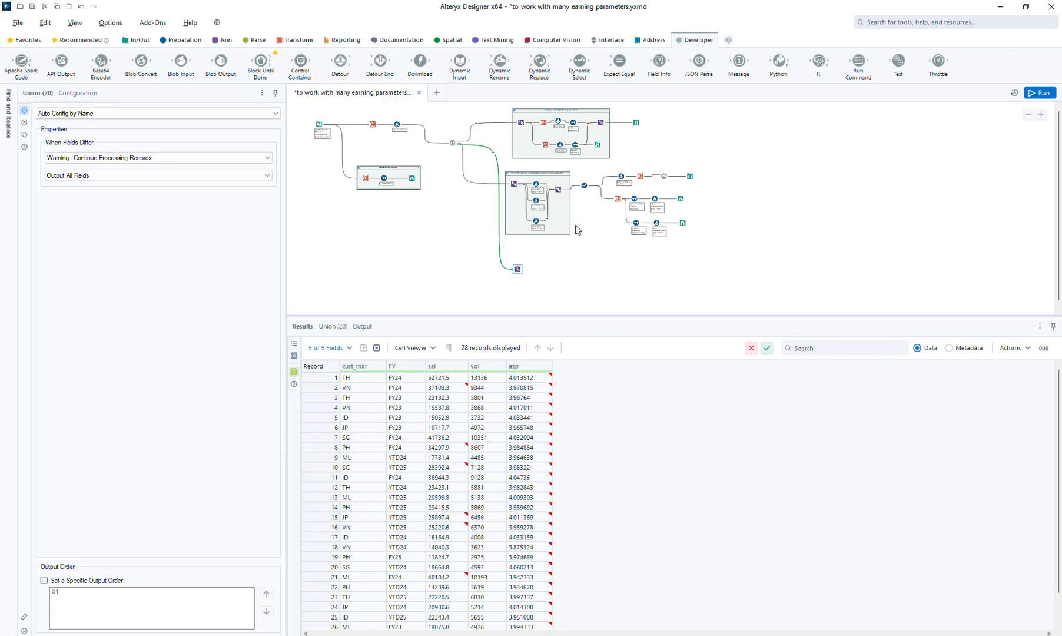
left_click(283, 40)
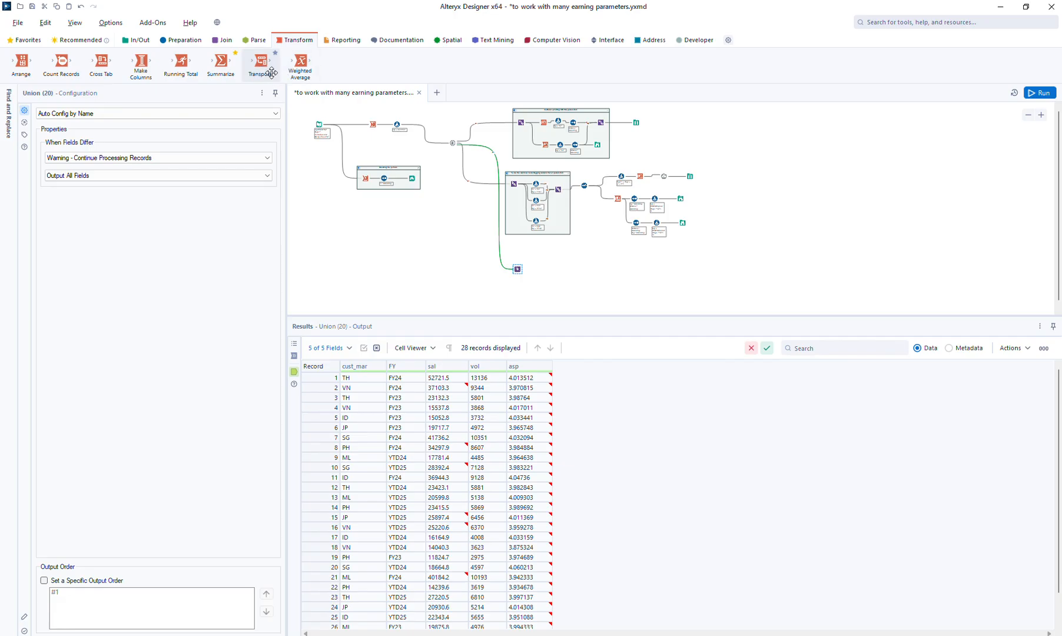
left_click_drag(262, 62, 541, 269)
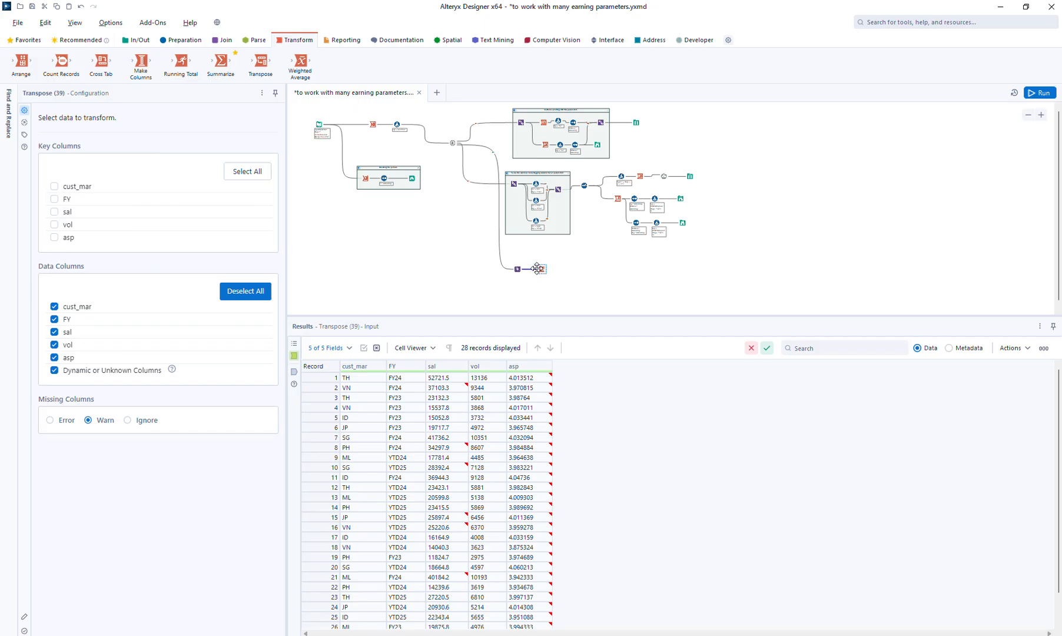
left_click(76, 188)
left_click(68, 201)
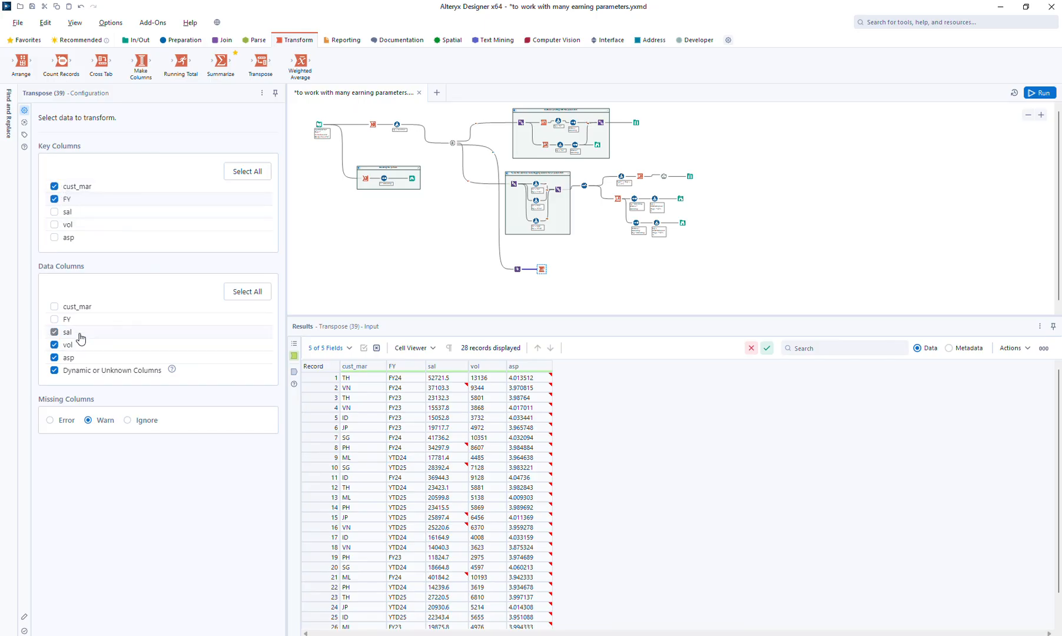
left_click(64, 371)
Attach a Browse to the Transpose and run the workflow
key("ctrl+shift+b")
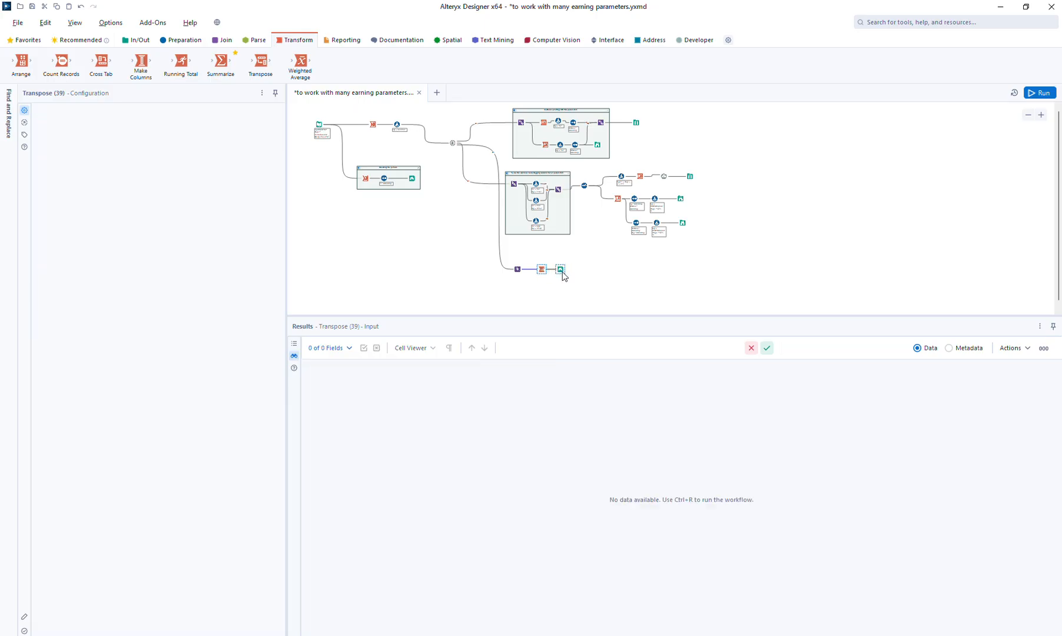
left_click(1039, 93)
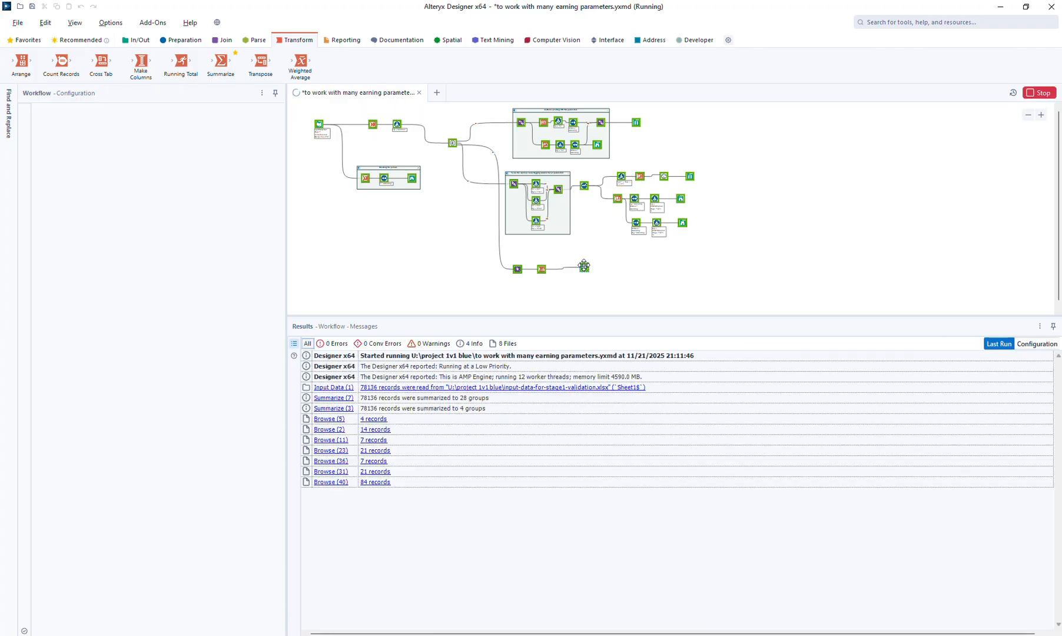
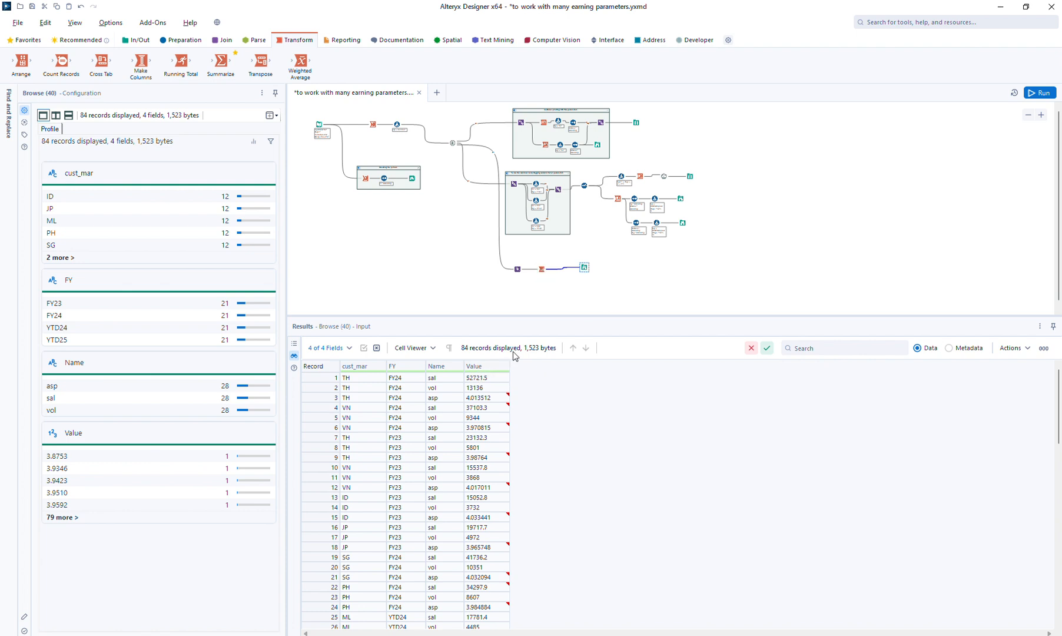
Insert a Select between the Transpose and its Browse, renaming Name to tag and Value to val, then run and view the Browse output
left_click(186, 40)
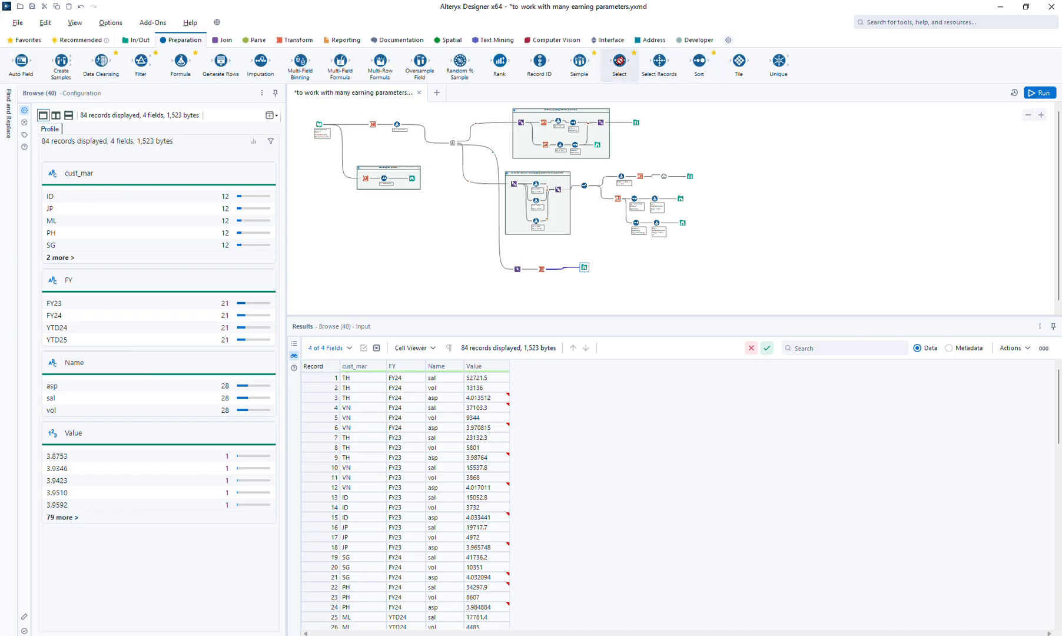
left_click_drag(620, 61, 560, 268)
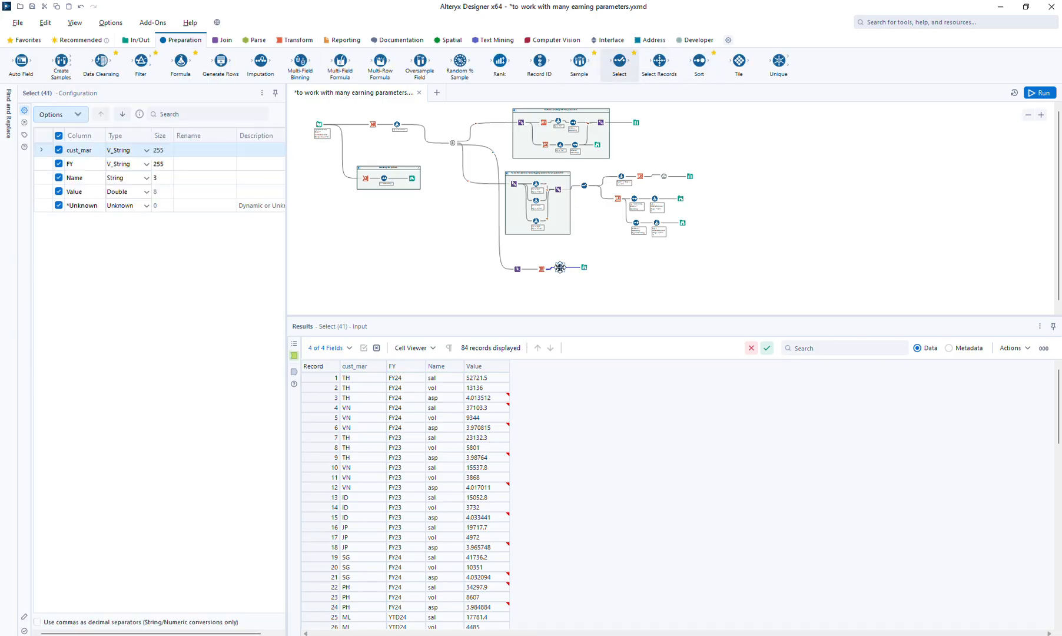
left_click(193, 181)
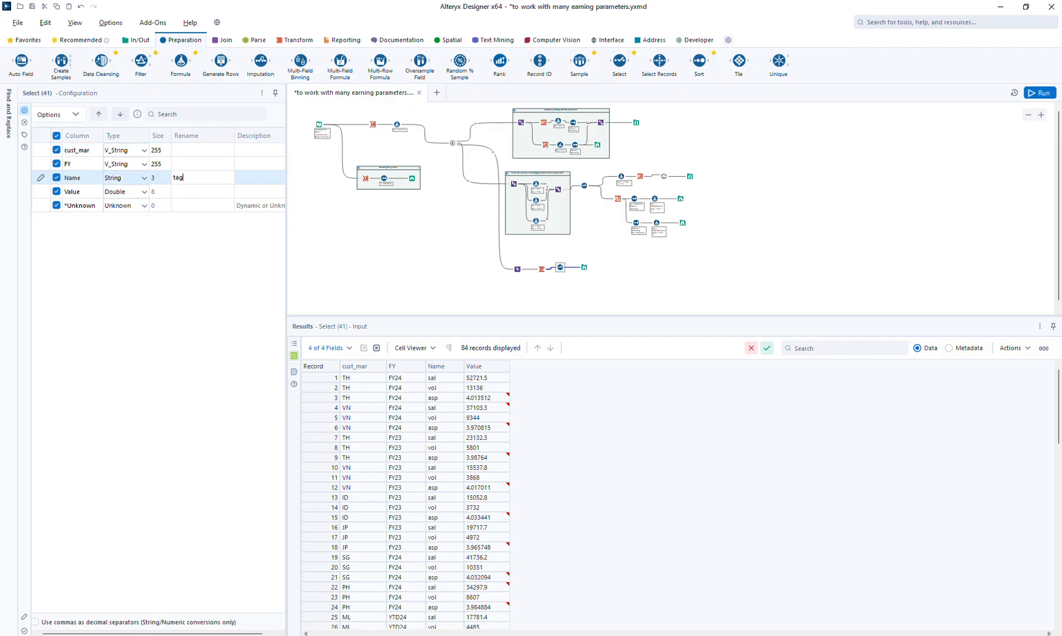
key("Return")
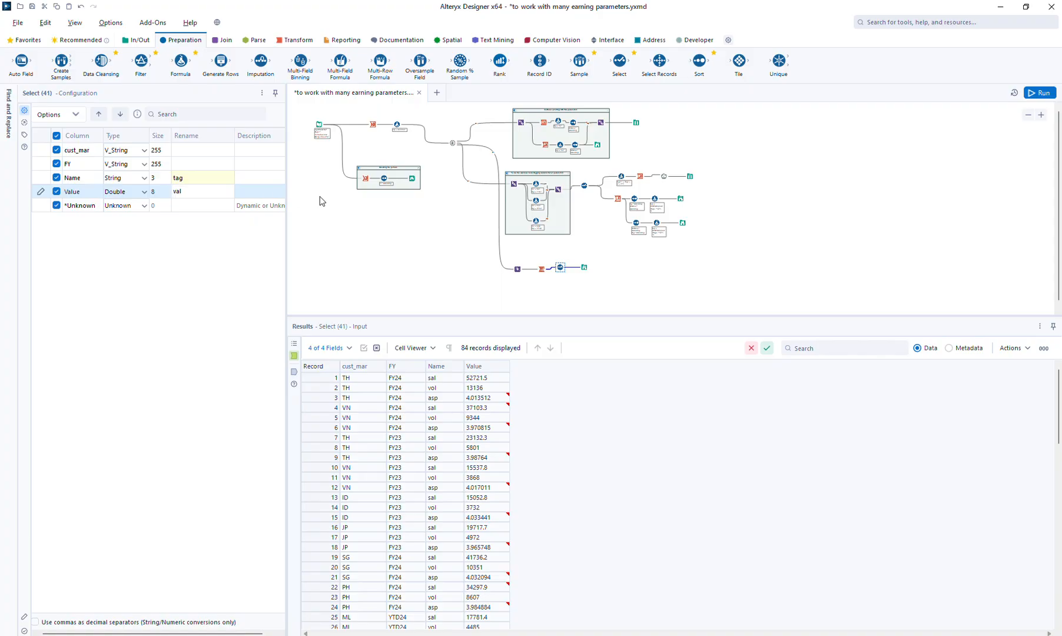
type("val")
left_click(1037, 92)
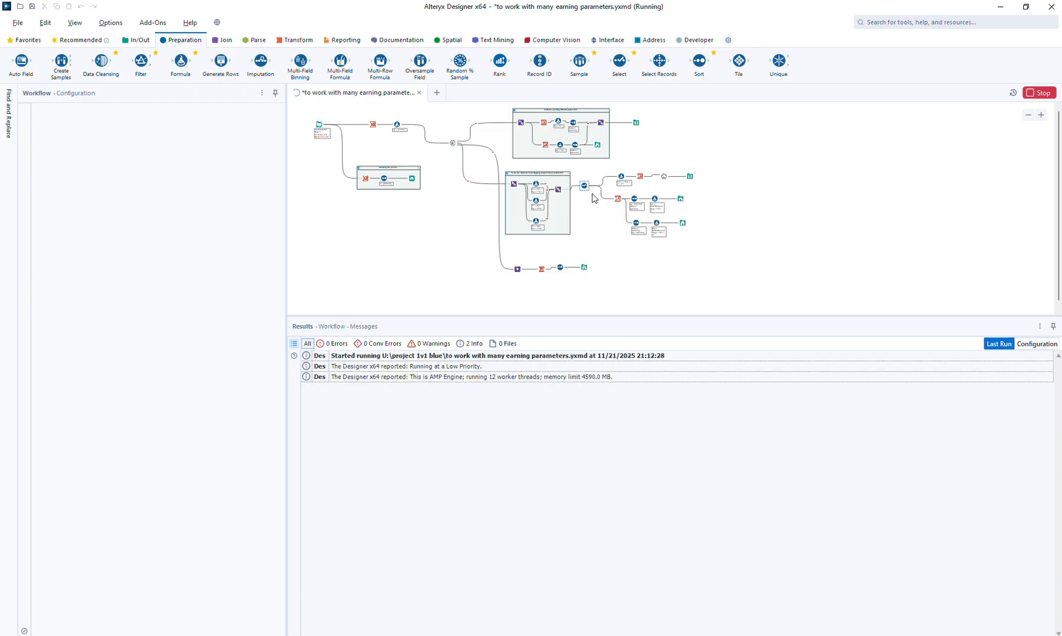
left_click(583, 267)
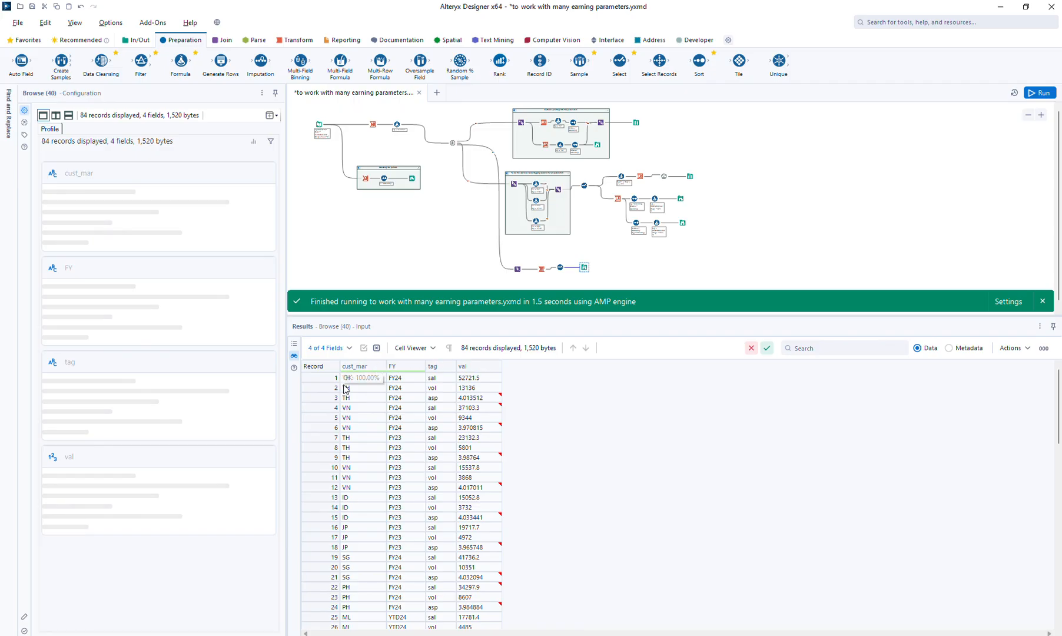
Move the Name column to the first position in the new Select, matching the tagging branch's Select, then rerun and view the Browse output
left_click(584, 187)
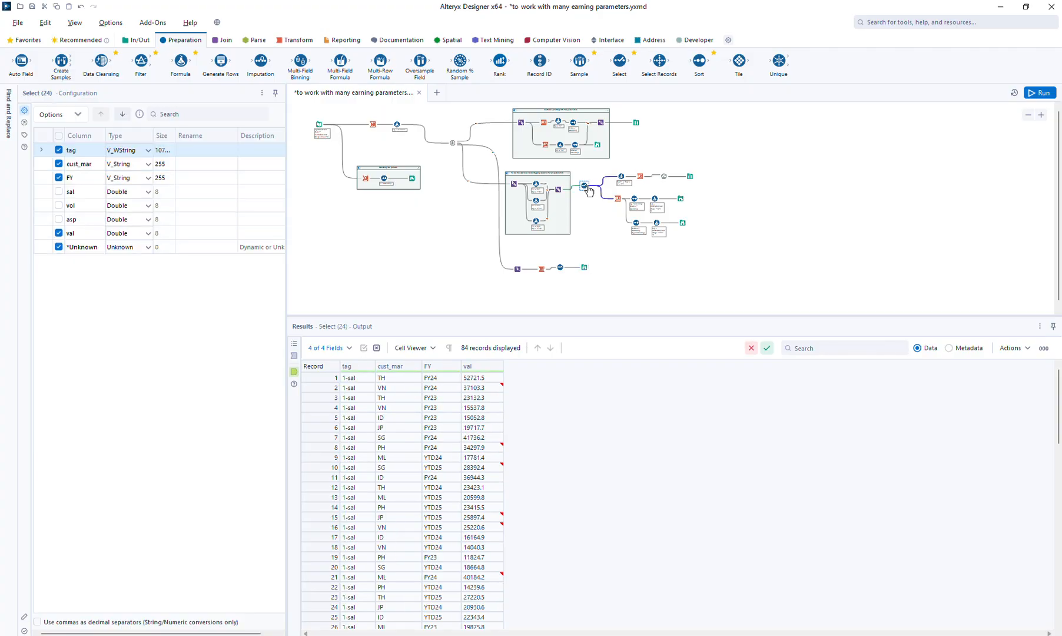
left_click(560, 268)
left_click(80, 177)
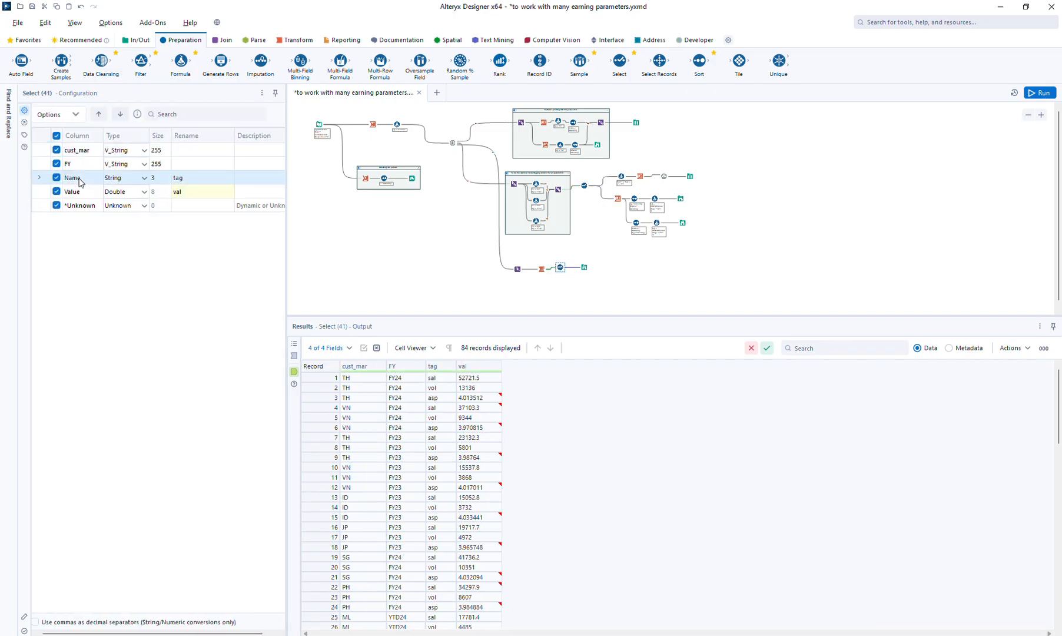
double_click(103, 115)
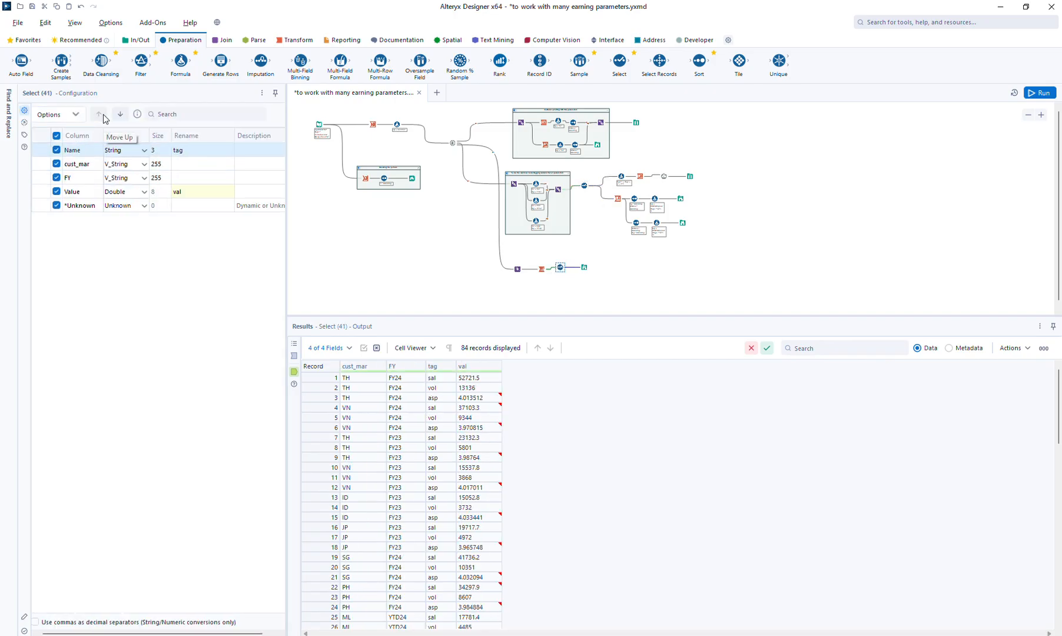
left_click(1043, 90)
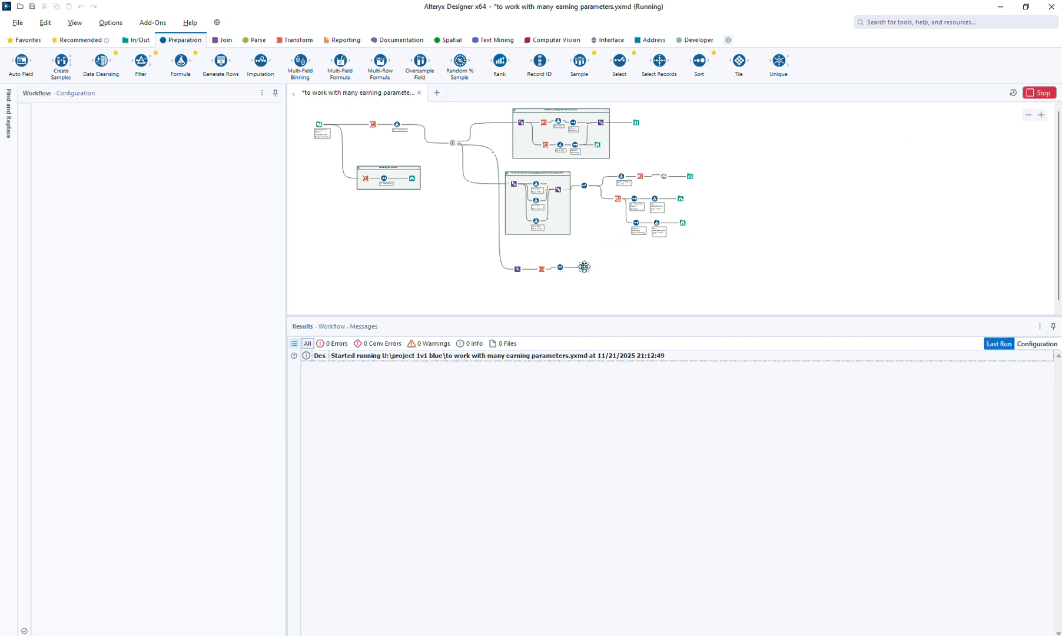
left_click(584, 266)
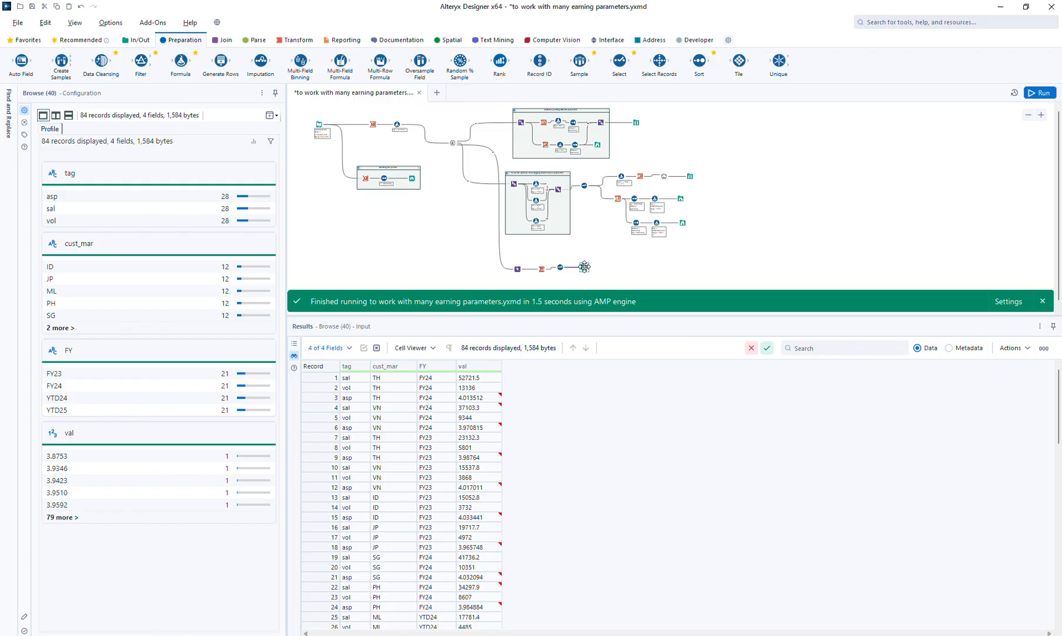
Duplicate the three output branches that follow the tagging Select into the space below the Transpose branch and enlarge the canvas area
left_click(587, 188)
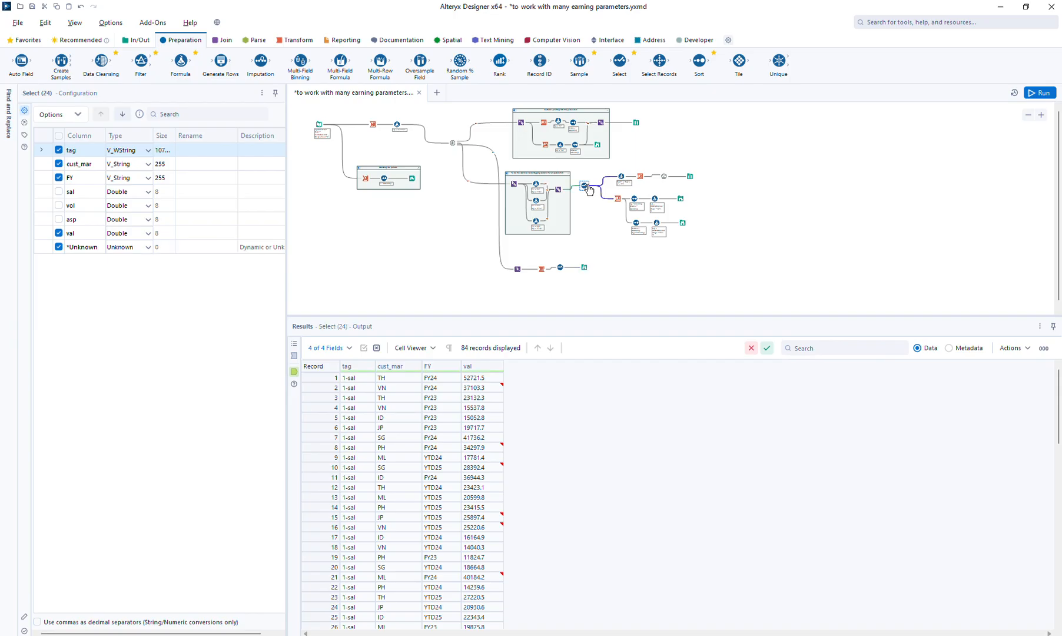
left_click_drag(603, 175, 741, 260)
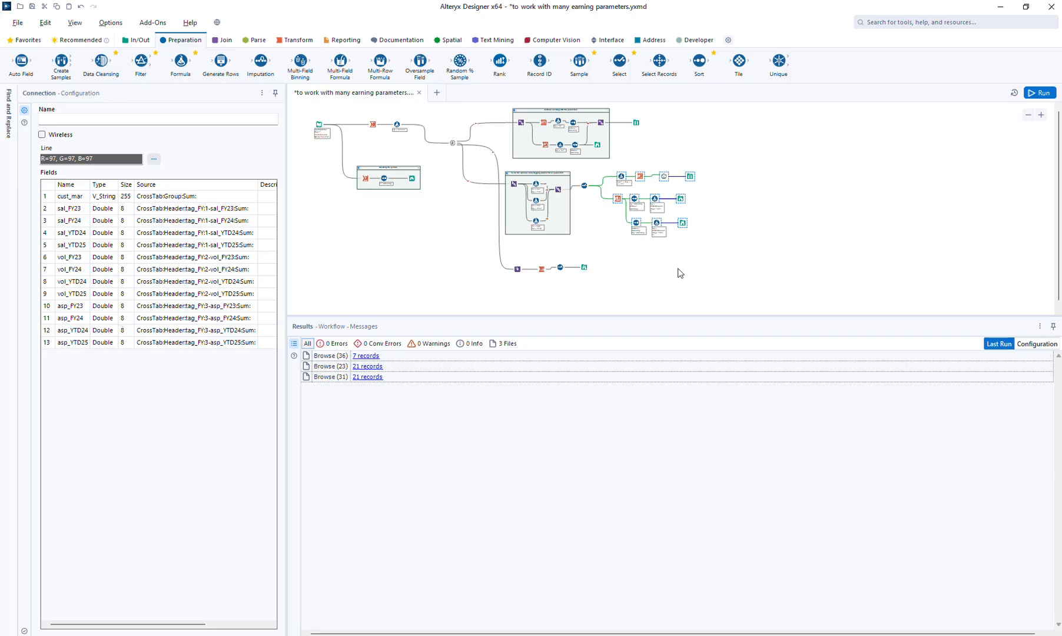
left_click(602, 282)
key("ctrl+v")
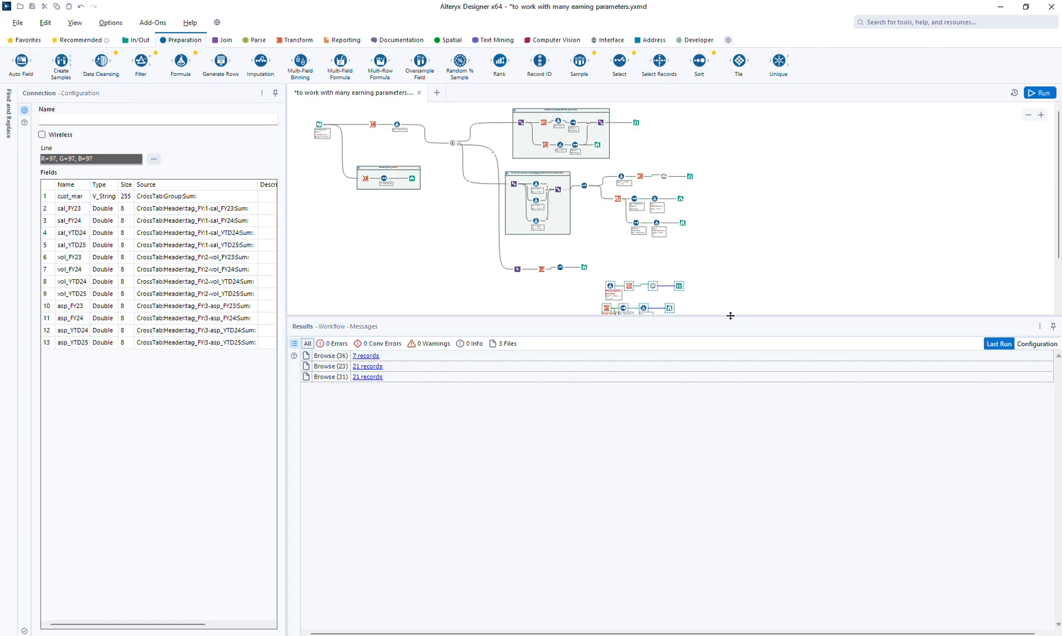
left_click_drag(728, 318, 727, 373)
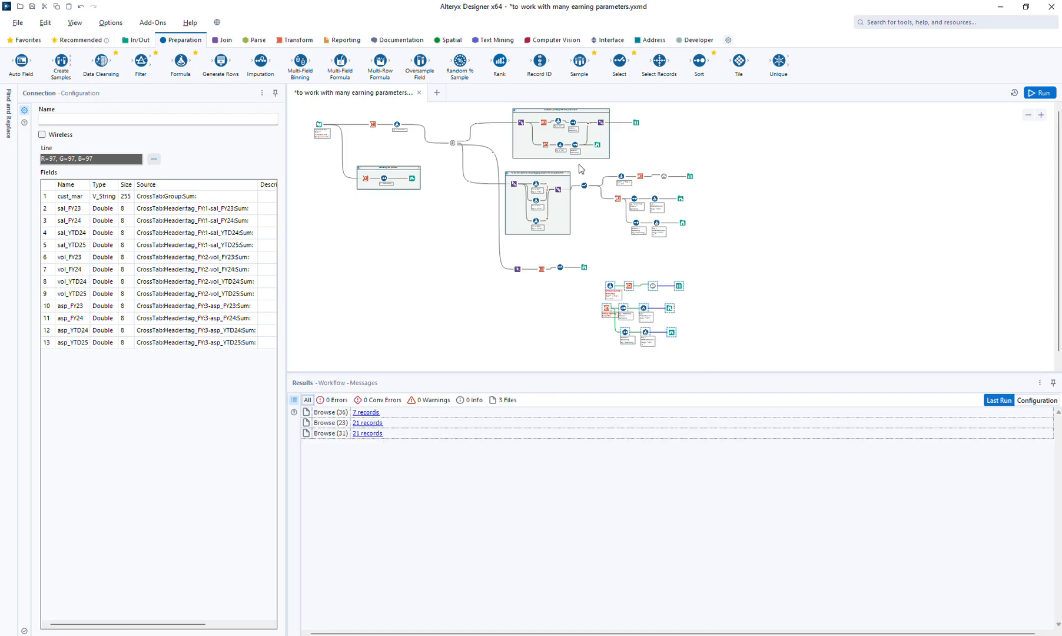
Connect the new Select's output to the duplicated Formula and to the duplicated lower Cross Tab, then save the workflow
left_click_drag(578, 169, 728, 251)
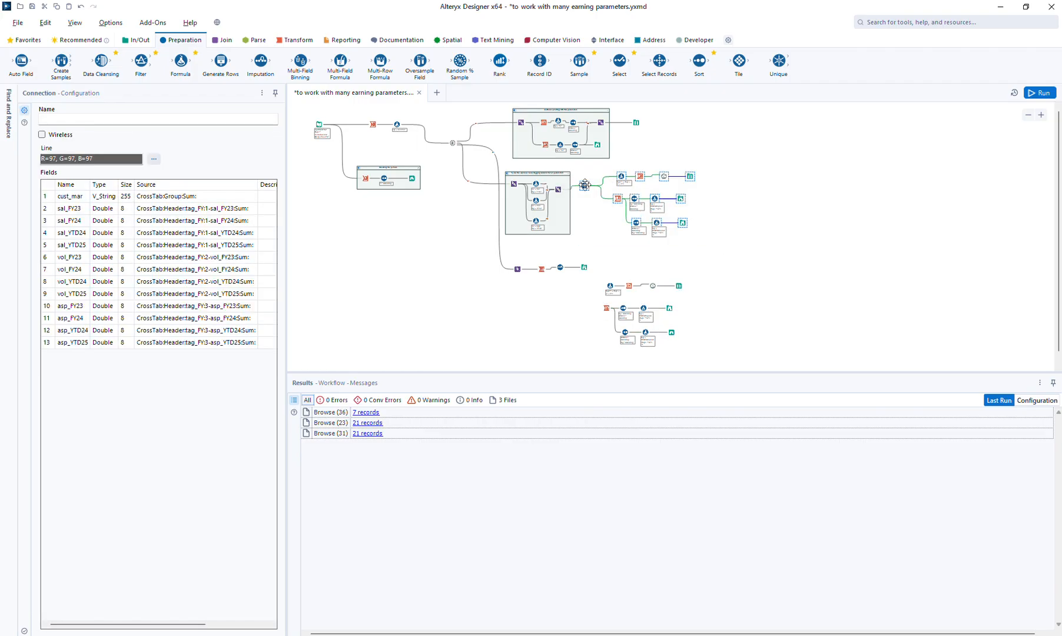
left_click(560, 268, "ctrl")
left_click_drag(566, 272, 608, 286)
left_click_drag(564, 269, 609, 310)
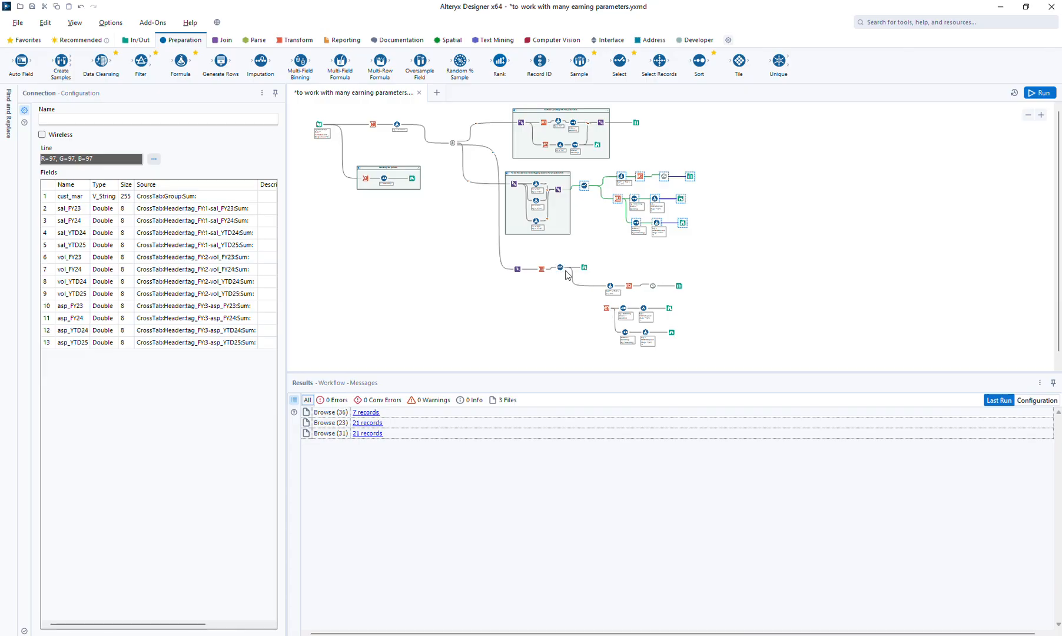
left_click_drag(566, 273, 606, 306)
key("ctrl+s")
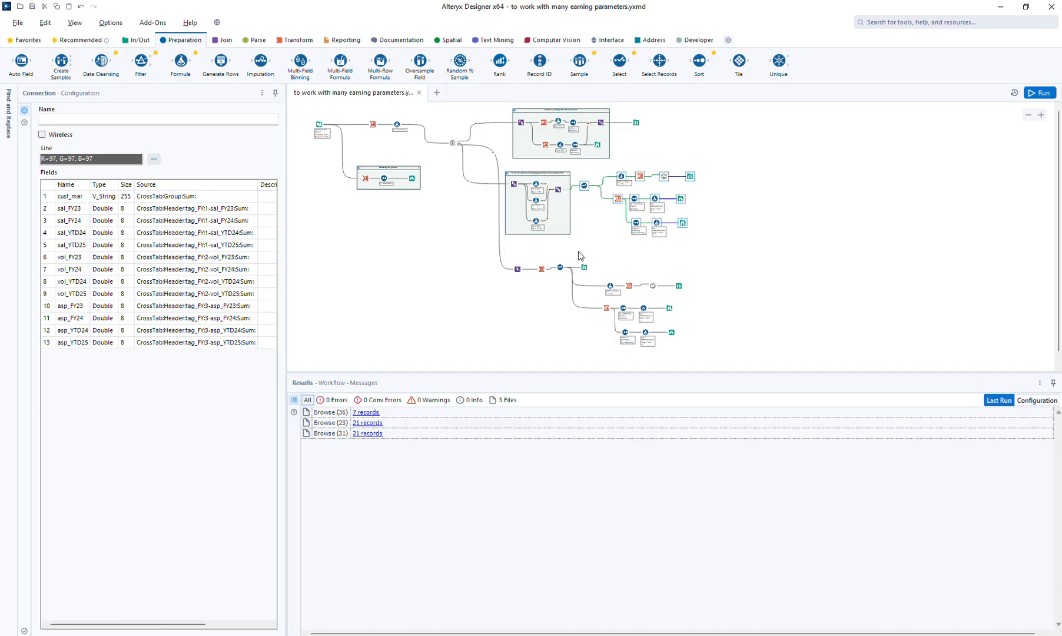
Run the workflow and view the Browse output of each of the three duplicated branches
left_click(772, 304)
key("ctrl+r")
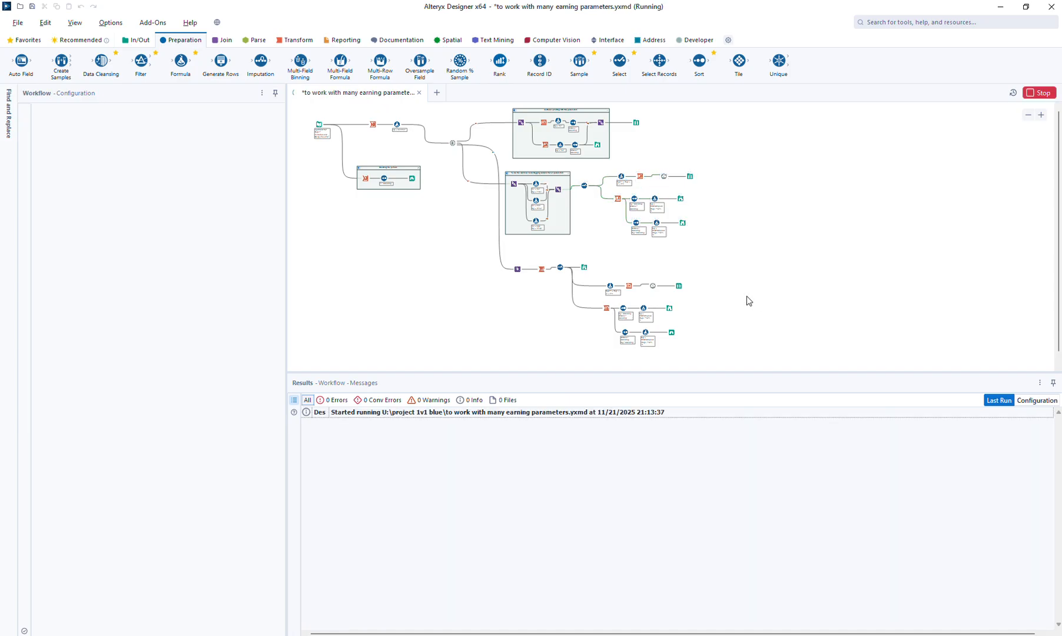
left_click(679, 286)
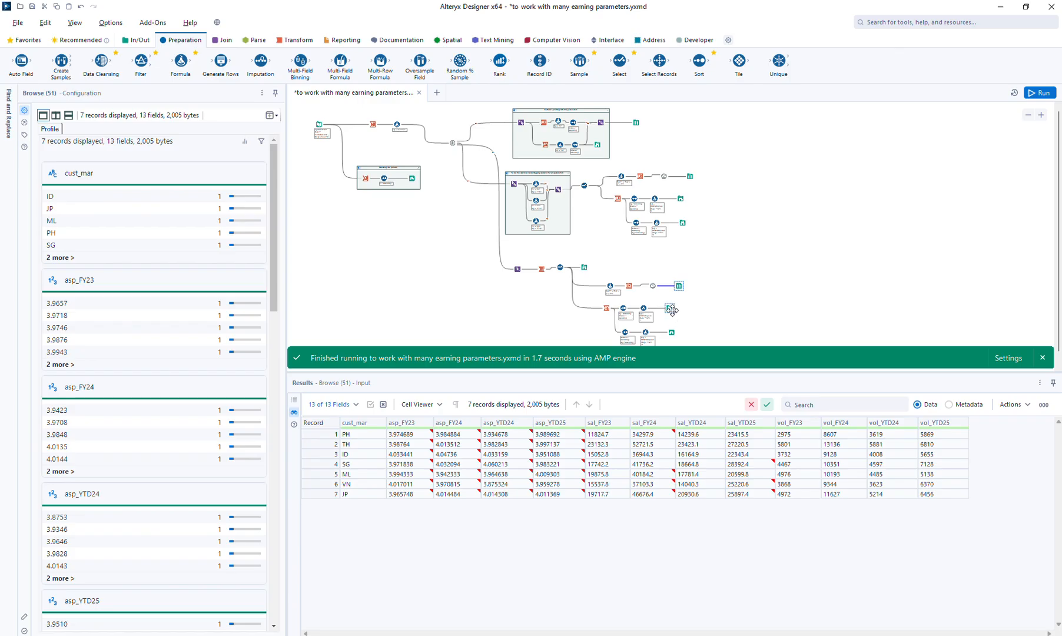
left_click(669, 308)
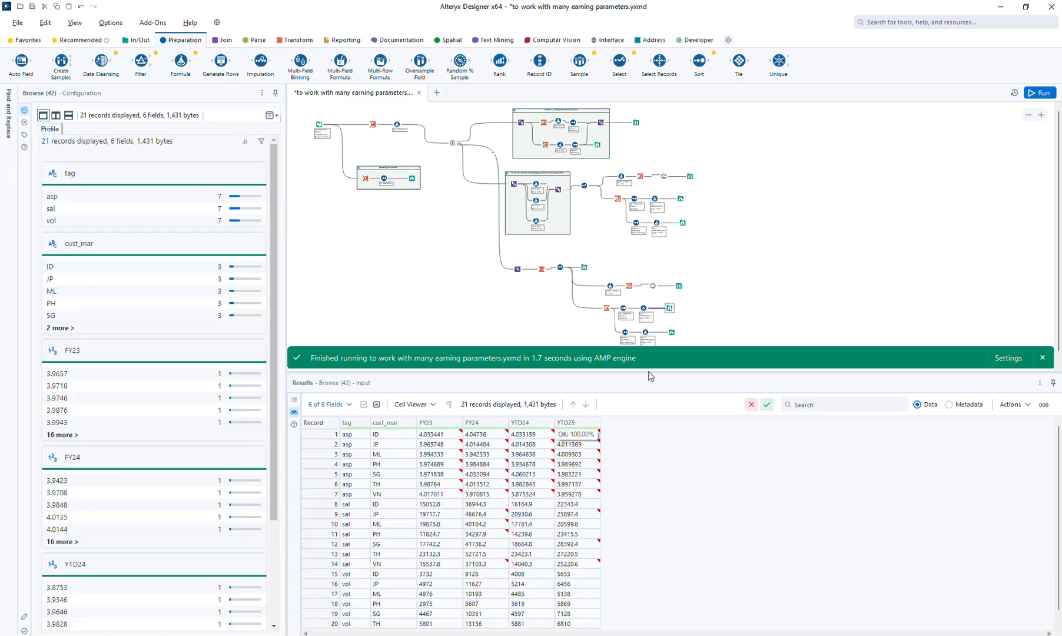
left_click(672, 333)
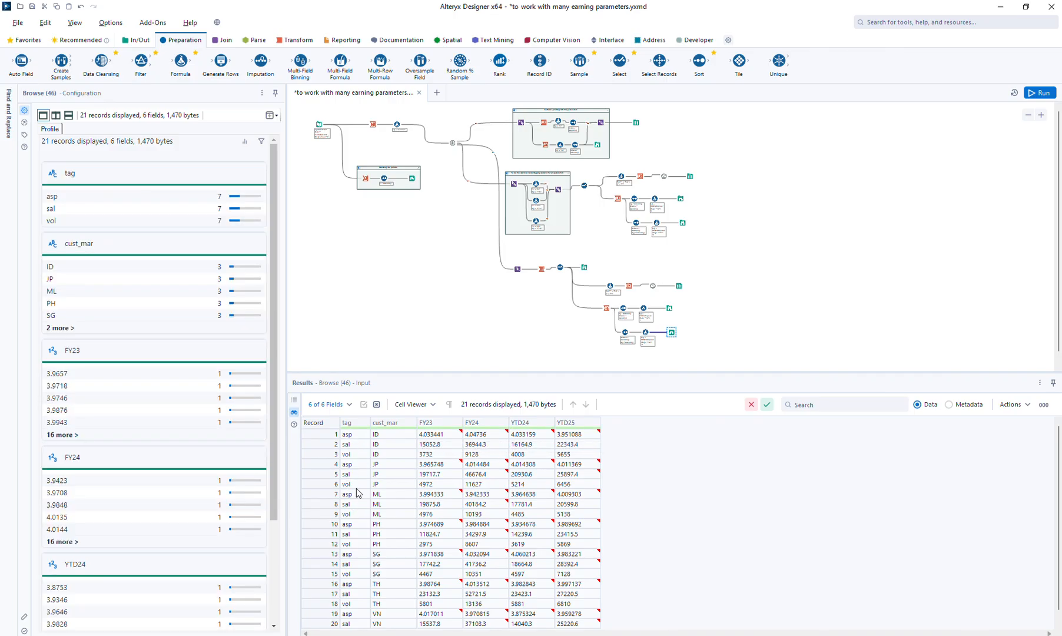
Compare the order of sal, vol and asp in the Transpose branch's Browse outputs with that in the tagging branch's outputs
left_click(679, 285)
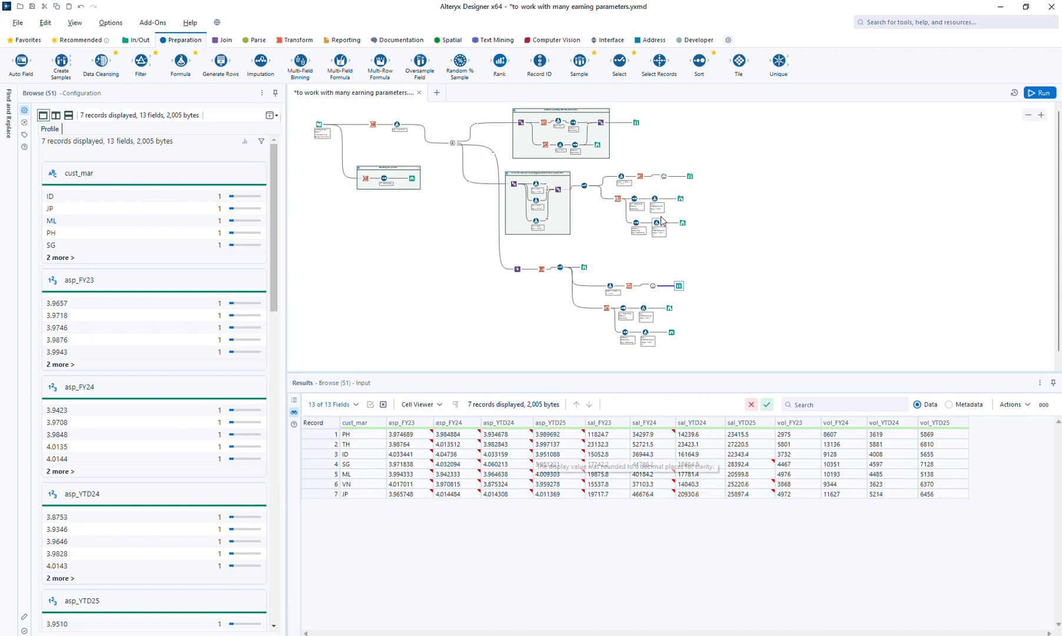
left_click(681, 199)
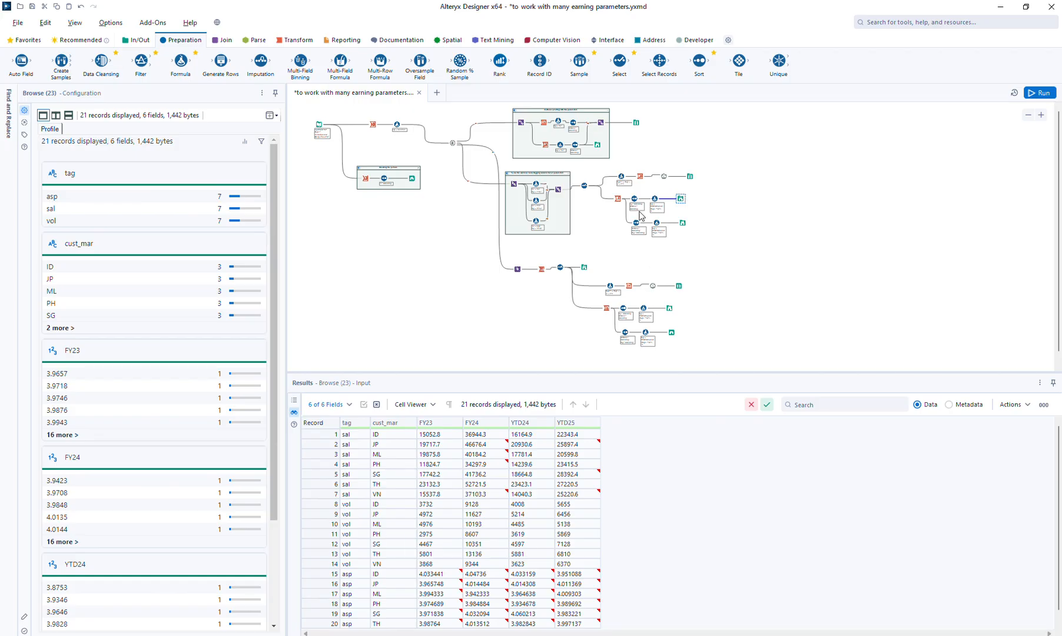
left_click(689, 176)
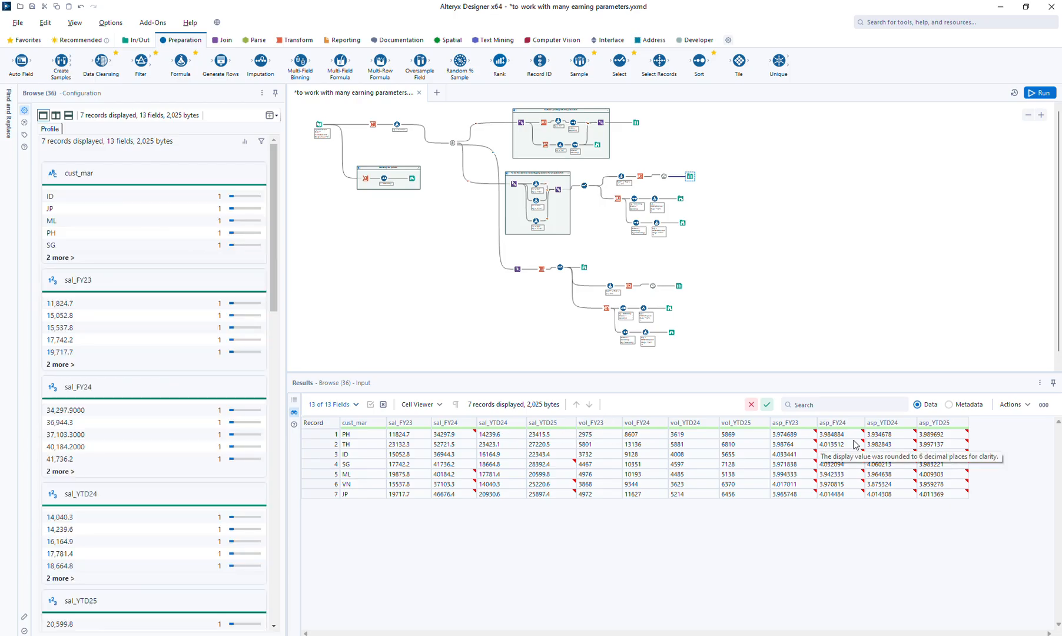
left_click(678, 285)
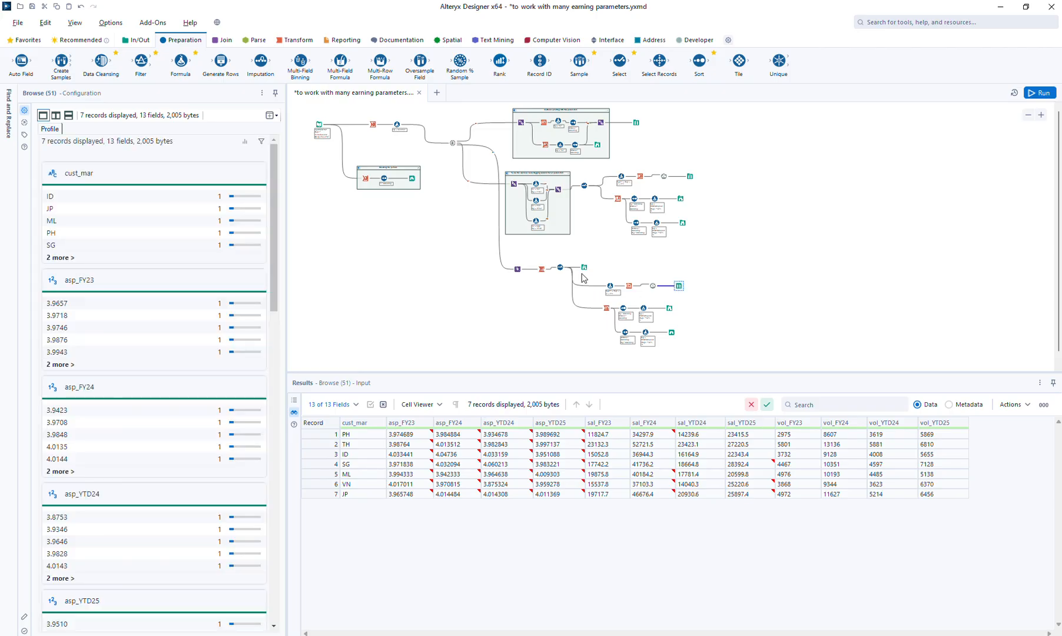
Insert a Formula between the Transpose and the Select, with a new output column Name_adj
left_click(544, 272)
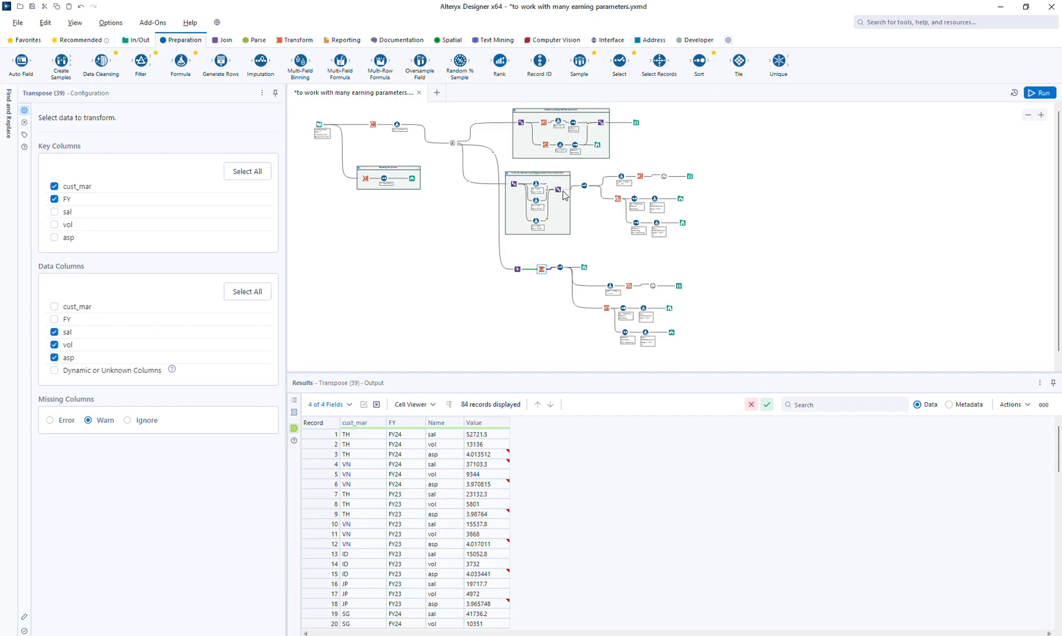
left_click_drag(181, 58, 540, 270)
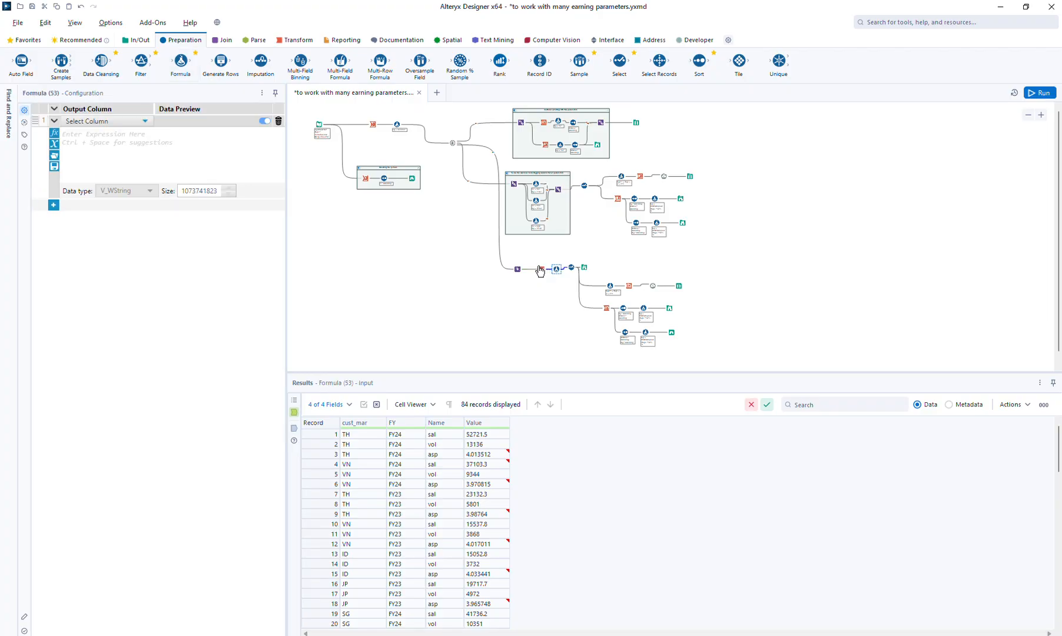
left_click(97, 122)
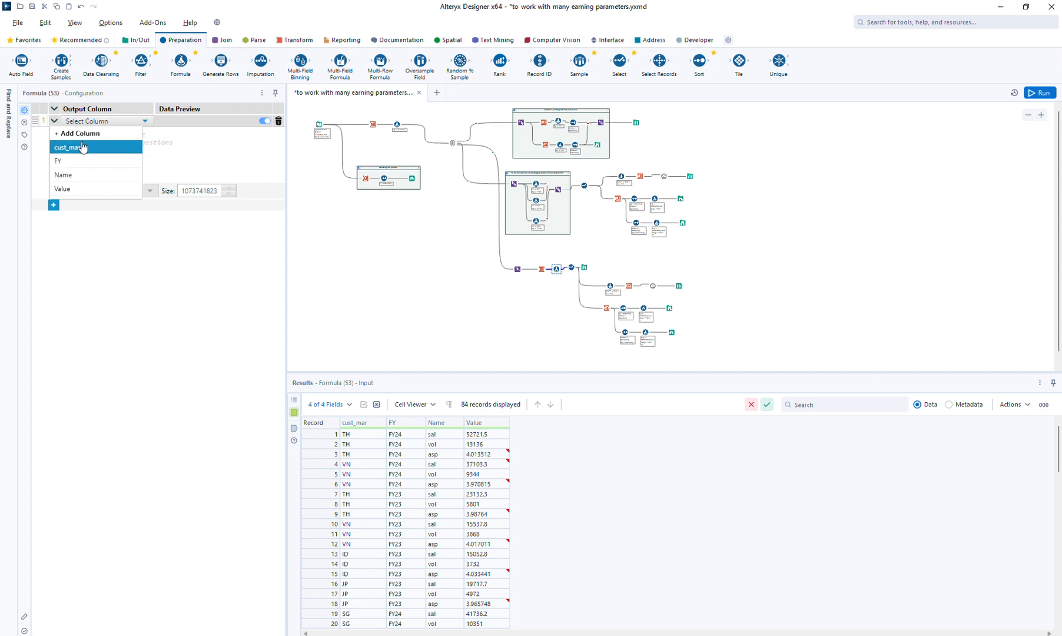
left_click(82, 137)
type("Name_adj")
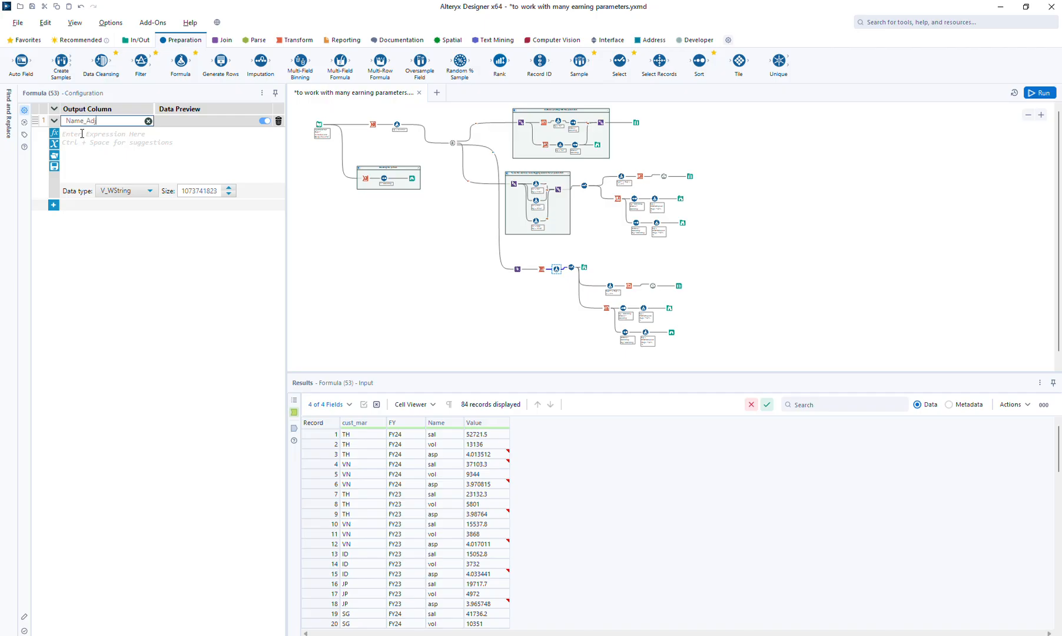
Start the Name_adj expression with the condition if [Name] = "sal" then "1-sal"
left_click(82, 134)
type("if [")
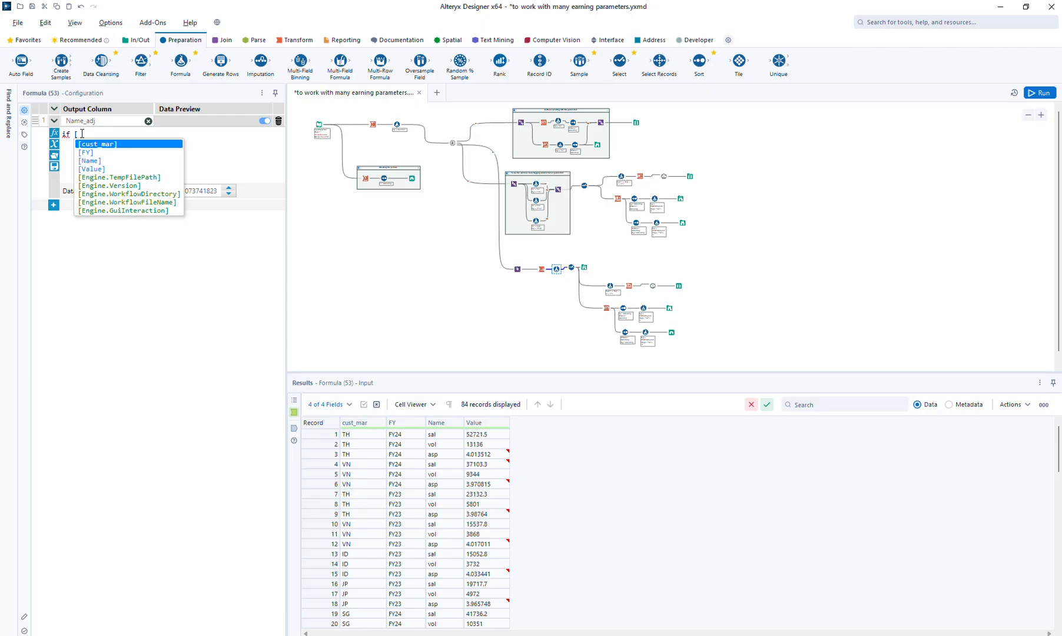
key("Down")
key("Down")
key("Return")
type("= \"sal")
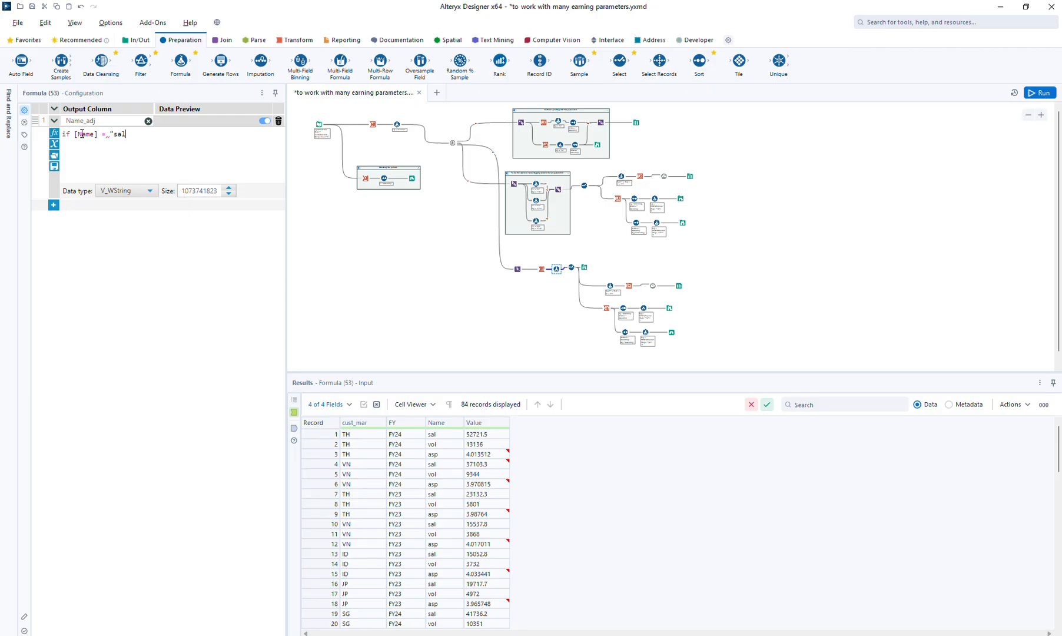
type("\"")
type("t")
key("BackSpace")
type("then \"1-sal\"")
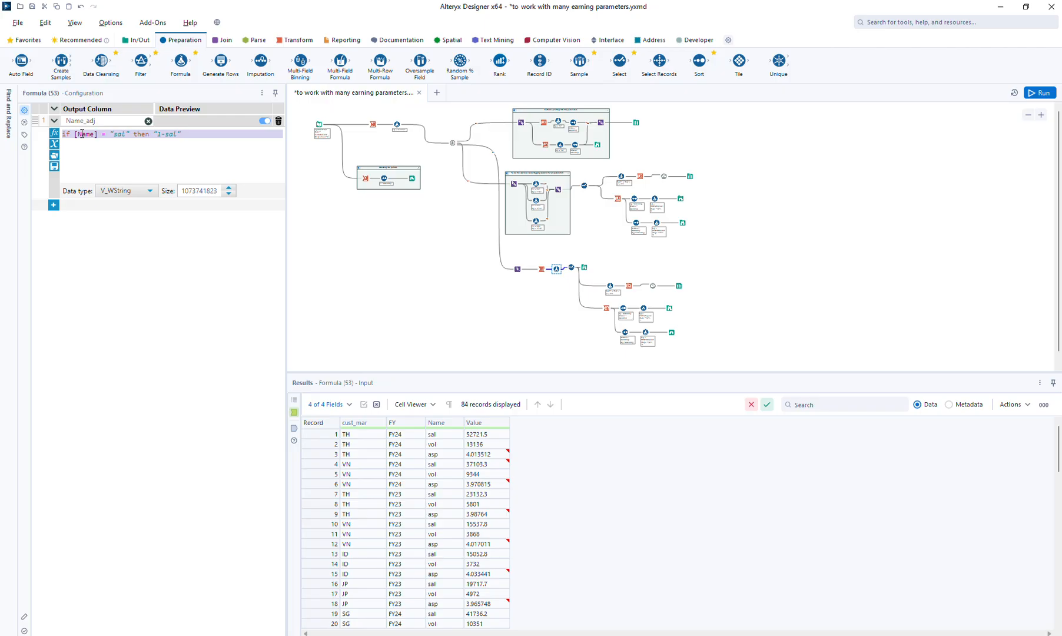
Extend the Name_adj expression with two elseif copies of the sal condition and close it with else "xx" endif
key("Return")
type("else")
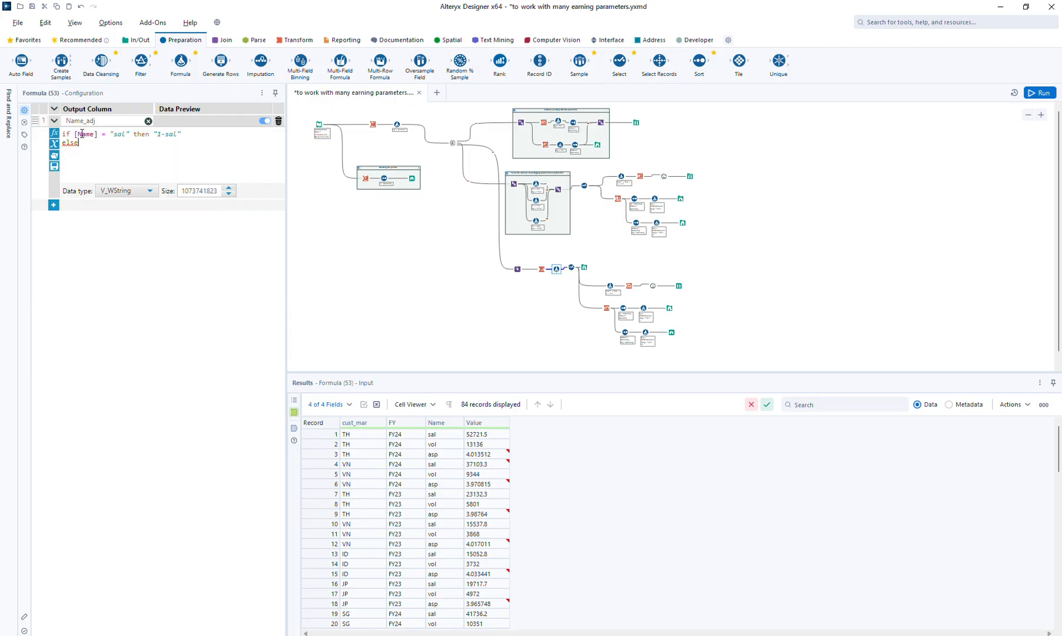
type("if [Name] = \"sal\" then \"1-sal\"")
key("shift+Up")
key("ctrl+c")
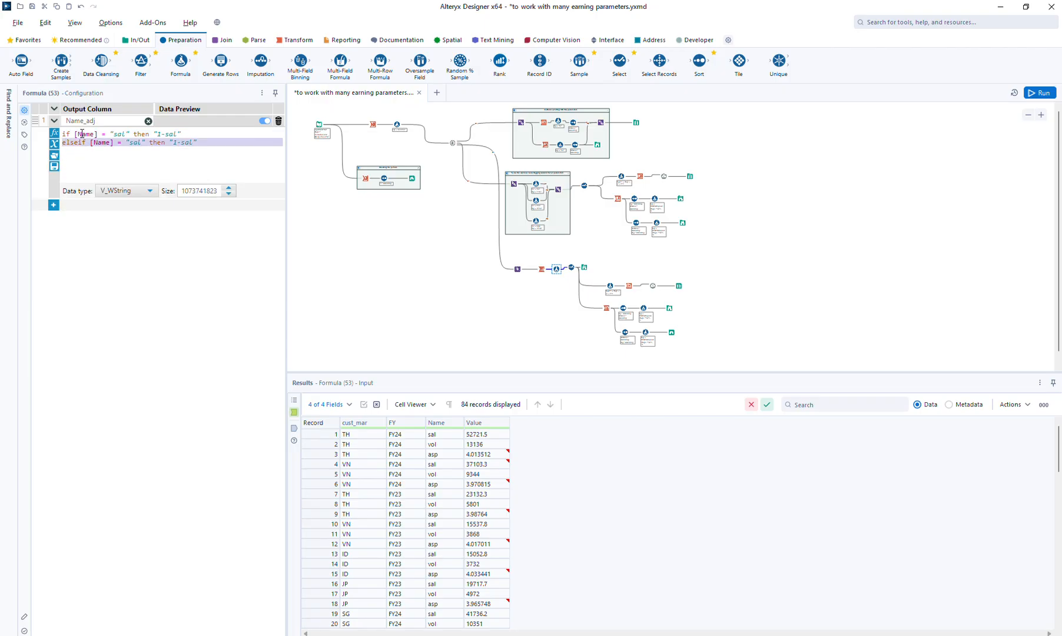
key("shift+Down")
key("ctrl+v")
type("e")
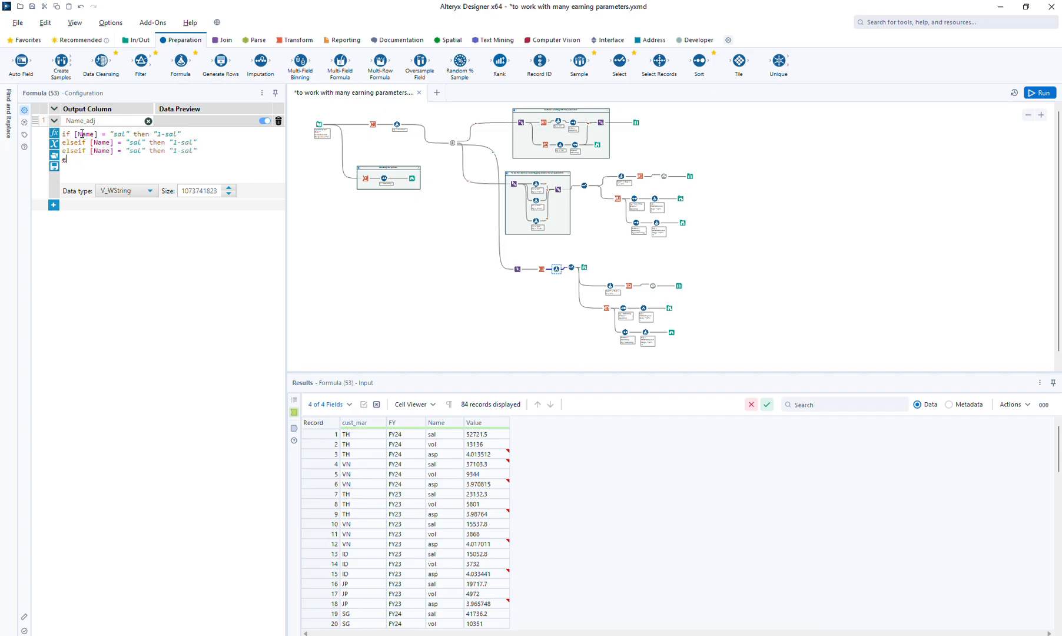
type("lse \"xx\" en")
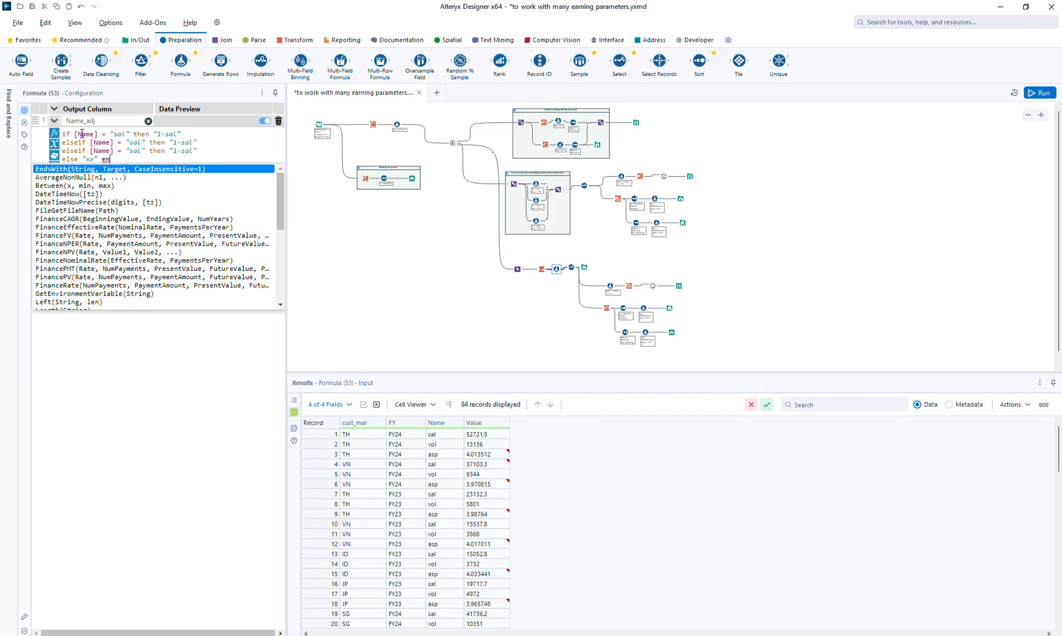
type("dif")
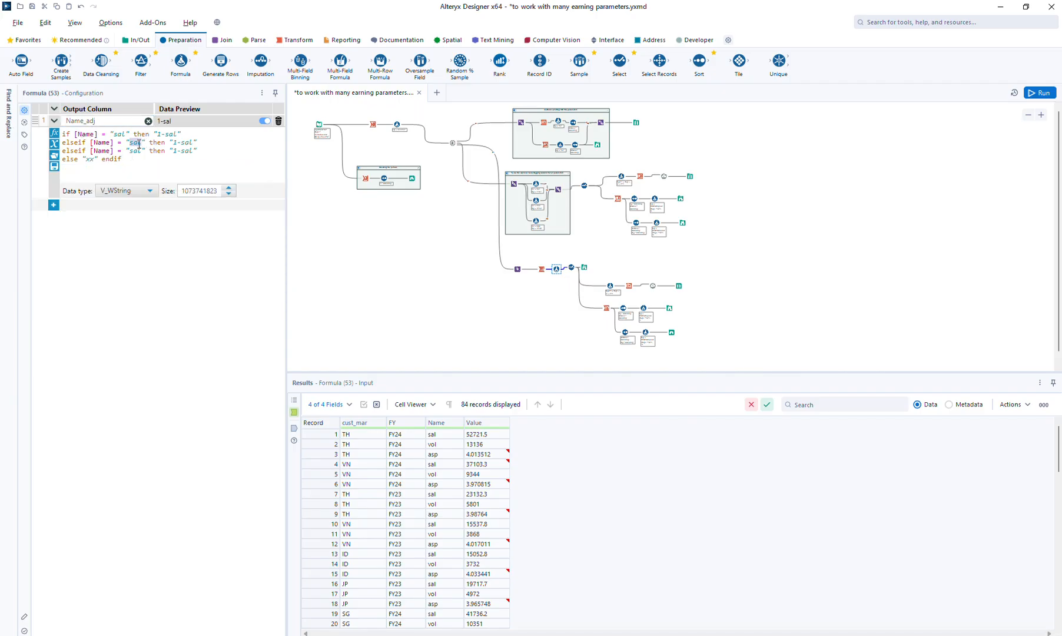
type("vol")
Make the elseif lines map "vol" to "2-vol" and "asp" to "3-asp", then run the workflow and view the Transpose branch's first Browse
key("ctrl+shift+Left")
type("asp")
left_click(1048, 94)
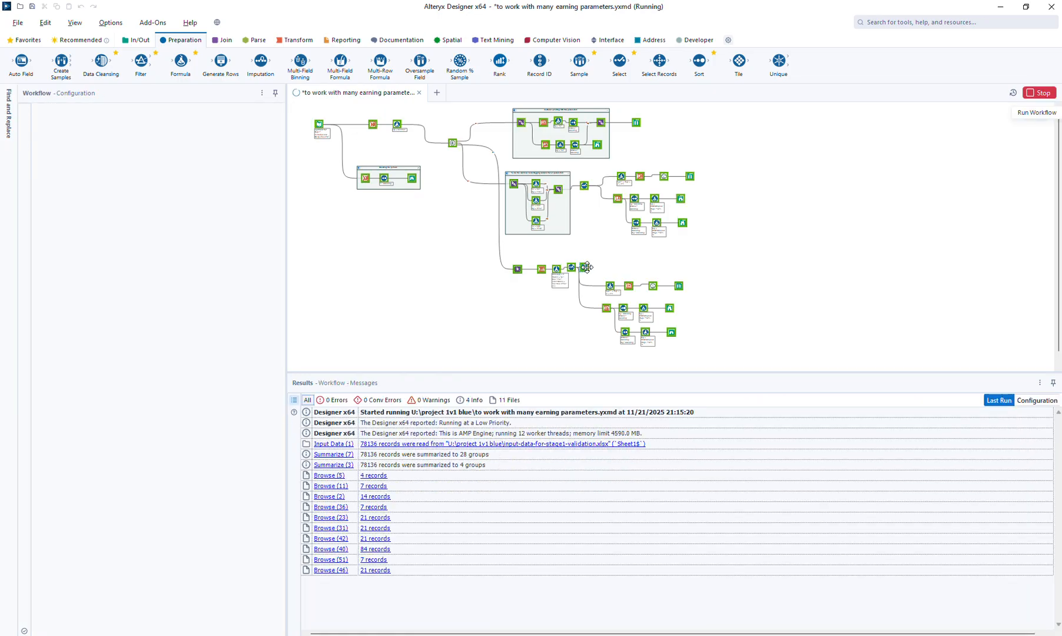
left_click(586, 267)
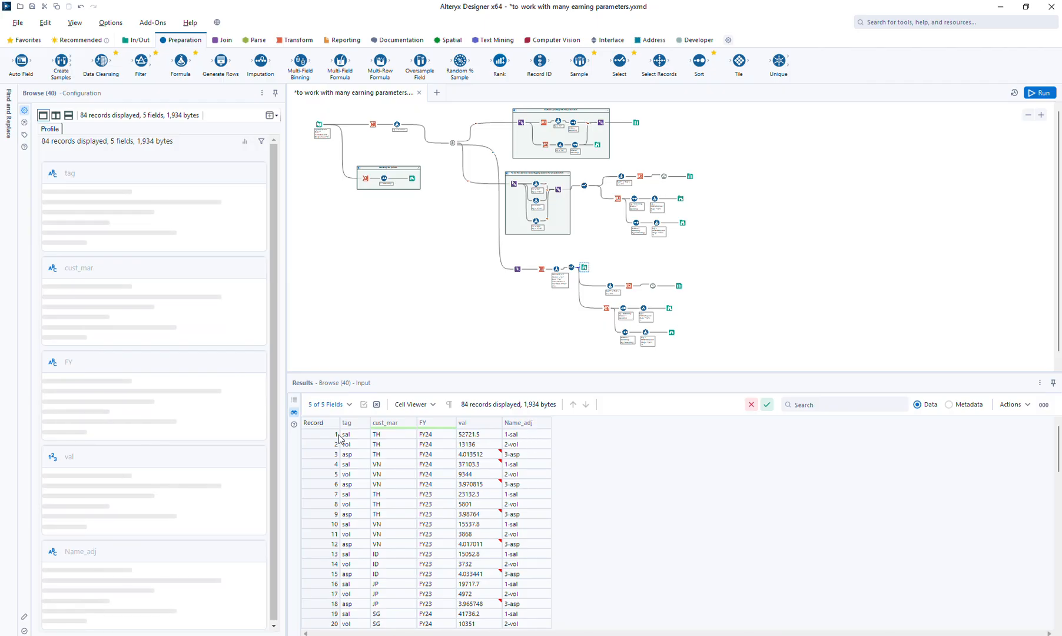
In the Transpose branch's Select, clear Name's rename and exclude Name, rename Name_adj to tag and move it above cust_mar
left_click(570, 267)
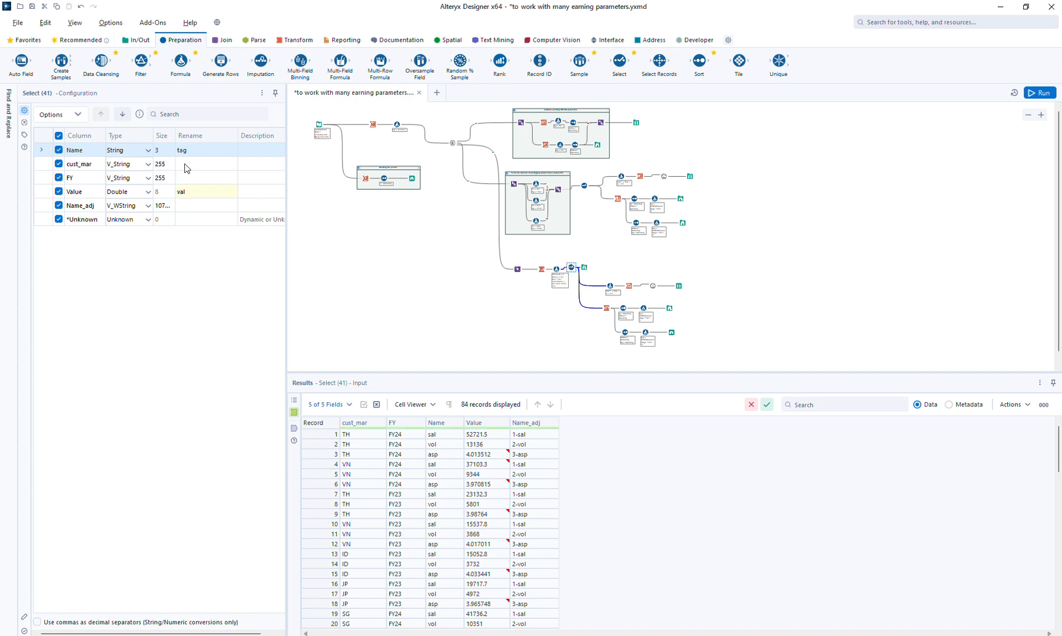
left_click(185, 149)
key("BackSpace")
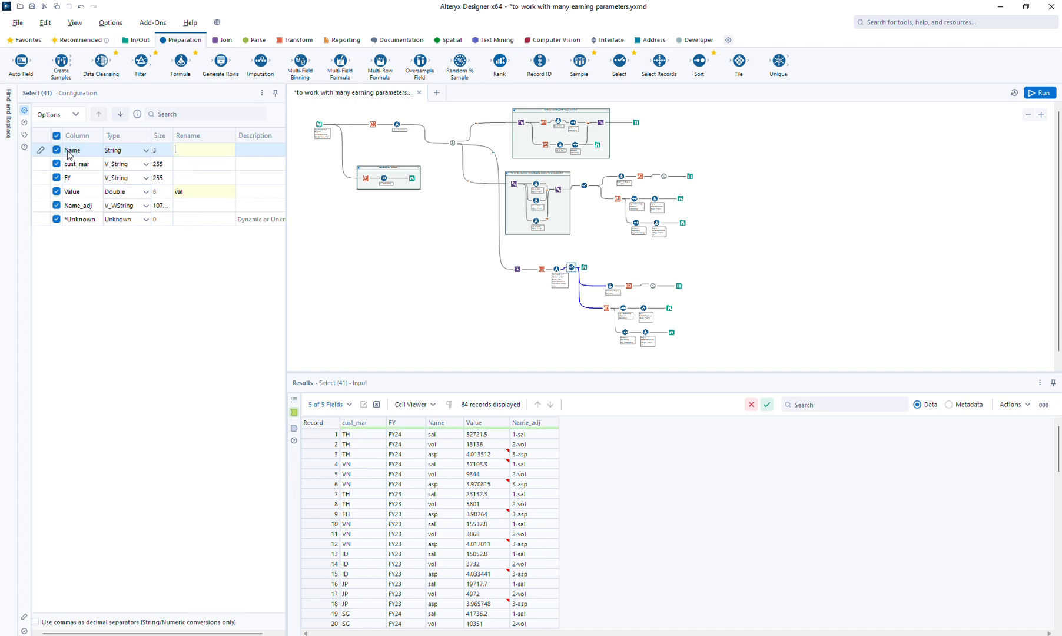
left_click(56, 150)
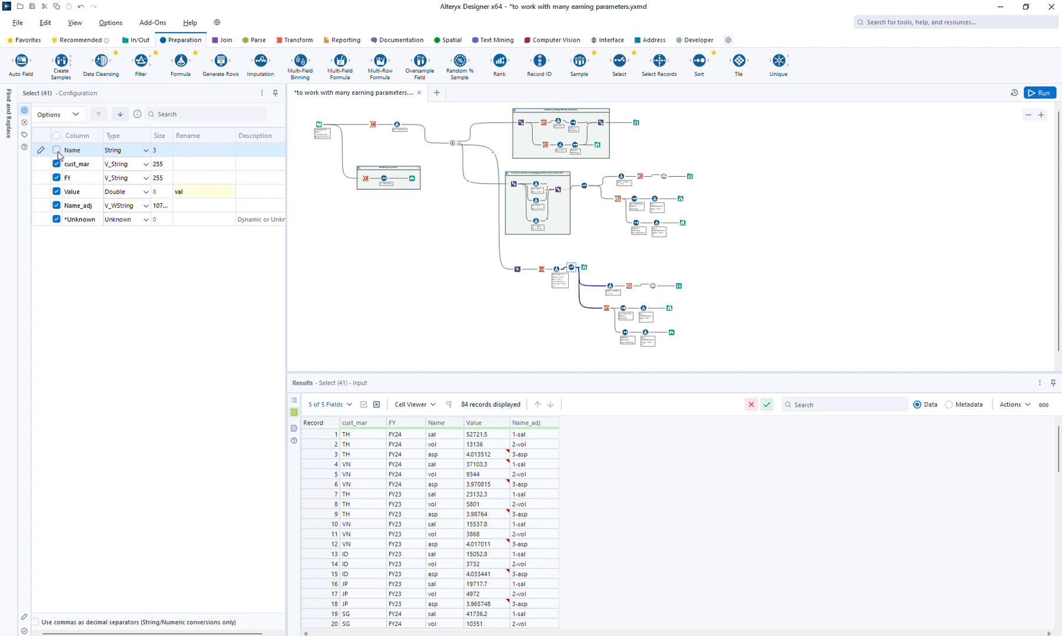
left_click(189, 205)
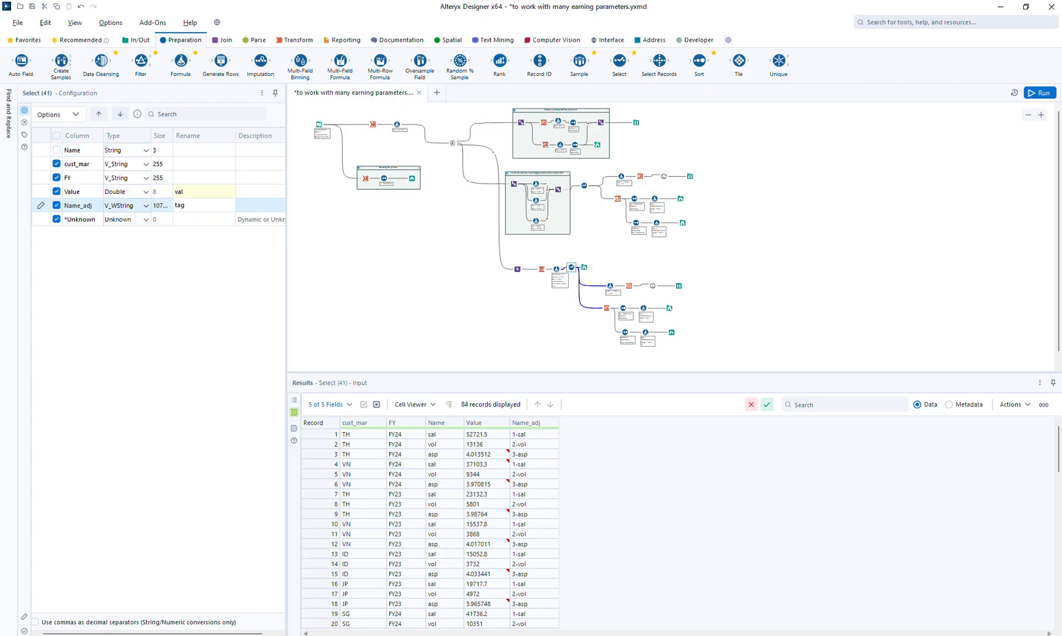
left_click(108, 116)
left_click(108, 116)
left_click(108, 116)
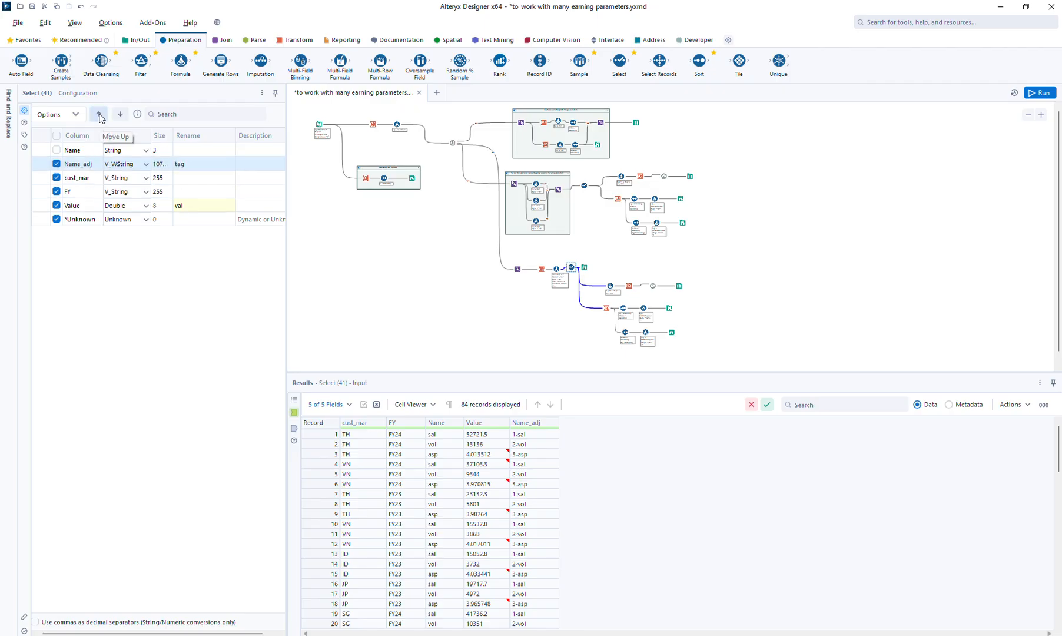
left_click(108, 116)
Run the workflow and compare the order of sal, vol and asp in the Transpose branch's outputs with the tagging branch's Select output
left_click(1040, 93)
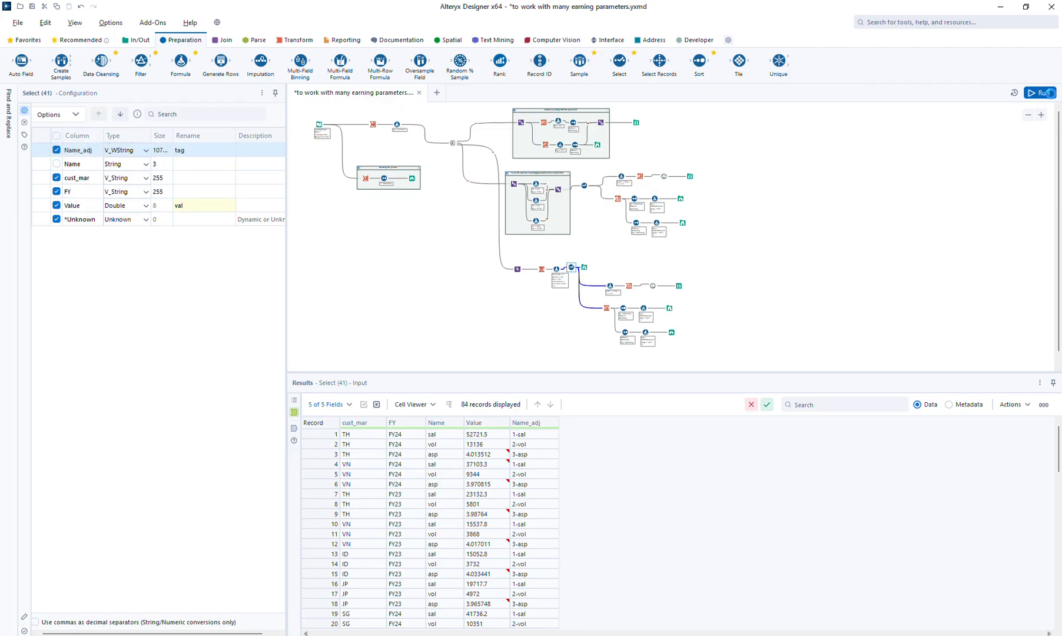
left_click(584, 268)
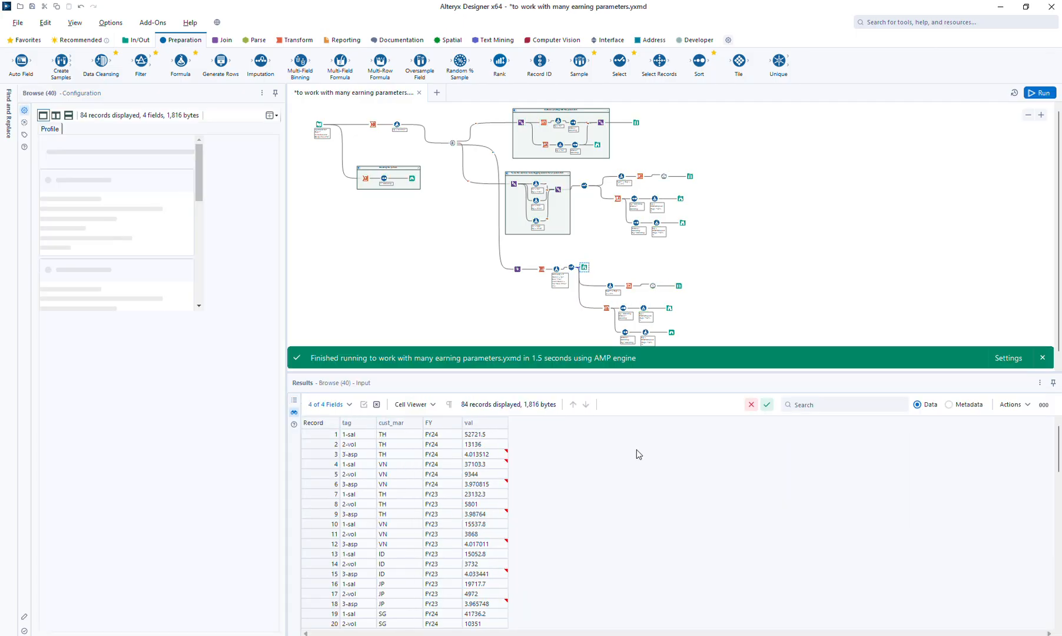
left_click(585, 186)
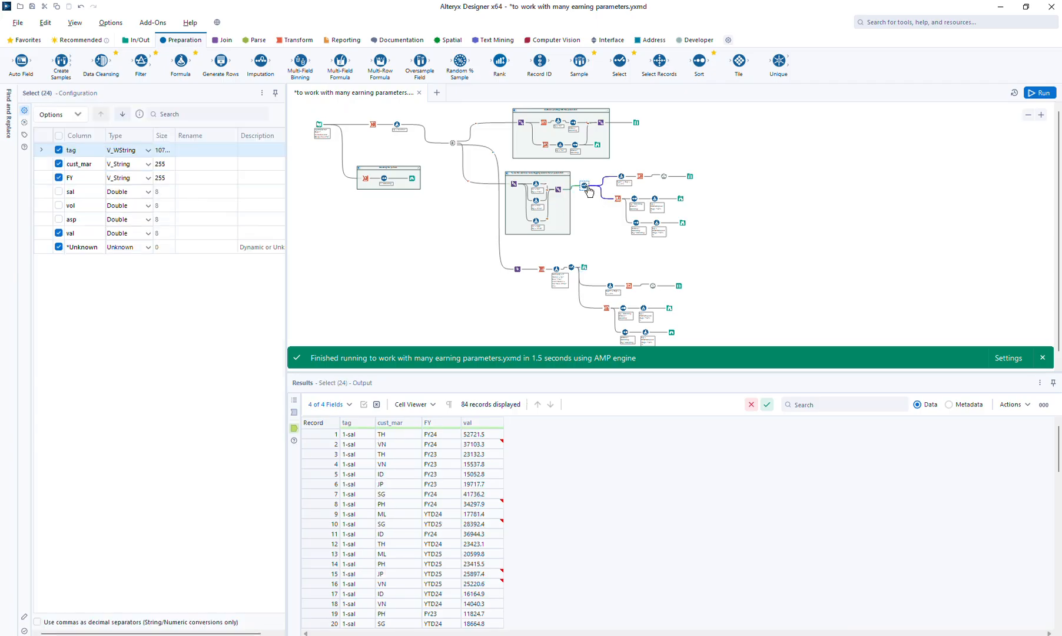
left_click(583, 267)
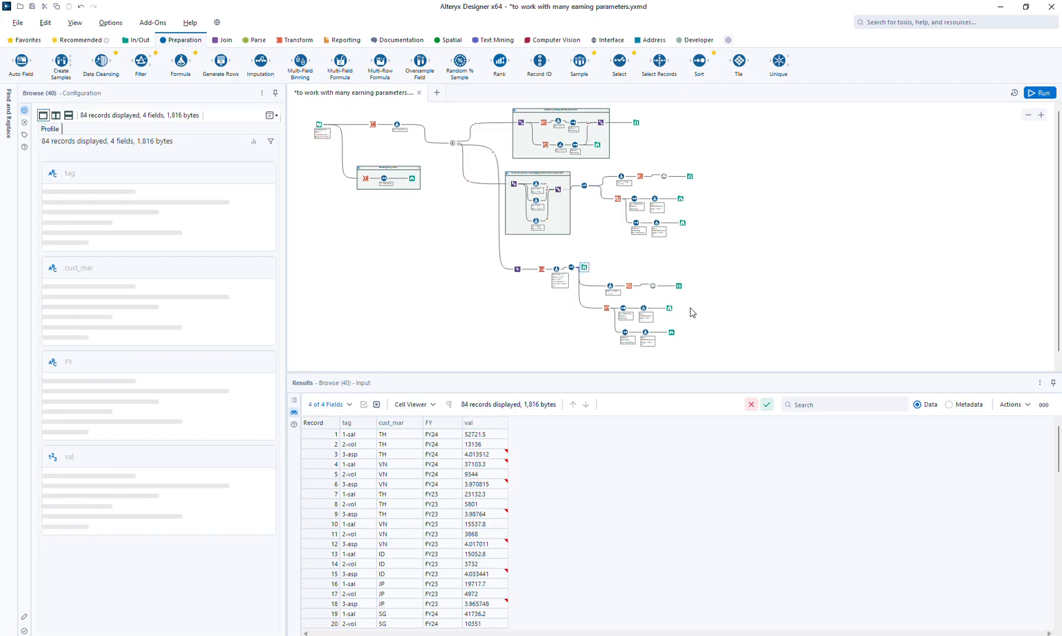
left_click(678, 285)
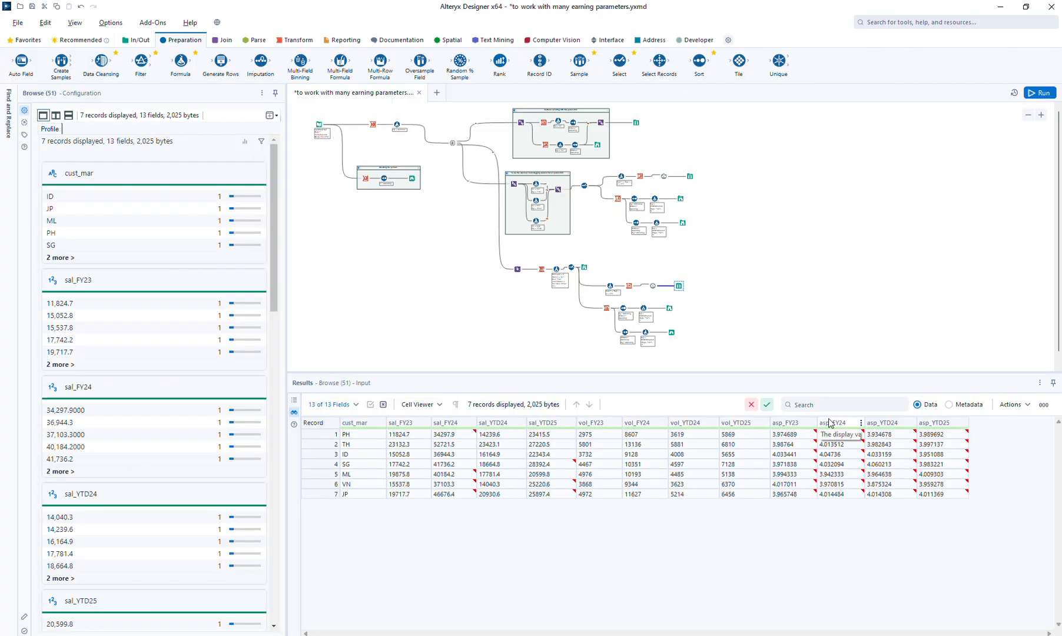
left_click(669, 307)
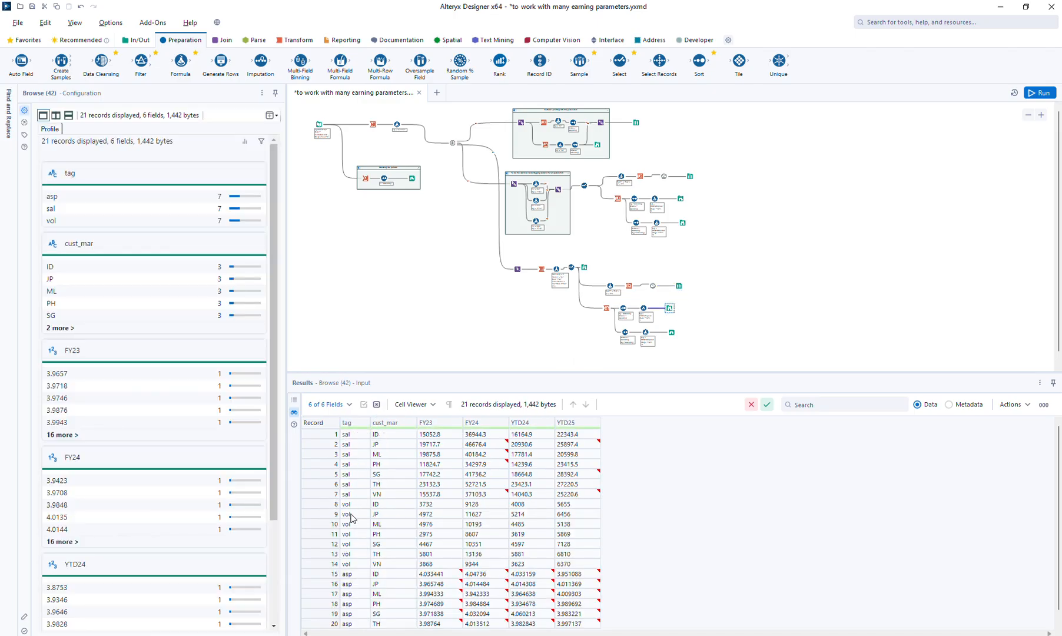
Group the Transpose branch's tools up to the first Browse in a new container captioned "Unpivoting tool to work with many parameters"
left_click(806, 290)
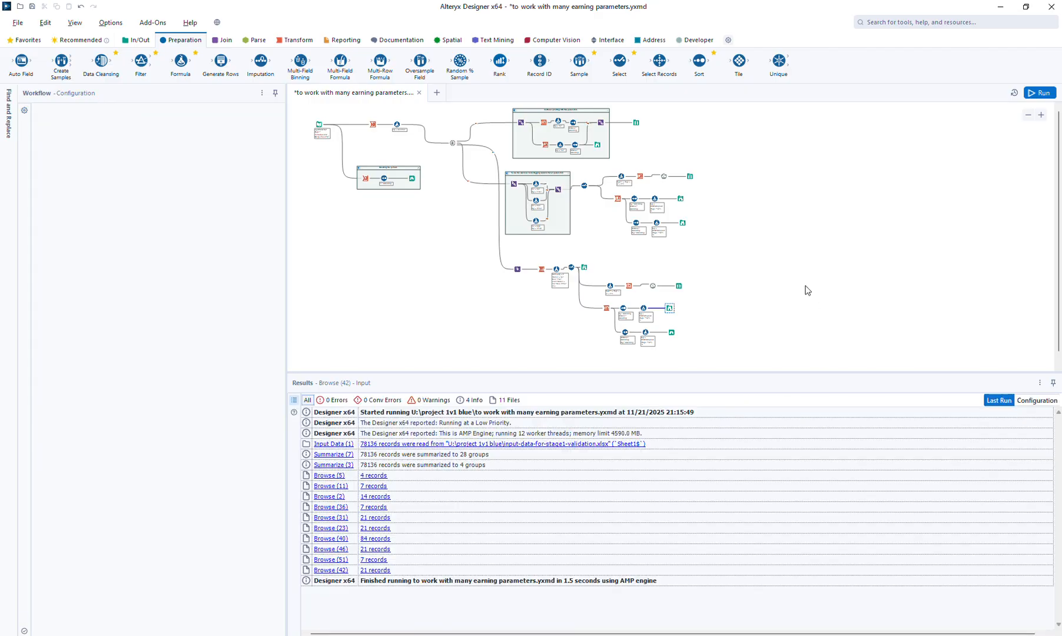
left_click_drag(498, 253, 594, 277)
right_click(584, 269)
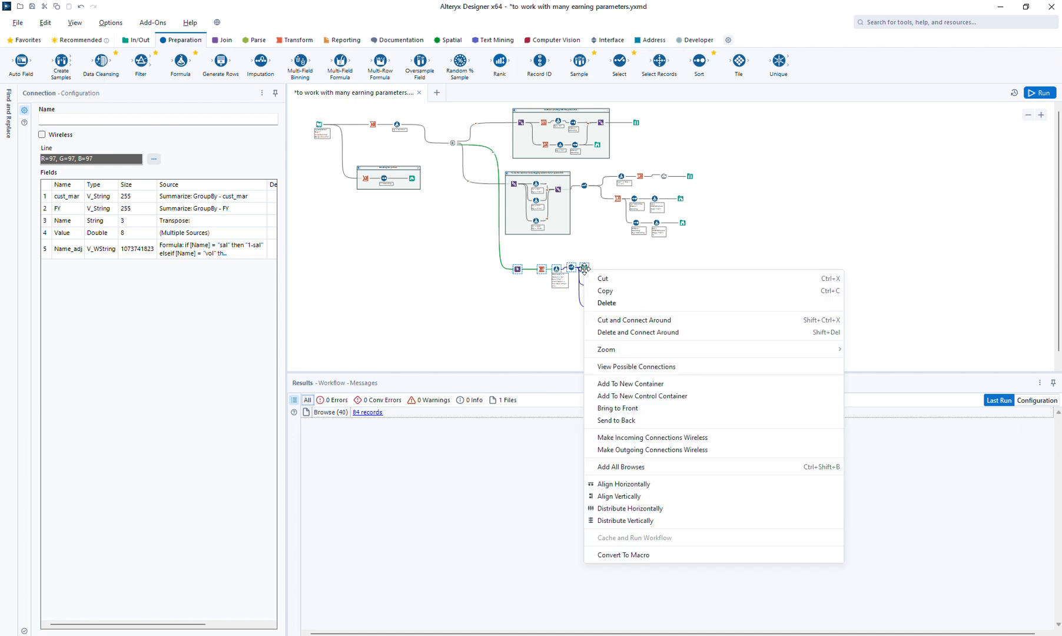
left_click(652, 383)
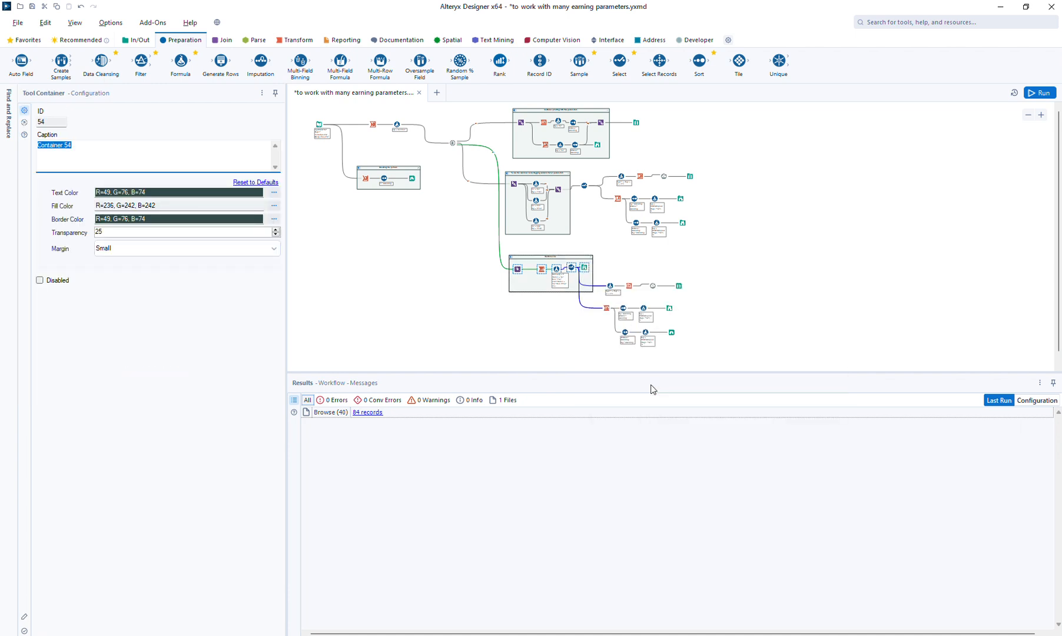
type("Unpiv")
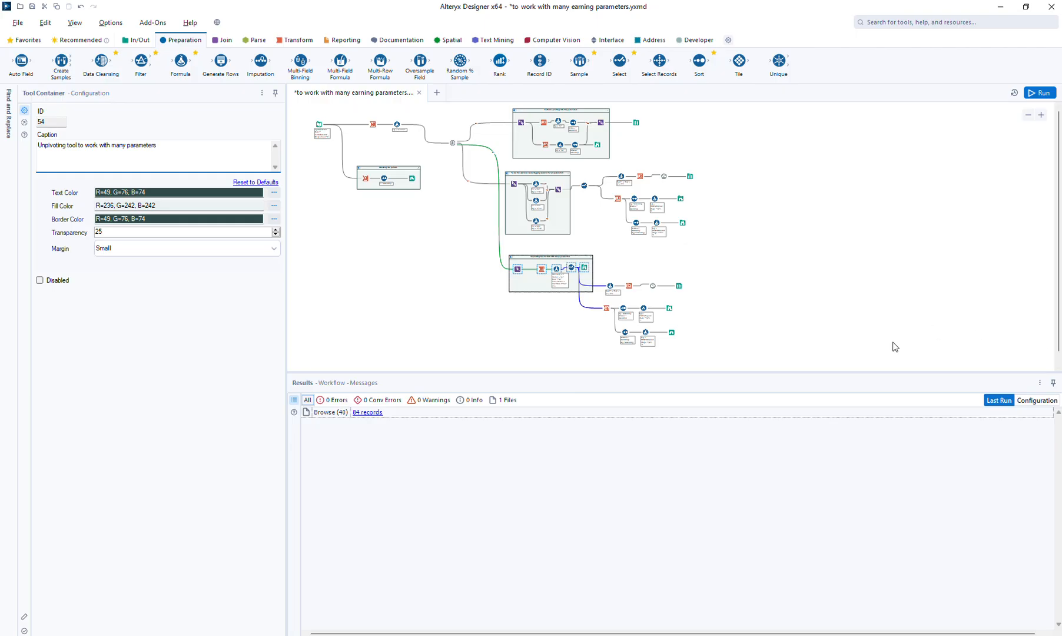
left_click(857, 294)
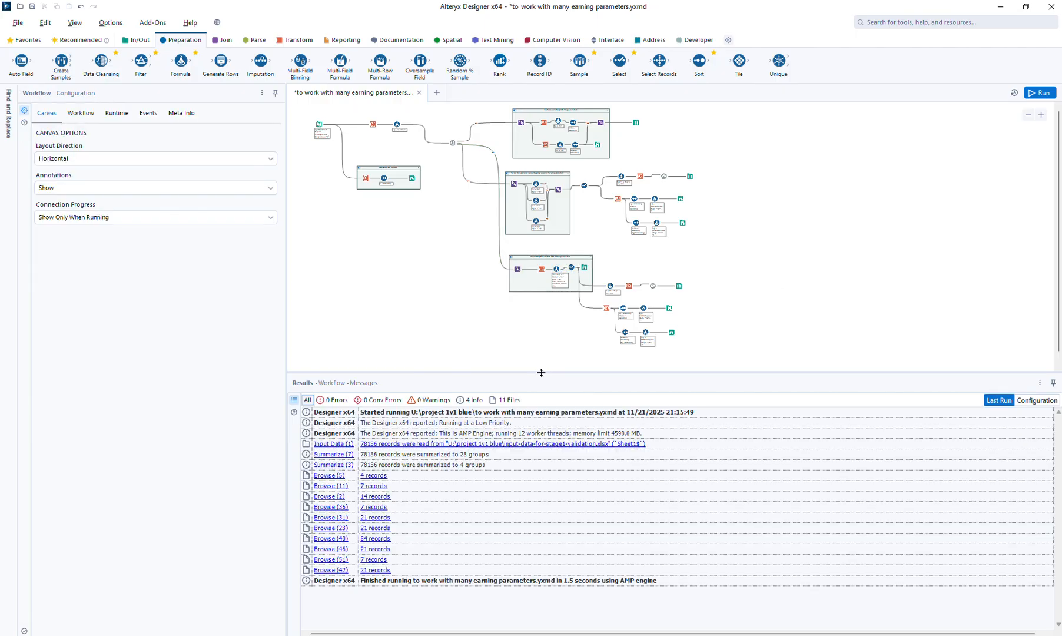
Enlarge the canvas area and move the tool feeding the three branches down, level with the tagging container's input
left_click_drag(540, 373, 548, 439)
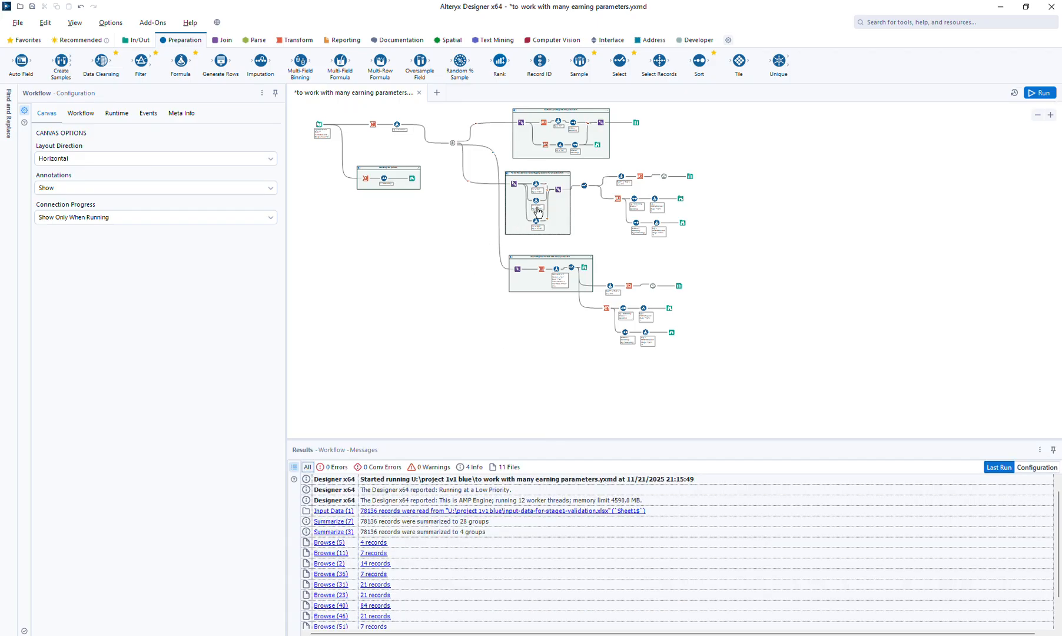
left_click_drag(453, 144, 458, 184)
left_click(461, 209)
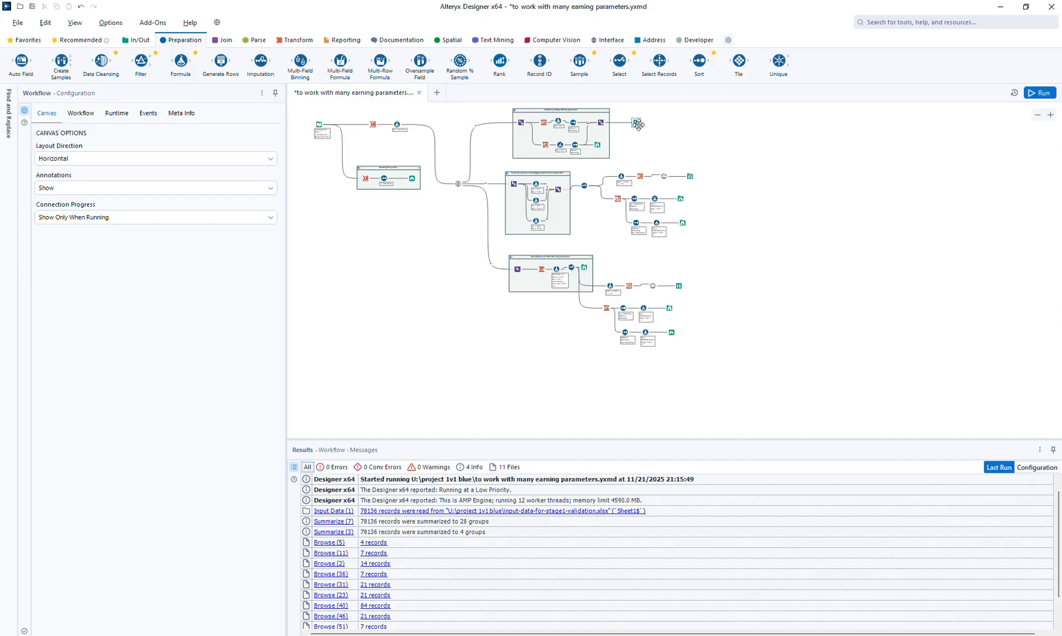
Review the first container's Browse output and the tagging approach's vol and asp formulas with their Browse outputs
left_click(635, 121)
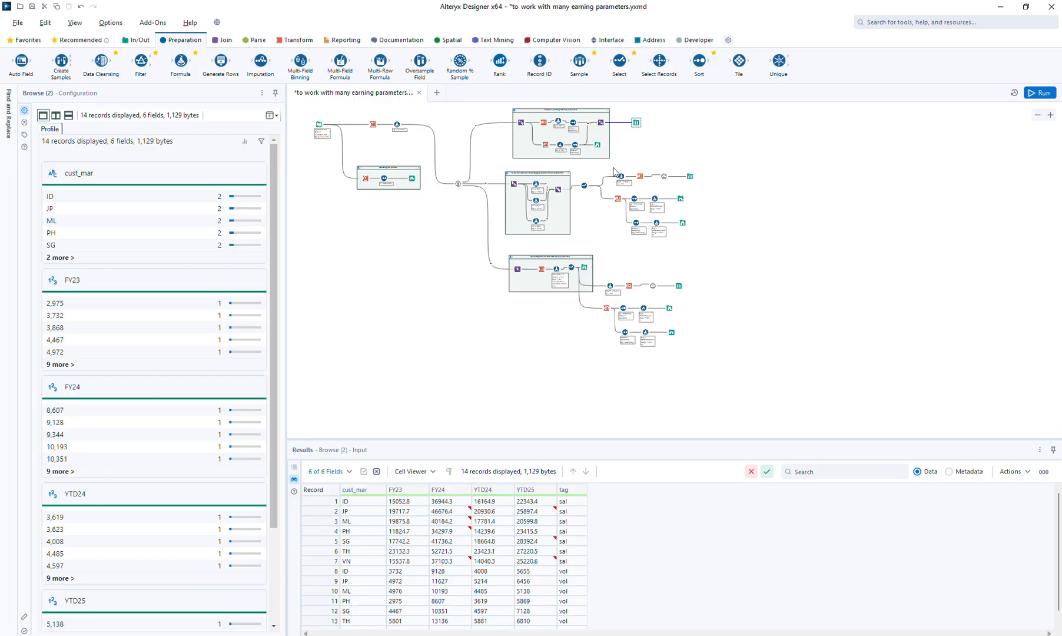
left_click(536, 202)
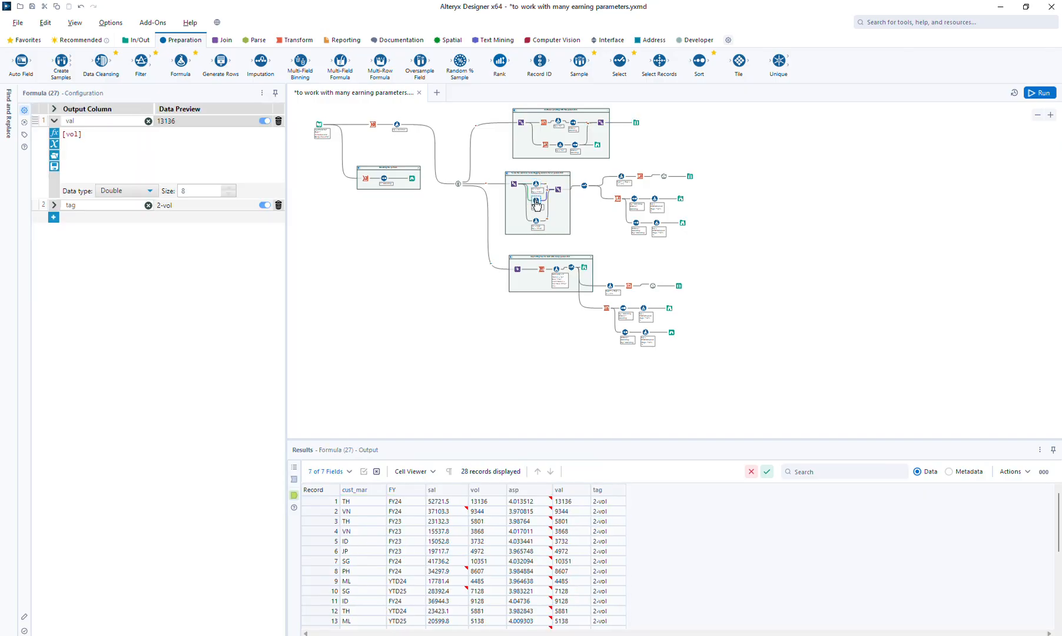
left_click(536, 222)
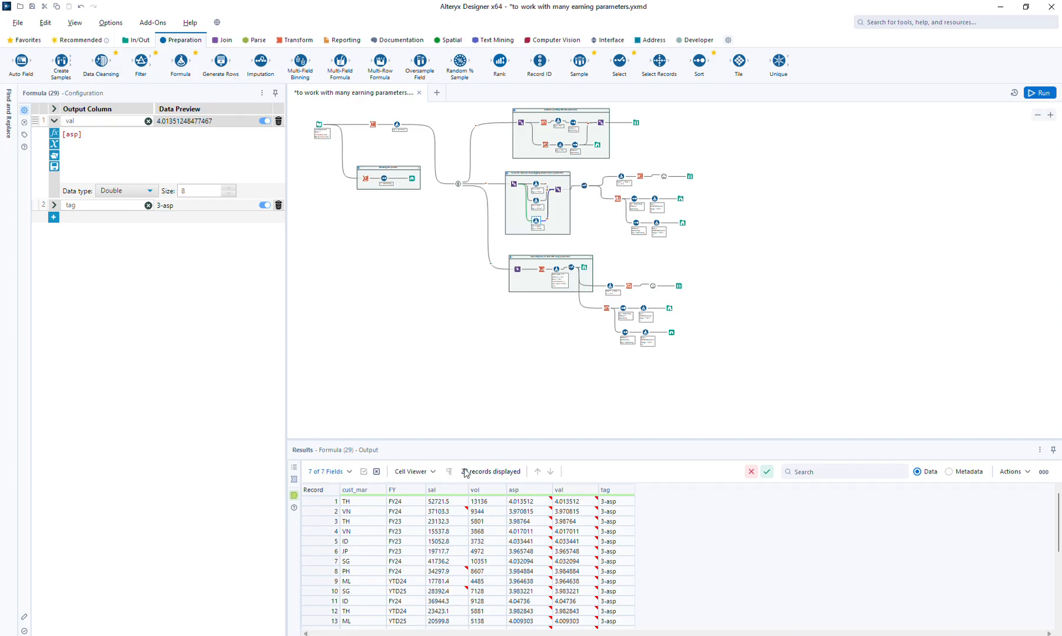
left_click(690, 176)
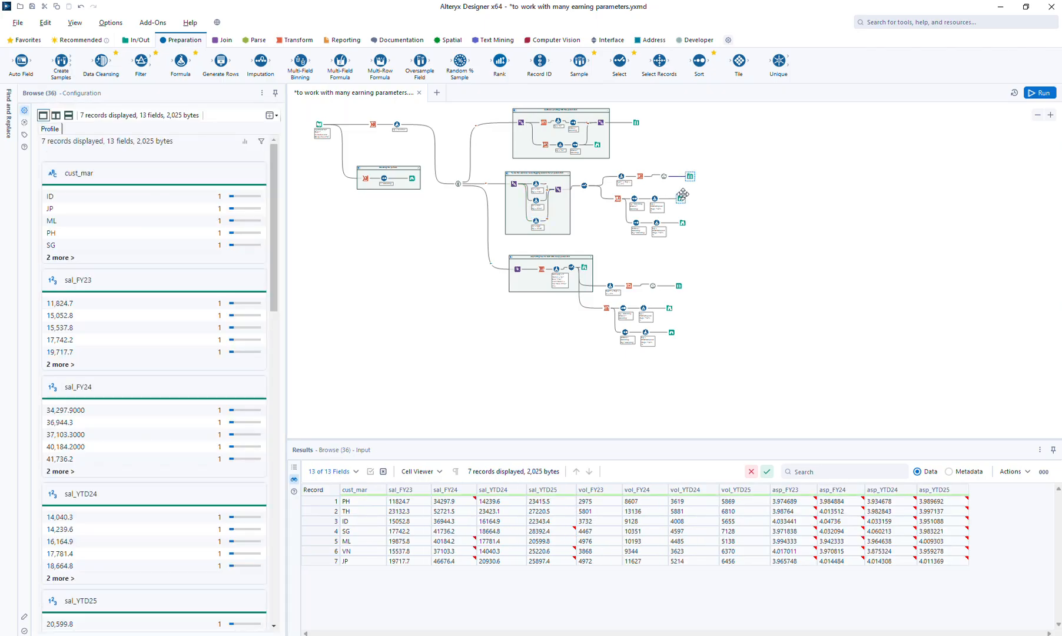
left_click(681, 223)
left_click(683, 224)
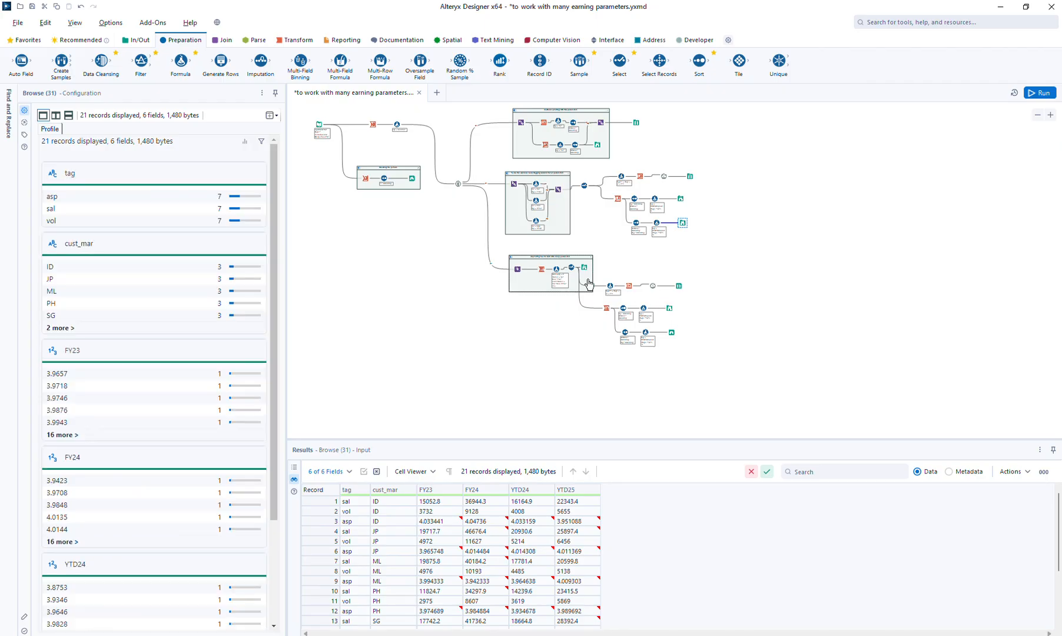
Review the Transpose settings, the Name_adj formula and the three Browse outputs of the unpivoting approach
left_click(542, 269)
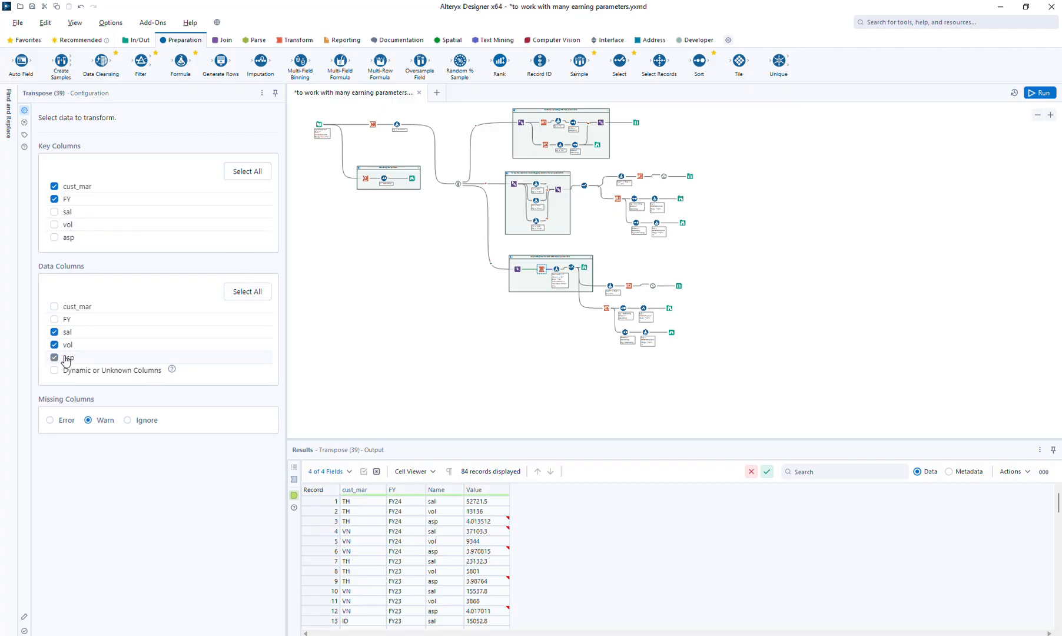
left_click(556, 272)
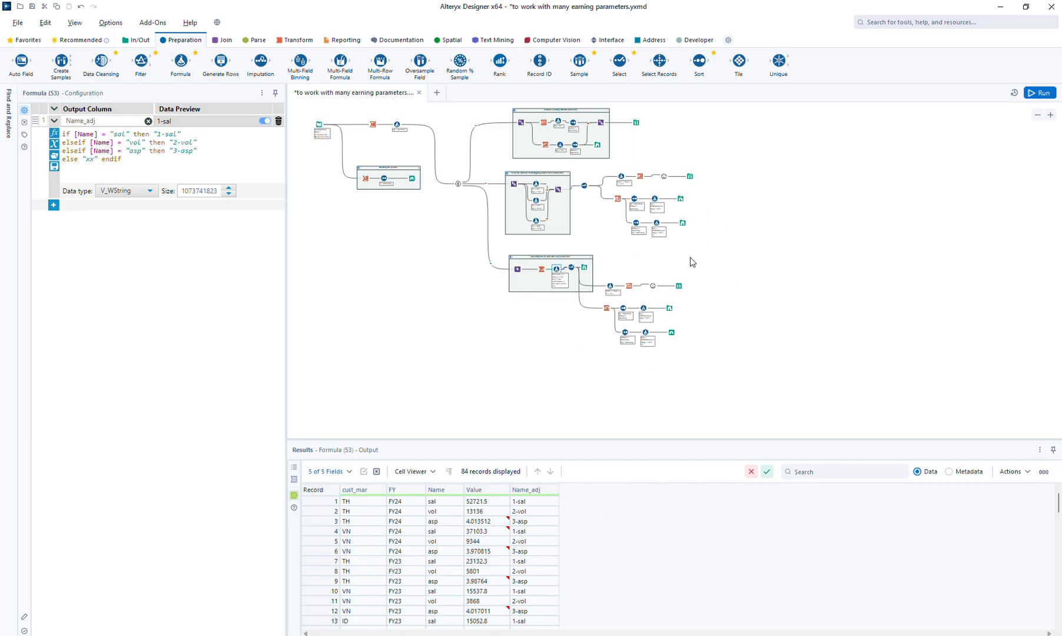
left_click(678, 286)
left_click(666, 305)
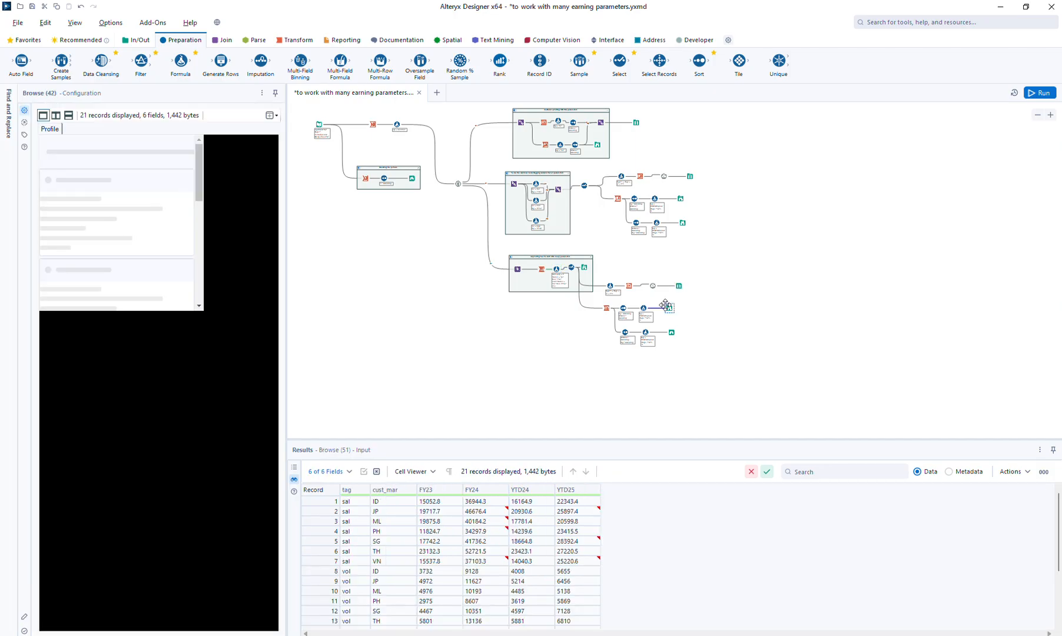
left_click(671, 331)
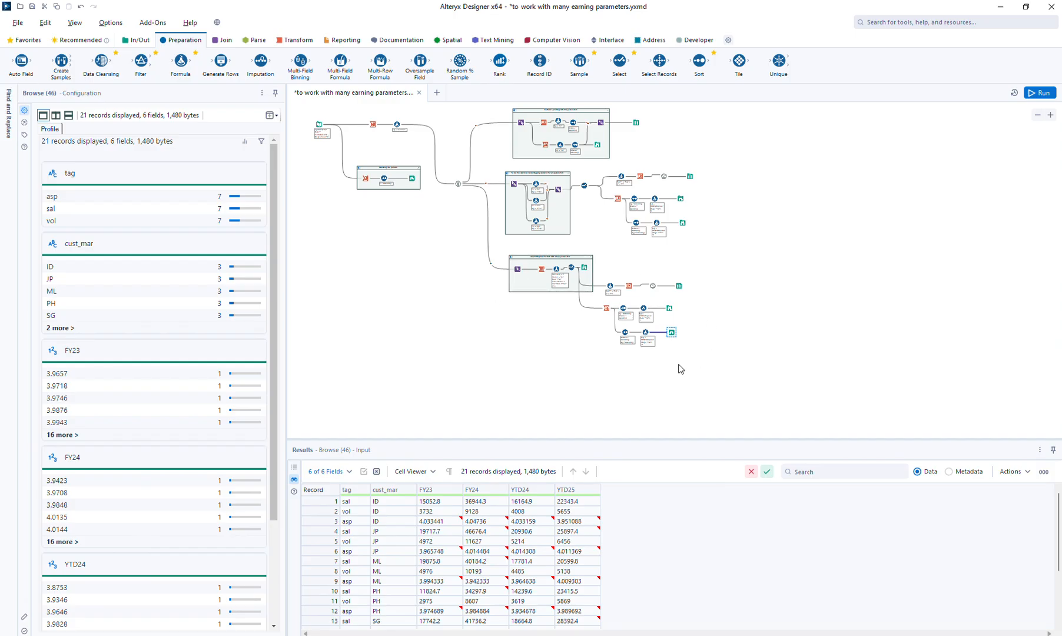
left_click(770, 344)
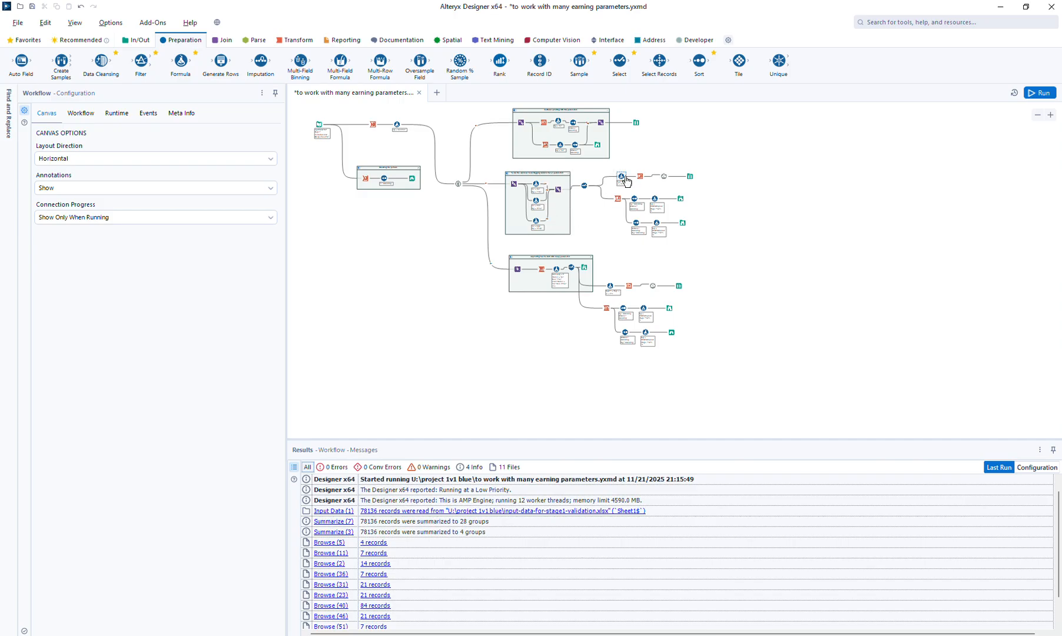
View the first container's Browse output once more and save the workflow
left_click(636, 123)
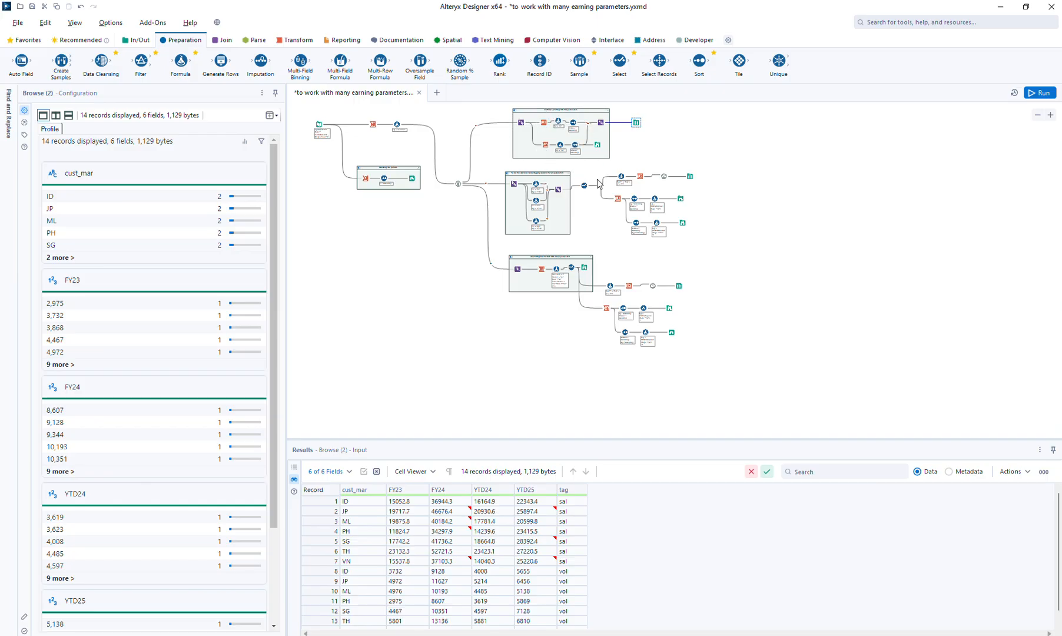
left_click(669, 152)
key("ctrl+s")
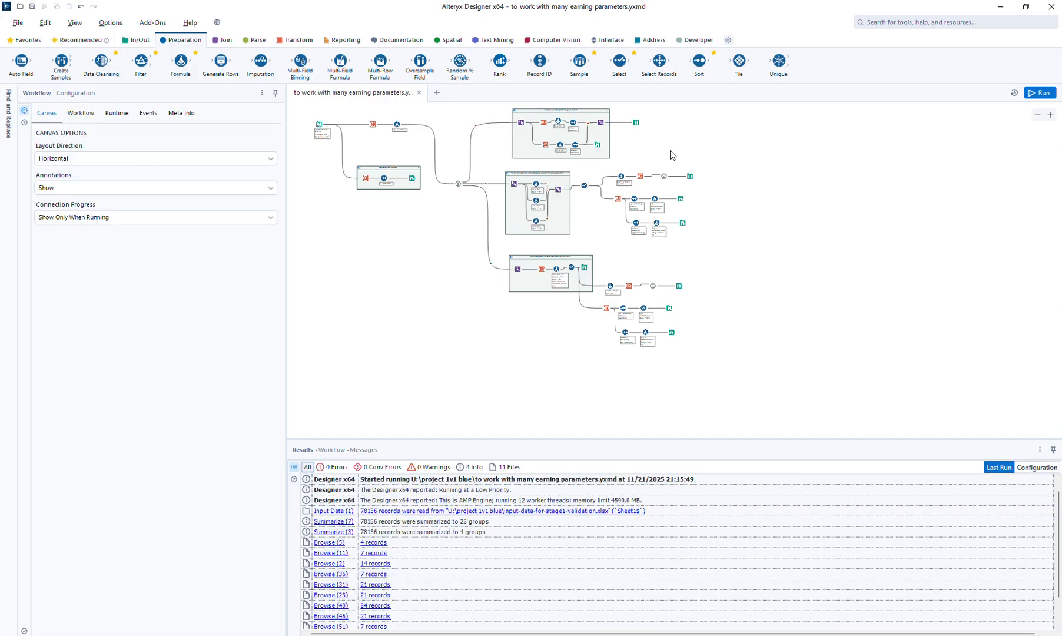